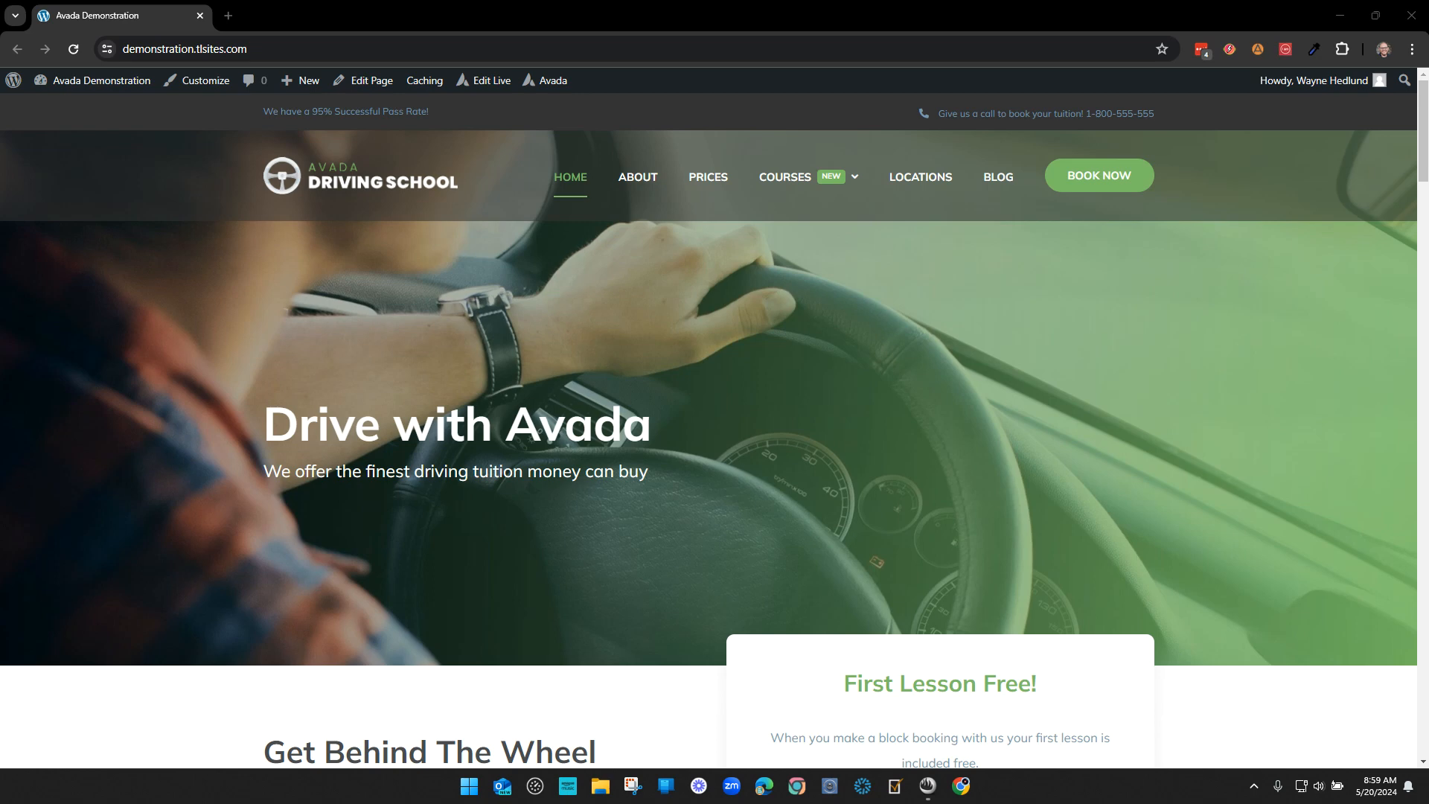
- Open the site's admin dashboard and view the installed themes to check which one is active
{"action": "mouse_move", "coordinate": [79, 83]}
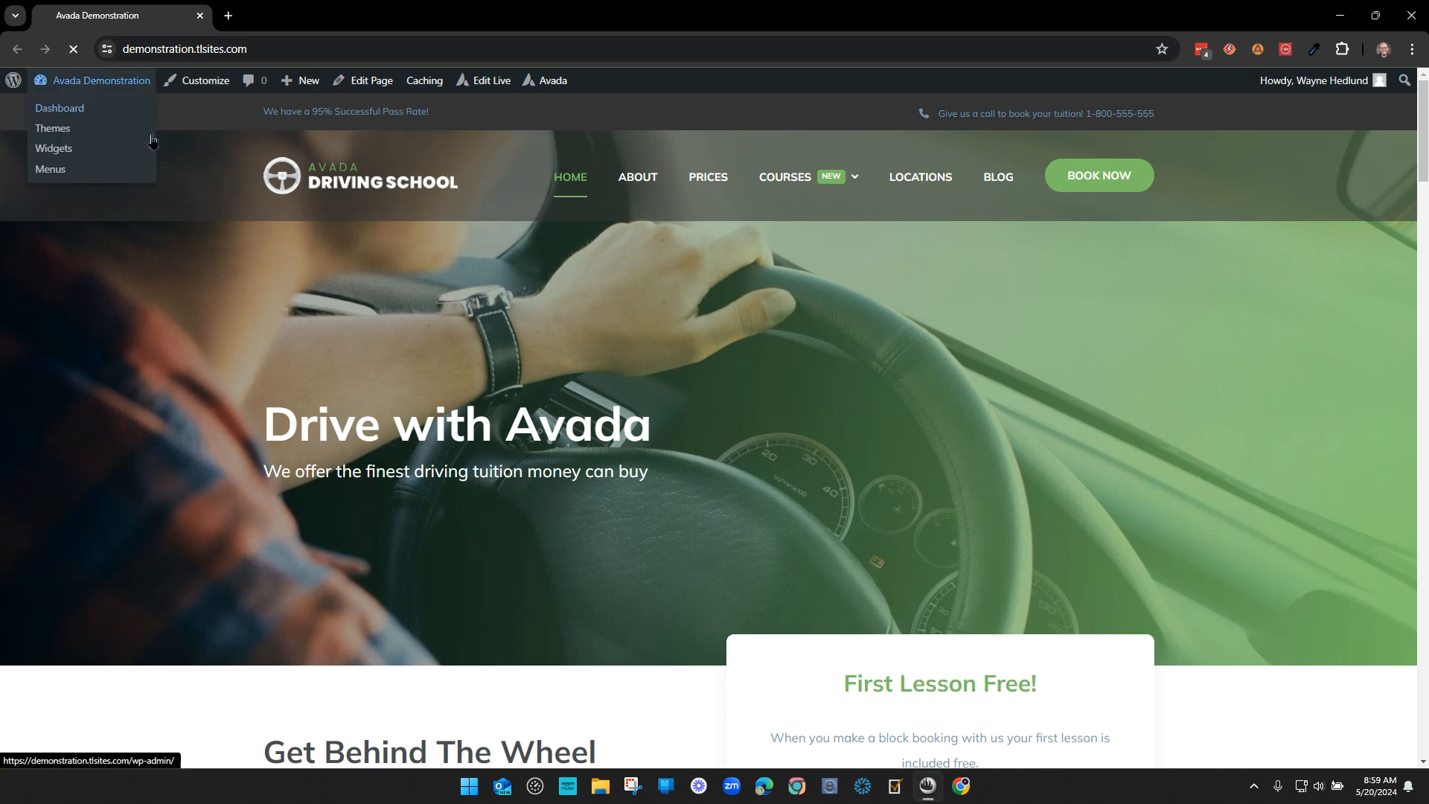
{"action": "left_click", "coordinate": [61, 111]}
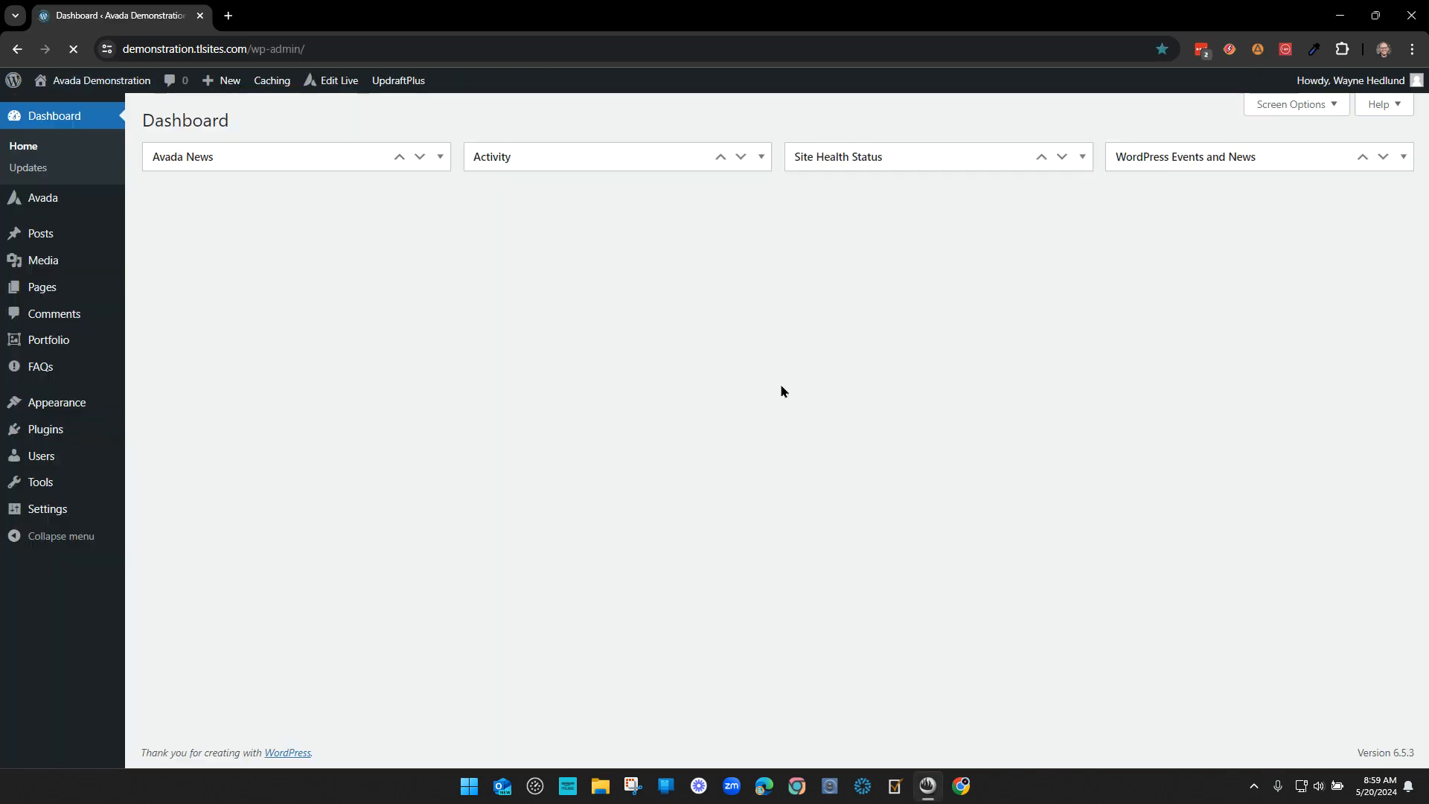
{"action": "mouse_move", "coordinate": [33, 411]}
{"action": "left_click", "coordinate": [153, 405]}
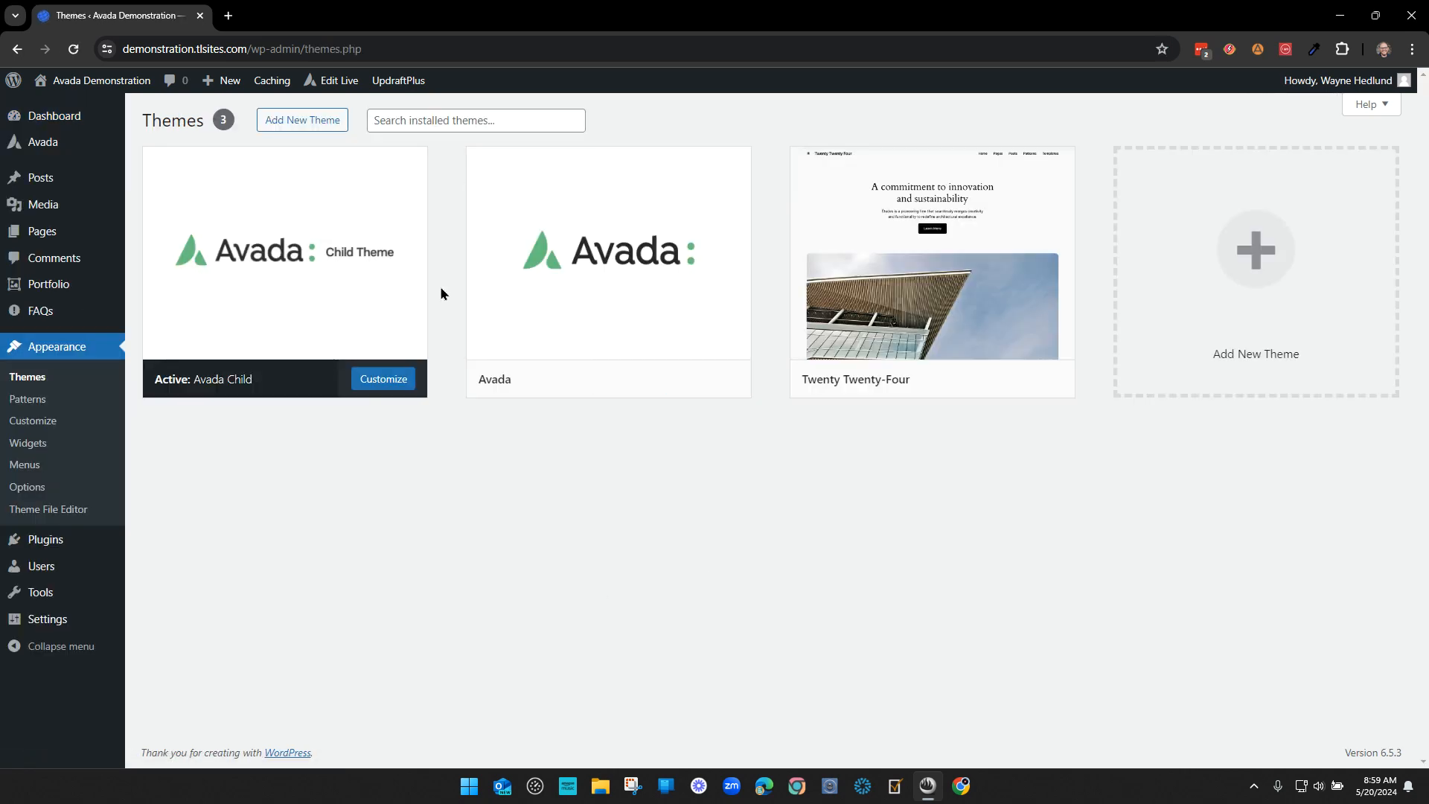
{"action": "mouse_move", "coordinate": [256, 285]}
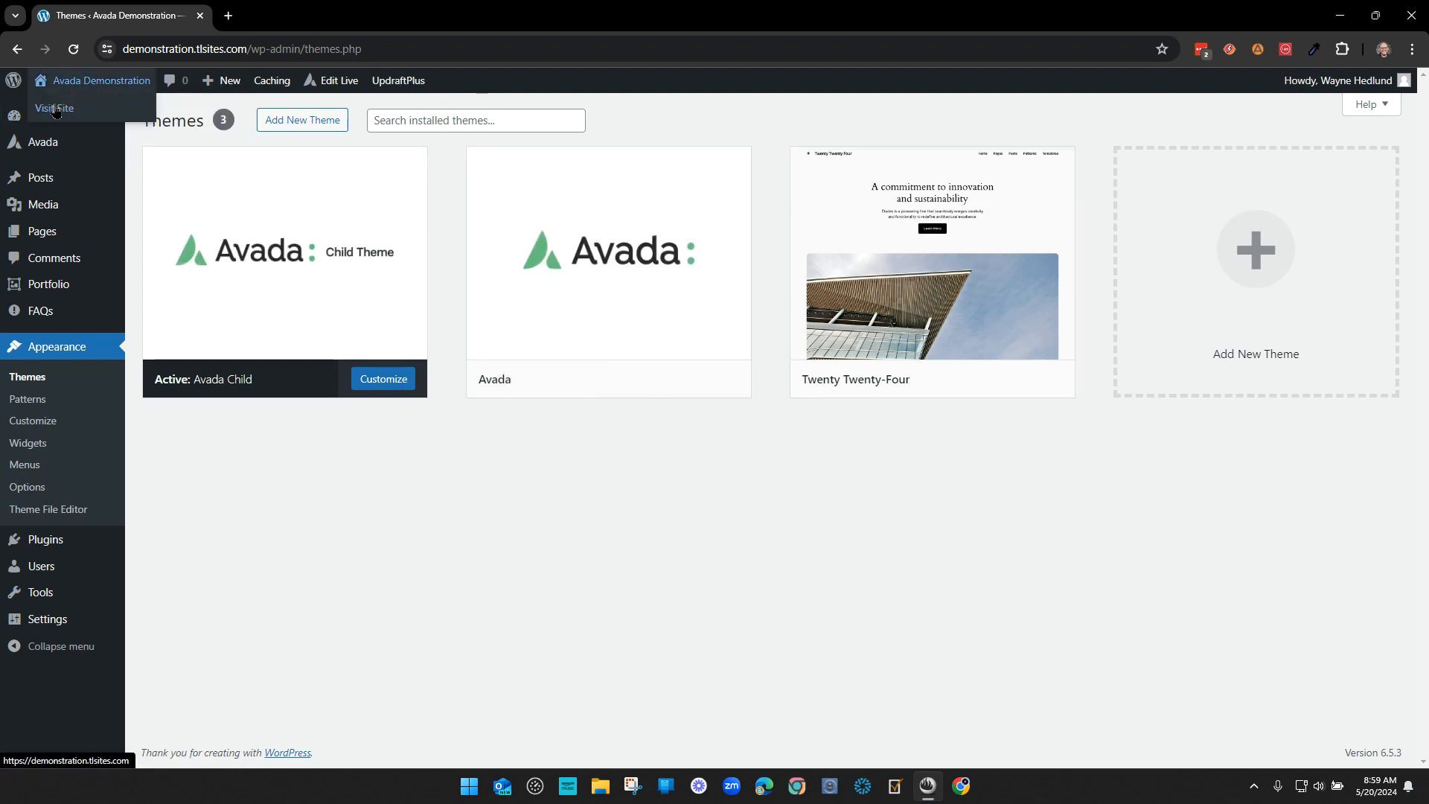
- Visit the live site and look over its home page
{"action": "left_click", "coordinate": [59, 112]}
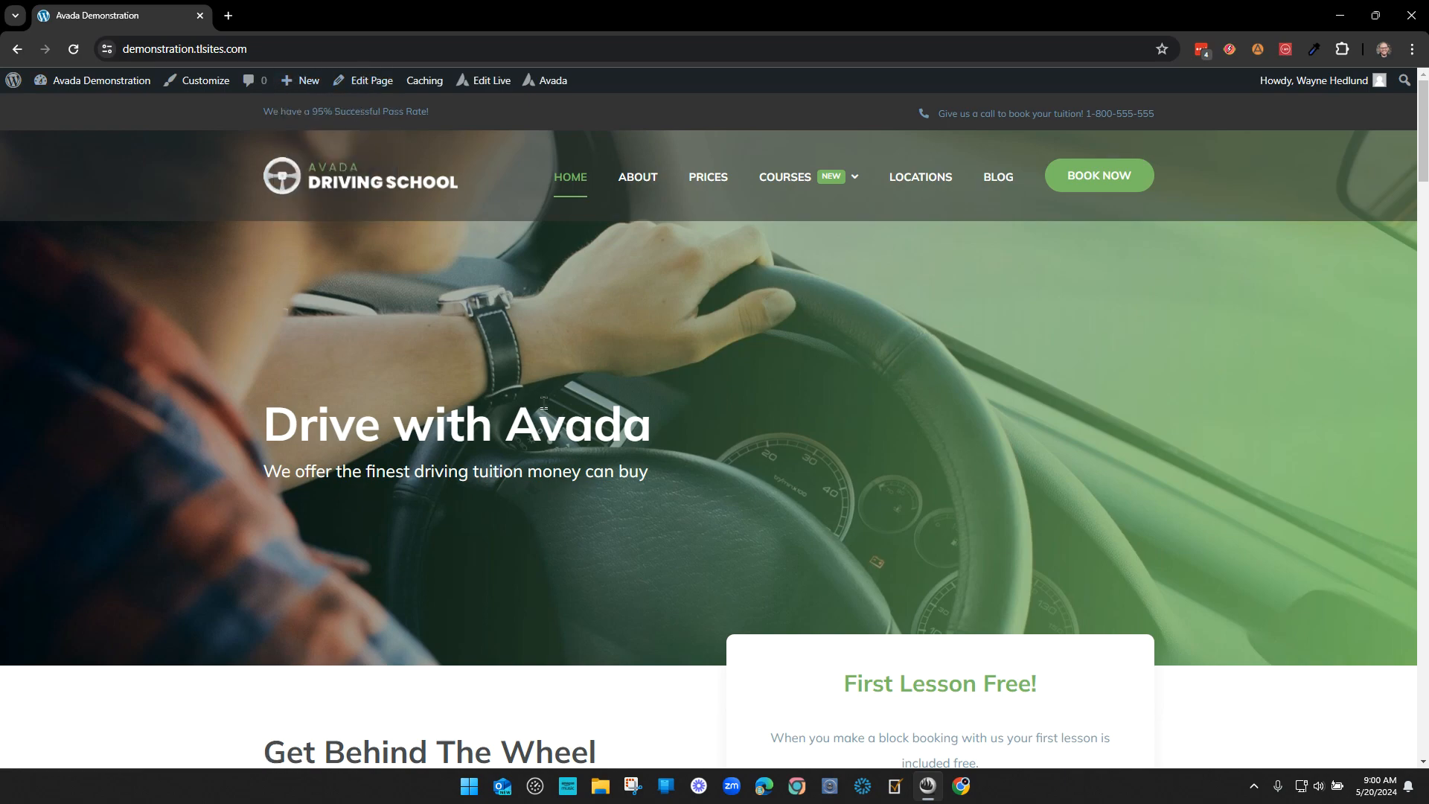
{"action": "scroll", "coordinate": [544, 383], "scroll_direction": "down", "scroll_amount": 8}
{"action": "scroll", "coordinate": [606, 462], "scroll_direction": "up", "scroll_amount": 8}
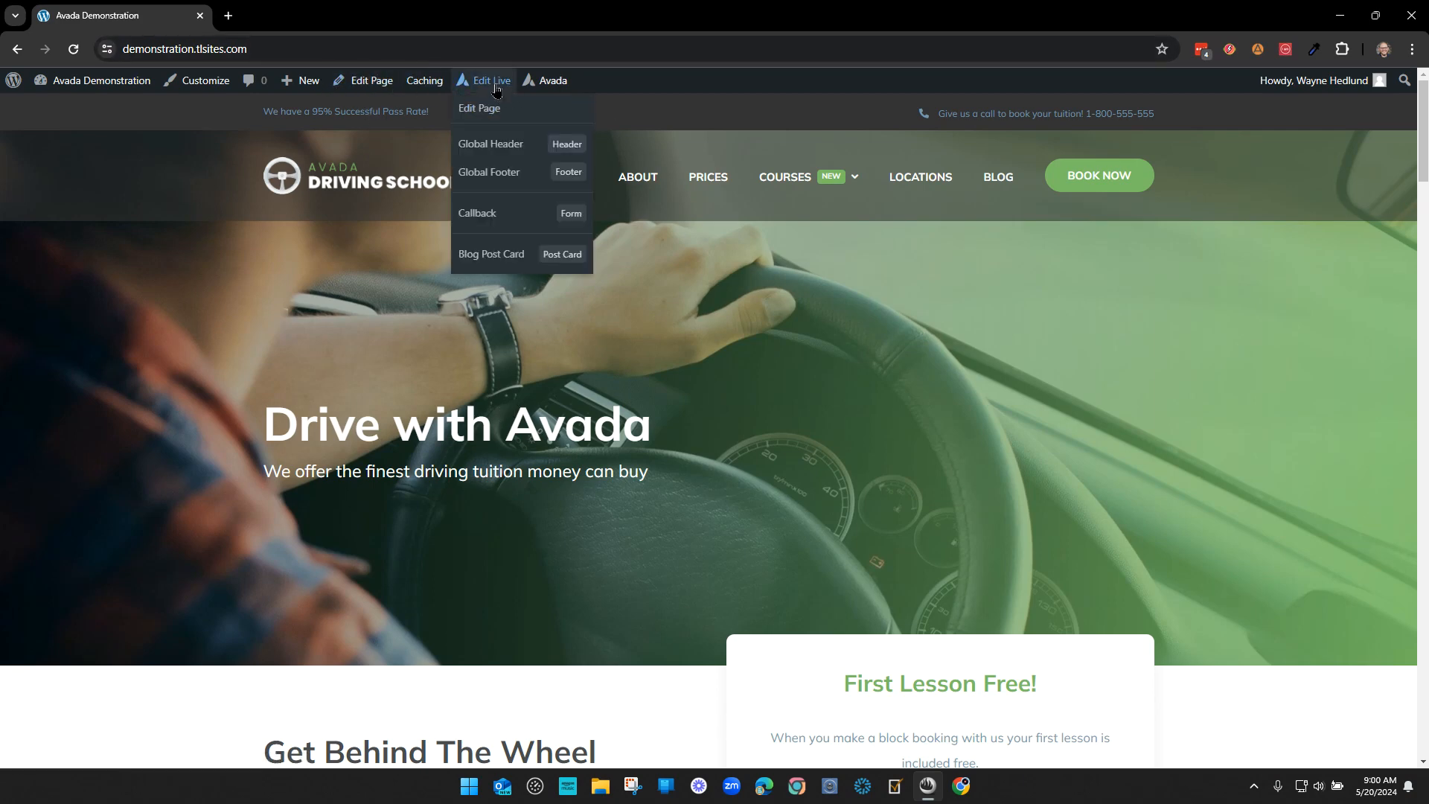
- Return to the admin dashboard and list all blog posts
{"action": "left_click", "coordinate": [61, 124]}
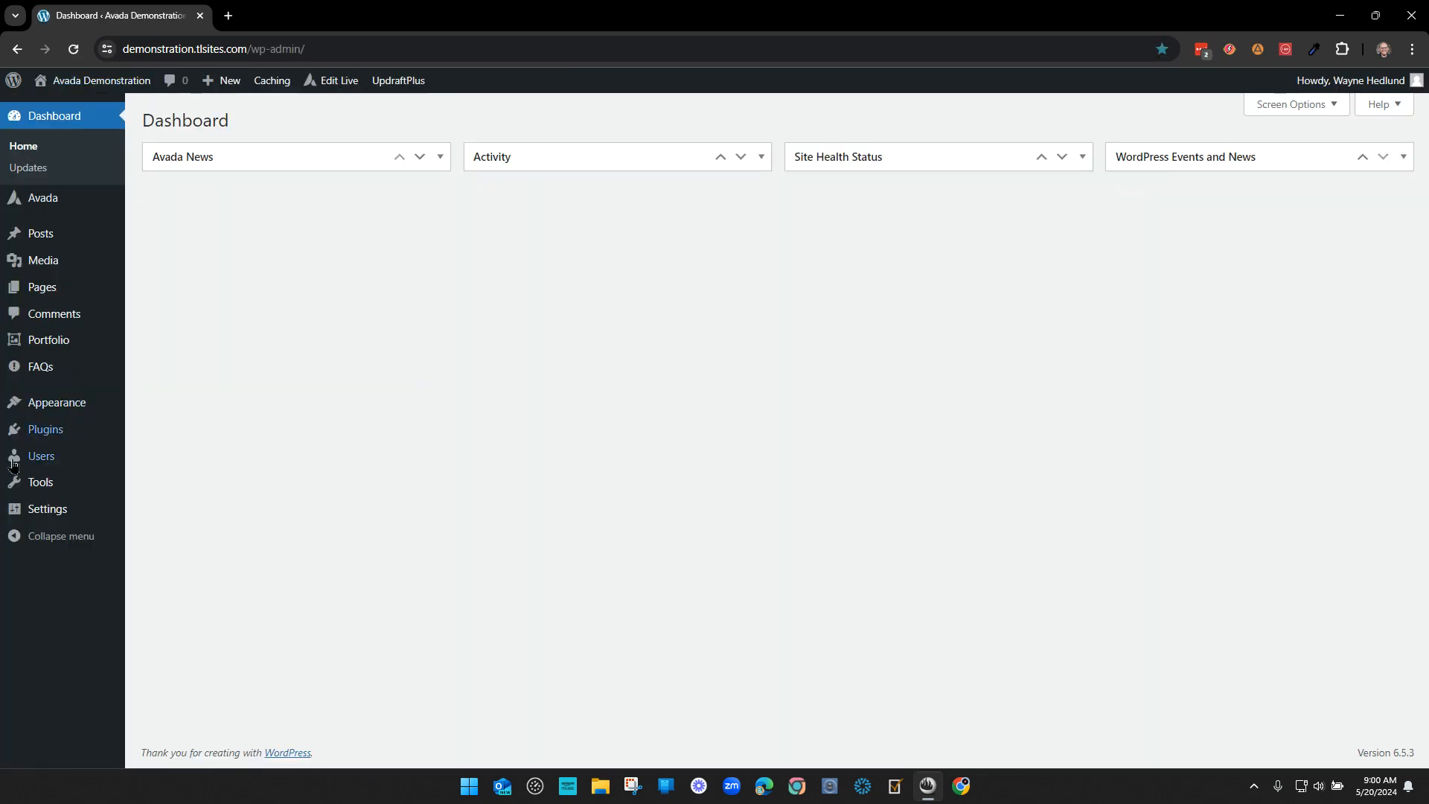
{"action": "mouse_move", "coordinate": [37, 233]}
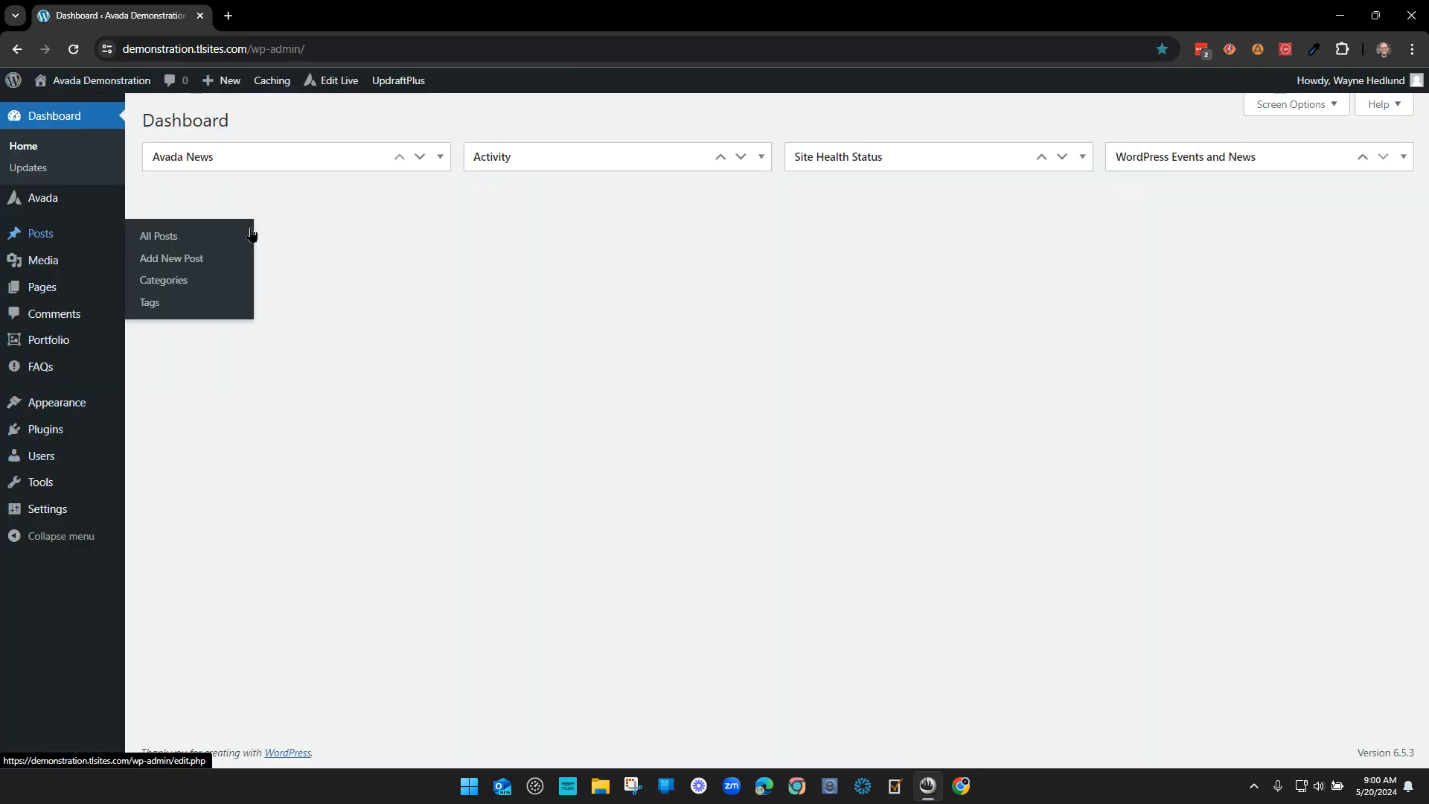
{"action": "left_click", "coordinate": [176, 240]}
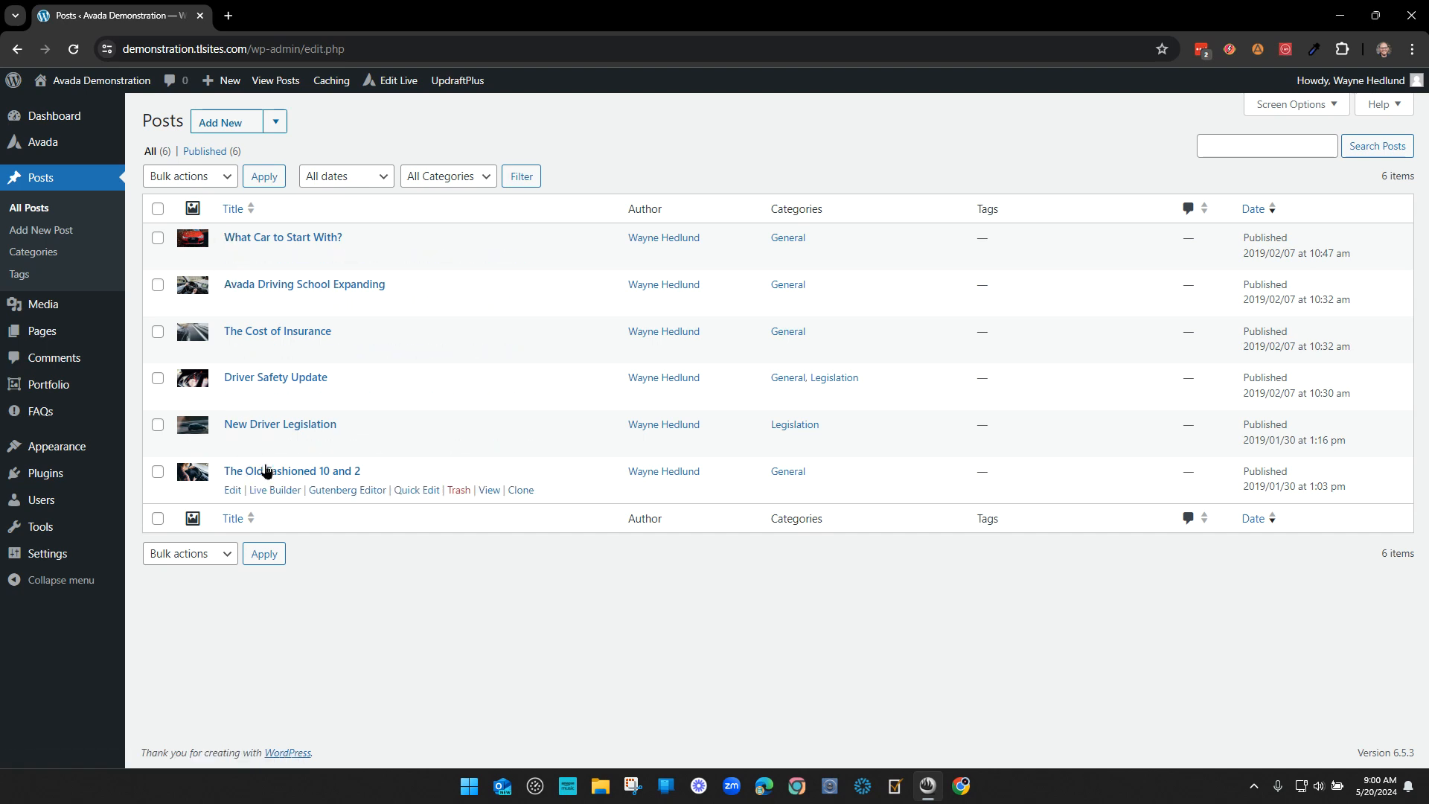
- Go back to the live site and open its Prices page in the back-end page editor
{"action": "left_click", "coordinate": [73, 50]}
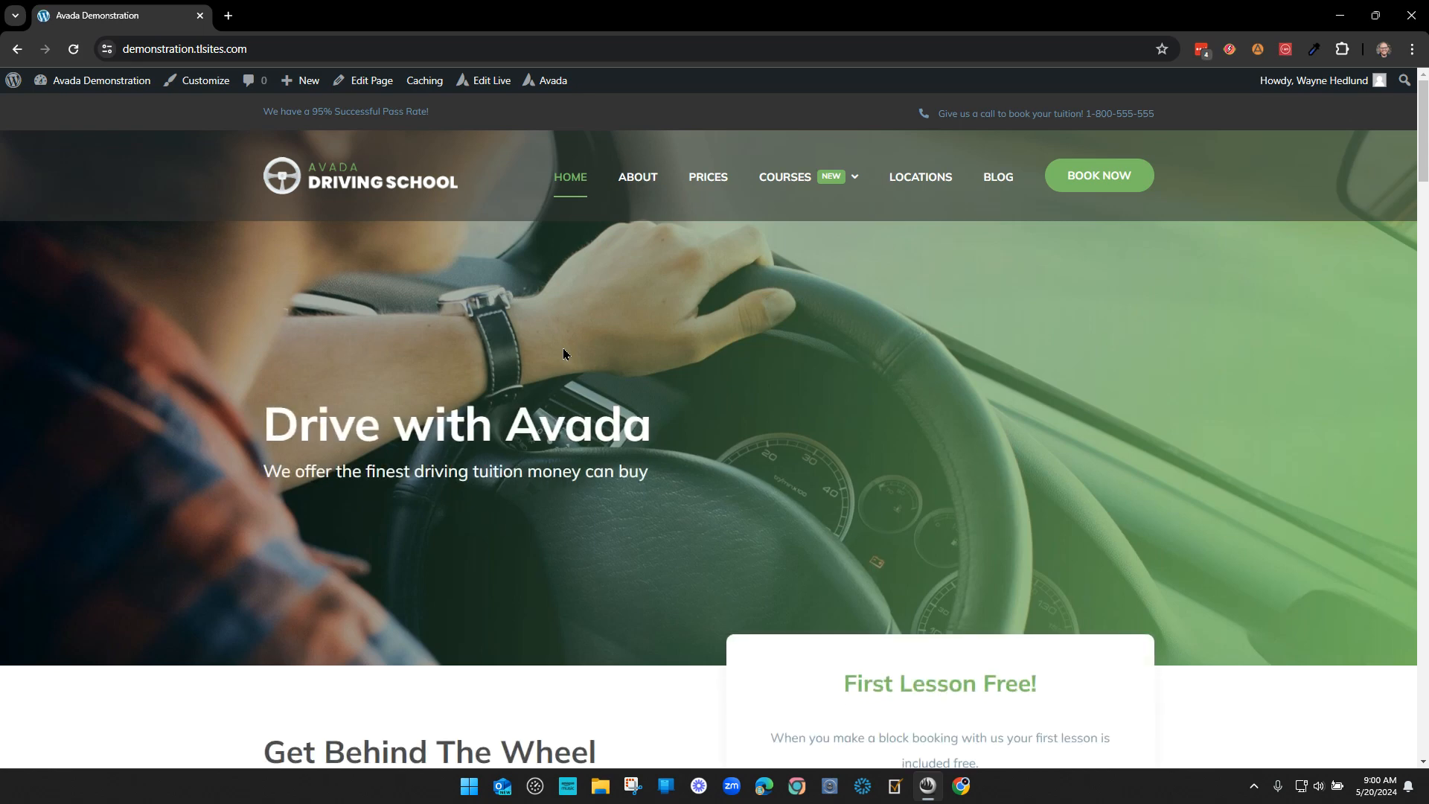
{"action": "left_click", "coordinate": [708, 178]}
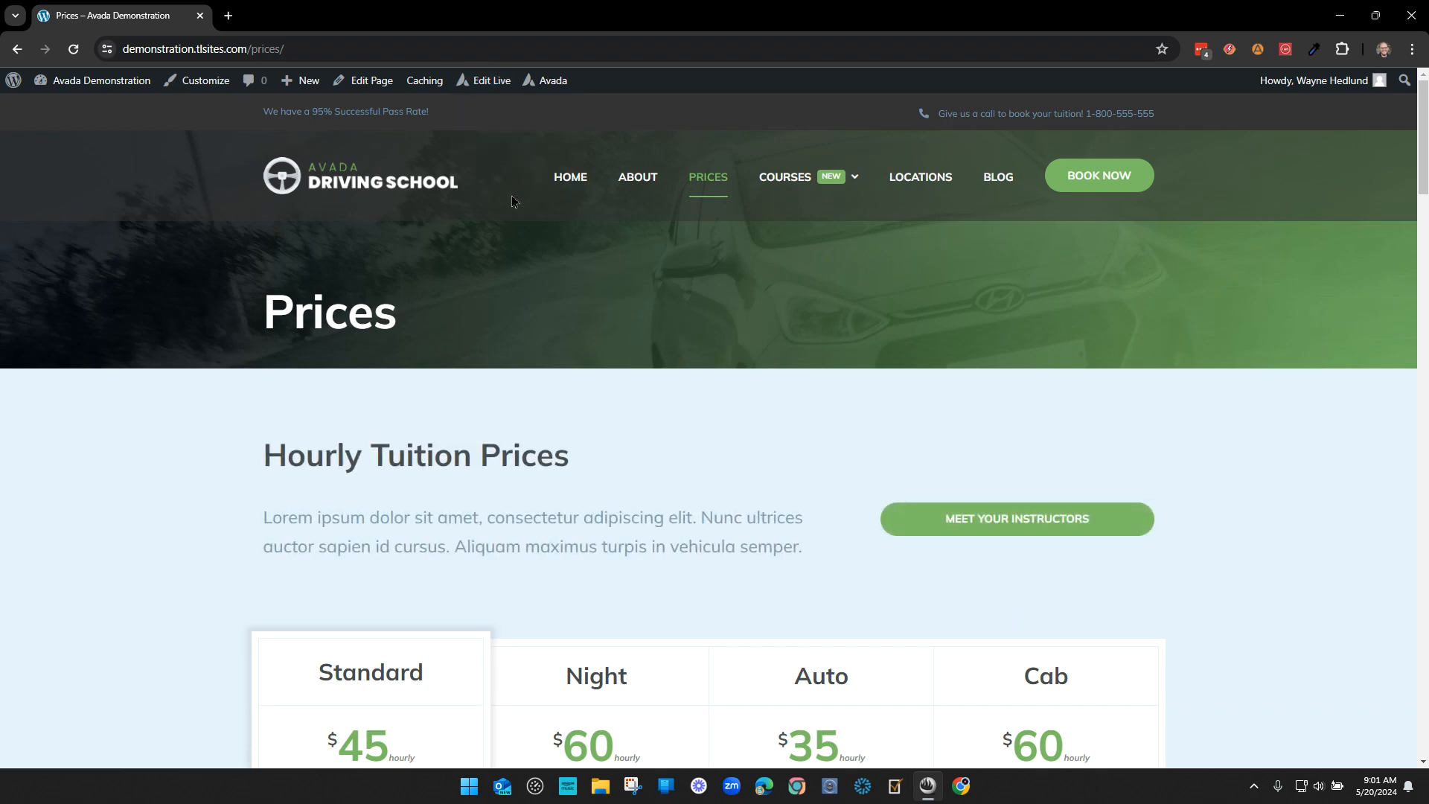
{"action": "left_click", "coordinate": [361, 87]}
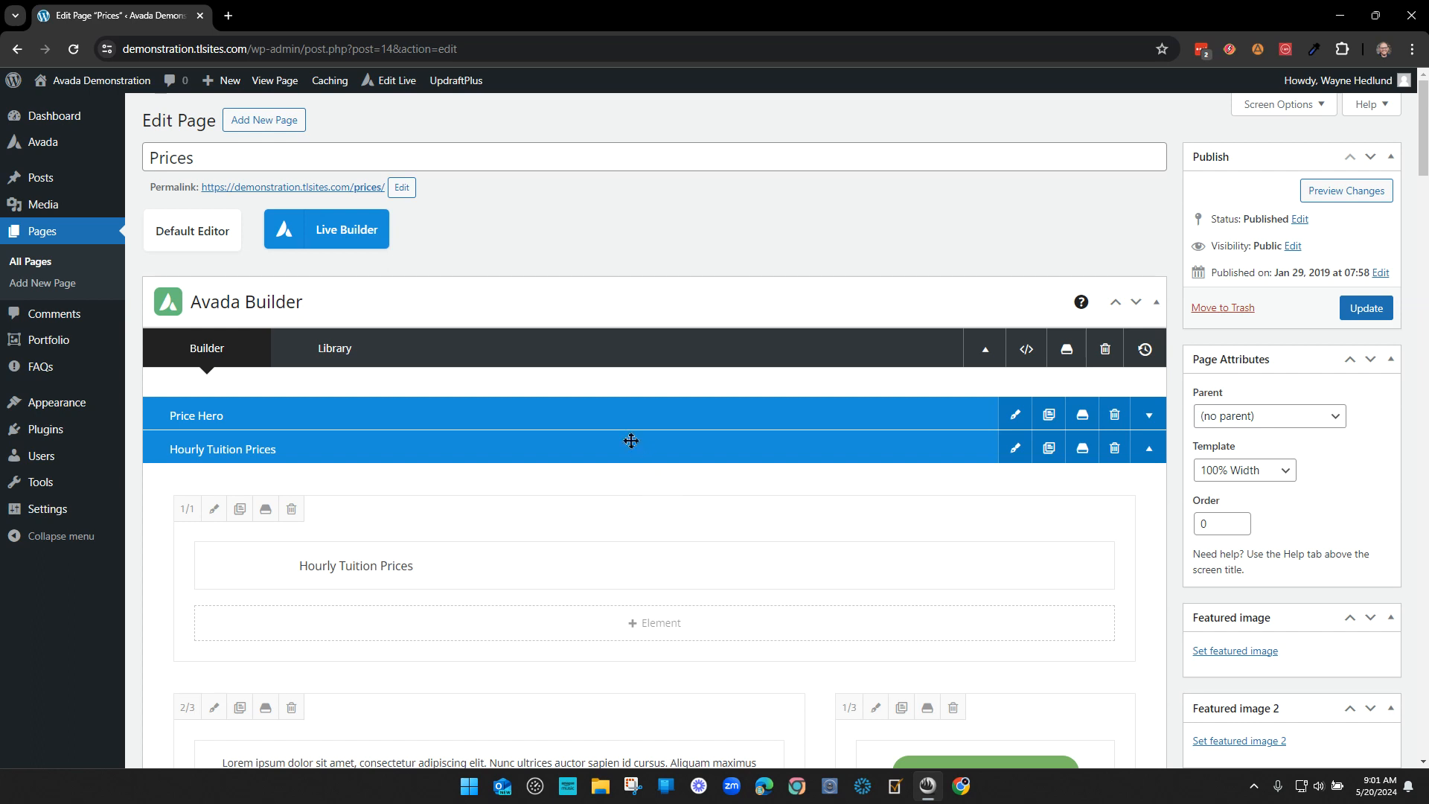
- Leave the Prices page editor without saving and open the site's home page in the live builder
{"action": "left_click", "coordinate": [54, 108]}
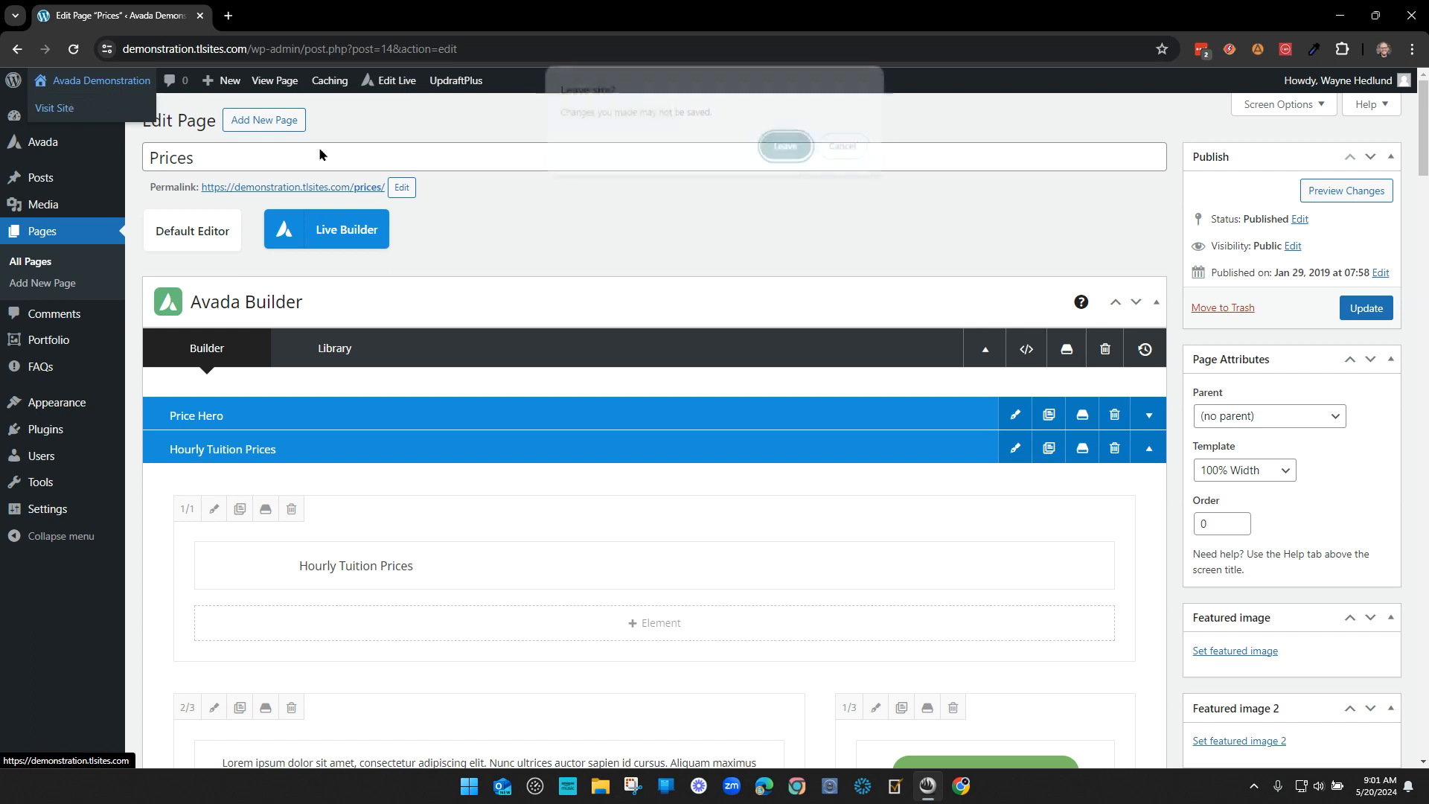
{"action": "left_click", "coordinate": [787, 149]}
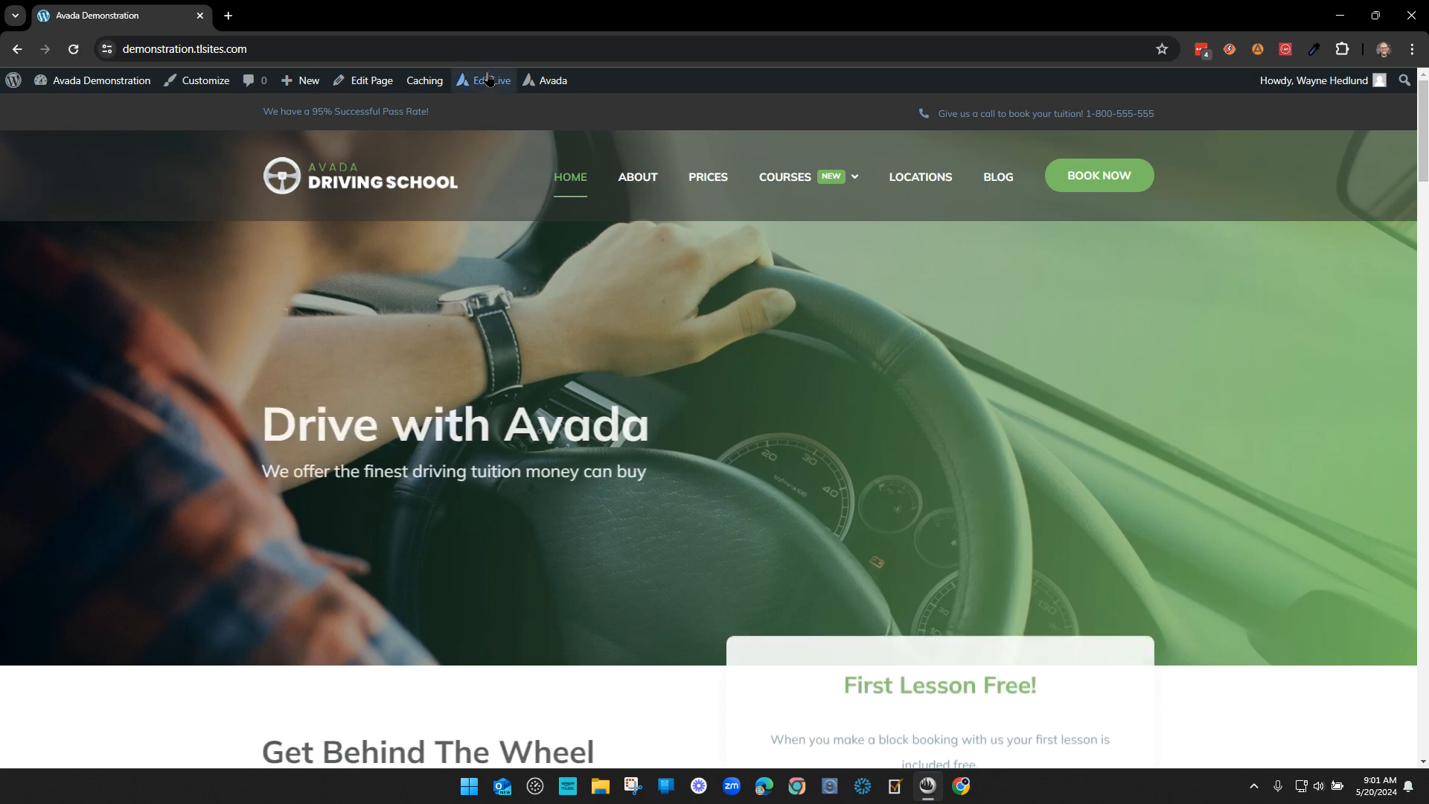
{"action": "mouse_move", "coordinate": [496, 87]}
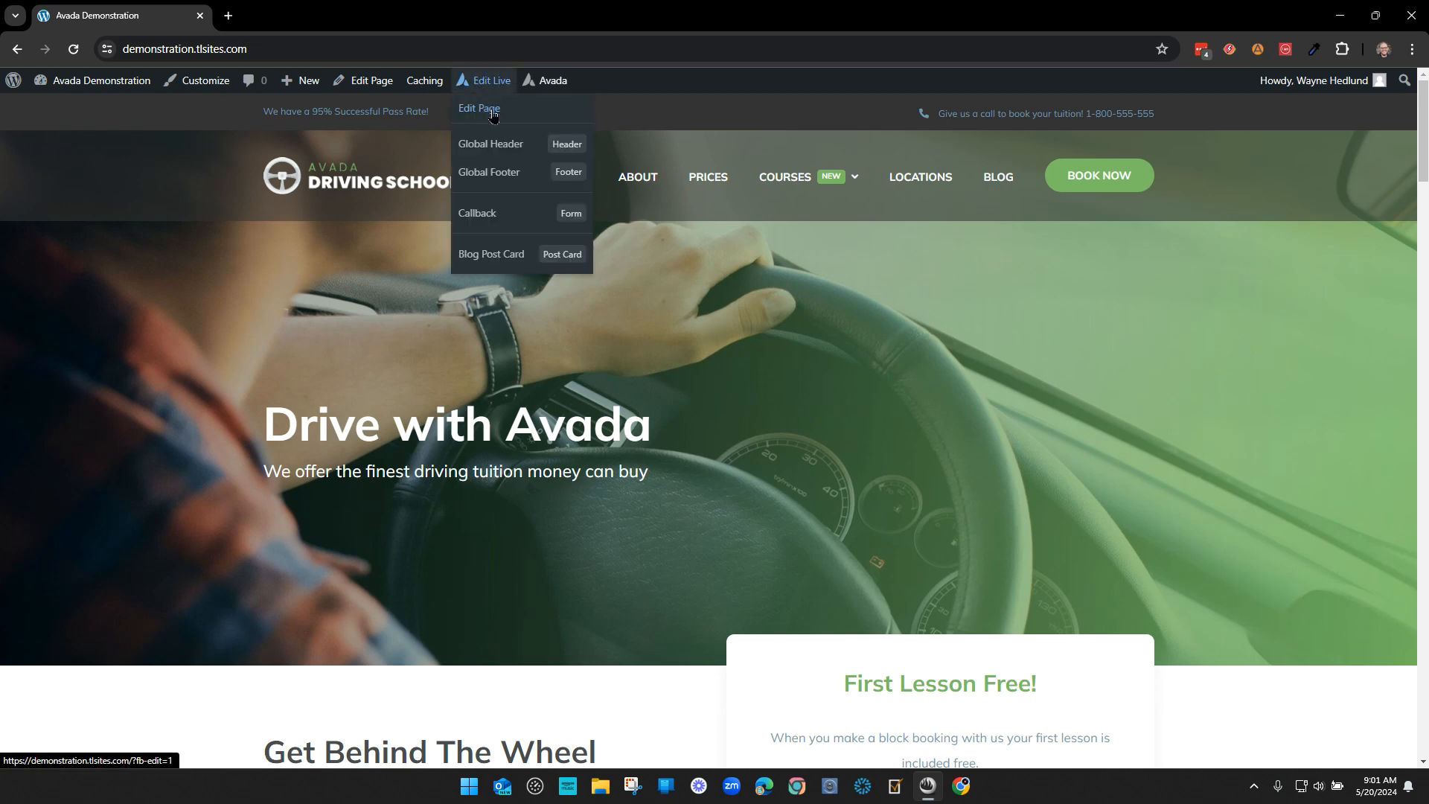
{"action": "left_click", "coordinate": [486, 83]}
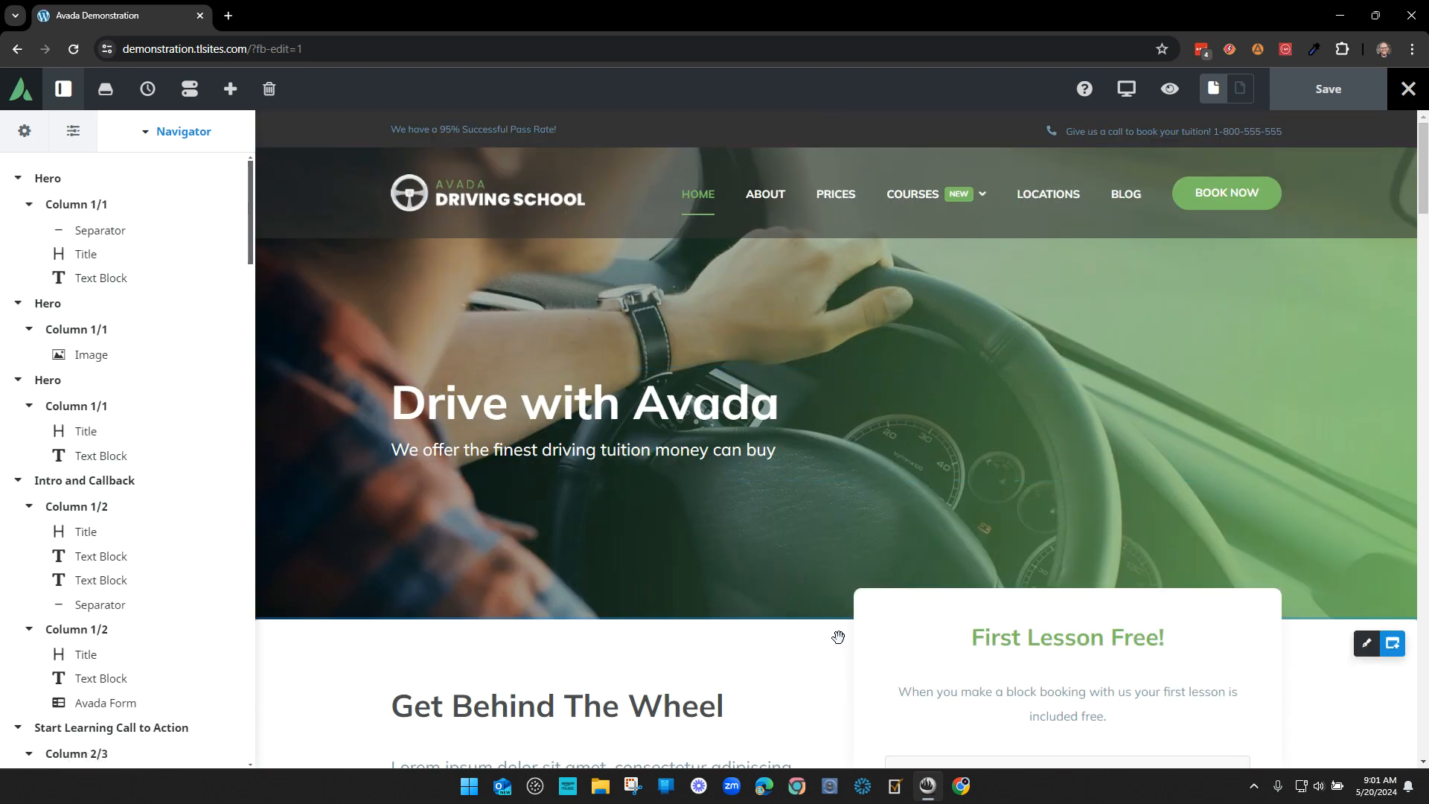
- Look through the home page's sections in the live builder down to the instructors and return to the hero
{"action": "scroll", "coordinate": [602, 594], "scroll_direction": "down", "scroll_amount": 6}
{"action": "scroll", "coordinate": [602, 594], "scroll_direction": "down", "scroll_amount": 9}
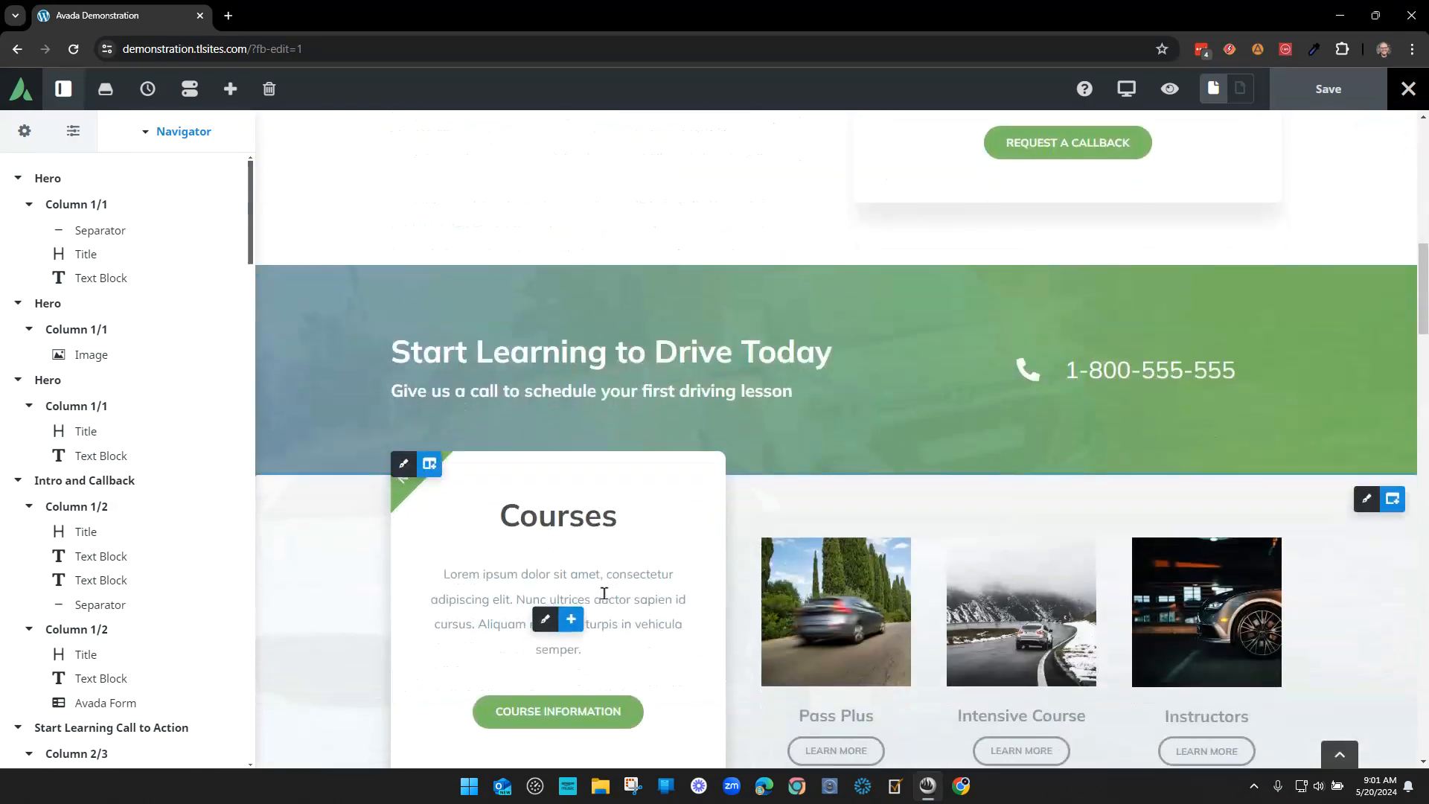
{"action": "scroll", "coordinate": [877, 486], "scroll_direction": "down", "scroll_amount": 6}
{"action": "scroll", "coordinate": [856, 461], "scroll_direction": "down", "scroll_amount": 20}
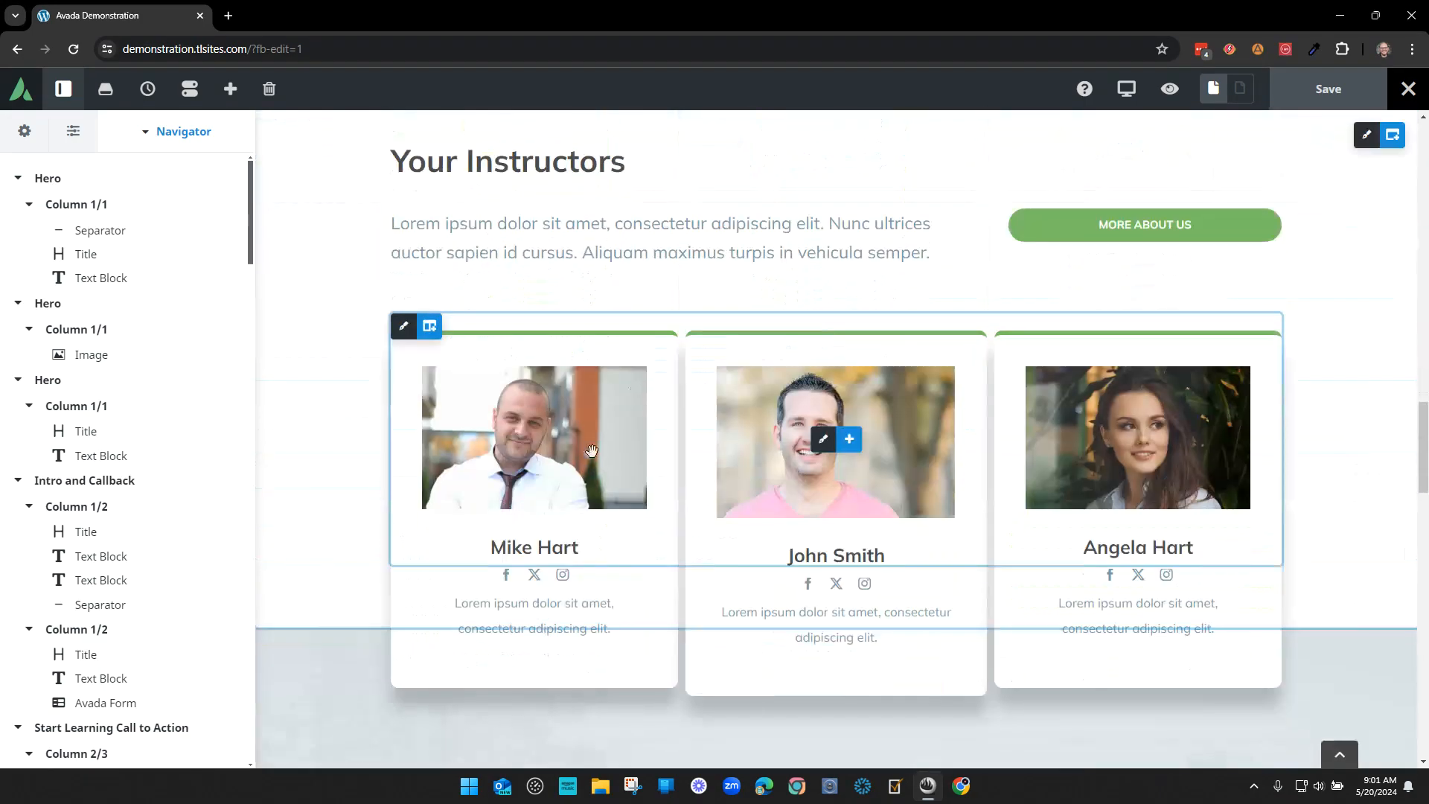
{"action": "scroll", "coordinate": [795, 513], "scroll_direction": "up", "scroll_amount": 13}
{"action": "scroll", "coordinate": [790, 509], "scroll_direction": "up", "scroll_amount": 20}
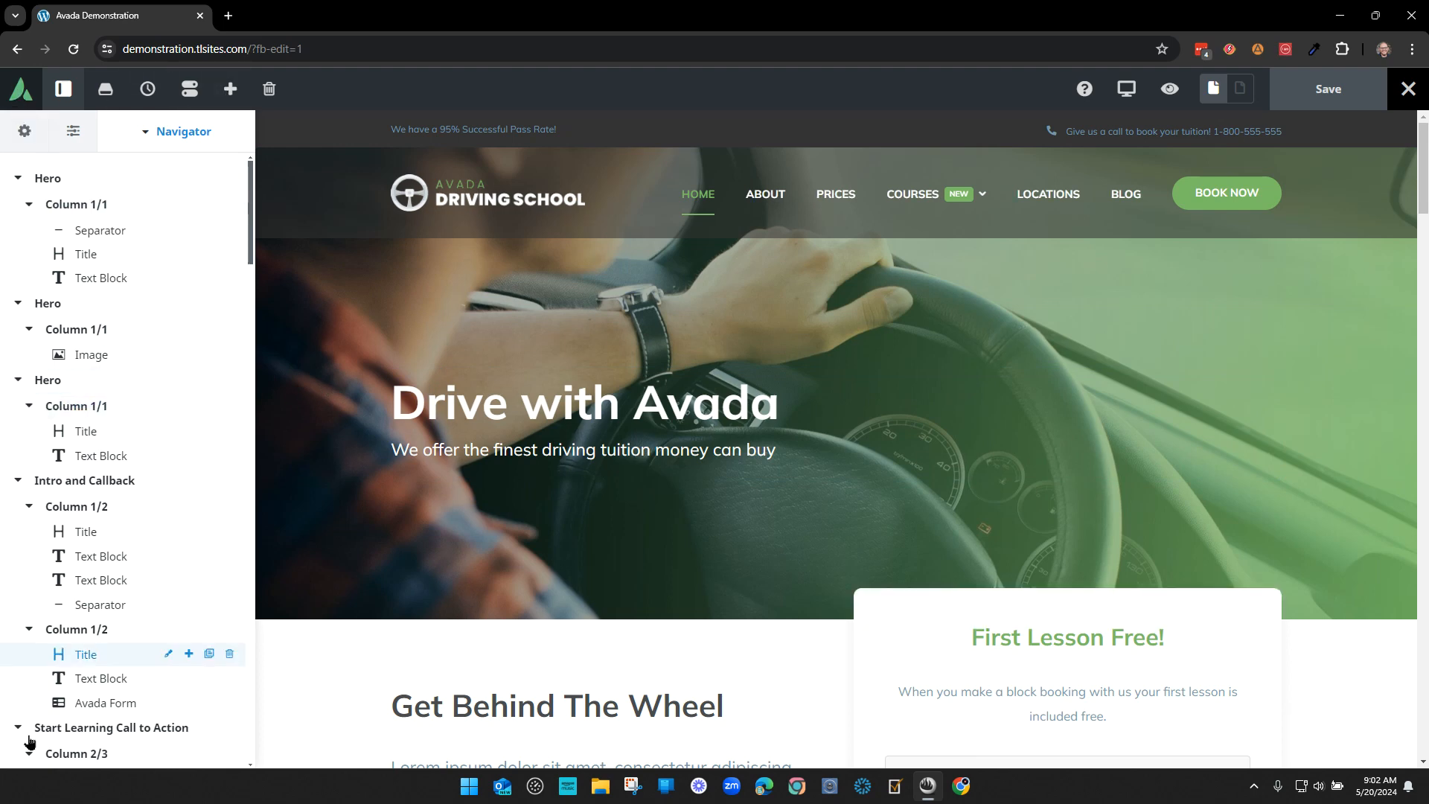
- Toggle the builder sidebar repeatedly to compare the page with and without it, leaving the sidebar hidden
{"action": "left_click", "coordinate": [63, 91]}
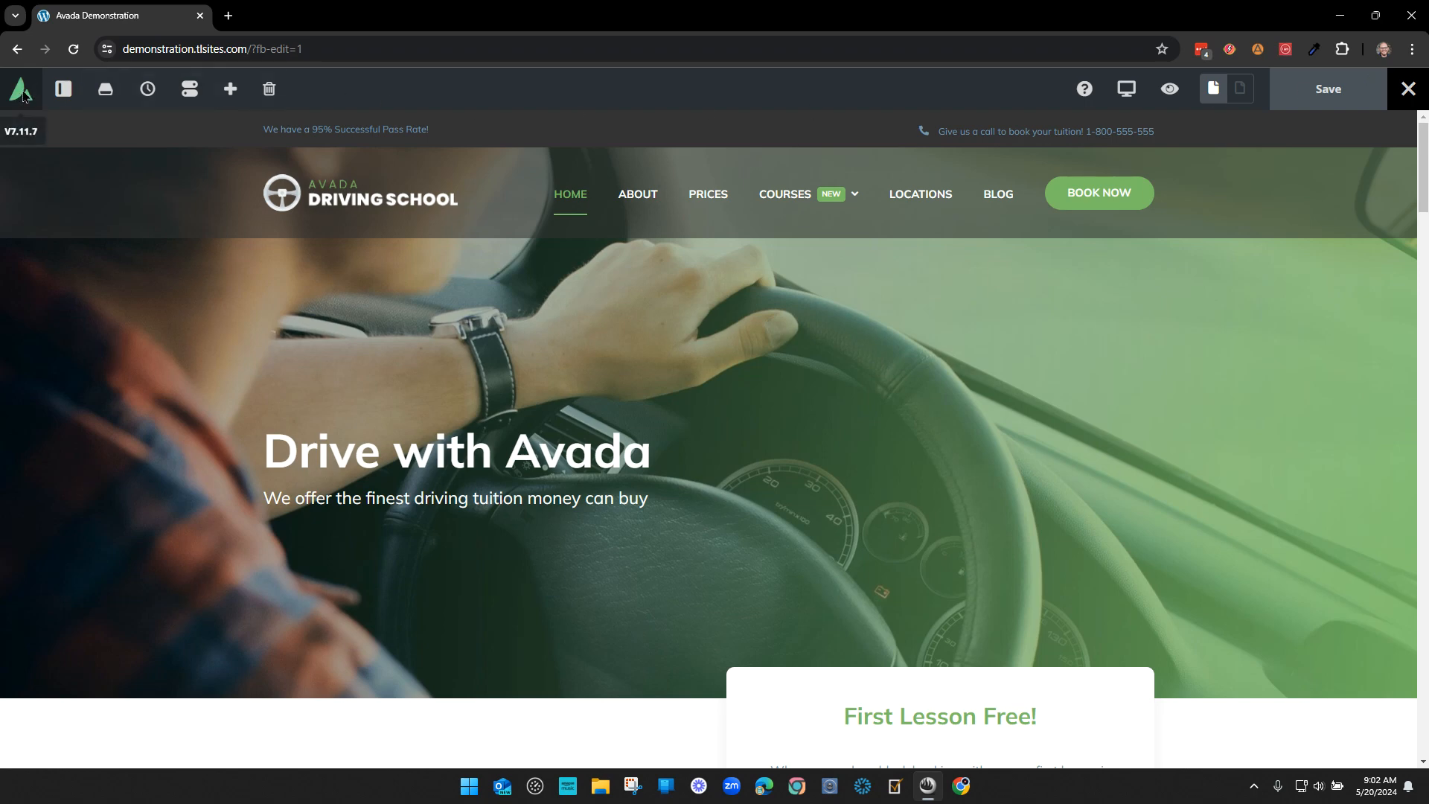
{"action": "left_click", "coordinate": [63, 90]}
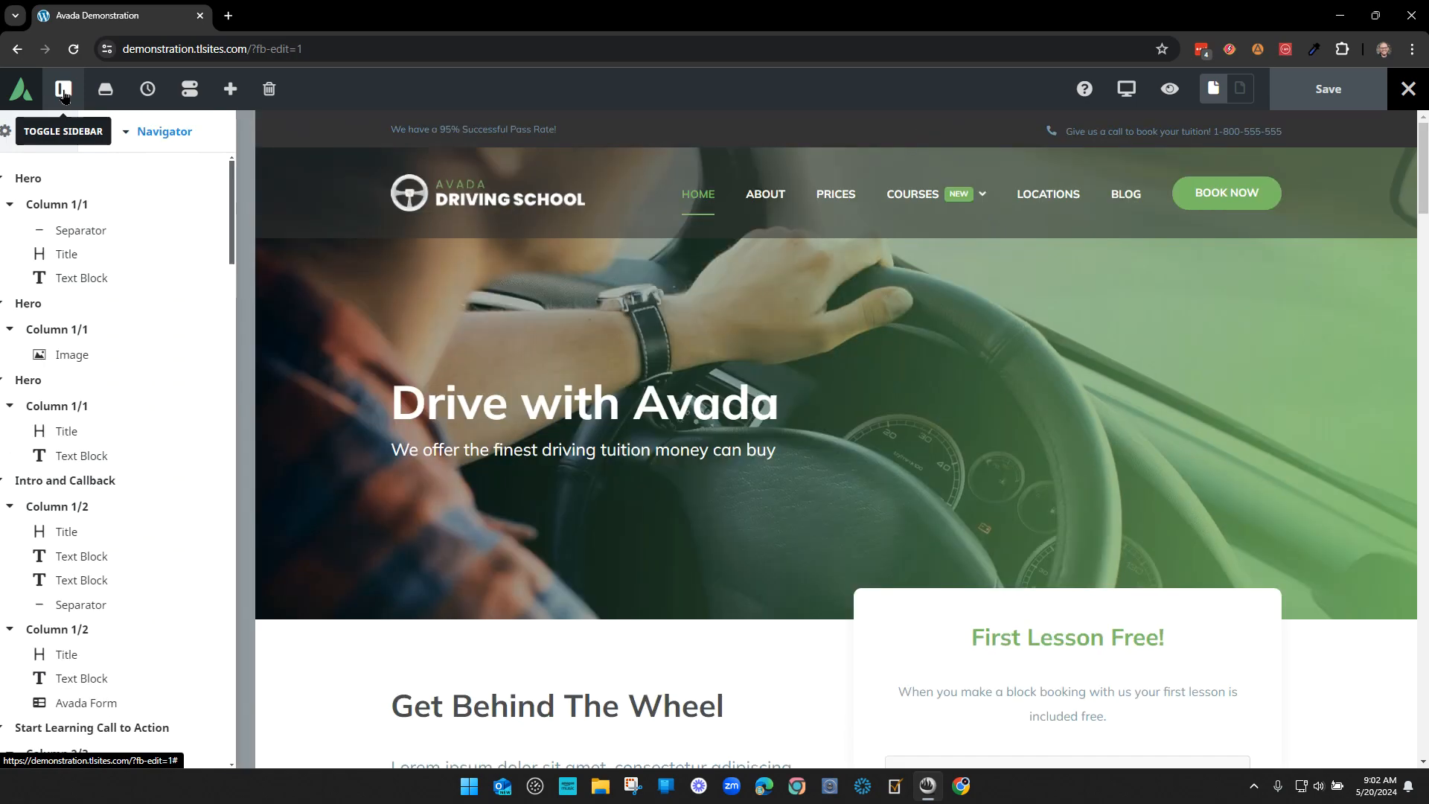
{"action": "left_click", "coordinate": [63, 90]}
{"action": "left_click", "coordinate": [63, 89]}
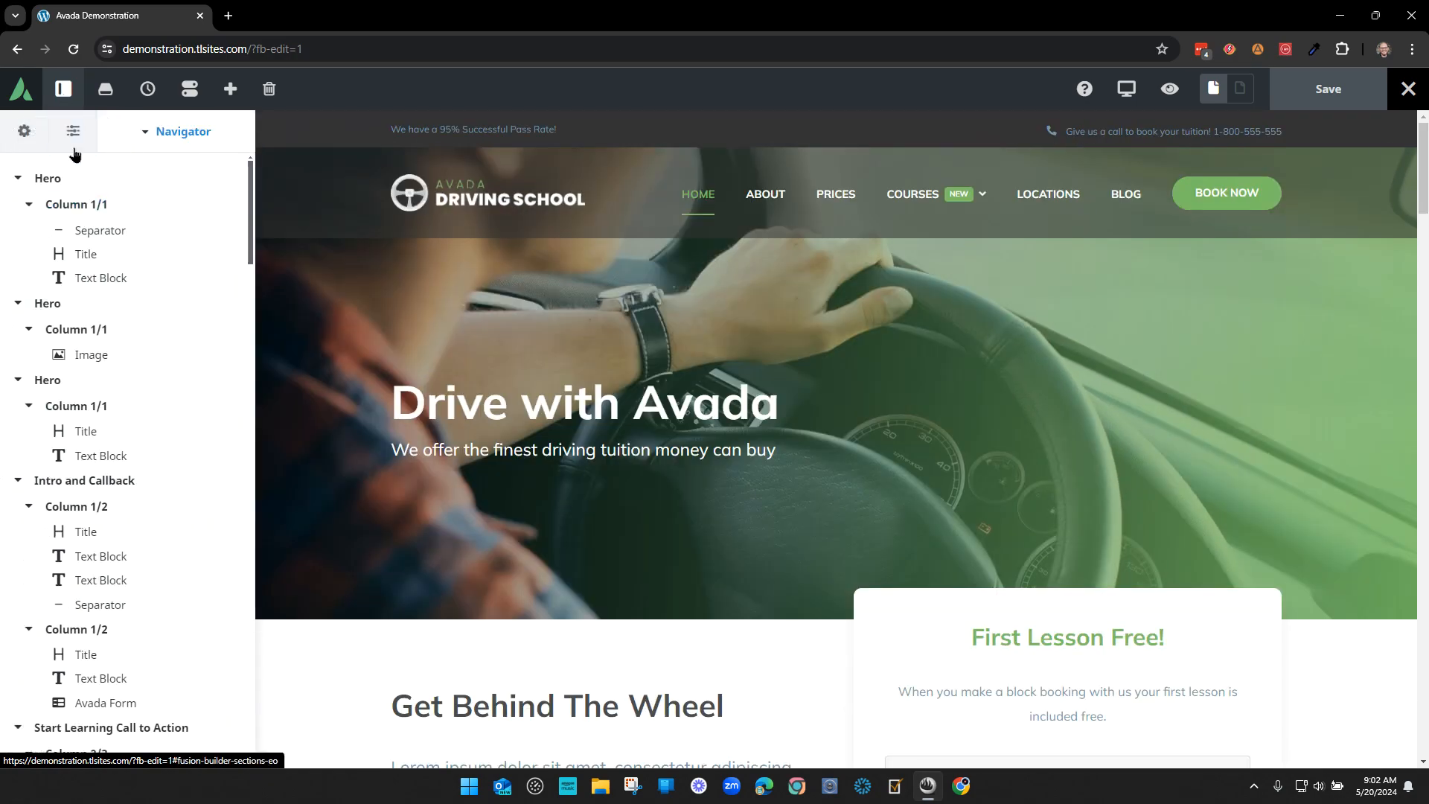
{"action": "left_click", "coordinate": [61, 91]}
{"action": "left_click", "coordinate": [59, 104]}
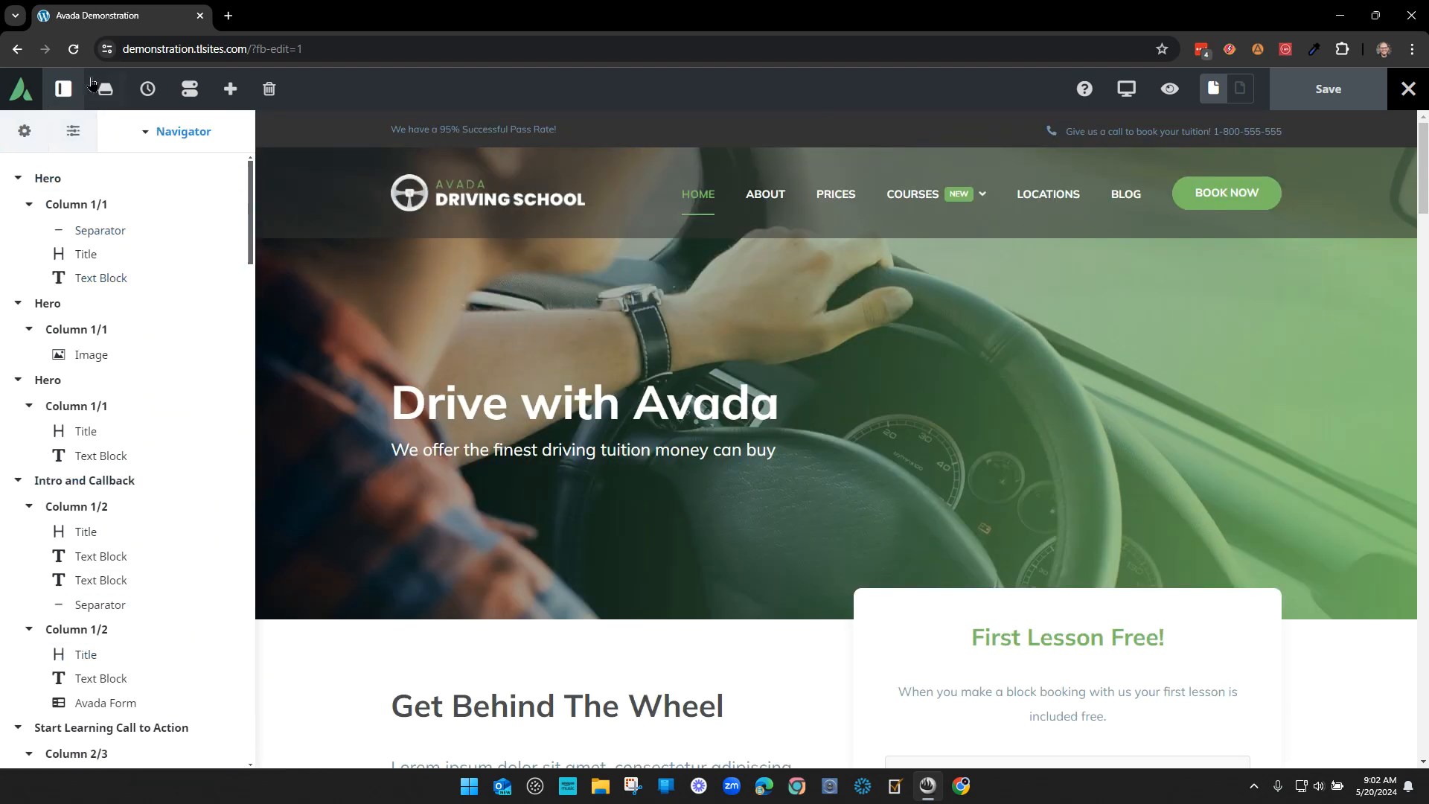
{"action": "left_click", "coordinate": [63, 91]}
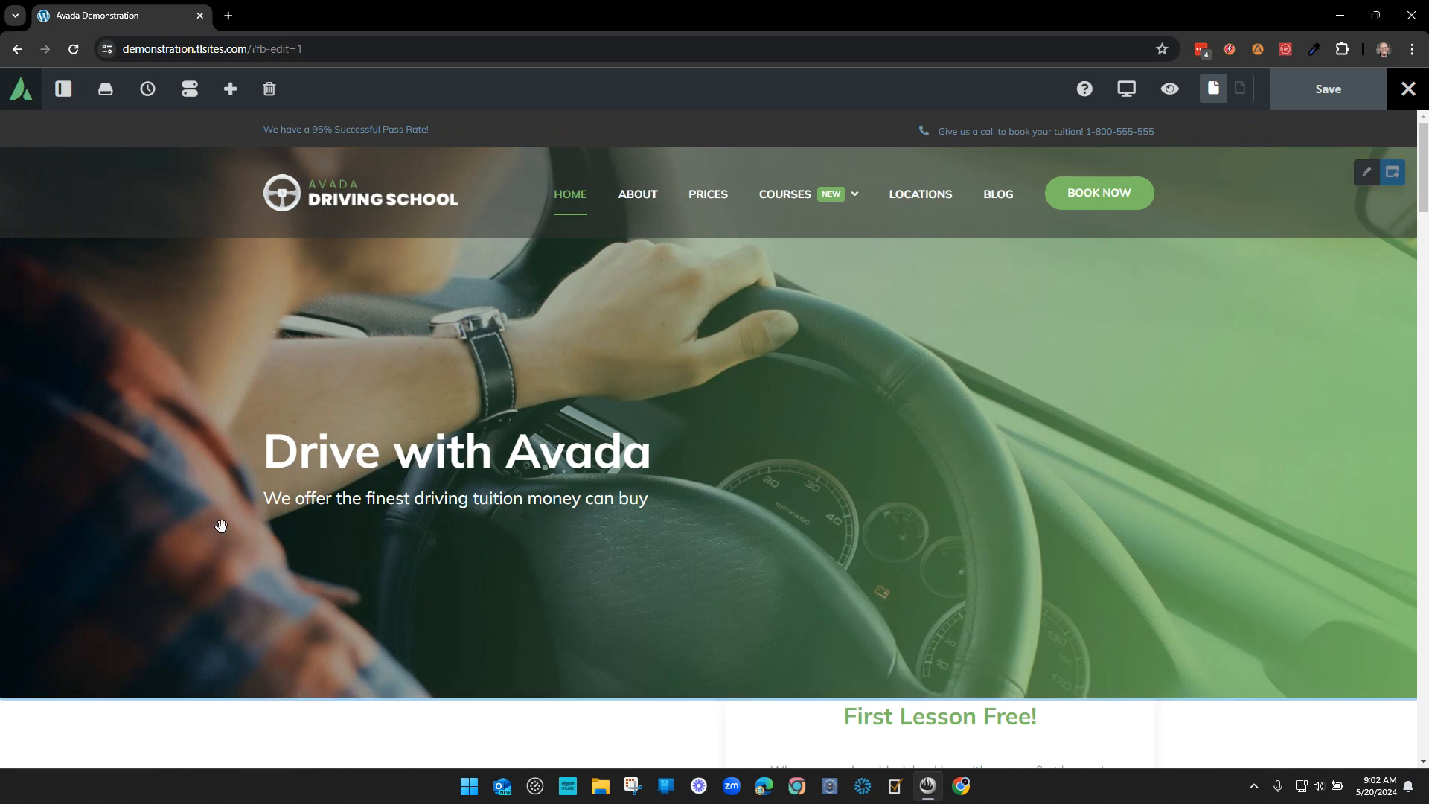
{"action": "scroll", "coordinate": [1013, 459], "scroll_direction": "down", "scroll_amount": 6}
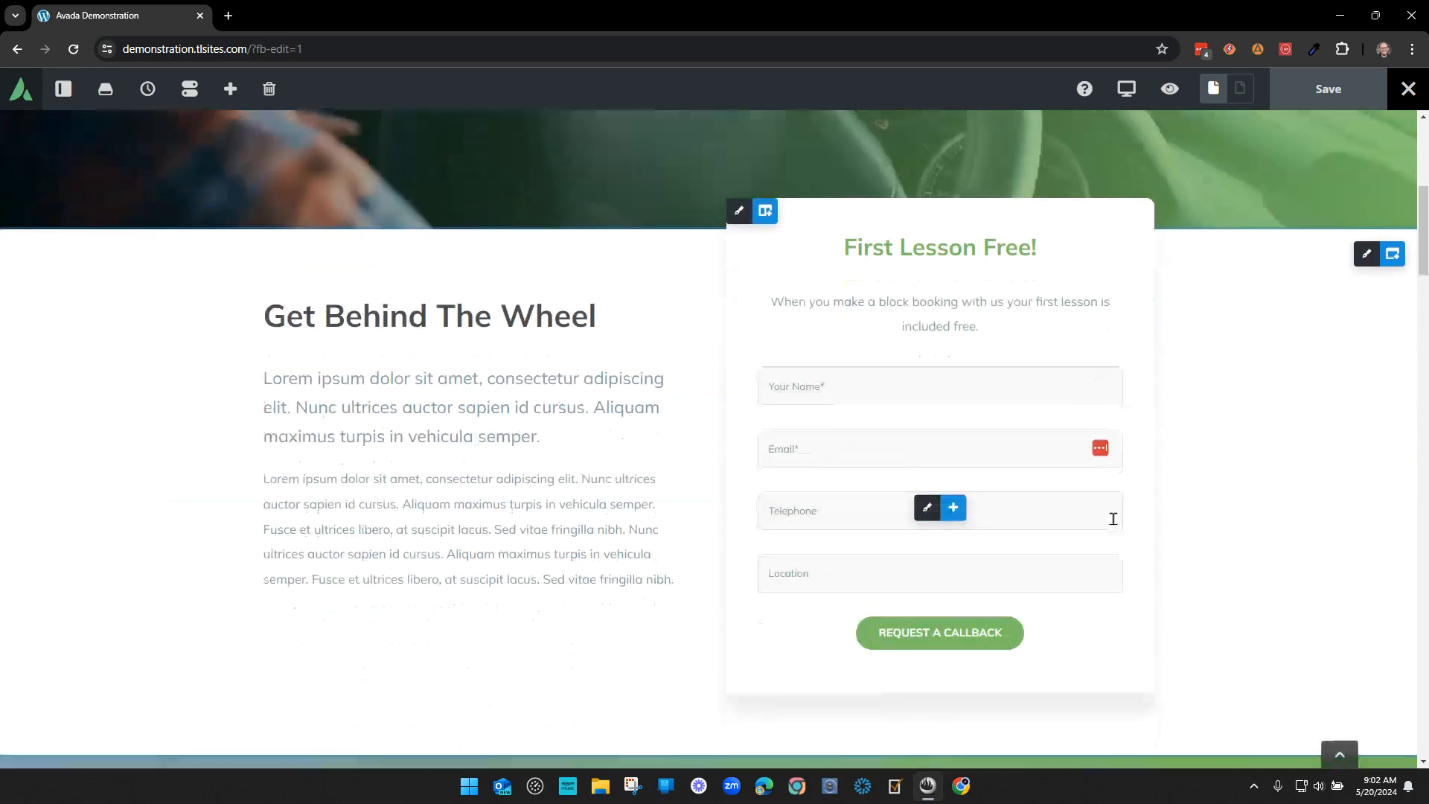
{"action": "scroll", "coordinate": [1013, 459], "scroll_direction": "up", "scroll_amount": 6}
{"action": "left_click", "coordinate": [63, 91]}
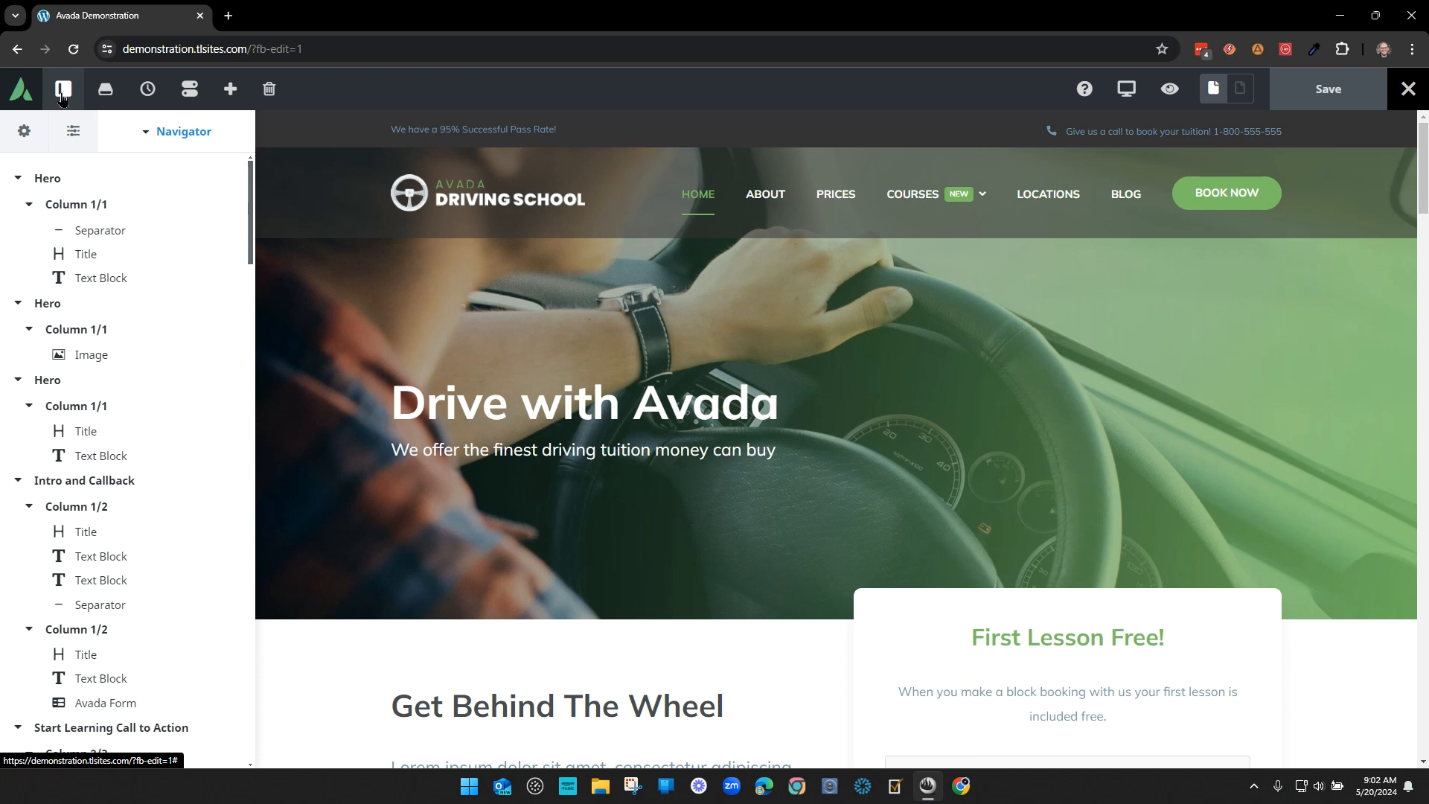
{"action": "left_click", "coordinate": [64, 93]}
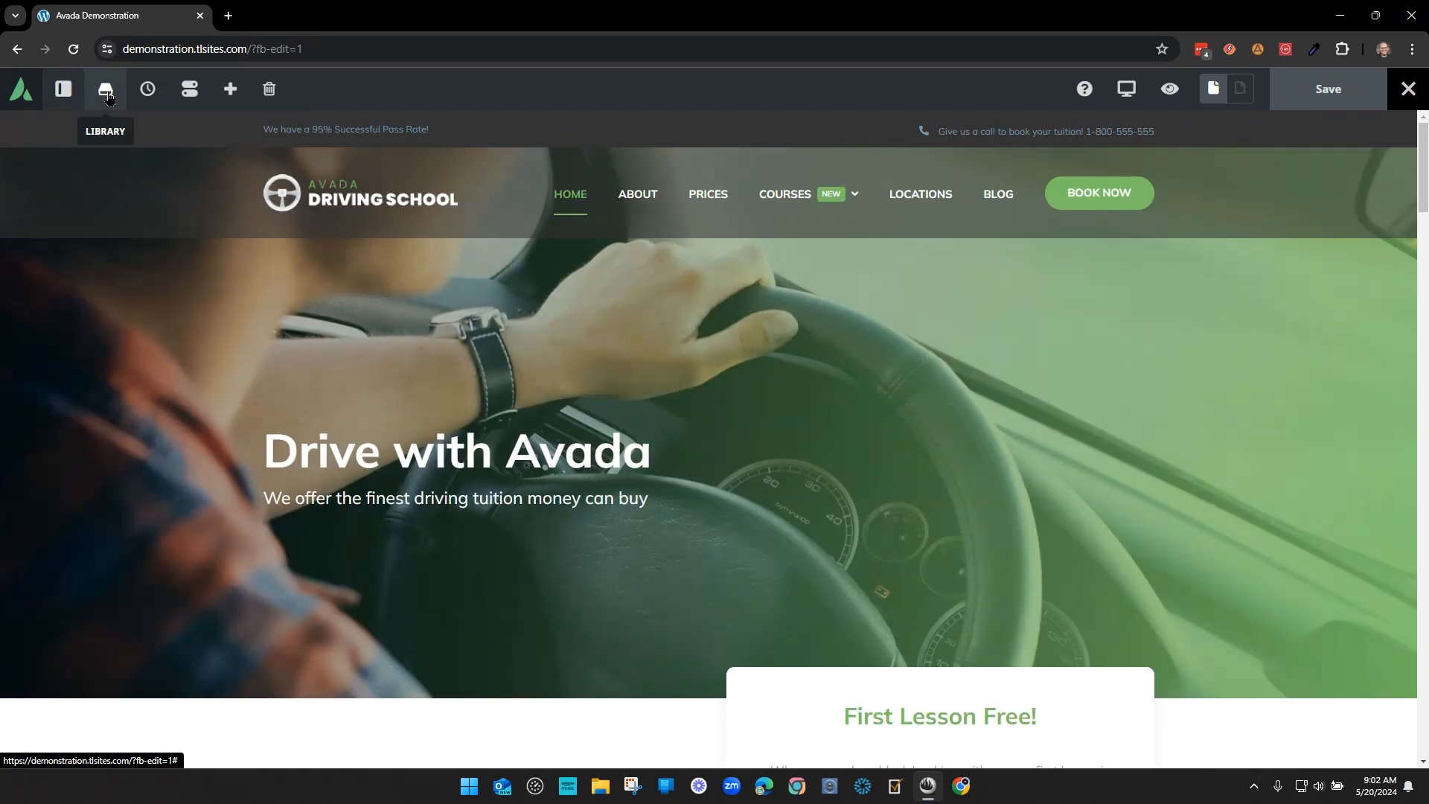
- Review the Avada Builder Library's websites, templates, containers, columns, elements and Studio content, and close the library
{"action": "left_click", "coordinate": [105, 91]}
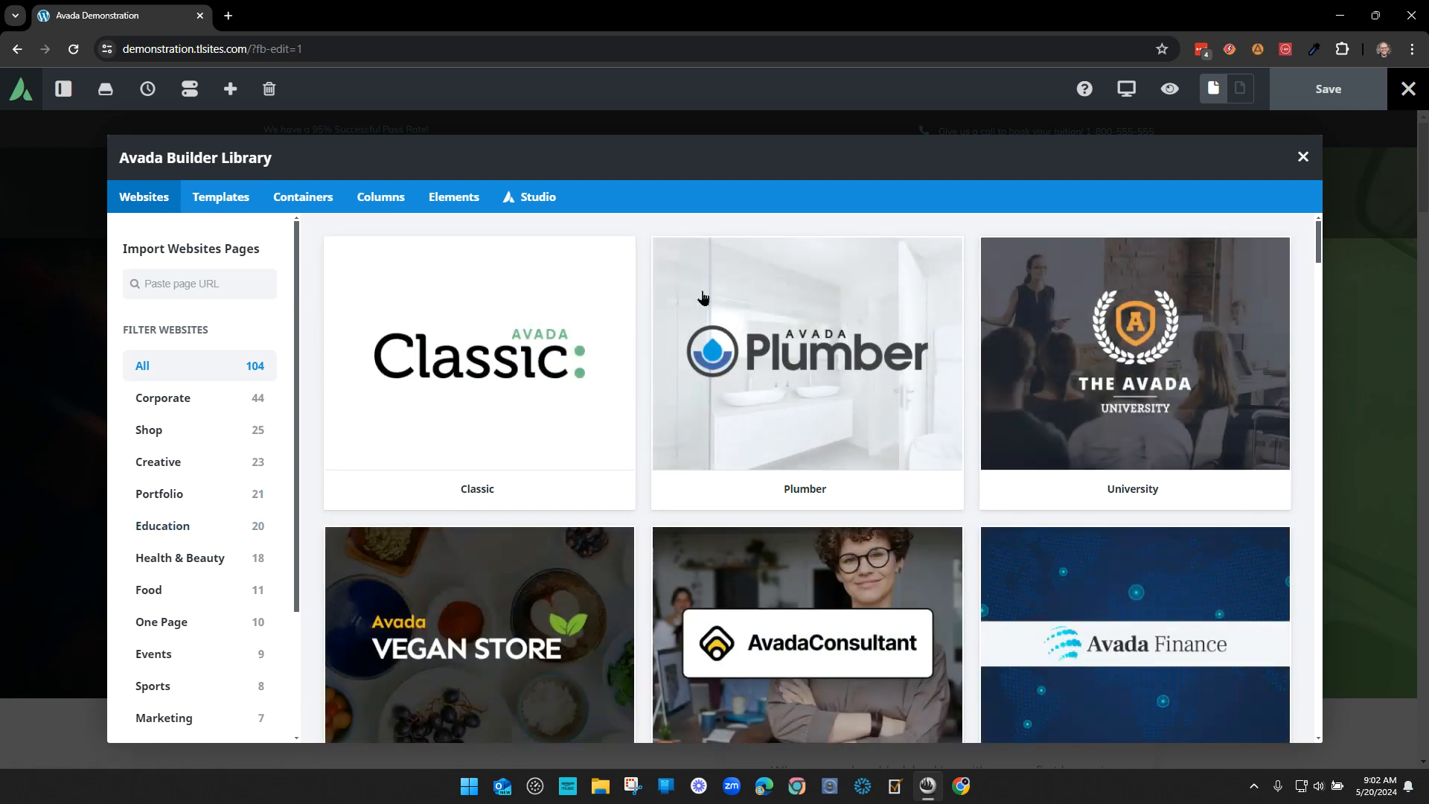
{"action": "left_click", "coordinate": [223, 203]}
{"action": "left_click", "coordinate": [298, 206]}
{"action": "left_click", "coordinate": [359, 200]}
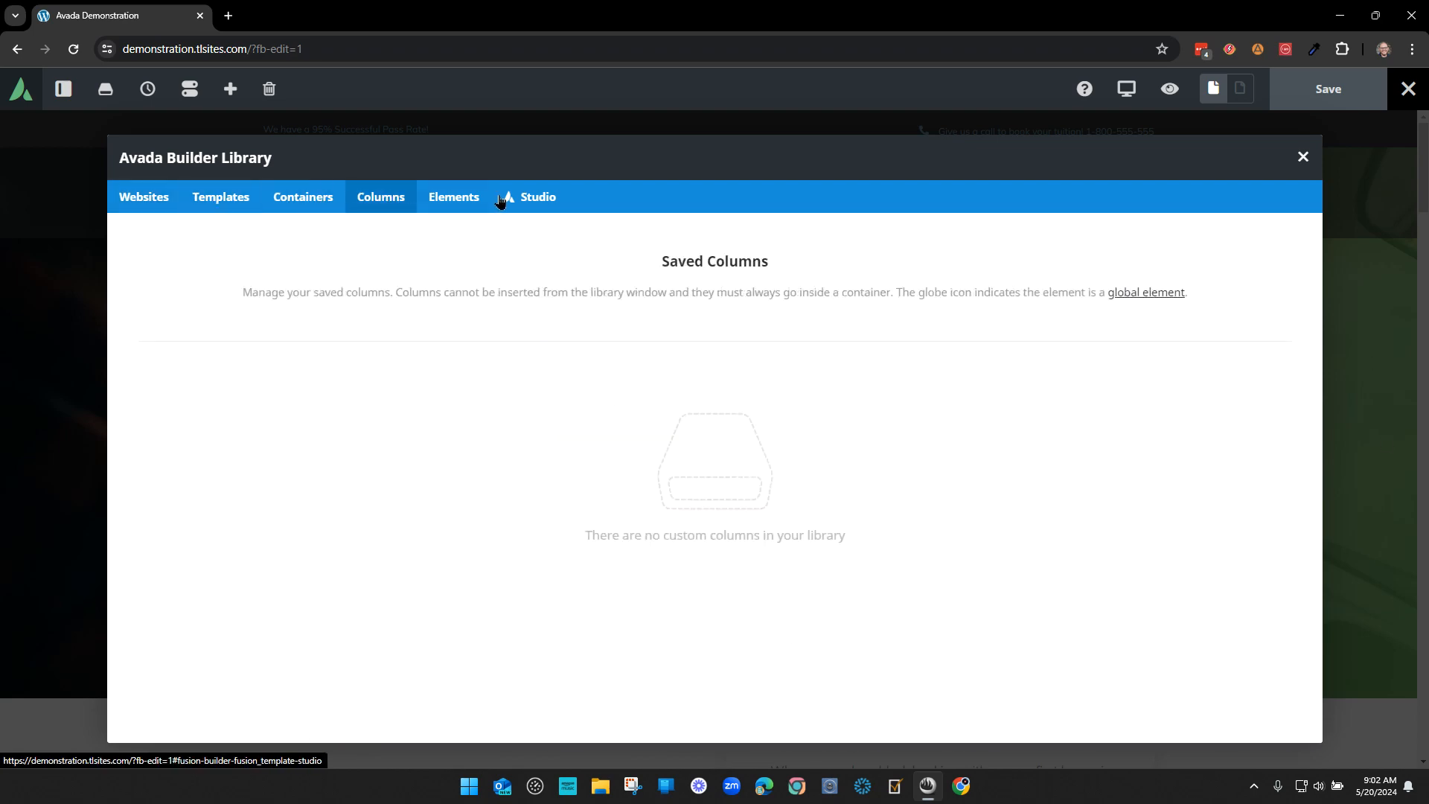
{"action": "left_click", "coordinate": [454, 198]}
{"action": "left_click", "coordinate": [529, 198]}
{"action": "left_click", "coordinate": [1303, 157]}
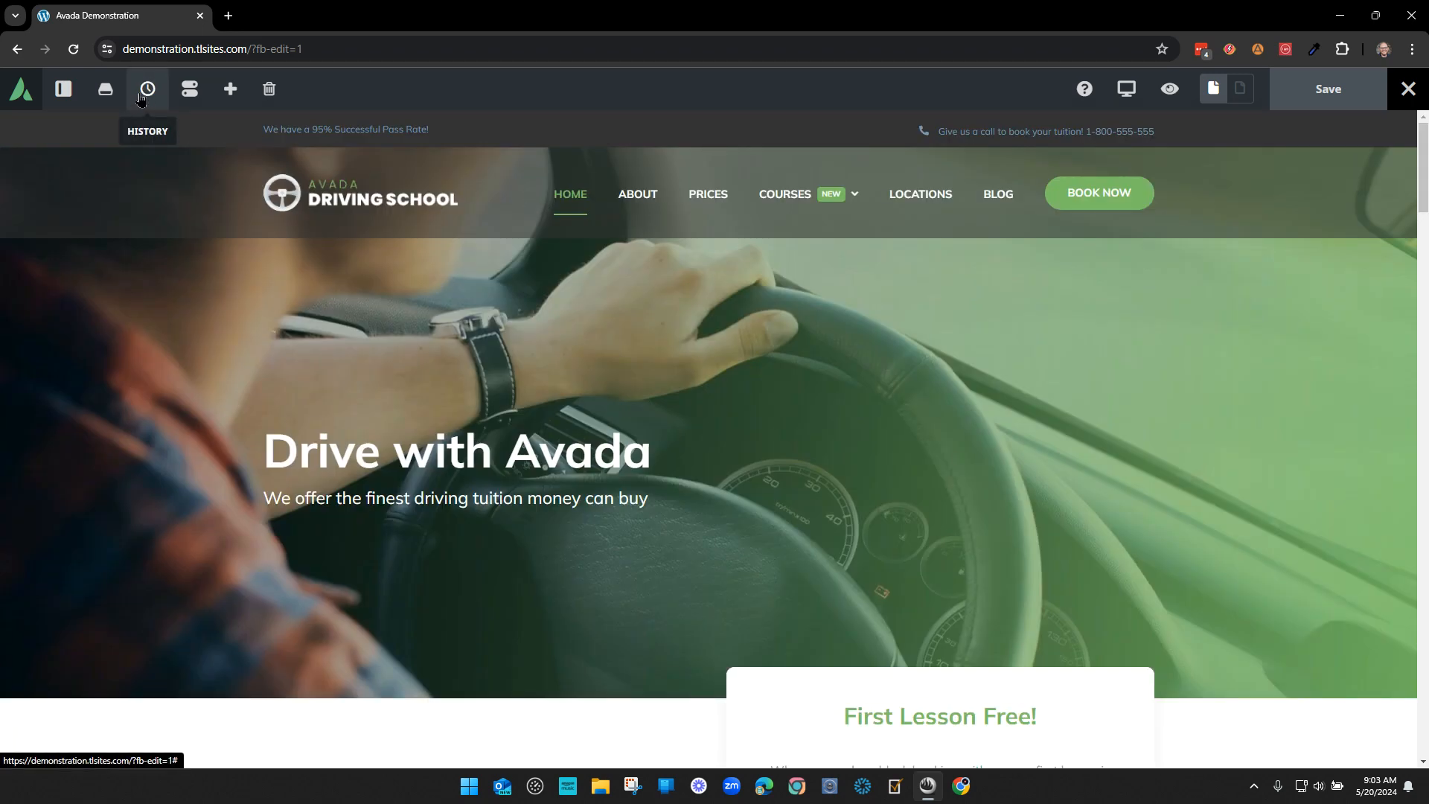
- Check the builder's editing history and show the Navigator sidebar again
{"action": "left_click", "coordinate": [147, 89]}
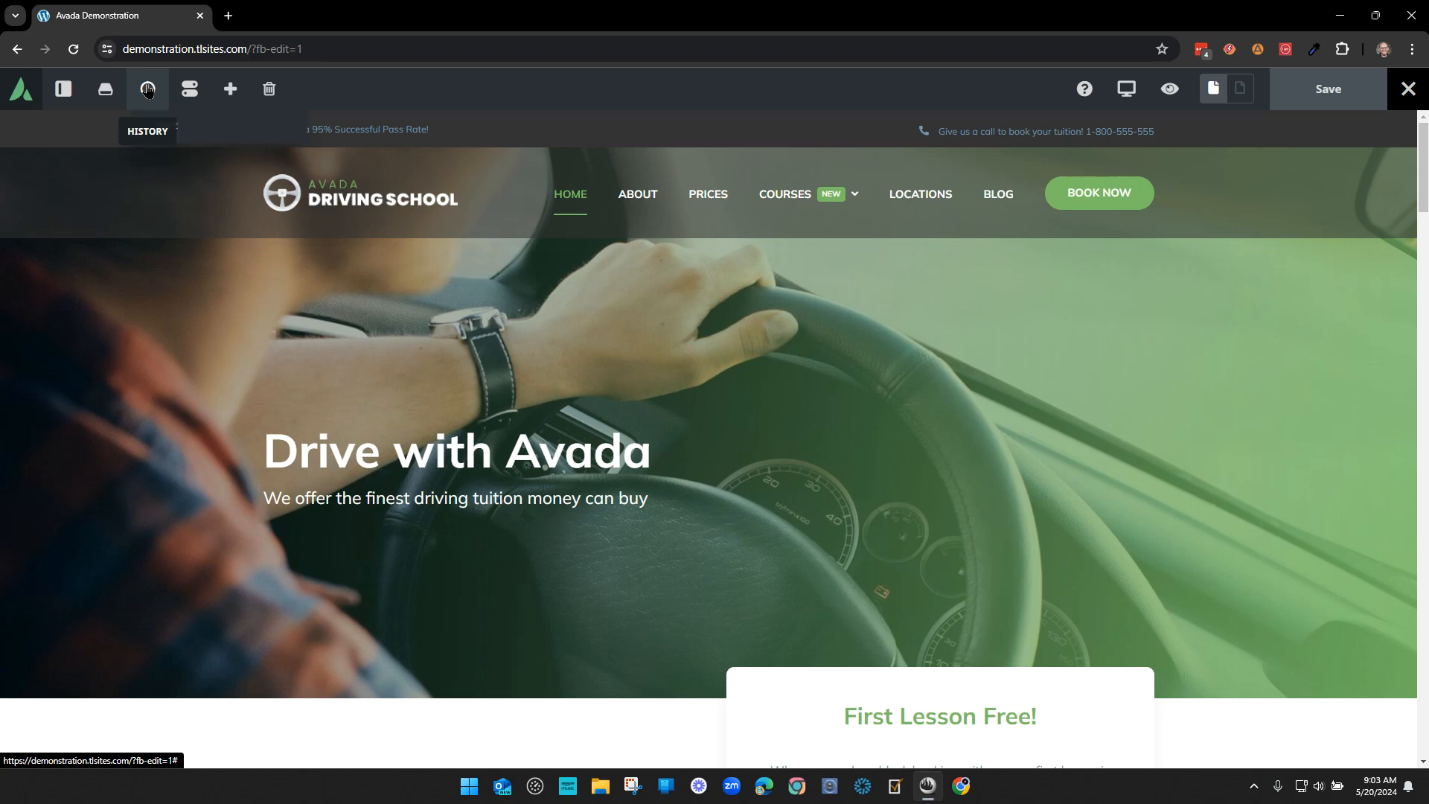
{"action": "left_click", "coordinate": [147, 89]}
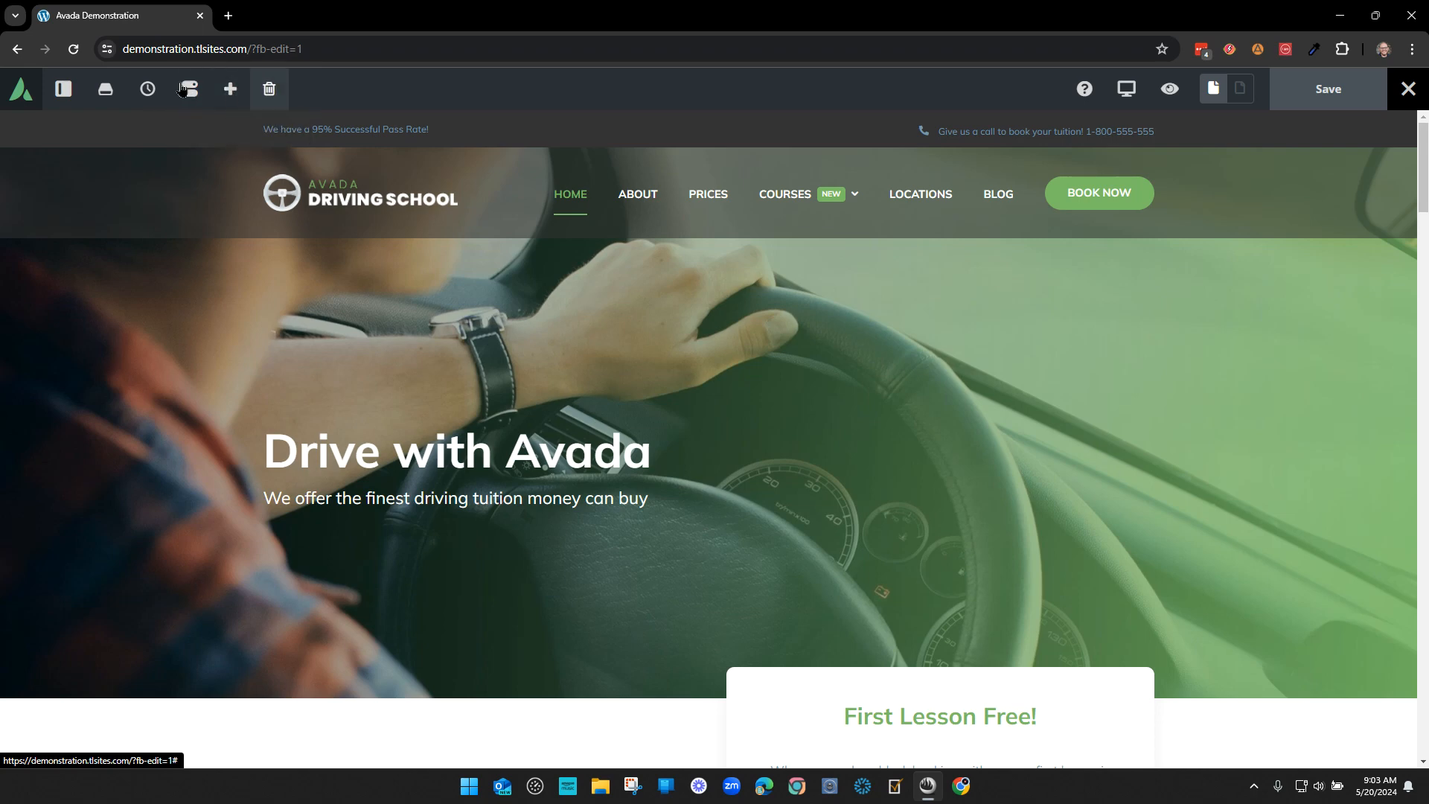
{"action": "left_click", "coordinate": [64, 90]}
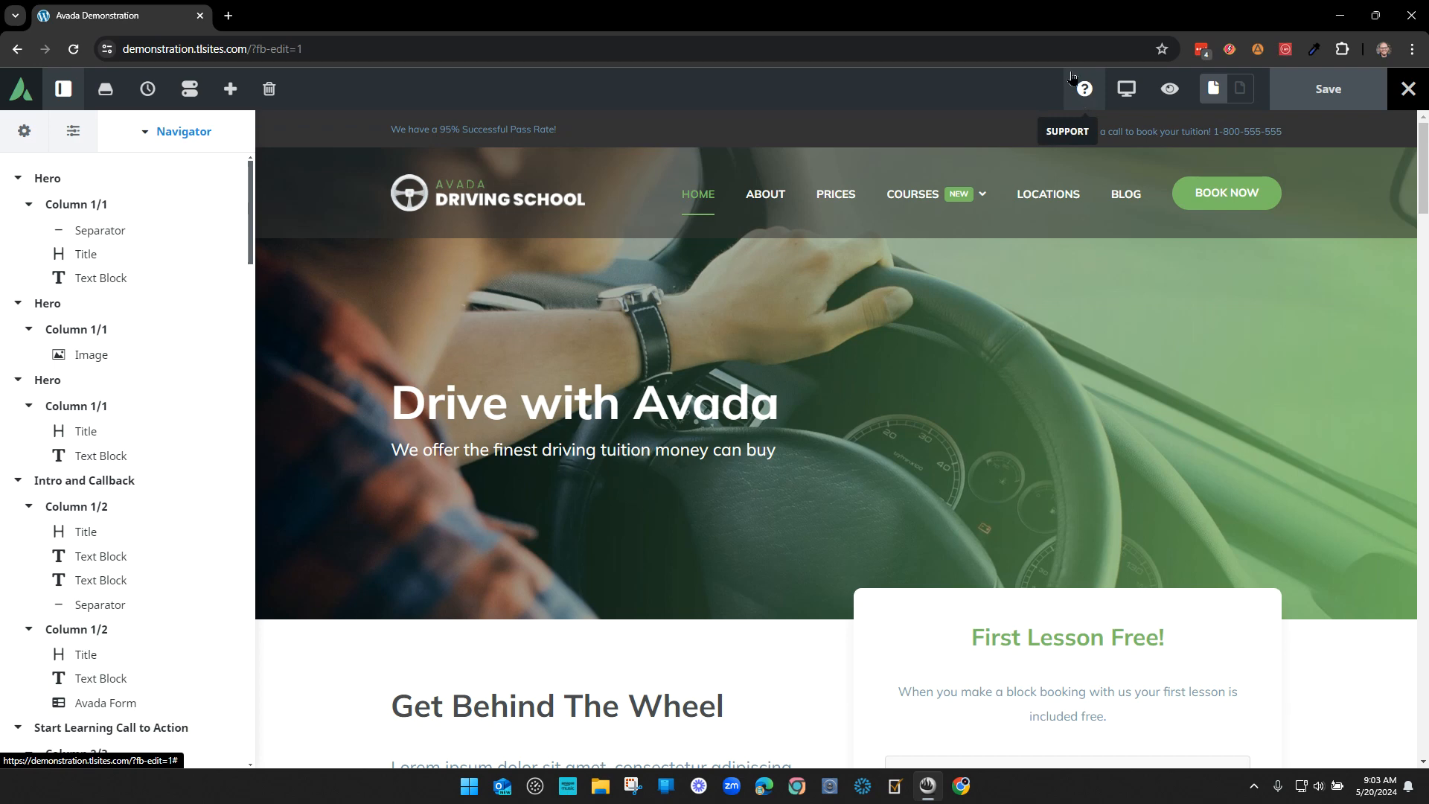
- Check the responsive preview sizes and select the desktop view
{"action": "left_click", "coordinate": [1129, 99]}
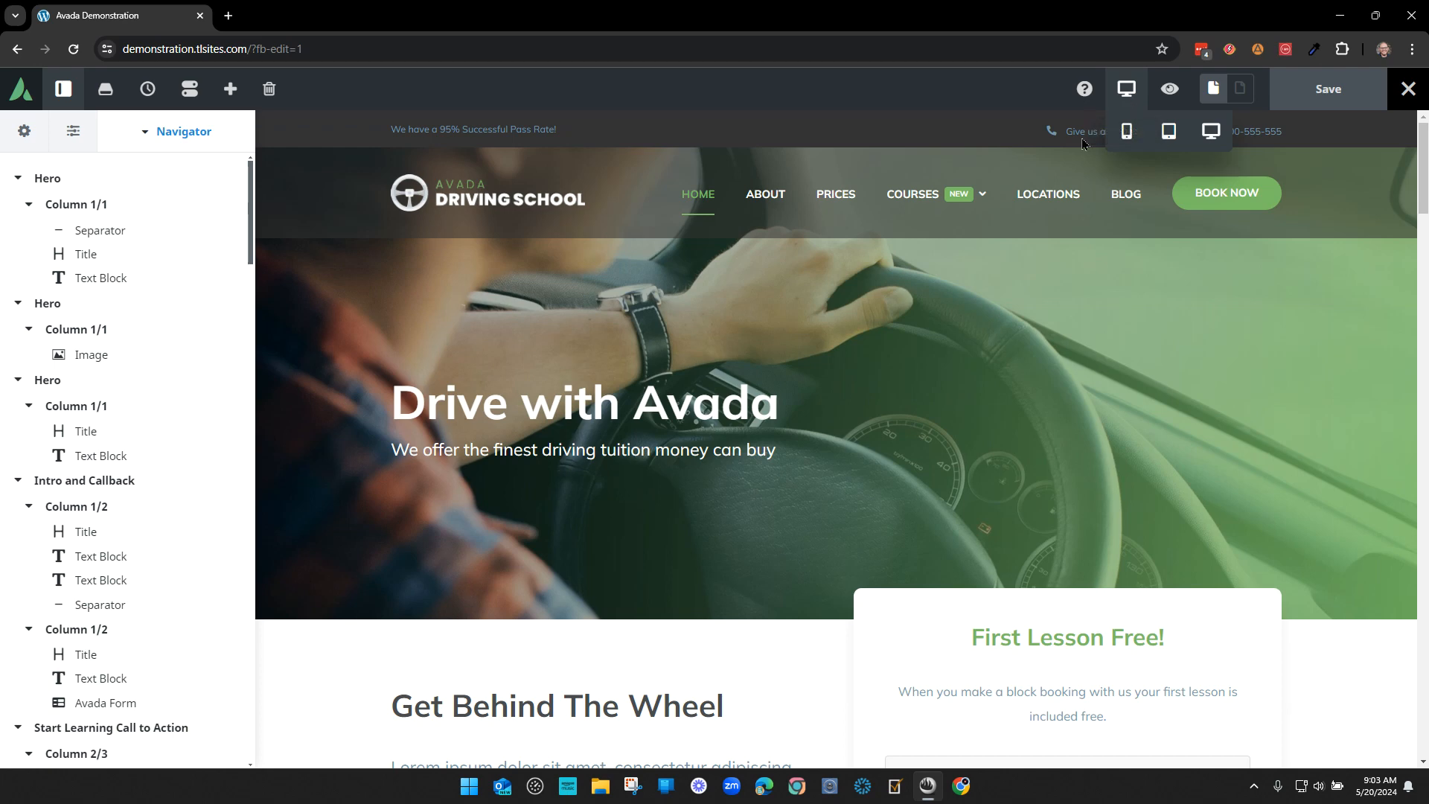
{"action": "left_click", "coordinate": [1212, 134]}
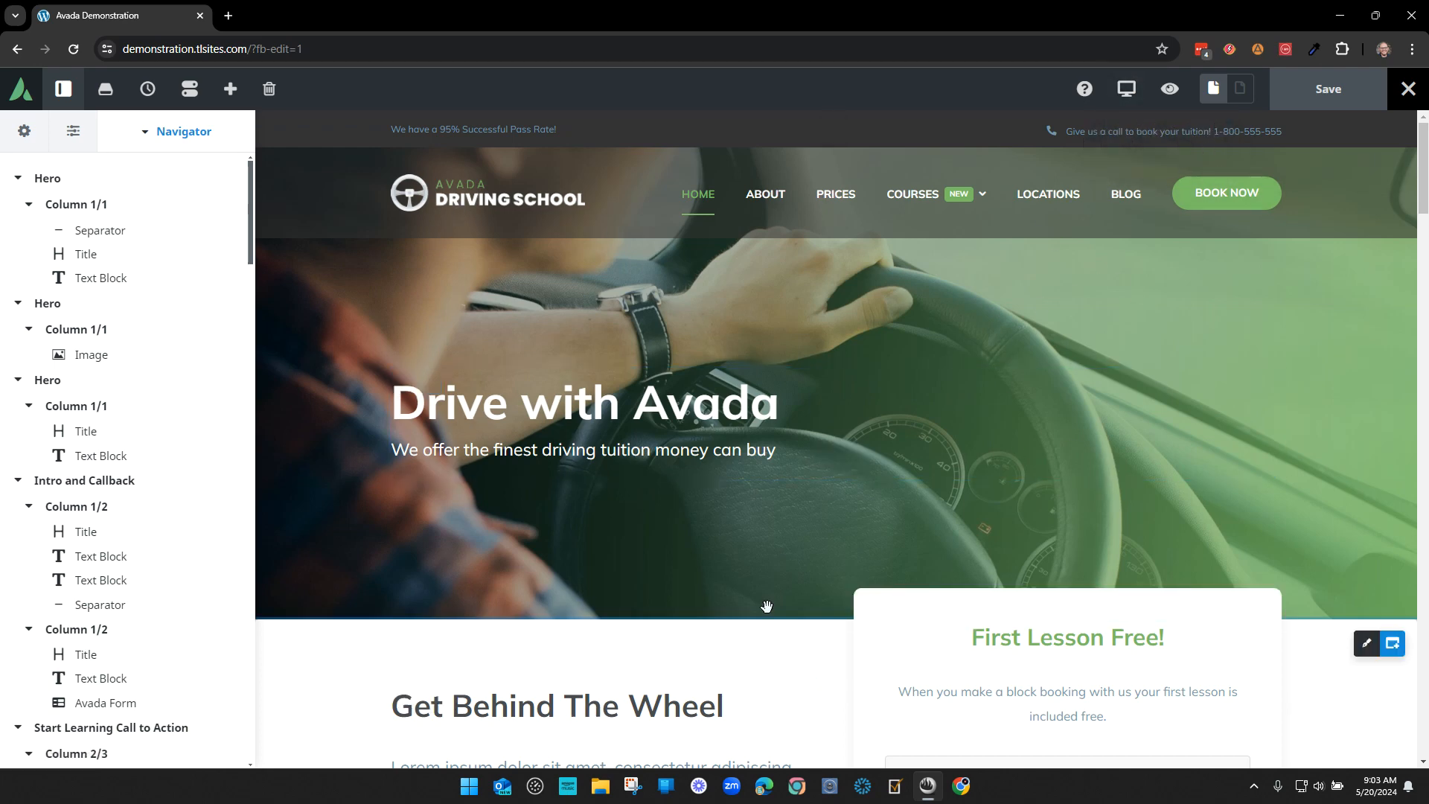
- Switch the responsive preview to the tablet size and examine how the home page's sections lay out
{"action": "left_click", "coordinate": [1126, 93]}
{"action": "left_click", "coordinate": [1171, 134]}
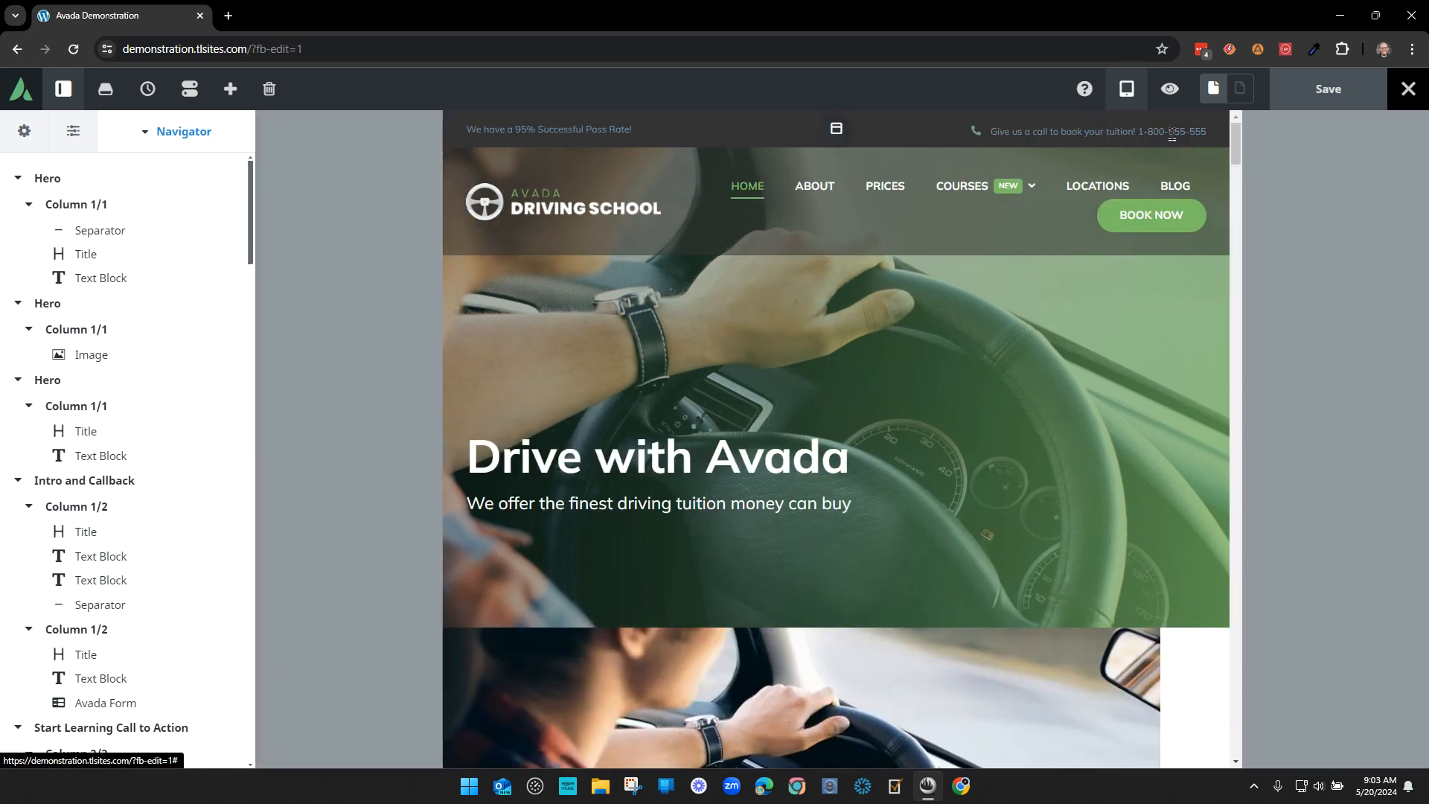
{"action": "scroll", "coordinate": [1042, 456], "scroll_direction": "down", "scroll_amount": 6}
{"action": "scroll", "coordinate": [1042, 455], "scroll_direction": "down", "scroll_amount": 6}
{"action": "scroll", "coordinate": [1041, 456], "scroll_direction": "up", "scroll_amount": 12}
{"action": "scroll", "coordinate": [896, 644], "scroll_direction": "down", "scroll_amount": 5}
{"action": "scroll", "coordinate": [920, 617], "scroll_direction": "up", "scroll_amount": 5}
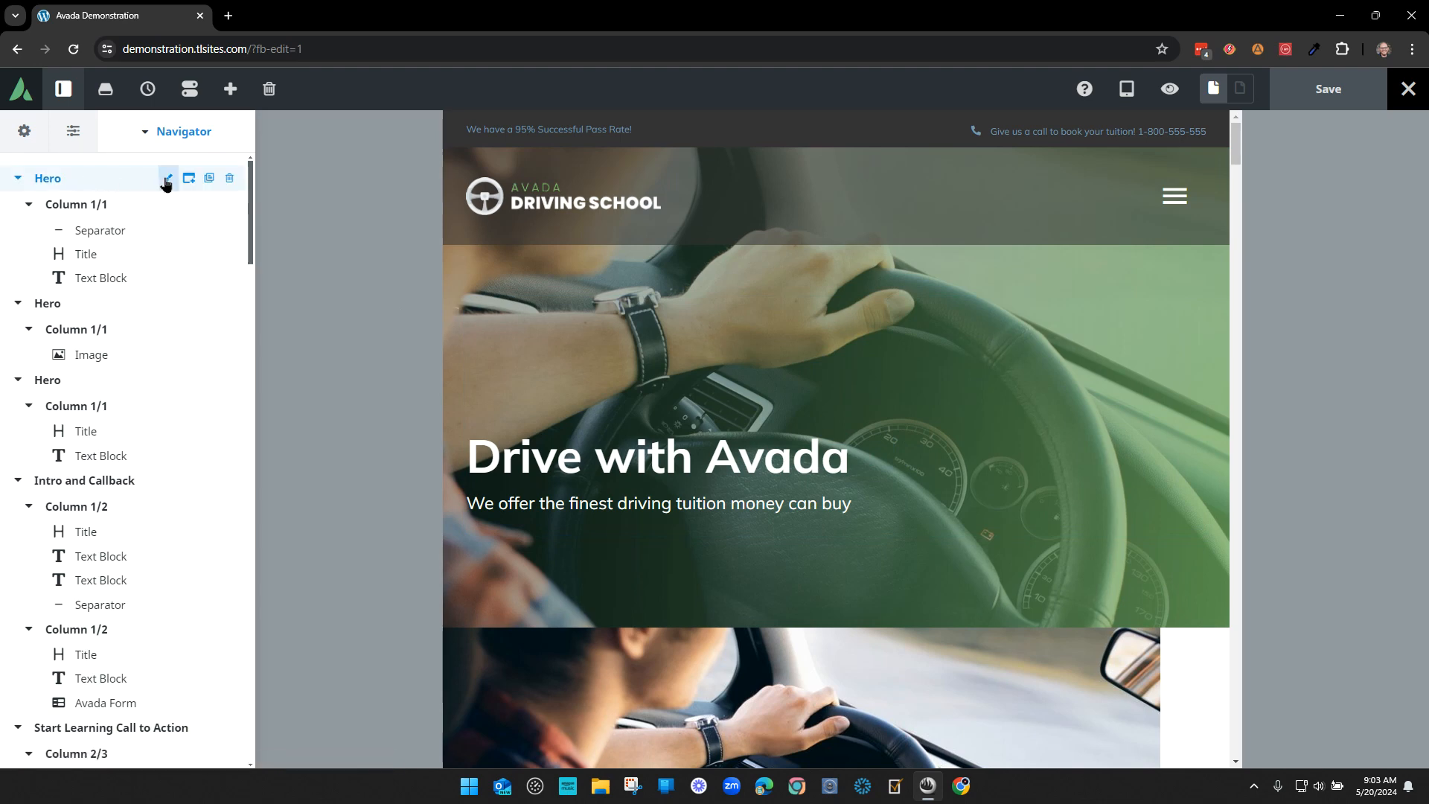
- Try hiding the first Hero container on large screens, restore its large-screen visibility, and close its options
{"action": "left_click", "coordinate": [167, 182]}
{"action": "scroll", "coordinate": [186, 476], "scroll_direction": "down", "scroll_amount": 15}
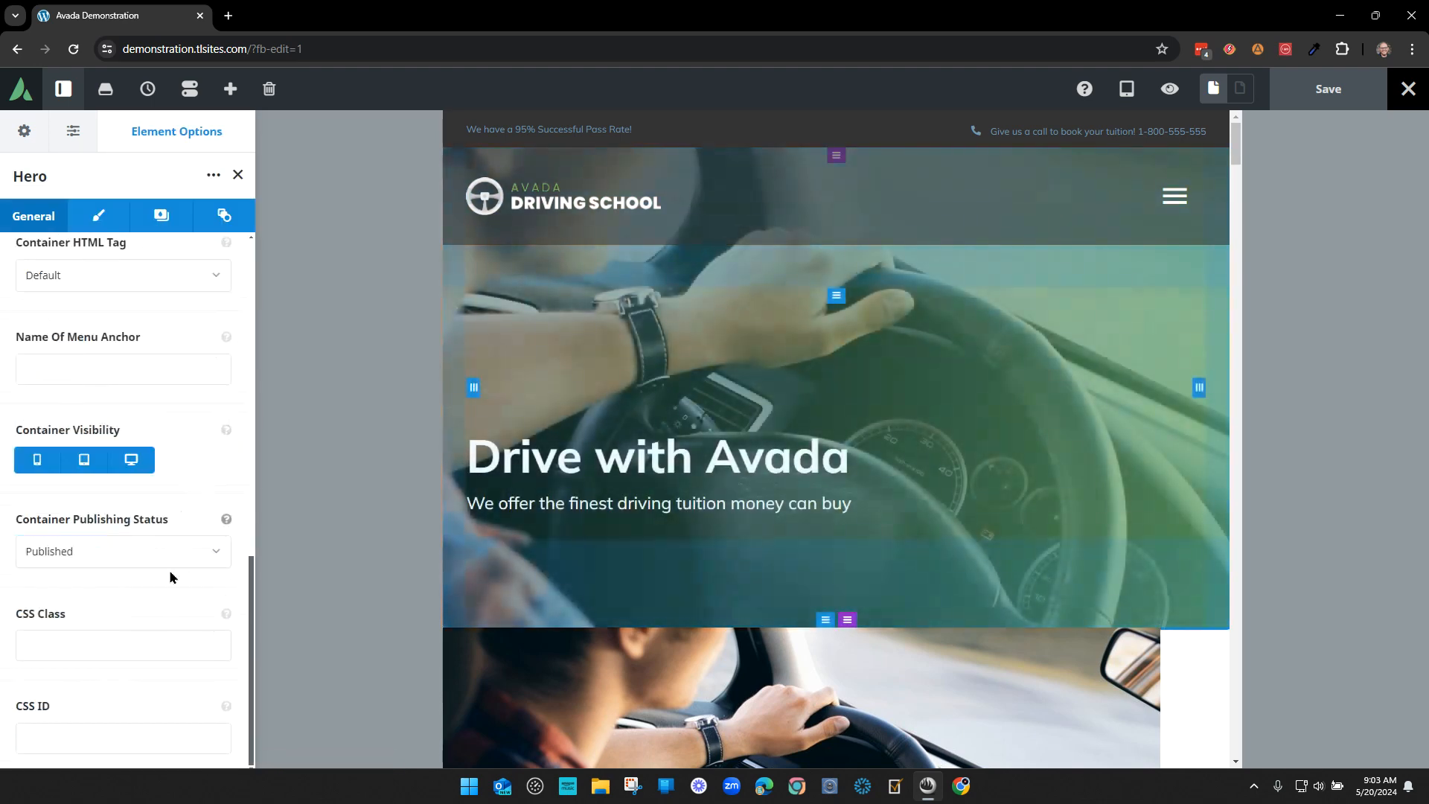
{"action": "left_click", "coordinate": [131, 459]}
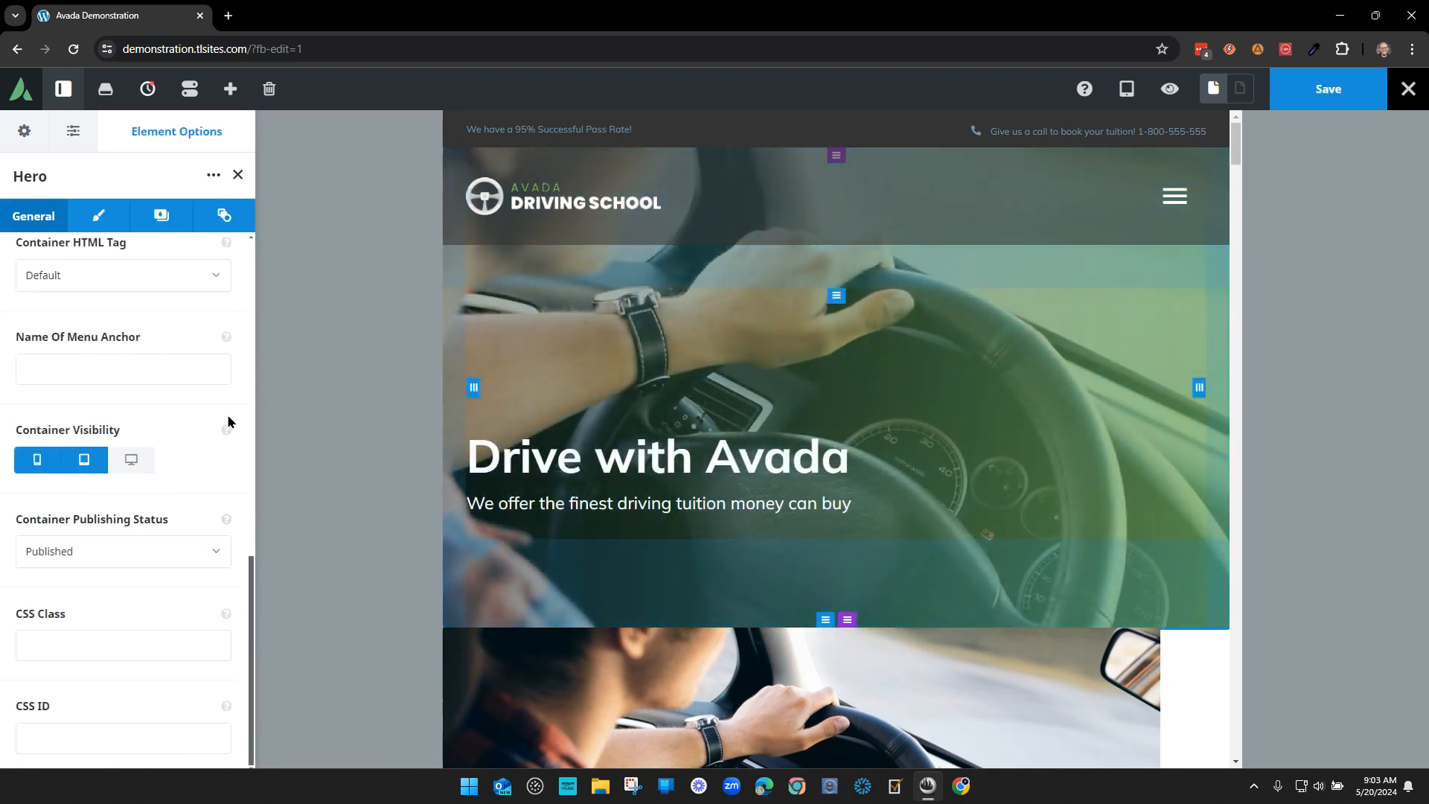
{"action": "left_click", "coordinate": [134, 461]}
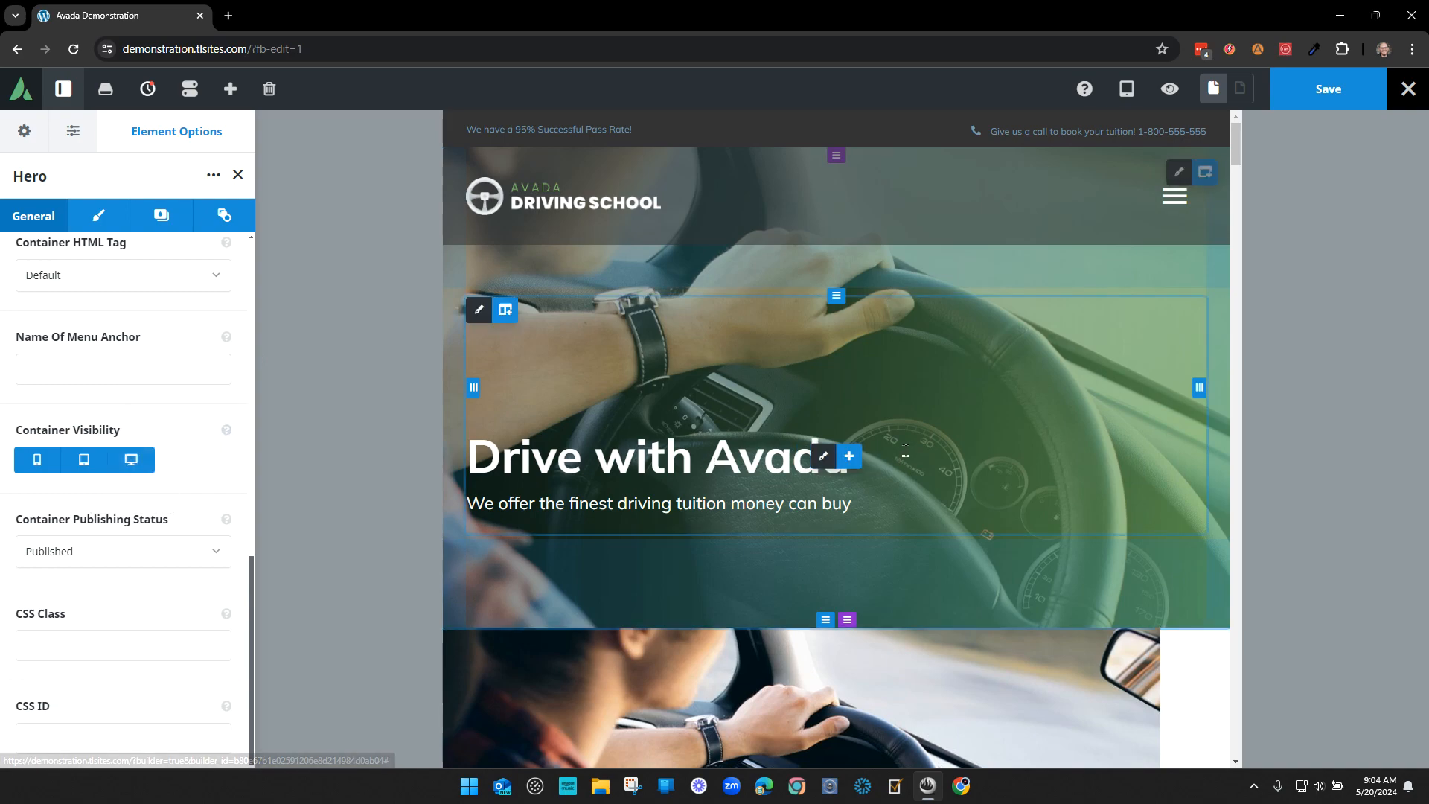
{"action": "scroll", "coordinate": [895, 436], "scroll_direction": "down", "scroll_amount": 6}
{"action": "scroll", "coordinate": [895, 436], "scroll_direction": "up", "scroll_amount": 6}
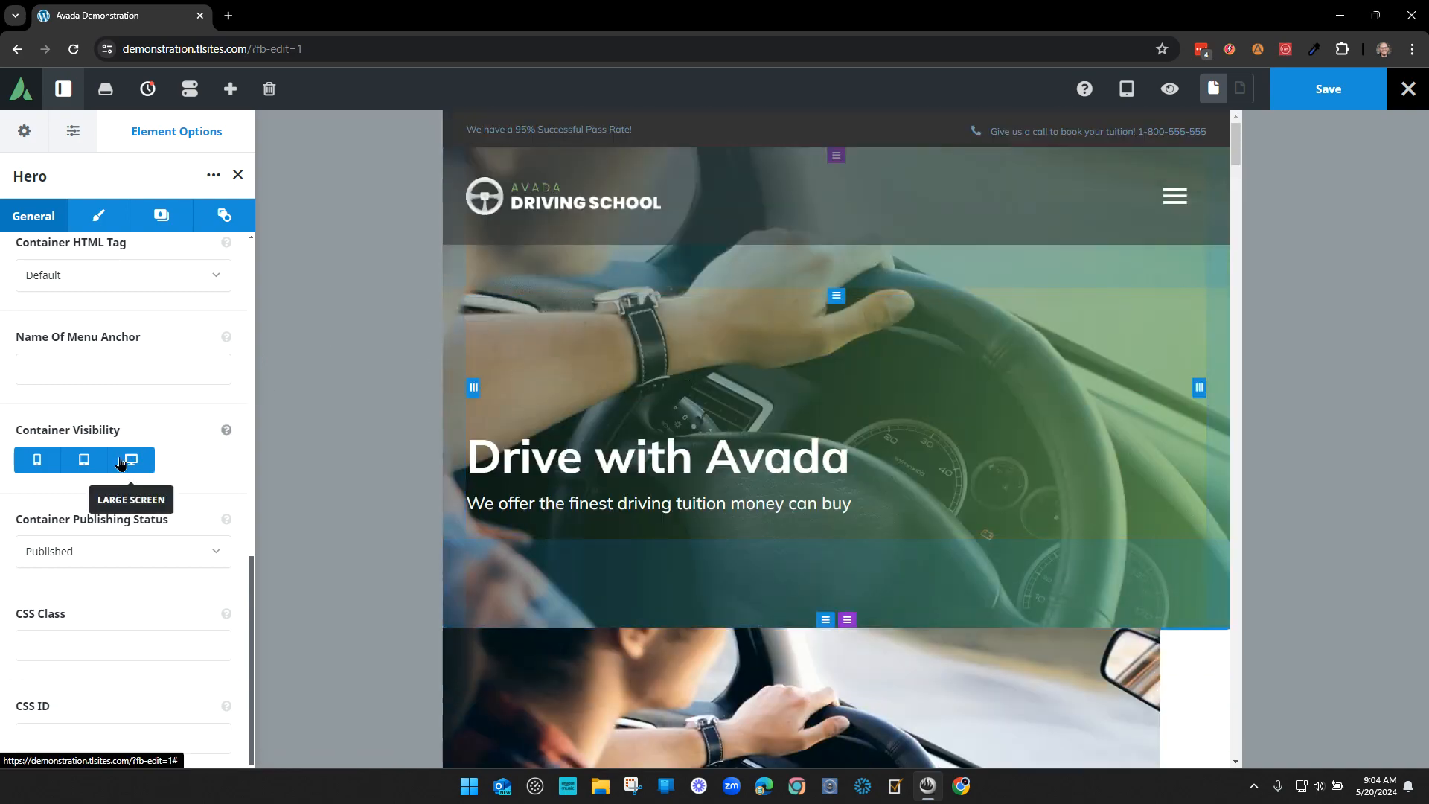
{"action": "left_click", "coordinate": [237, 174]}
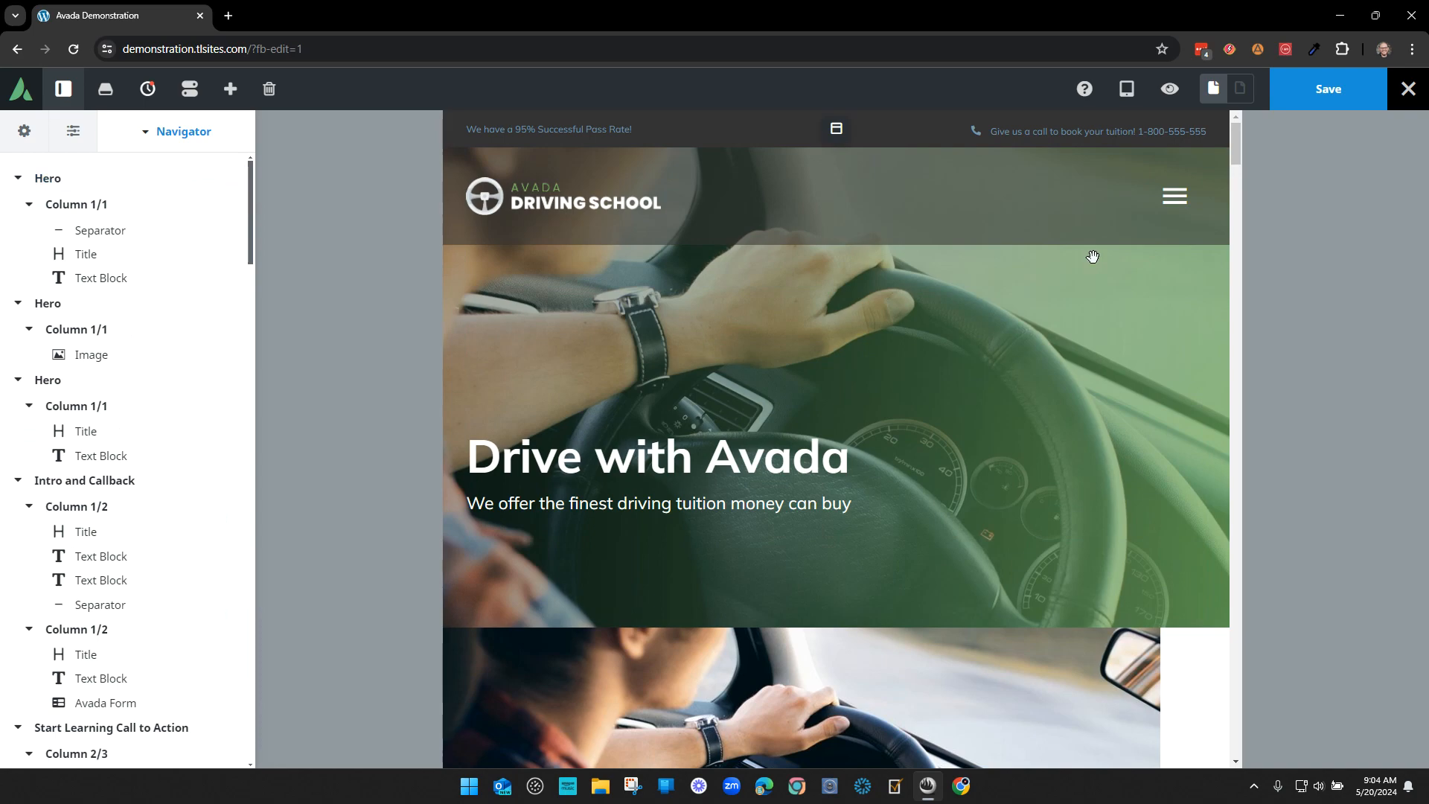
- Switch the responsive preview to the mobile size and examine the Hero containers and the sections below them
{"action": "mouse_move", "coordinate": [1127, 88]}
{"action": "left_click", "coordinate": [1125, 132]}
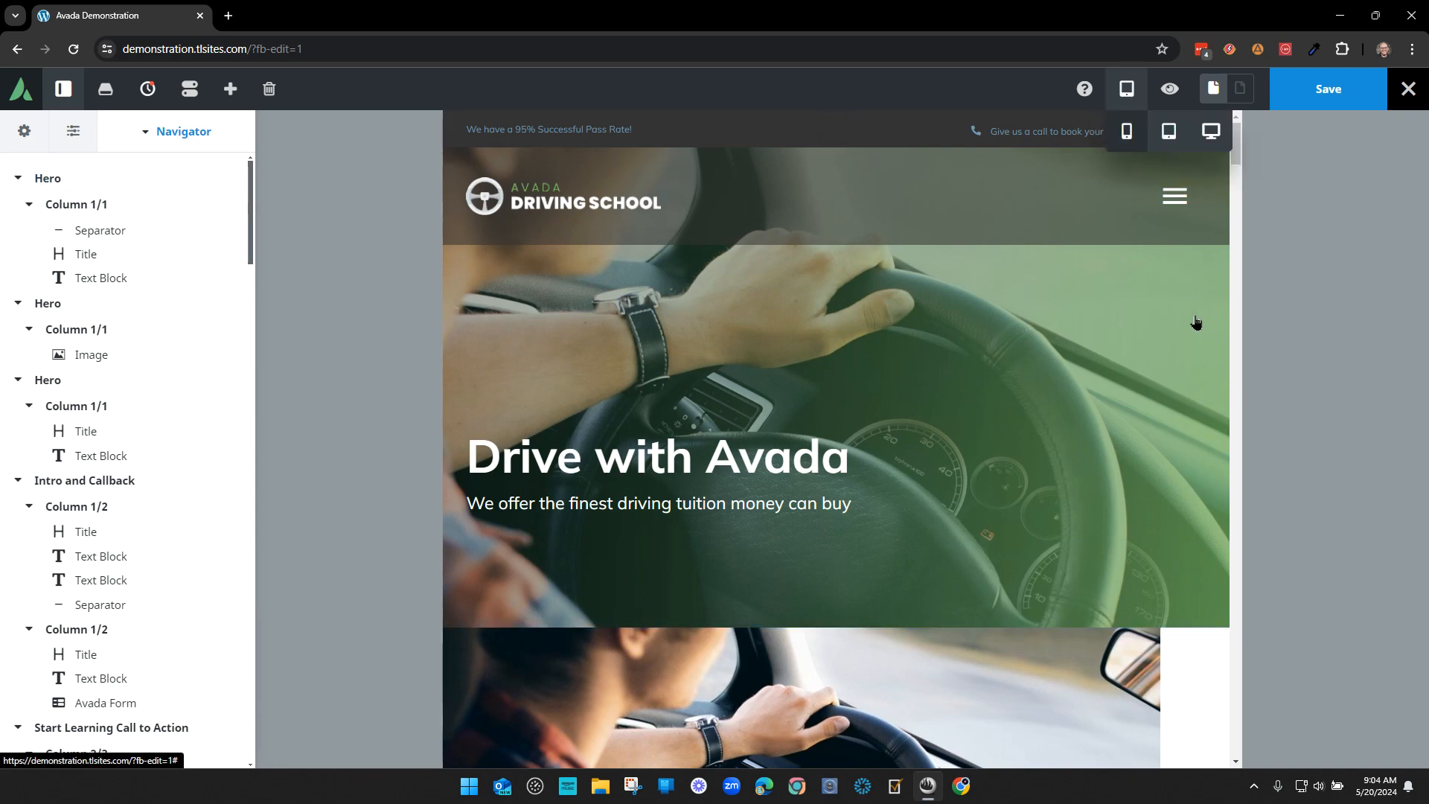
{"action": "scroll", "coordinate": [1015, 365], "scroll_direction": "down", "scroll_amount": 10}
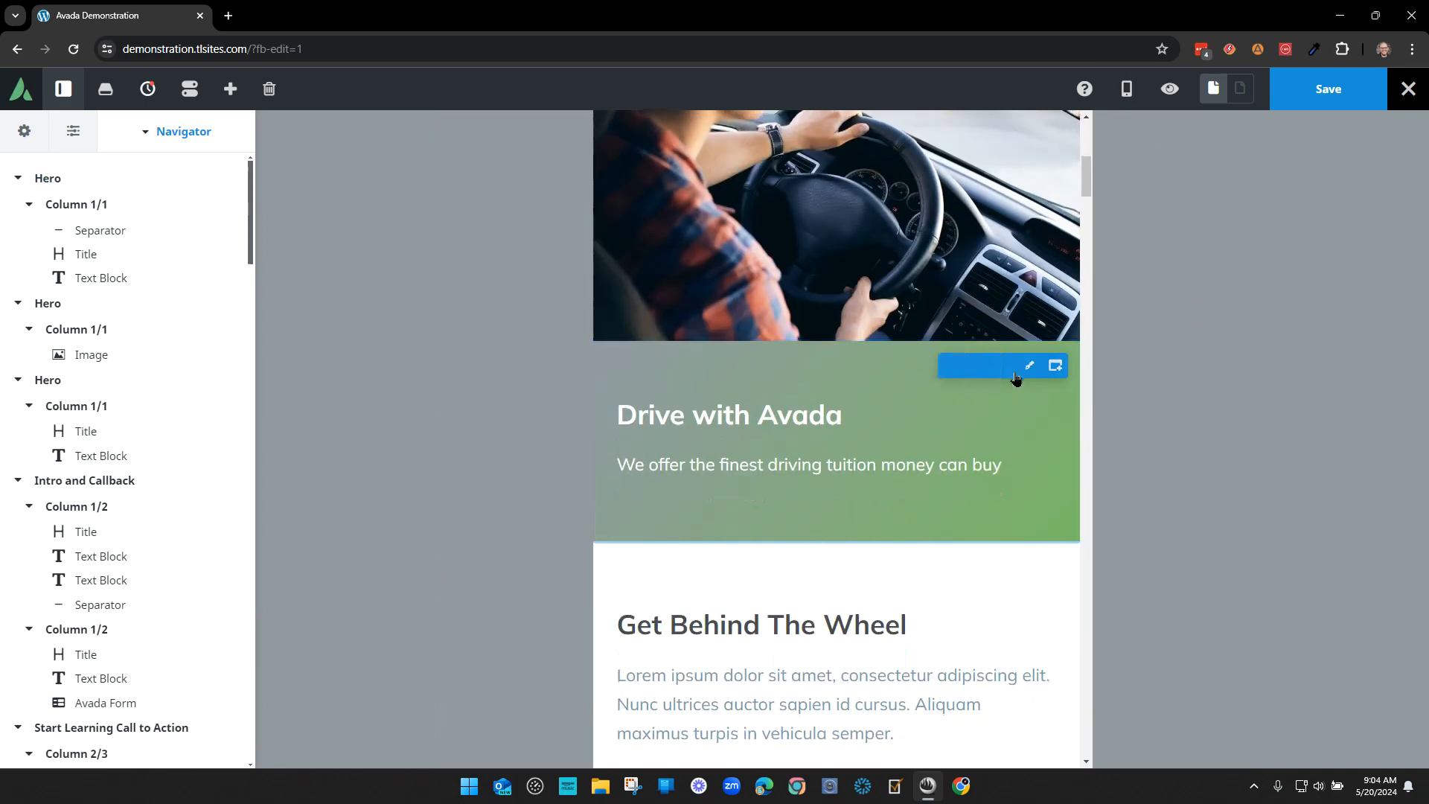
{"action": "scroll", "coordinate": [1001, 362], "scroll_direction": "down", "scroll_amount": 5}
{"action": "scroll", "coordinate": [989, 354], "scroll_direction": "up", "scroll_amount": 10}
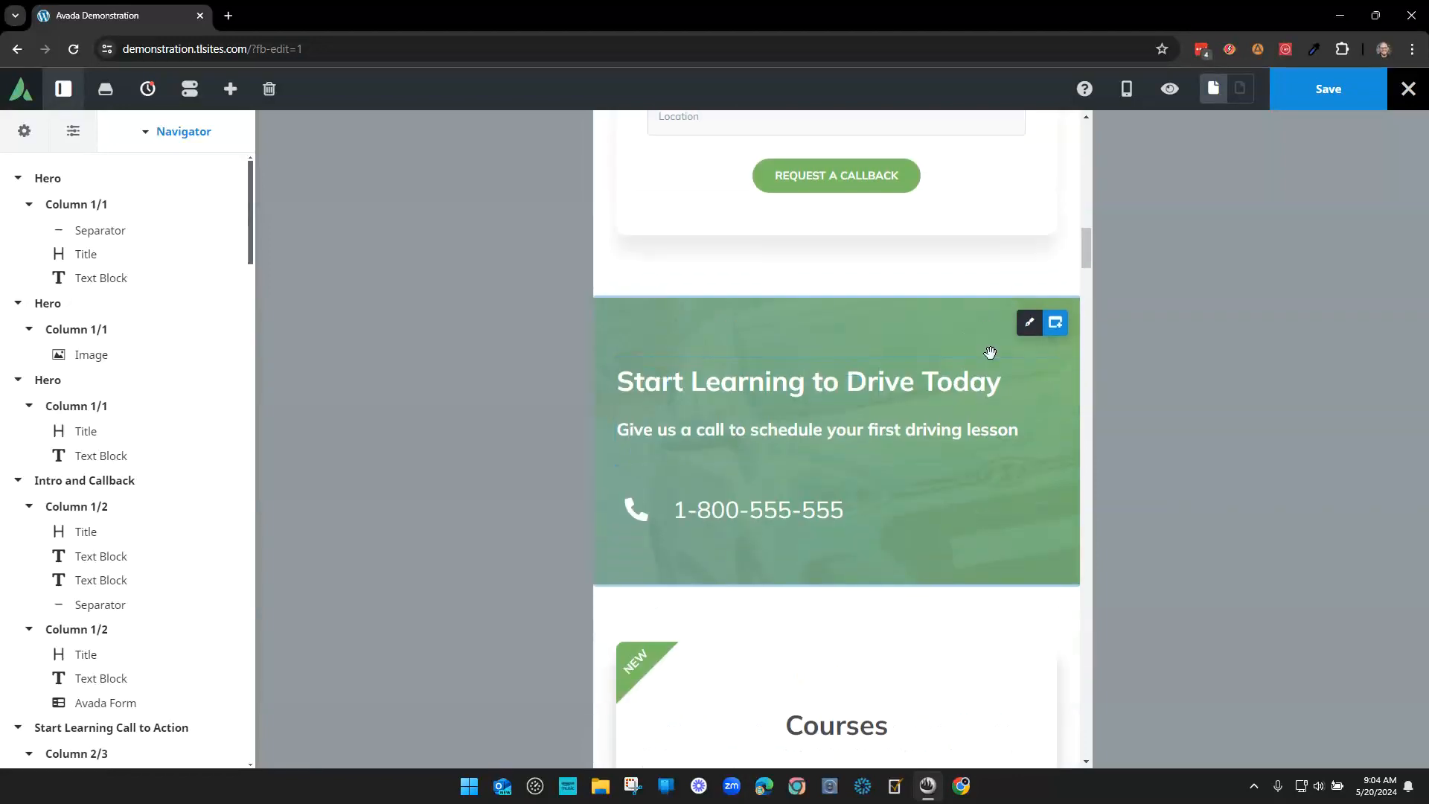
{"action": "scroll", "coordinate": [987, 354], "scroll_direction": "up", "scroll_amount": 3}
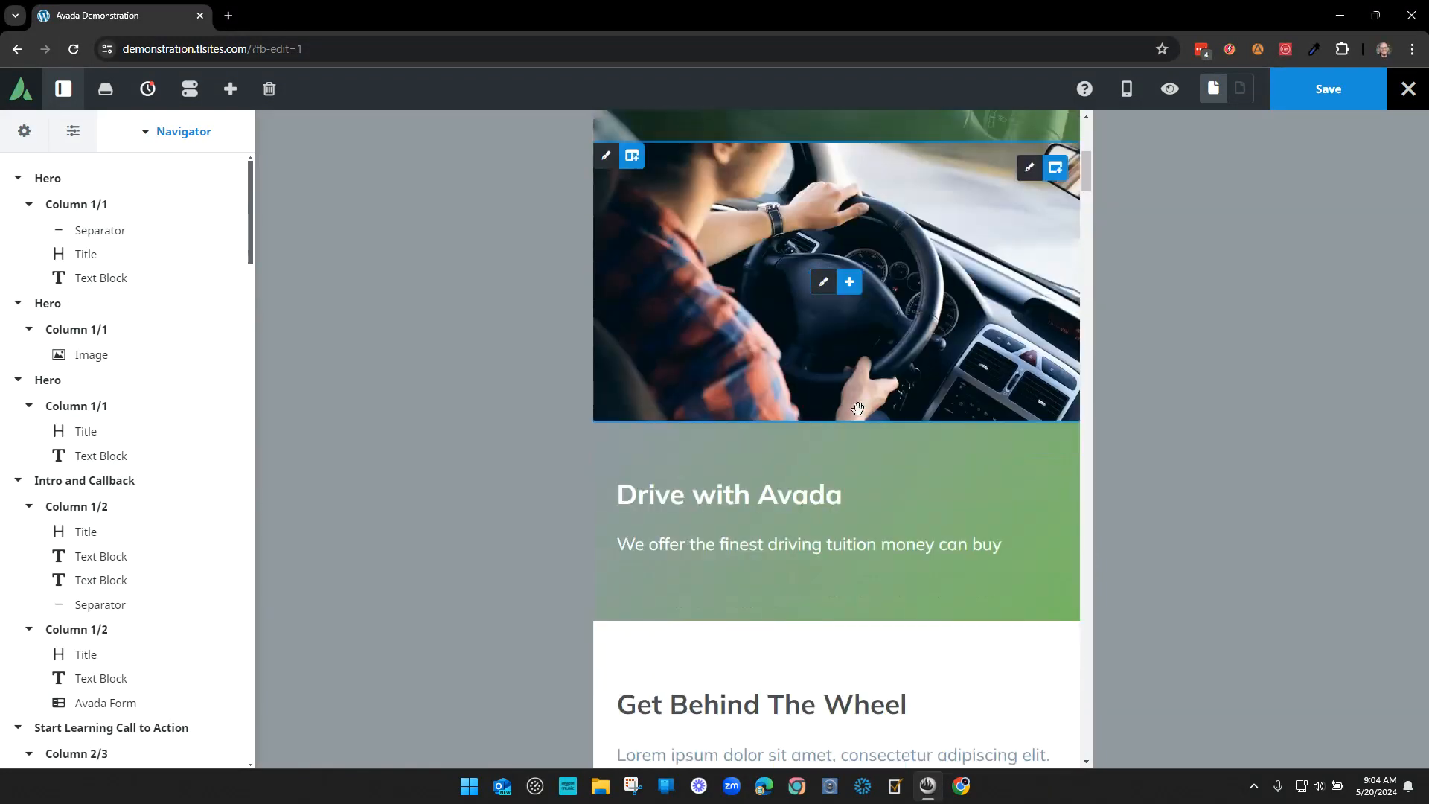
{"action": "scroll", "coordinate": [856, 331], "scroll_direction": "down", "scroll_amount": 5}
{"action": "scroll", "coordinate": [893, 373], "scroll_direction": "up", "scroll_amount": 5}
{"action": "scroll", "coordinate": [913, 414], "scroll_direction": "up", "scroll_amount": 1}
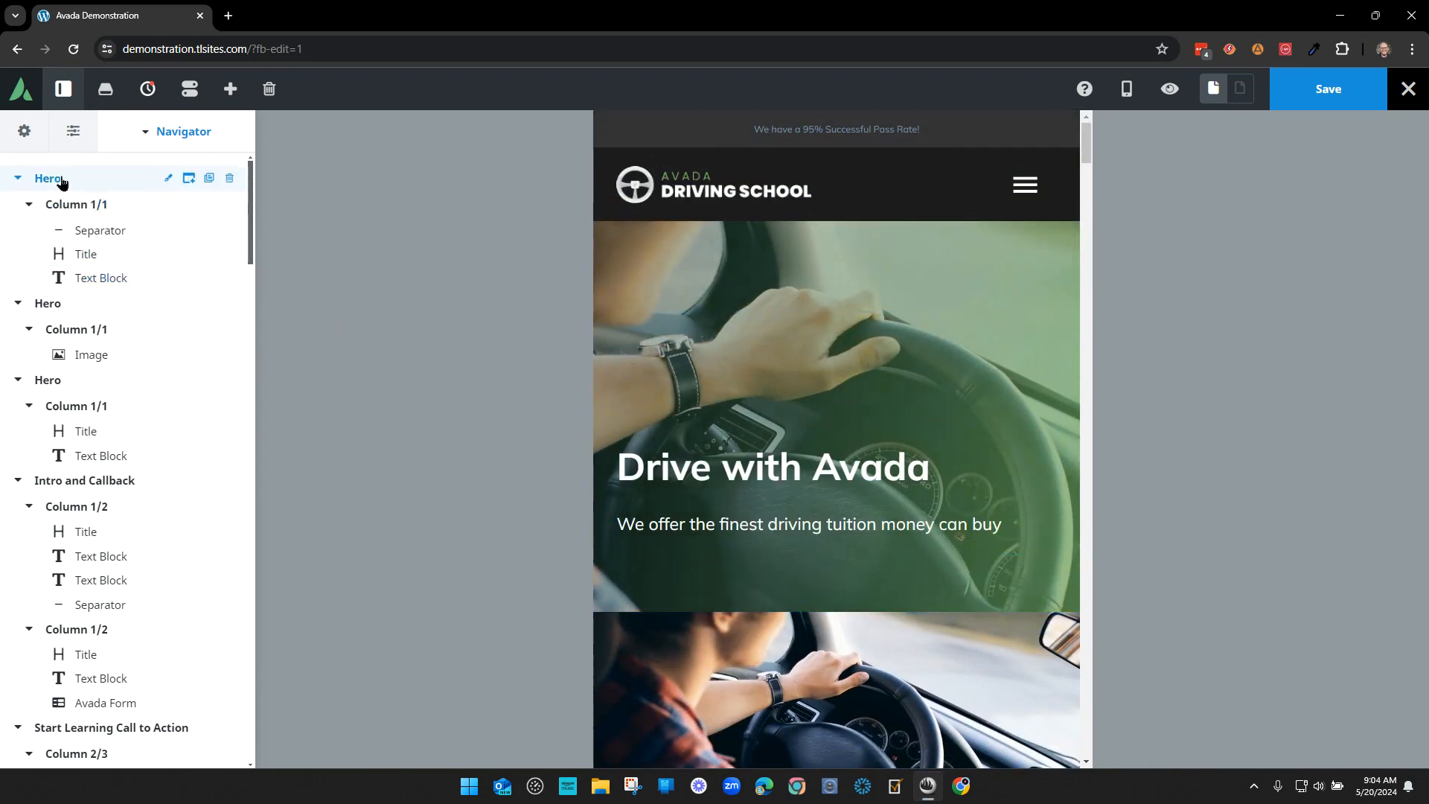
- Hide the first Hero container on small and medium screens, leaving only large-screen visibility, and save the page
{"action": "left_click", "coordinate": [168, 178]}
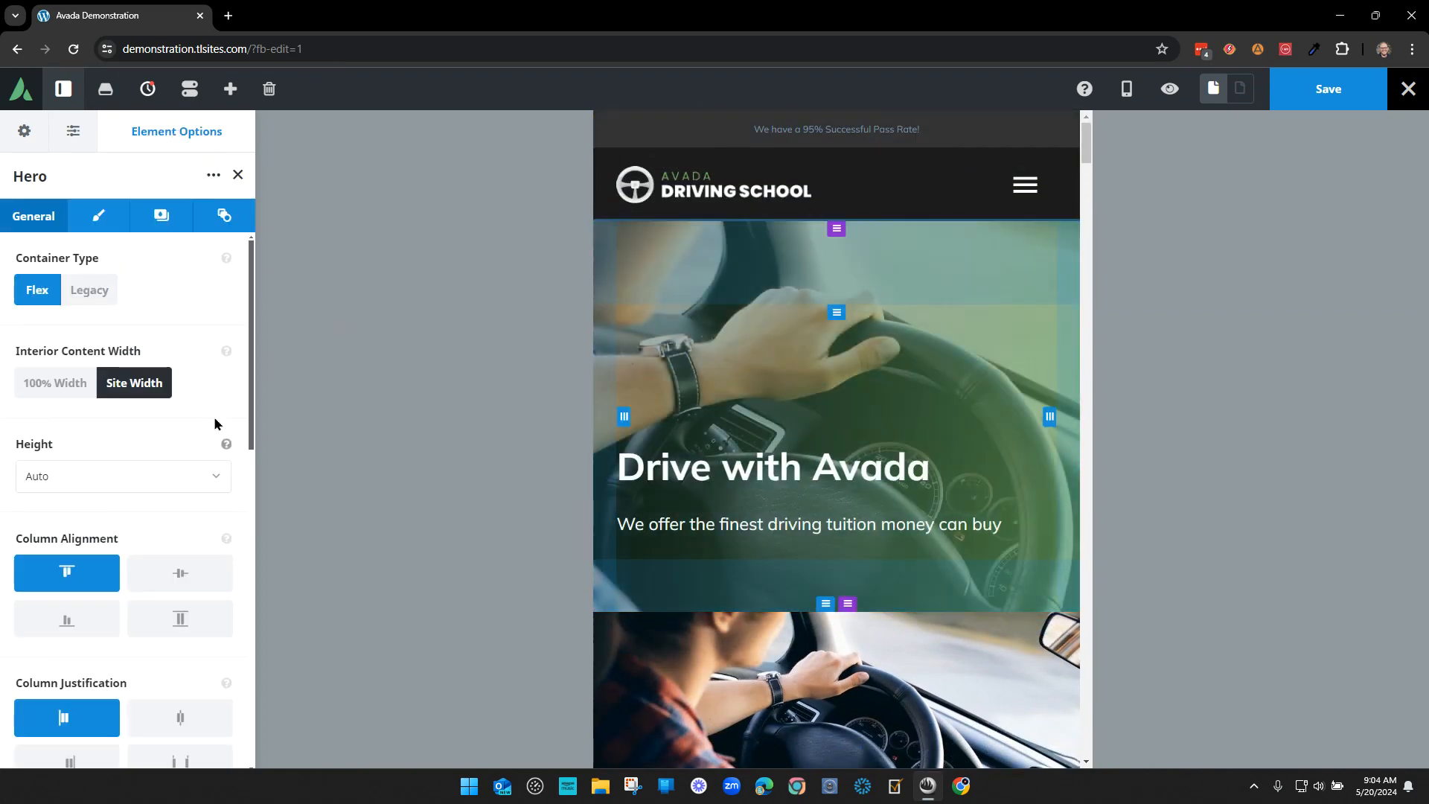
{"action": "scroll", "coordinate": [204, 413], "scroll_direction": "down", "scroll_amount": 10}
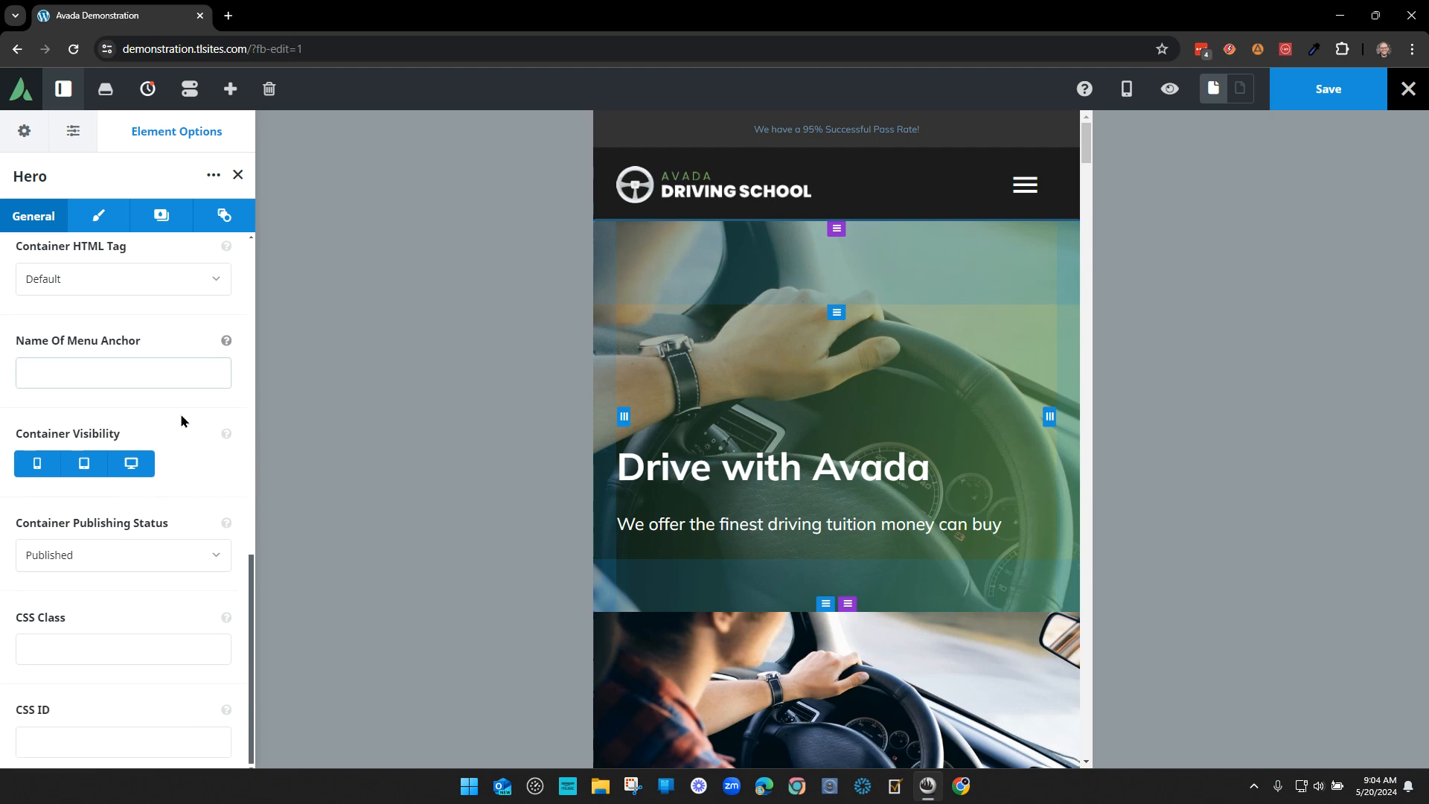
{"action": "left_click", "coordinate": [37, 460]}
{"action": "left_click", "coordinate": [84, 459]}
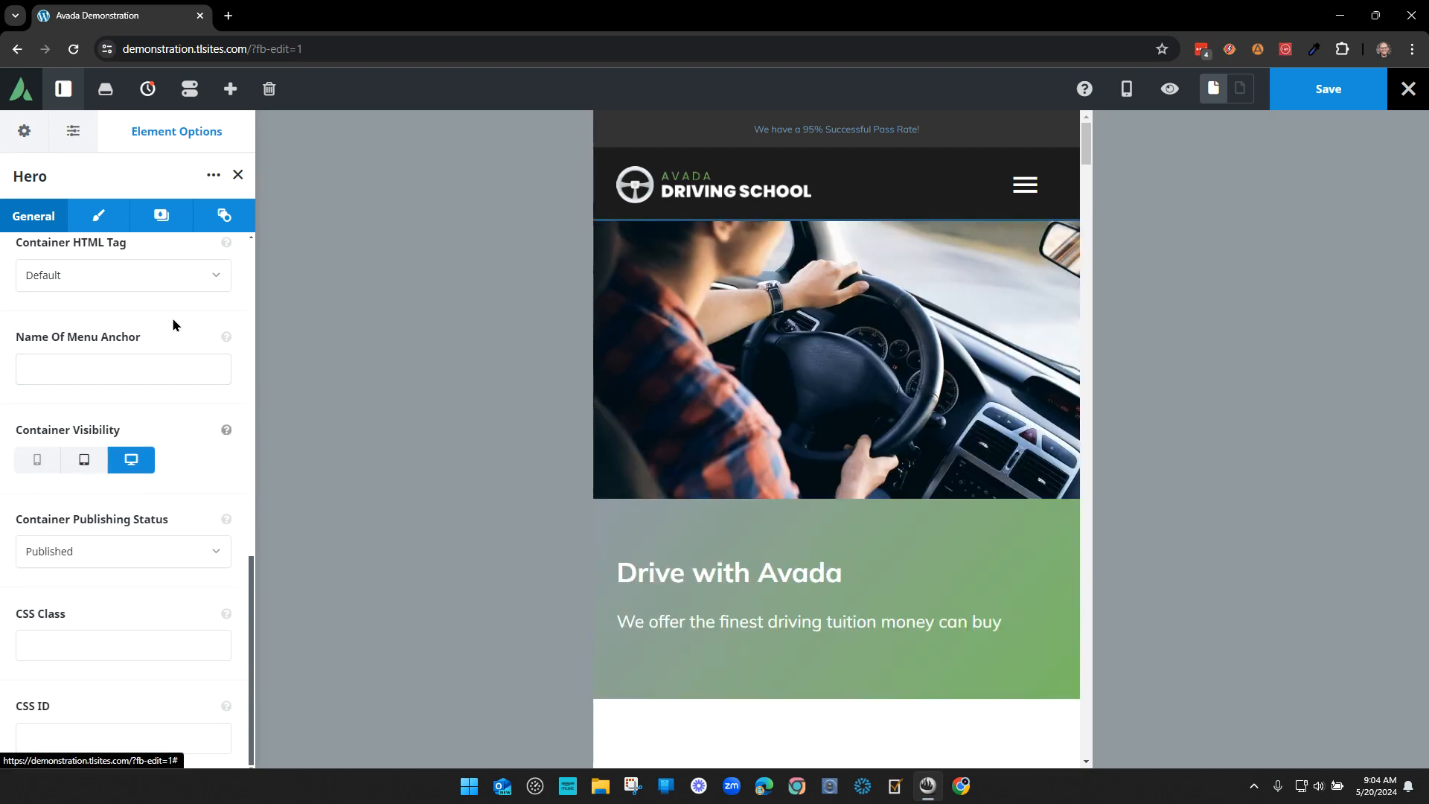
{"action": "left_click", "coordinate": [237, 176]}
{"action": "left_click", "coordinate": [1314, 82]}
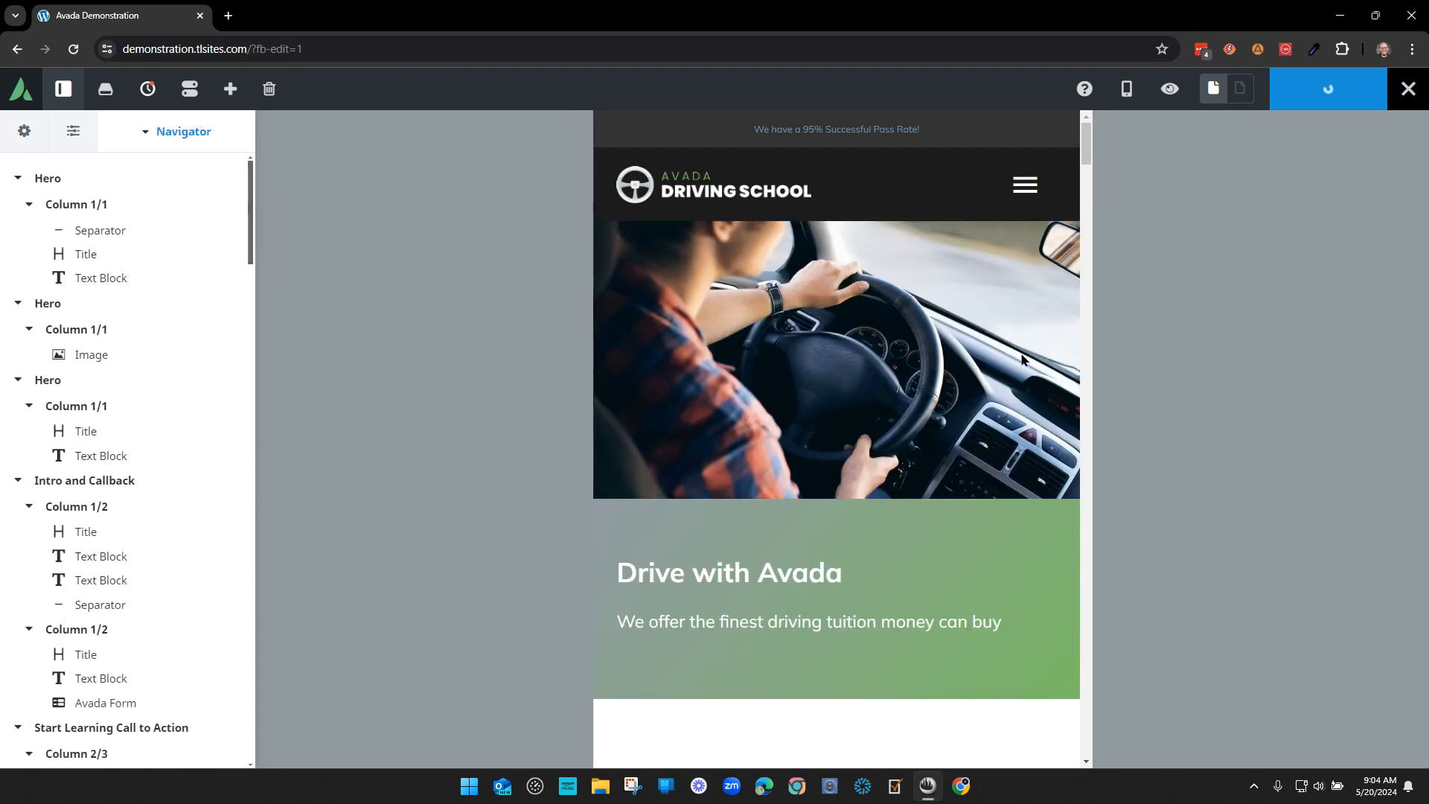
- Compare the hero area in the desktop, tablet and mobile previews, ending on the desktop view
{"action": "mouse_move", "coordinate": [1126, 89]}
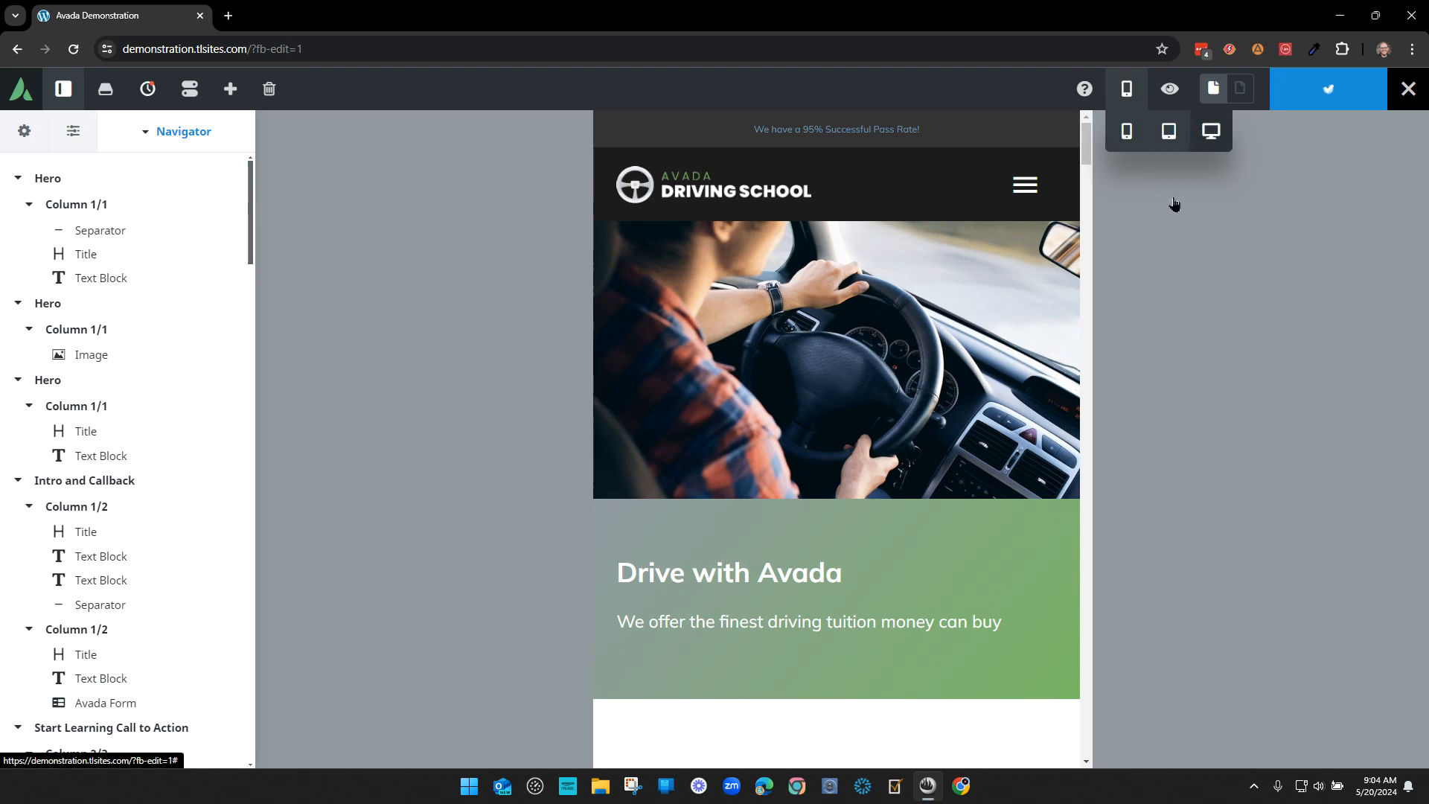
{"action": "left_click", "coordinate": [1210, 137]}
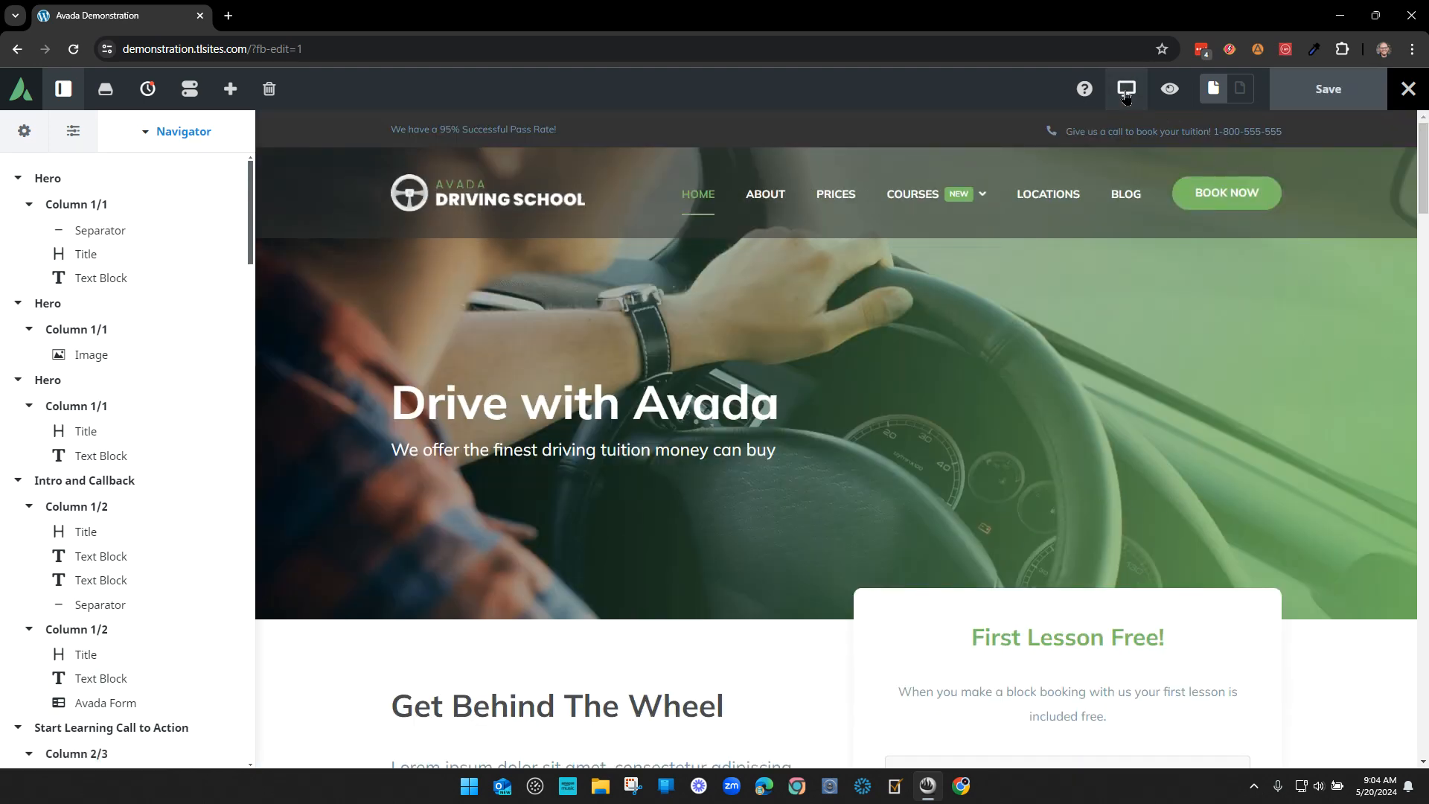
{"action": "mouse_move", "coordinate": [1127, 89]}
{"action": "left_click", "coordinate": [1166, 141]}
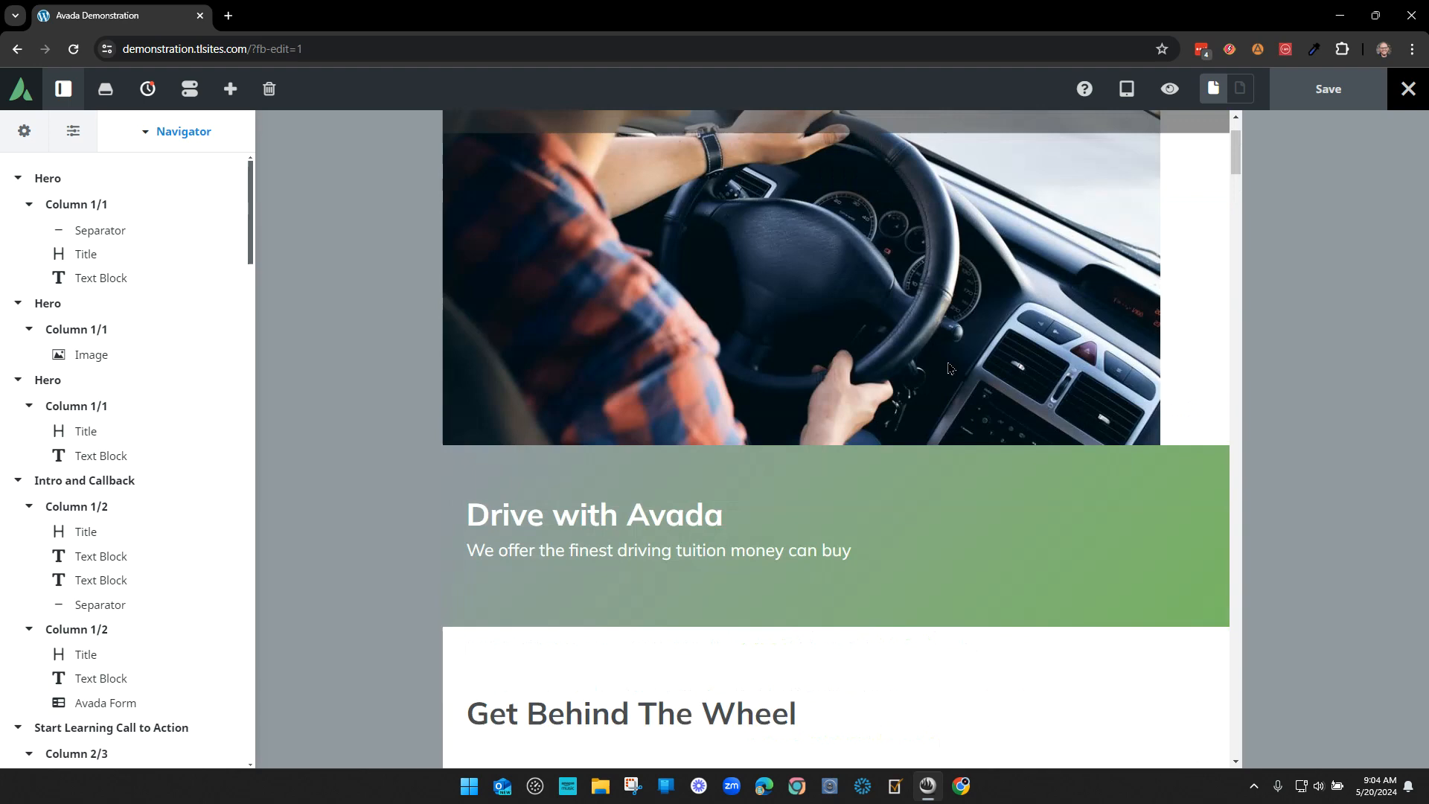
{"action": "scroll", "coordinate": [951, 369], "scroll_direction": "up", "scroll_amount": 2}
{"action": "mouse_move", "coordinate": [1127, 92]}
{"action": "left_click", "coordinate": [1125, 137]}
{"action": "scroll", "coordinate": [885, 386], "scroll_direction": "down", "scroll_amount": 5}
{"action": "scroll", "coordinate": [836, 377], "scroll_direction": "up", "scroll_amount": 5}
{"action": "mouse_move", "coordinate": [1126, 88]}
{"action": "left_click", "coordinate": [1210, 133]}
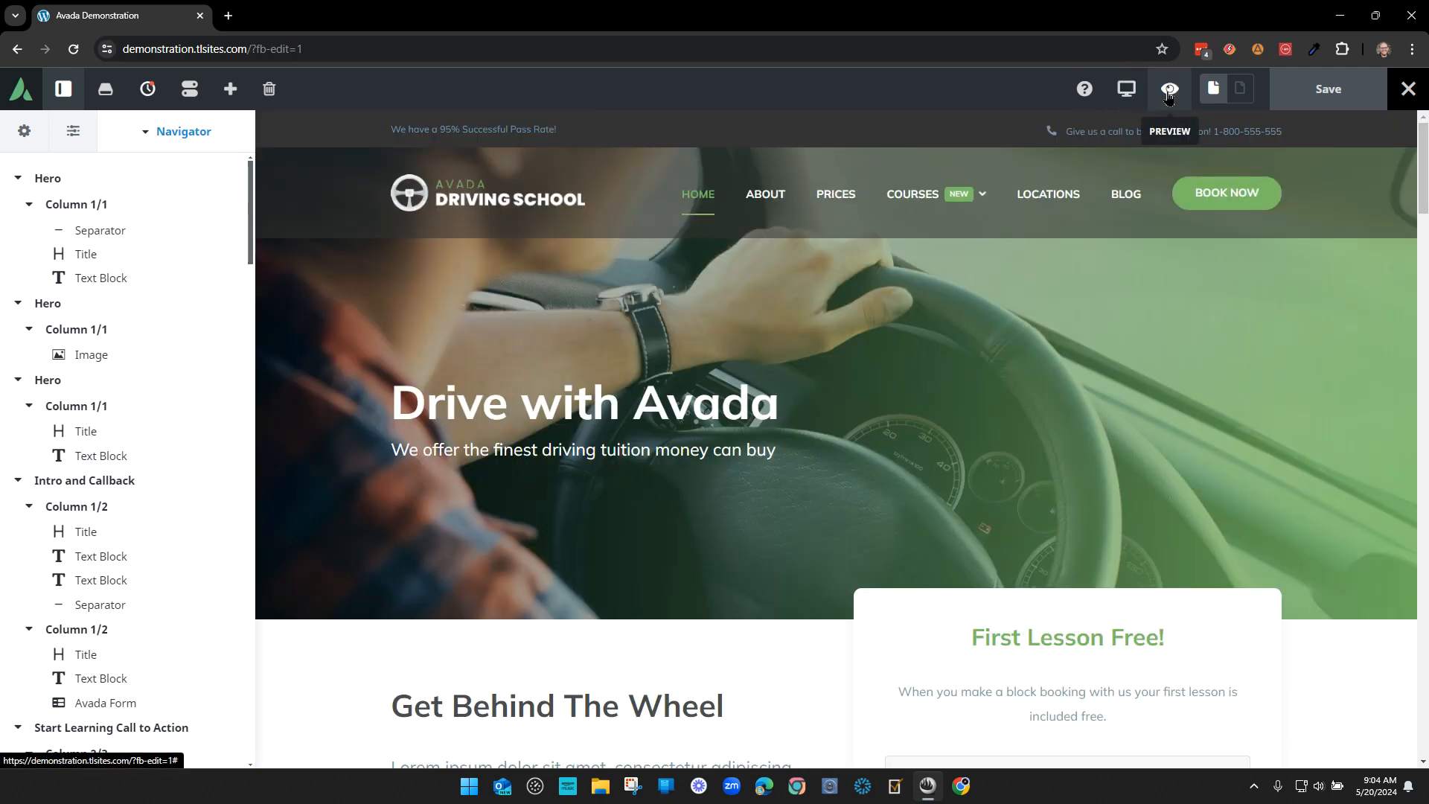
- Preview the home page without the builder controls, and return to editing with the Navigator sidebar shown
{"action": "left_click", "coordinate": [1170, 89]}
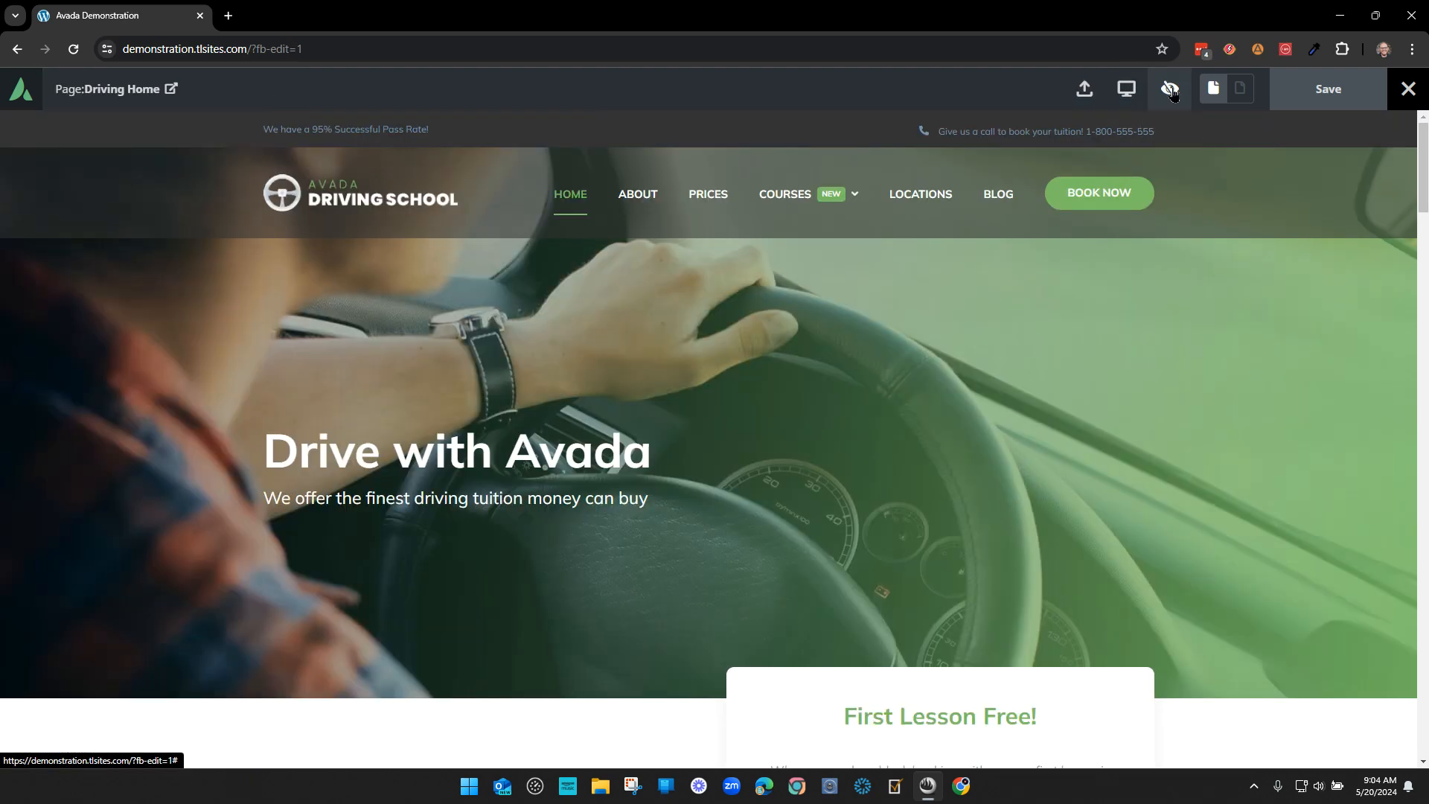
{"action": "left_click", "coordinate": [1170, 89]}
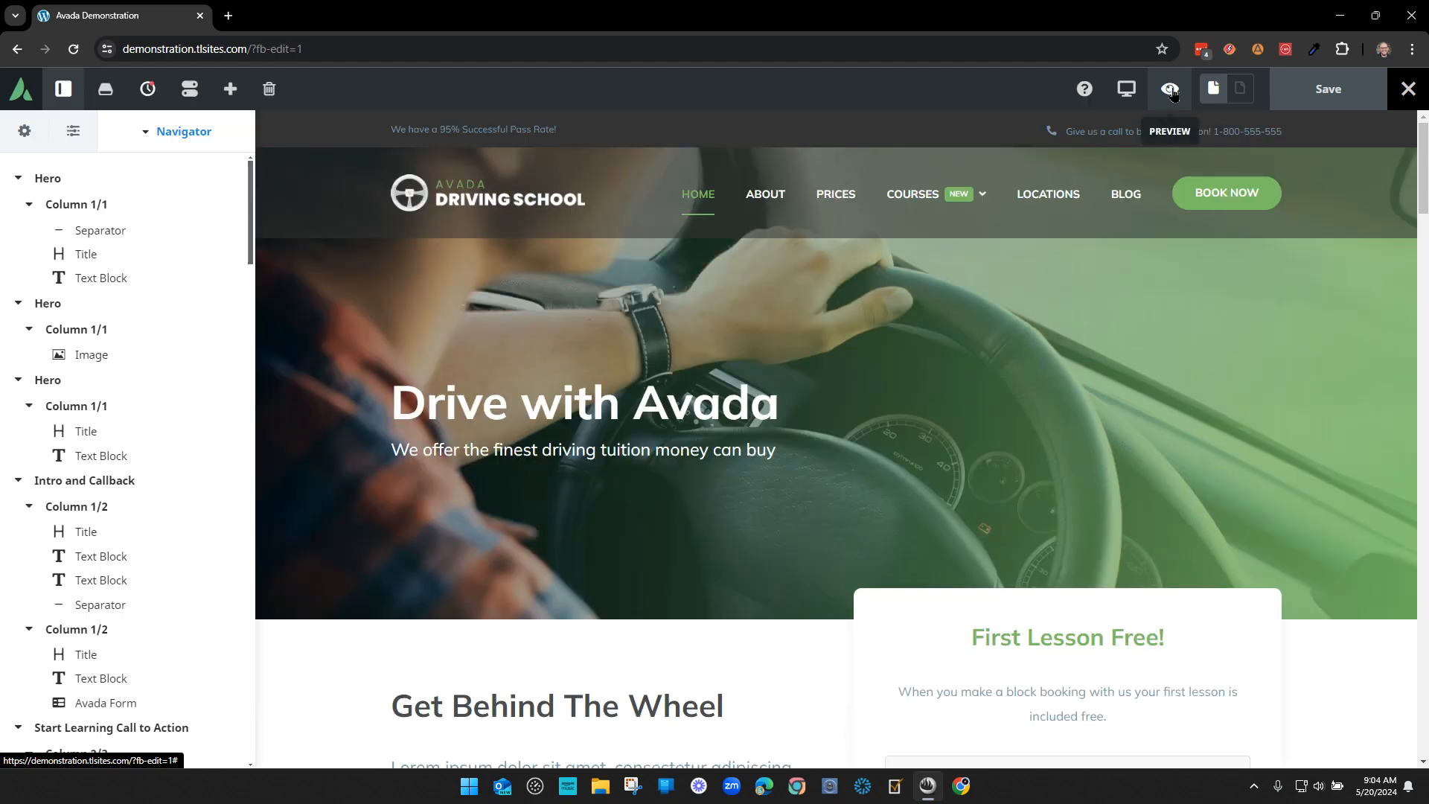
{"action": "left_click", "coordinate": [63, 88]}
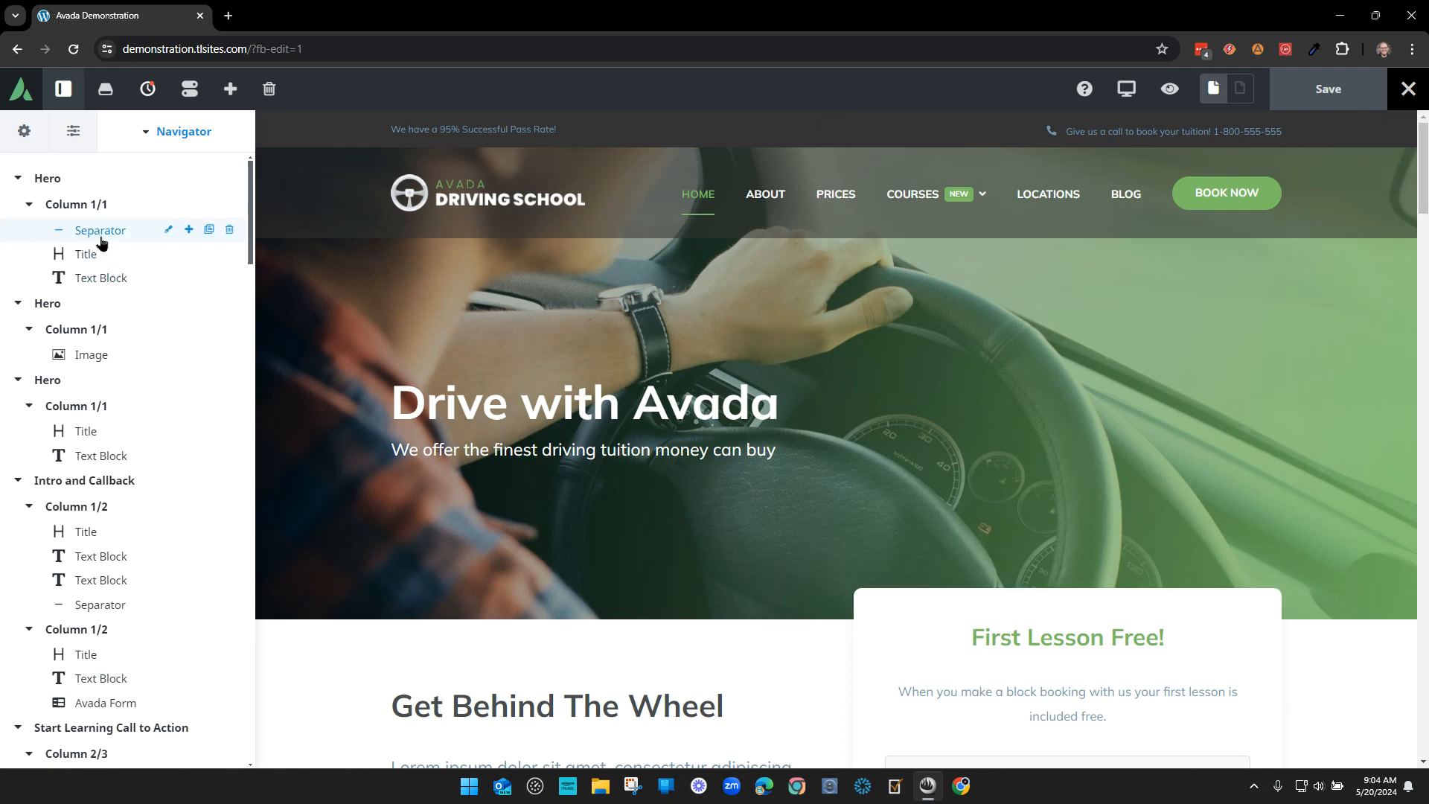
- Activate inline editing of the hero title "Drive with Avada" and save the page with its wording kept
{"action": "left_click", "coordinate": [718, 408]}
{"action": "left_click", "coordinate": [877, 433]}
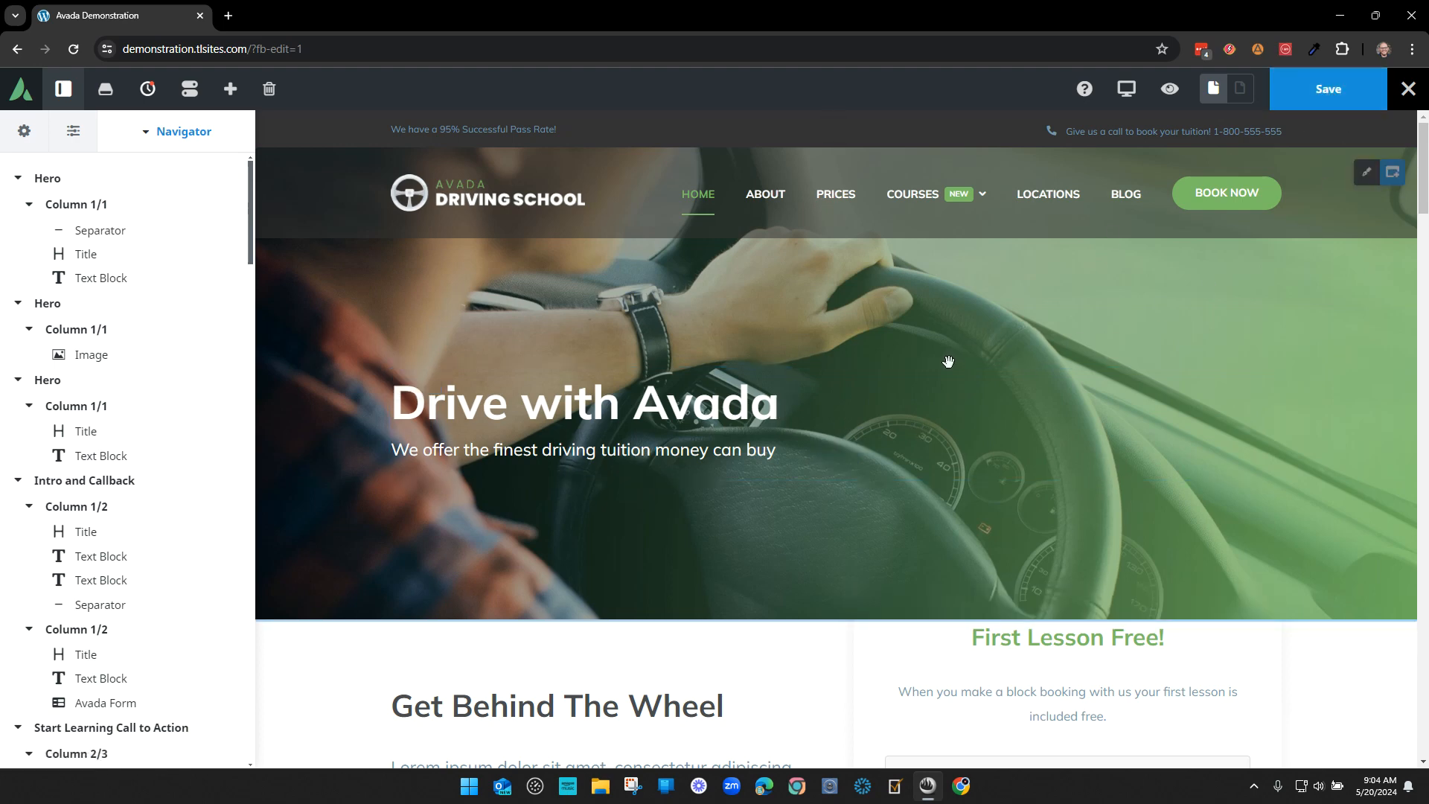
{"action": "left_click", "coordinate": [1321, 90]}
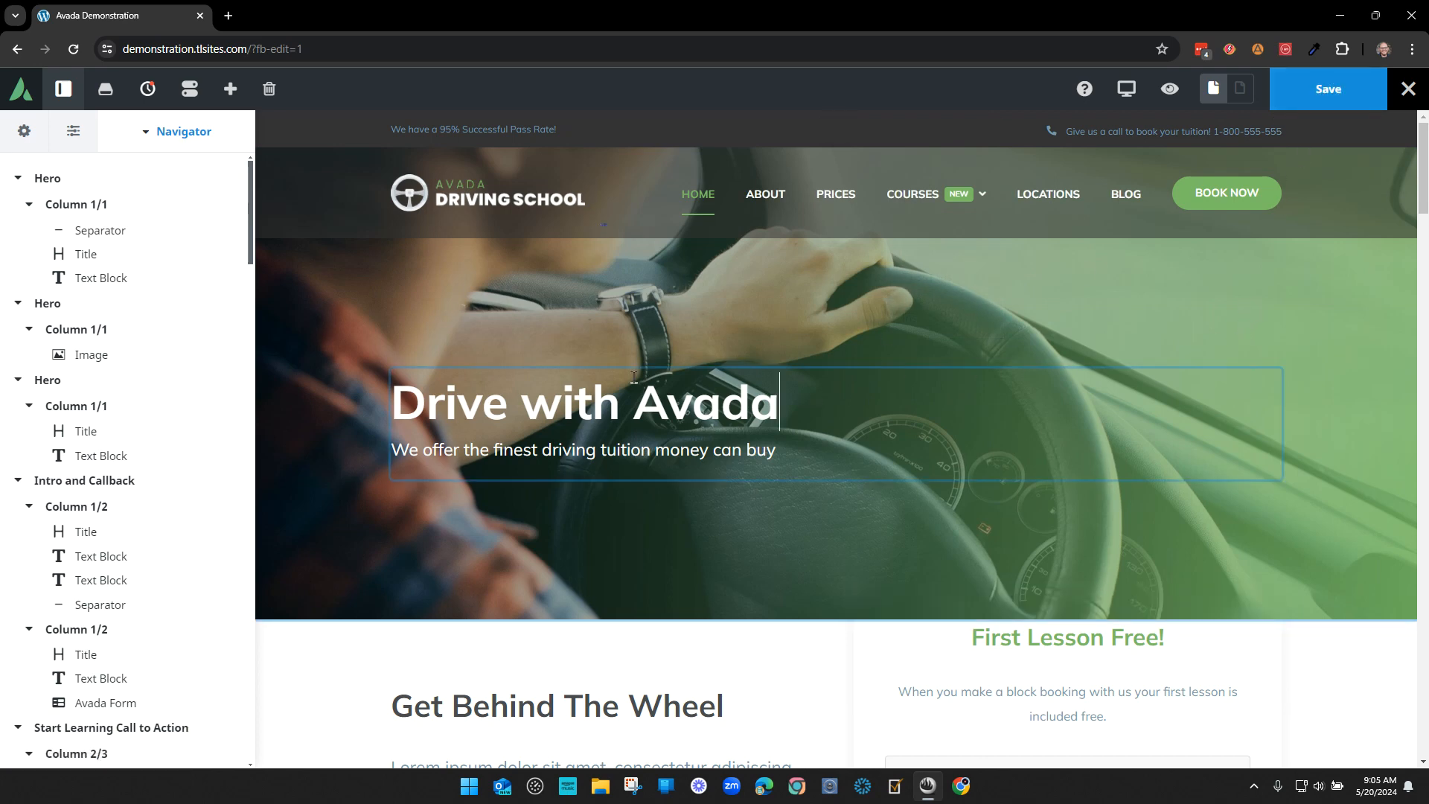
{"action": "left_click", "coordinate": [1329, 104]}
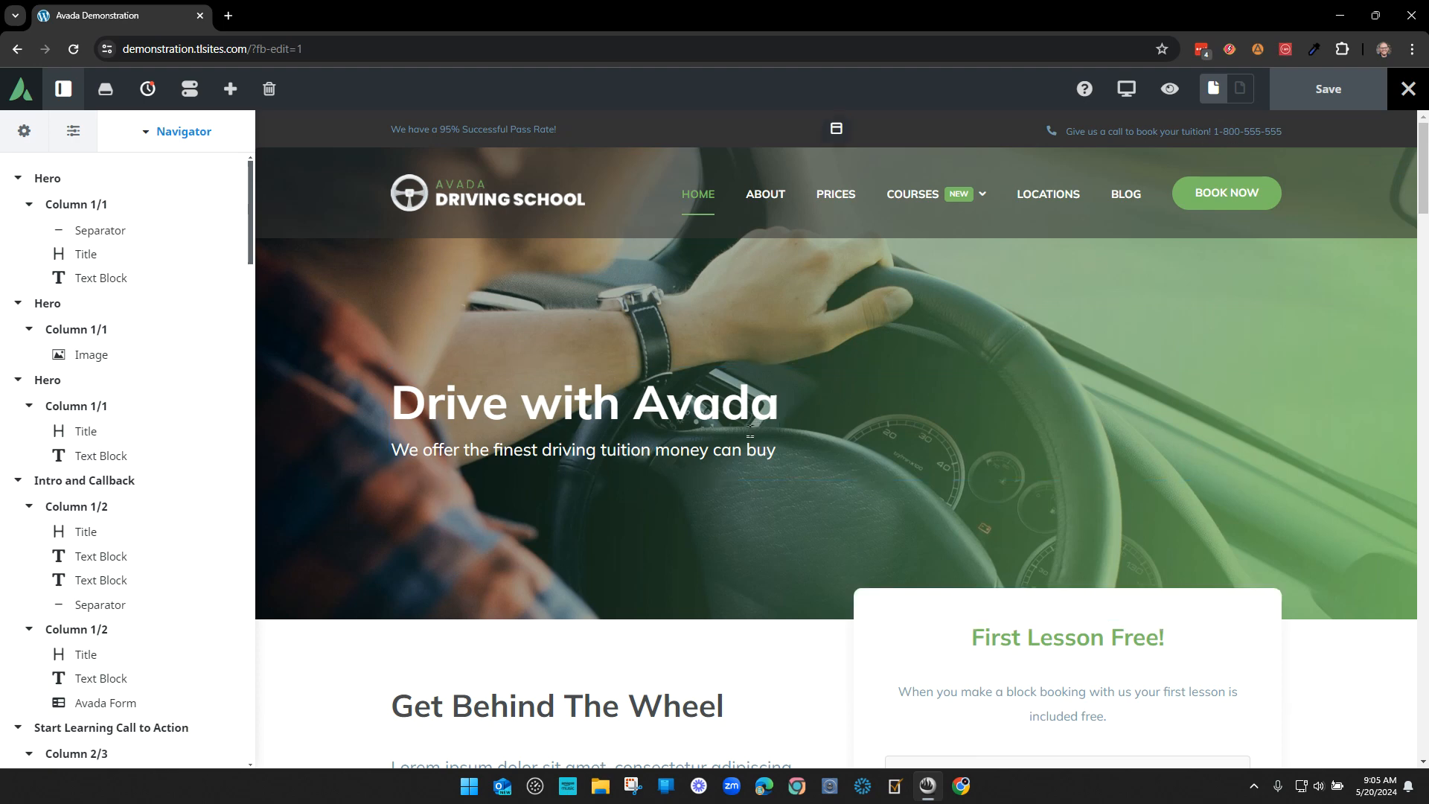
- Replace the word "Avada" in the hero title with the site owner's first name and save the page
{"action": "left_click_drag", "start_coordinate": [644, 412], "coordinate": [782, 411]}
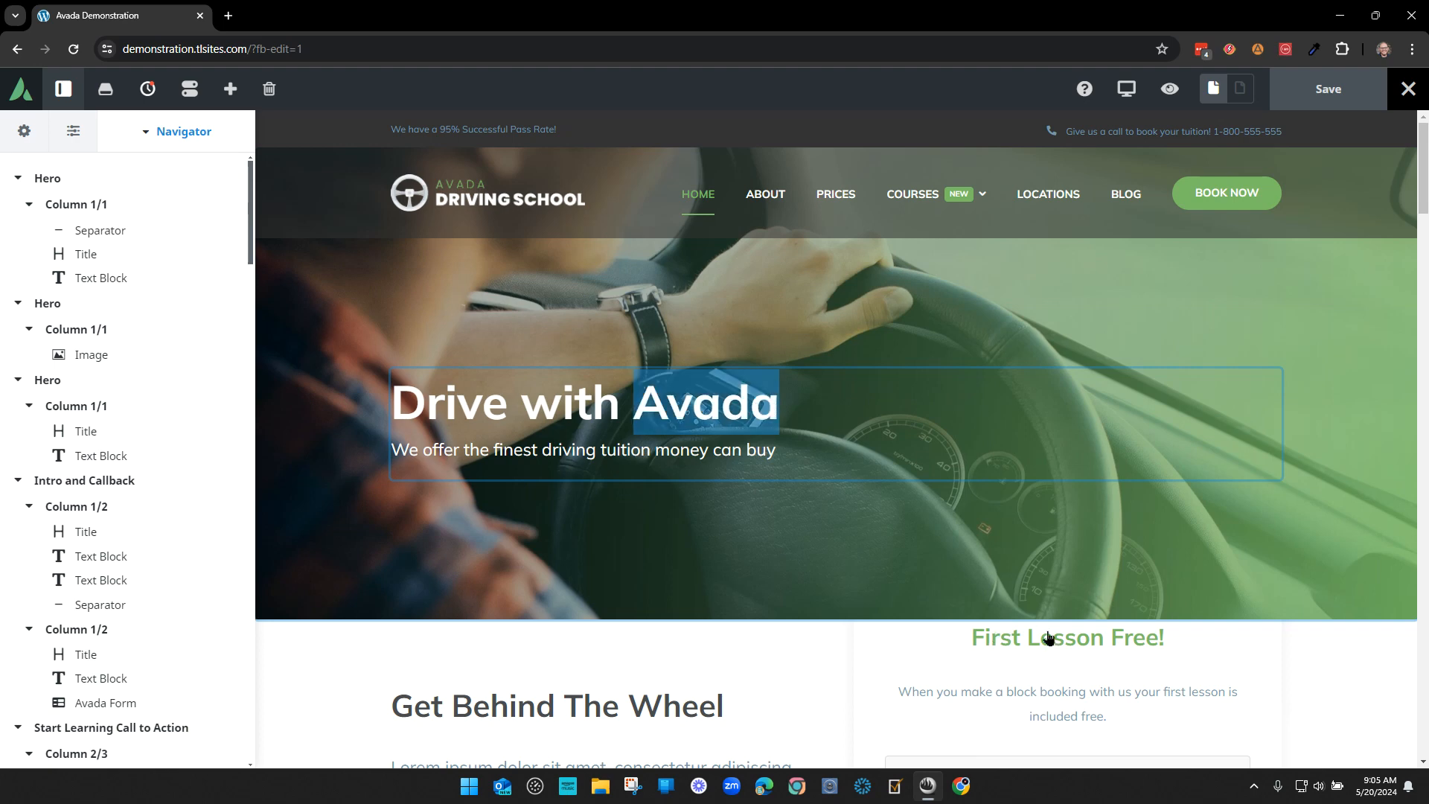
{"action": "type", "text": "Wayne"}
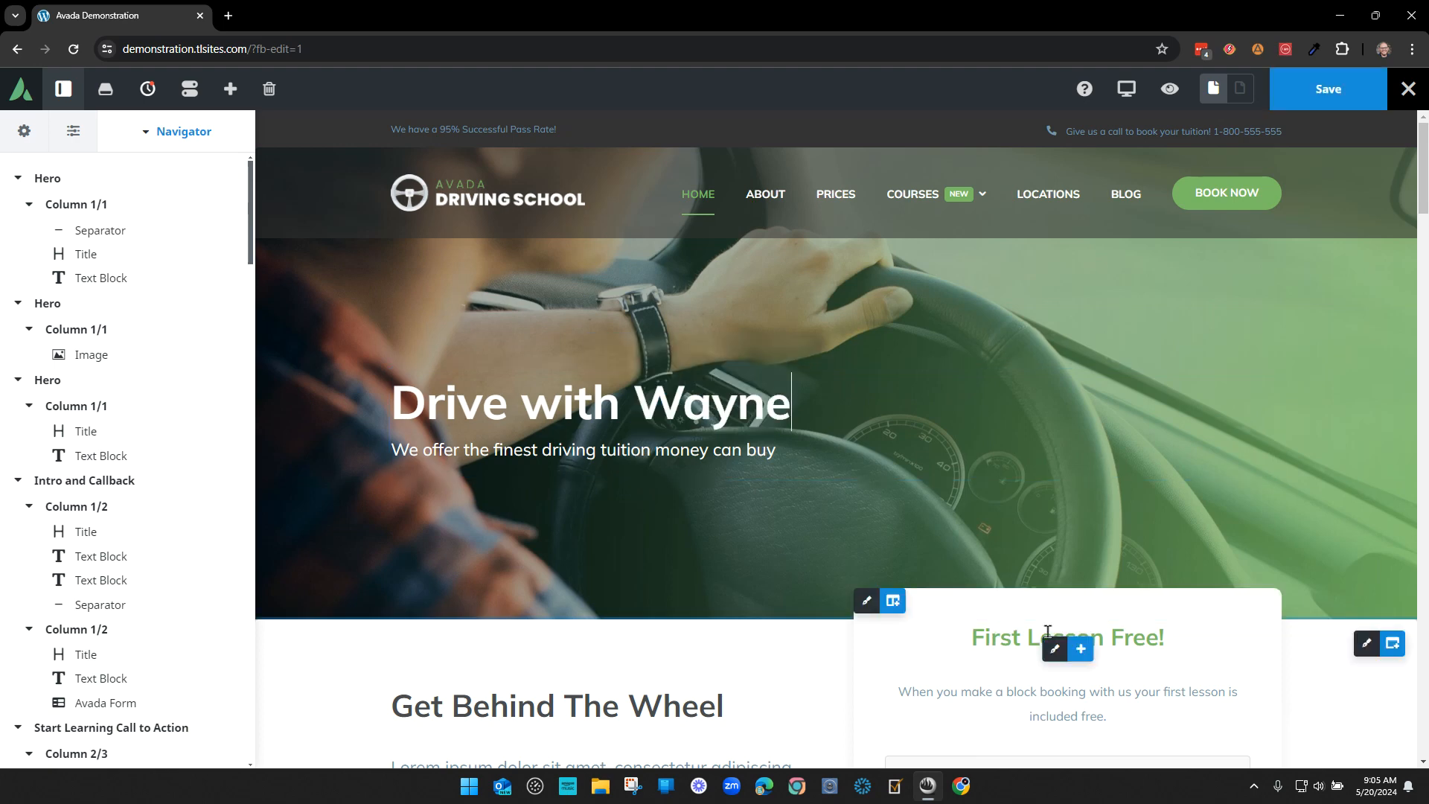
{"action": "key", "text": "ctrl+s"}
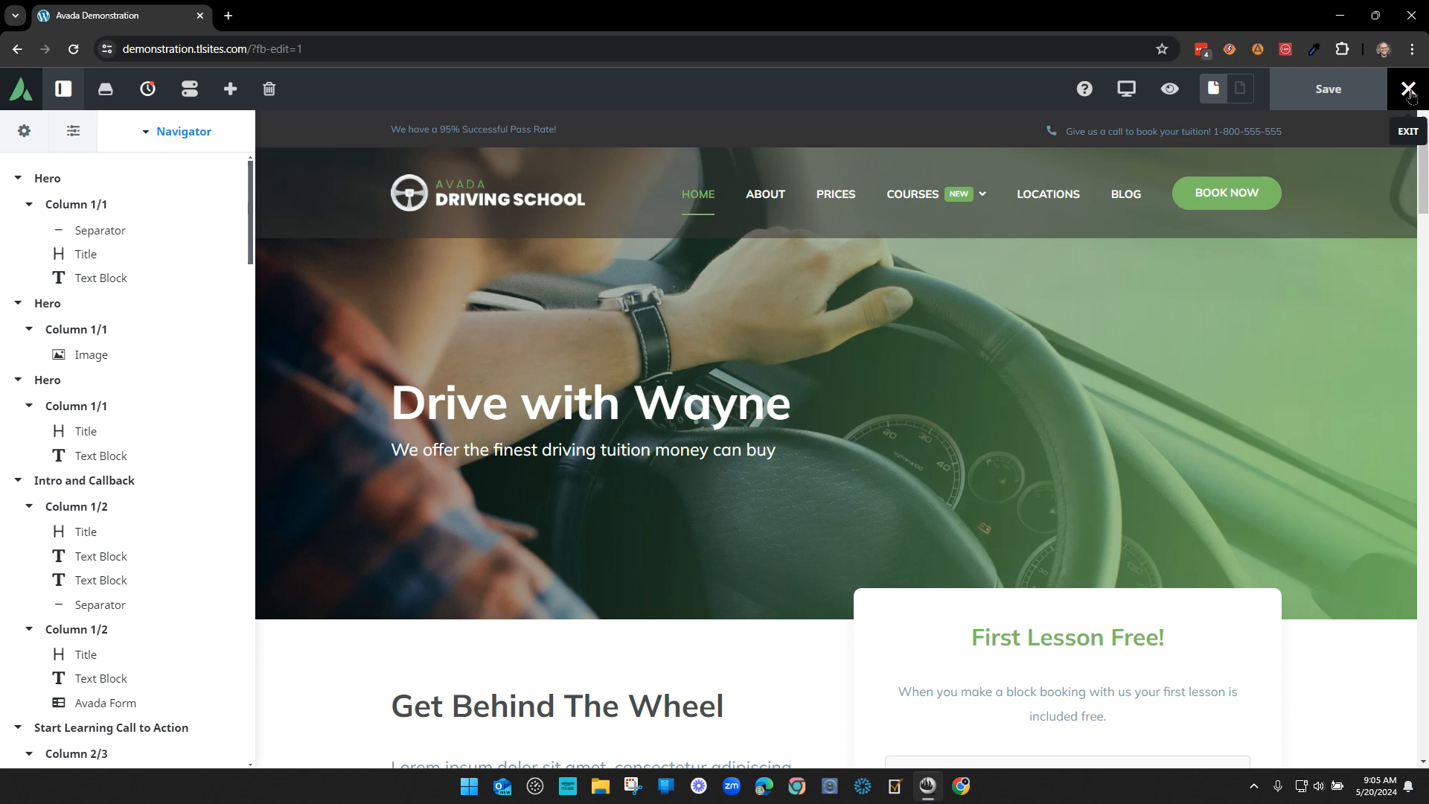
- Exit the live builder to the dashboard, and return to the home page in the builder
{"action": "left_click", "coordinate": [1408, 90]}
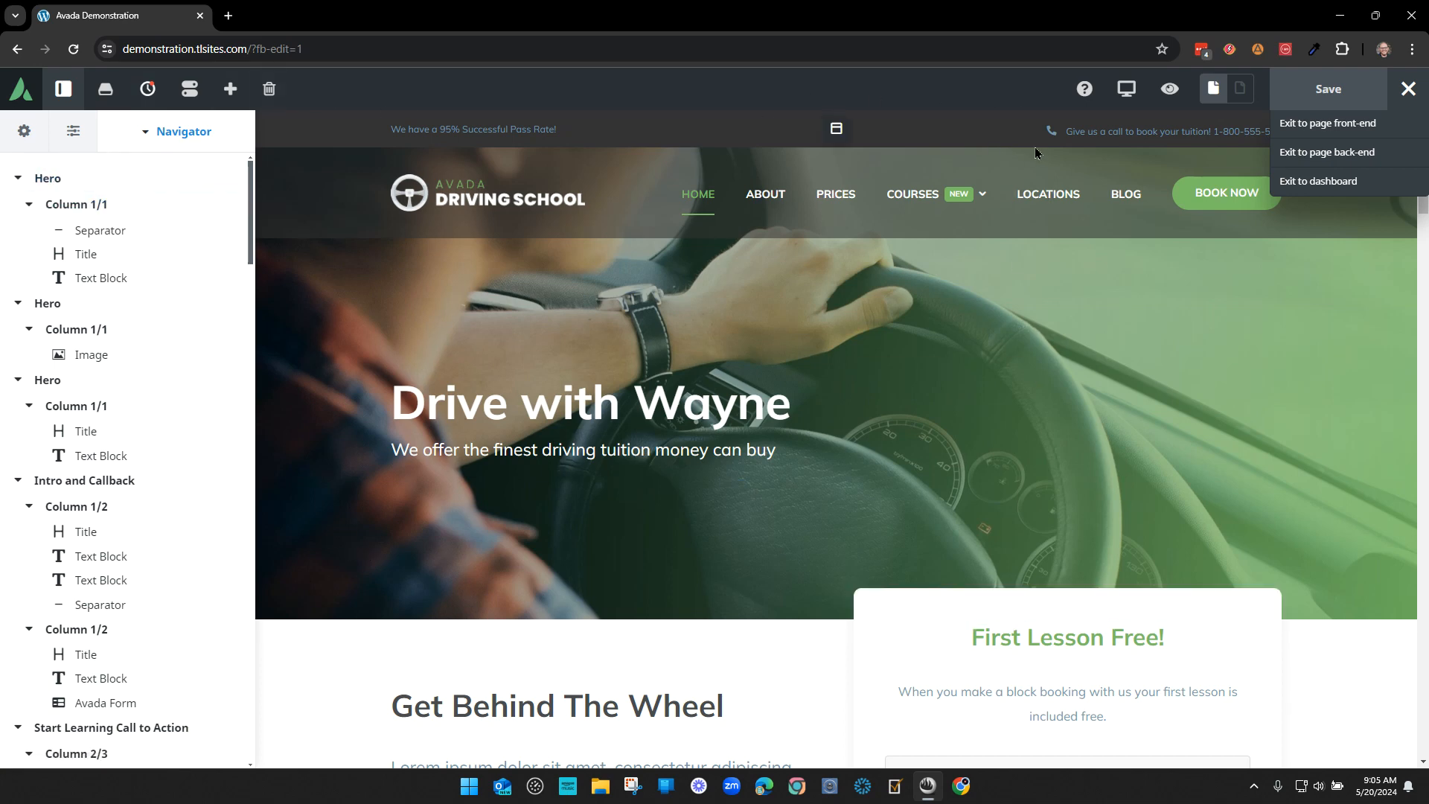
{"action": "left_click", "coordinate": [1314, 181]}
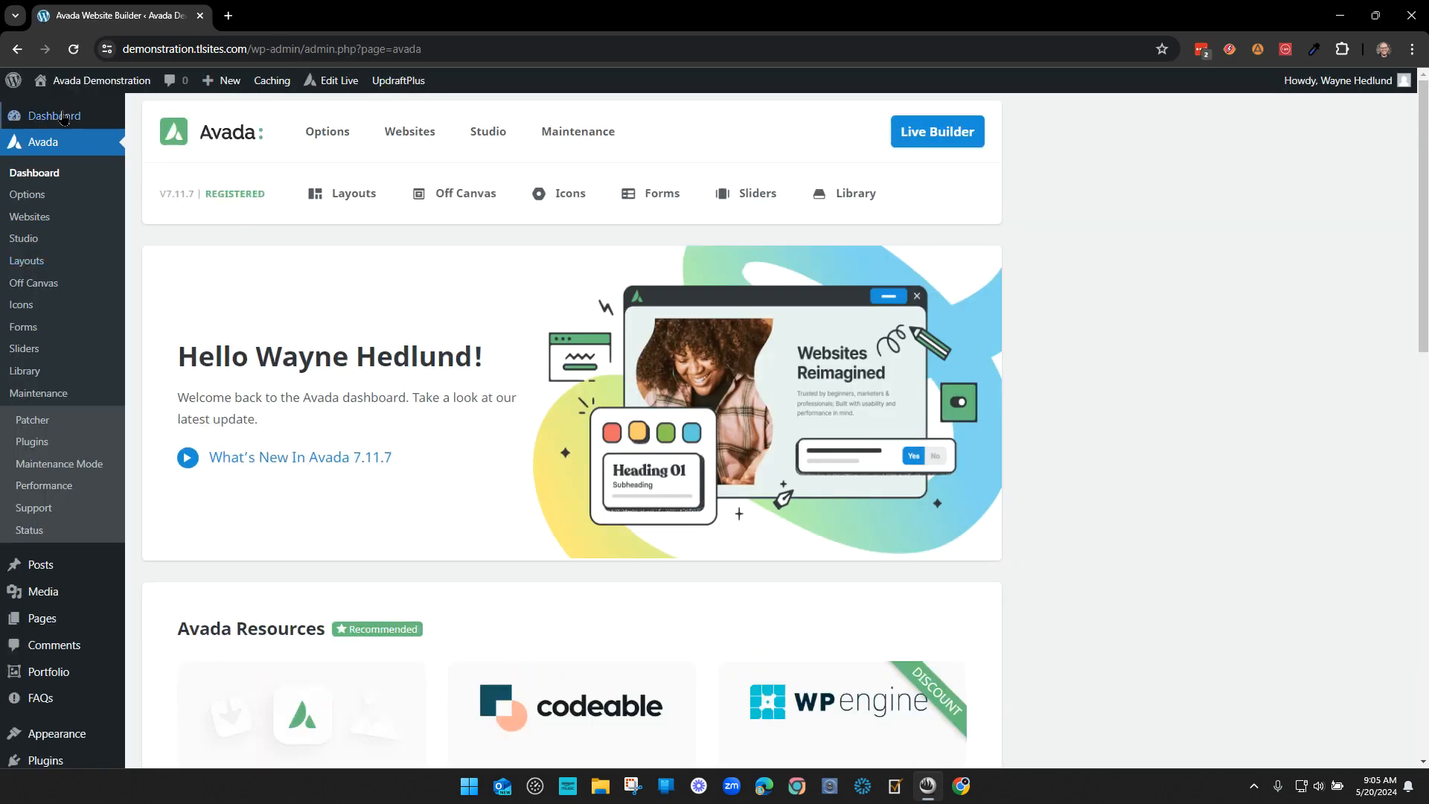
{"action": "left_click", "coordinate": [18, 48]}
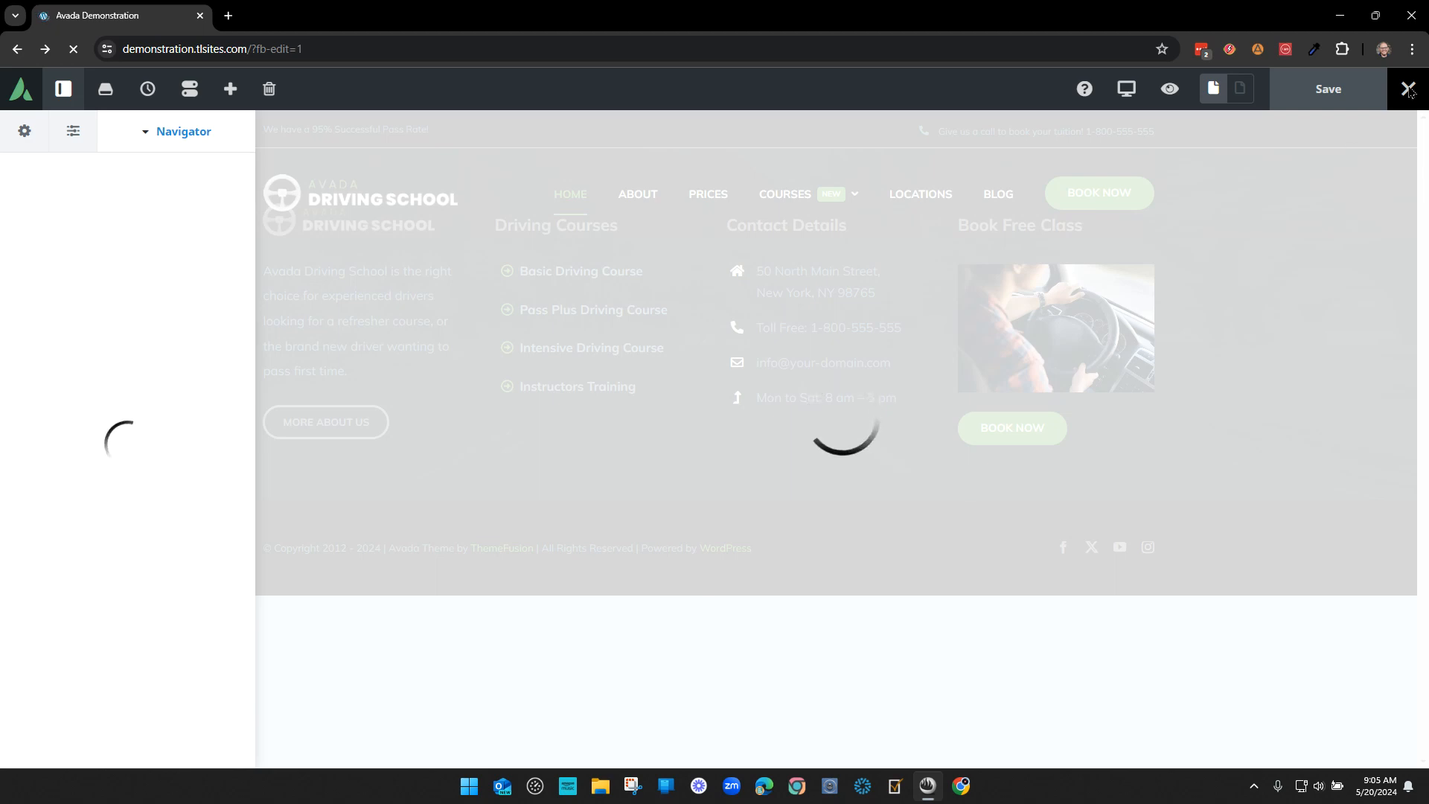
- Exit to the page's front end to view the saved hero title, and reopen the page in the live builder
{"action": "mouse_move", "coordinate": [1409, 90]}
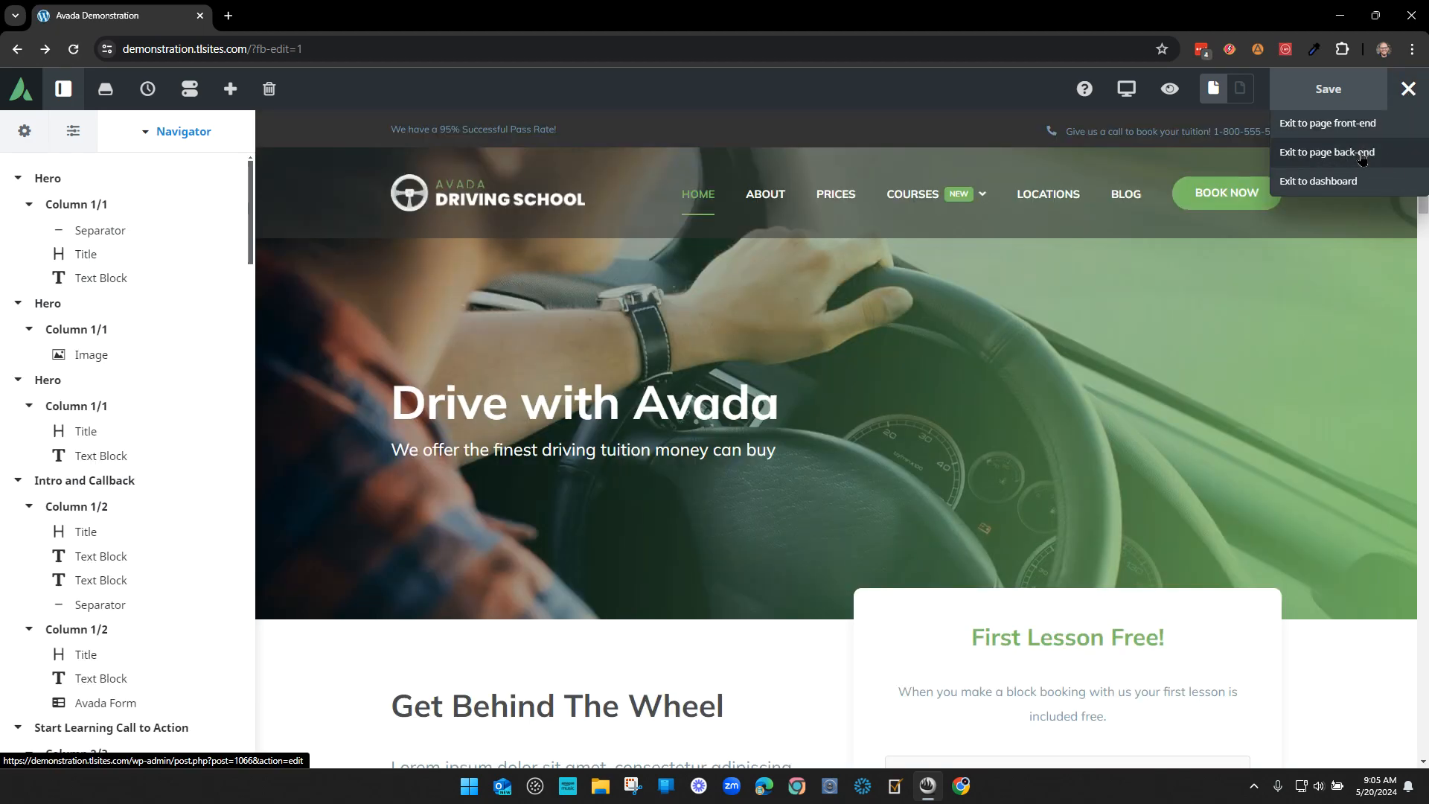
{"action": "left_click", "coordinate": [1327, 124]}
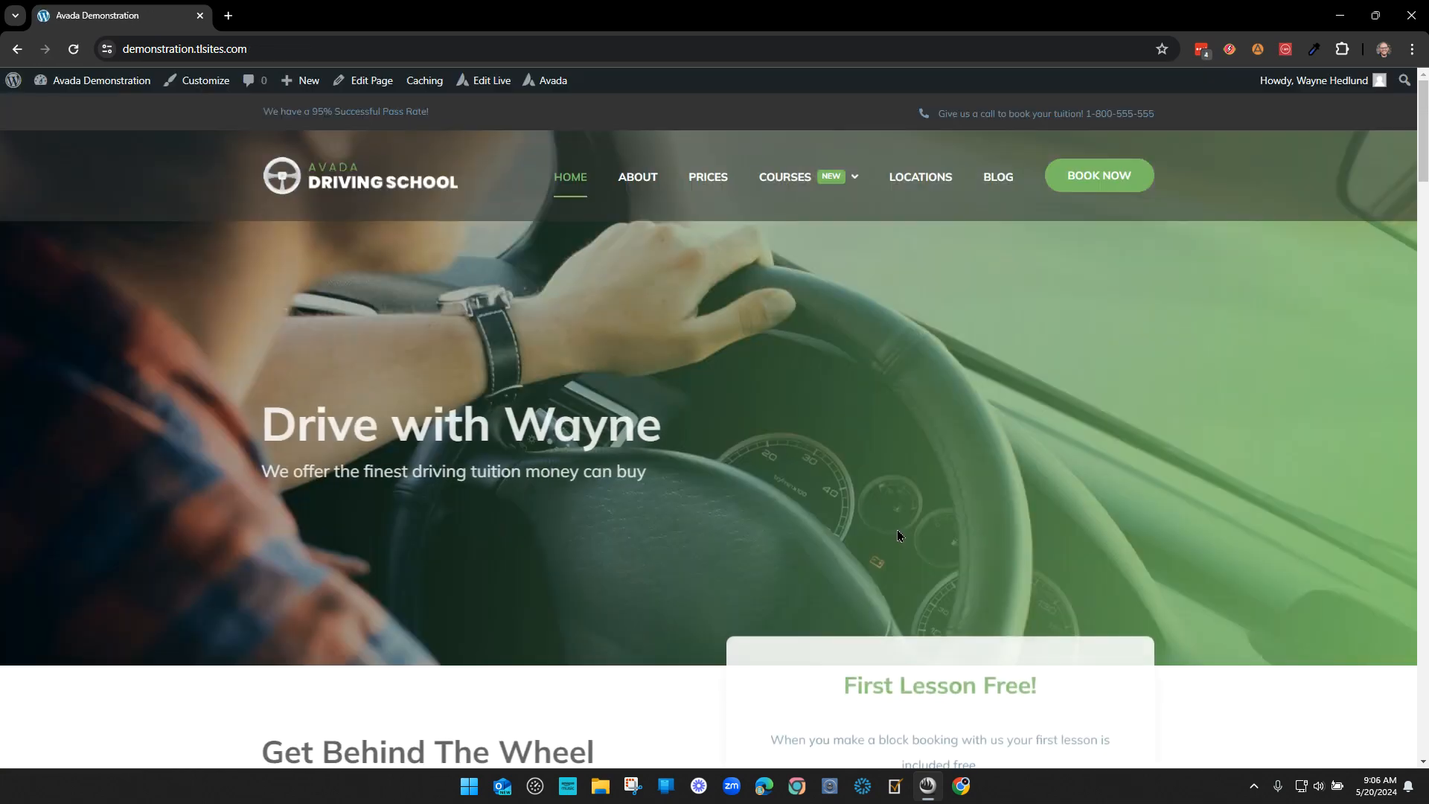
{"action": "mouse_move", "coordinate": [479, 86]}
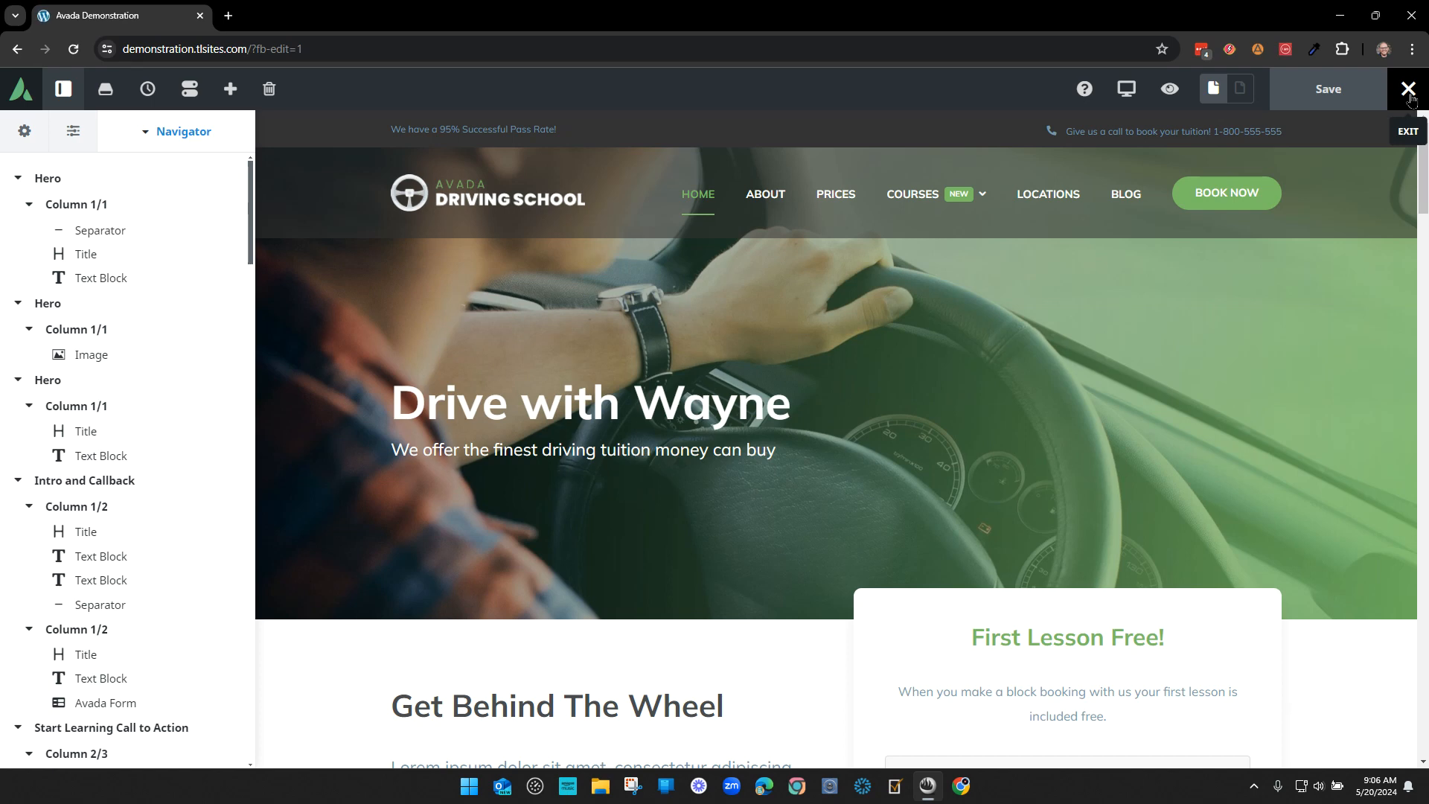
- Open the home page's front end in a new browser tab beside the builder and look through it
{"action": "left_click", "coordinate": [1410, 97]}
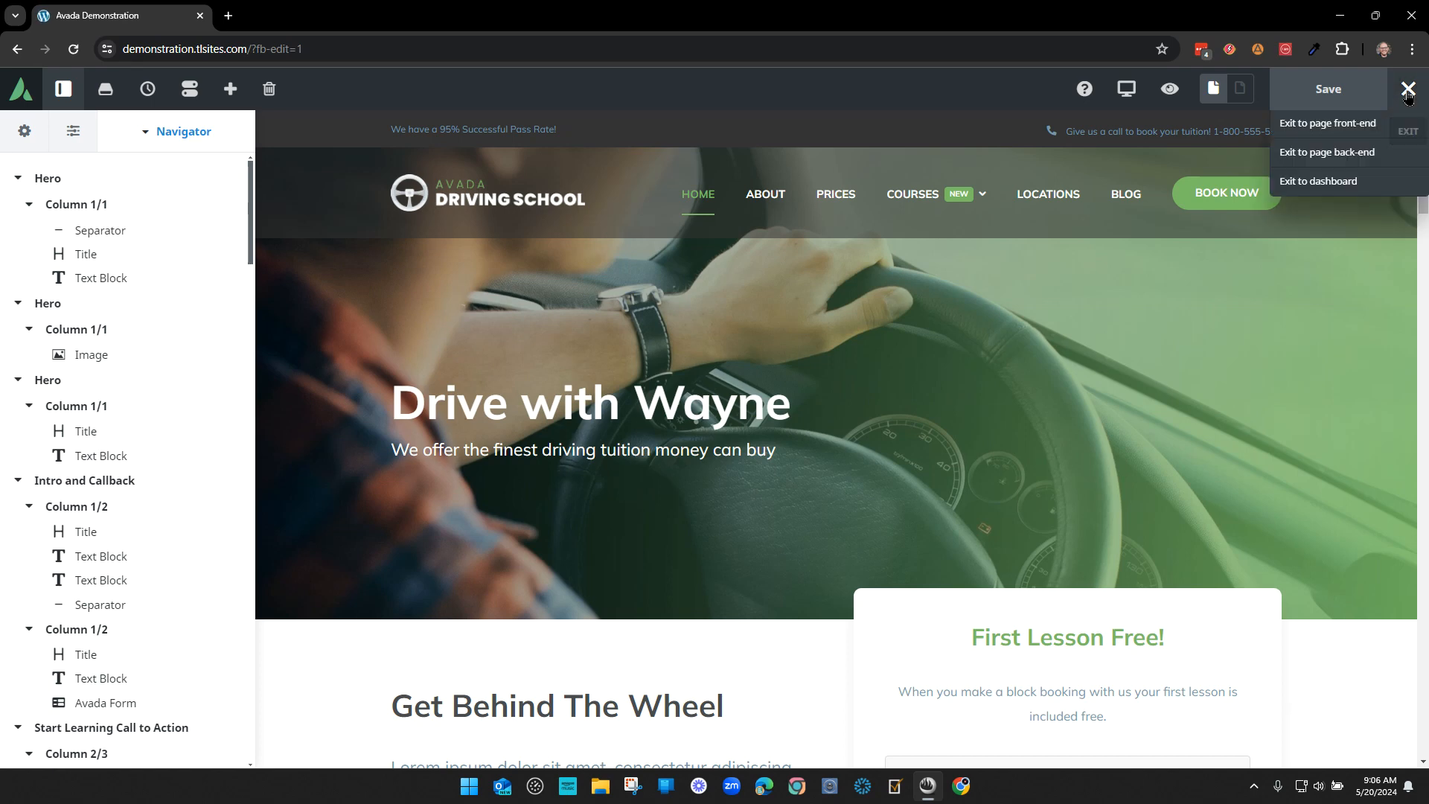
{"action": "left_click", "coordinate": [1358, 127]}
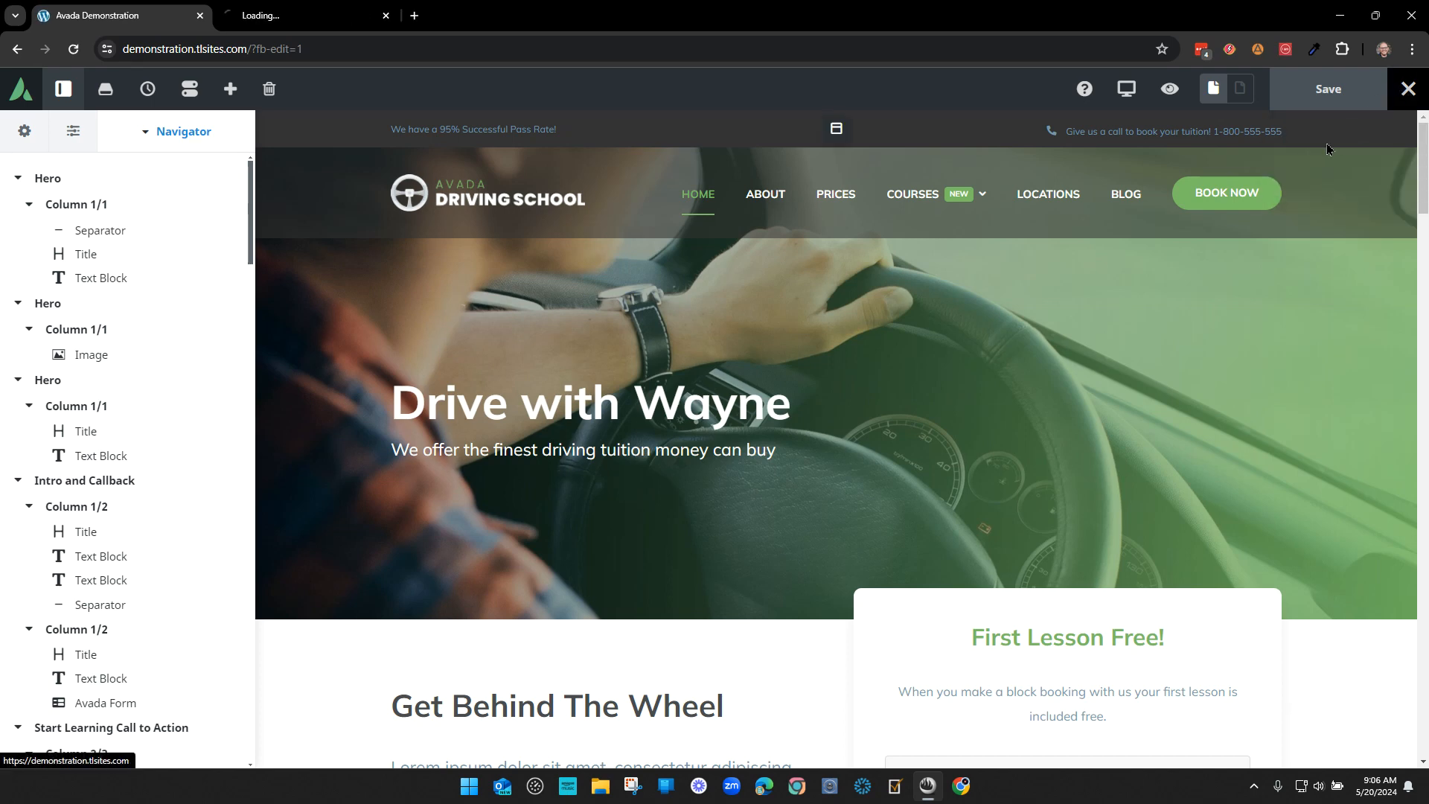
{"action": "mouse_move", "coordinate": [953, 180]}
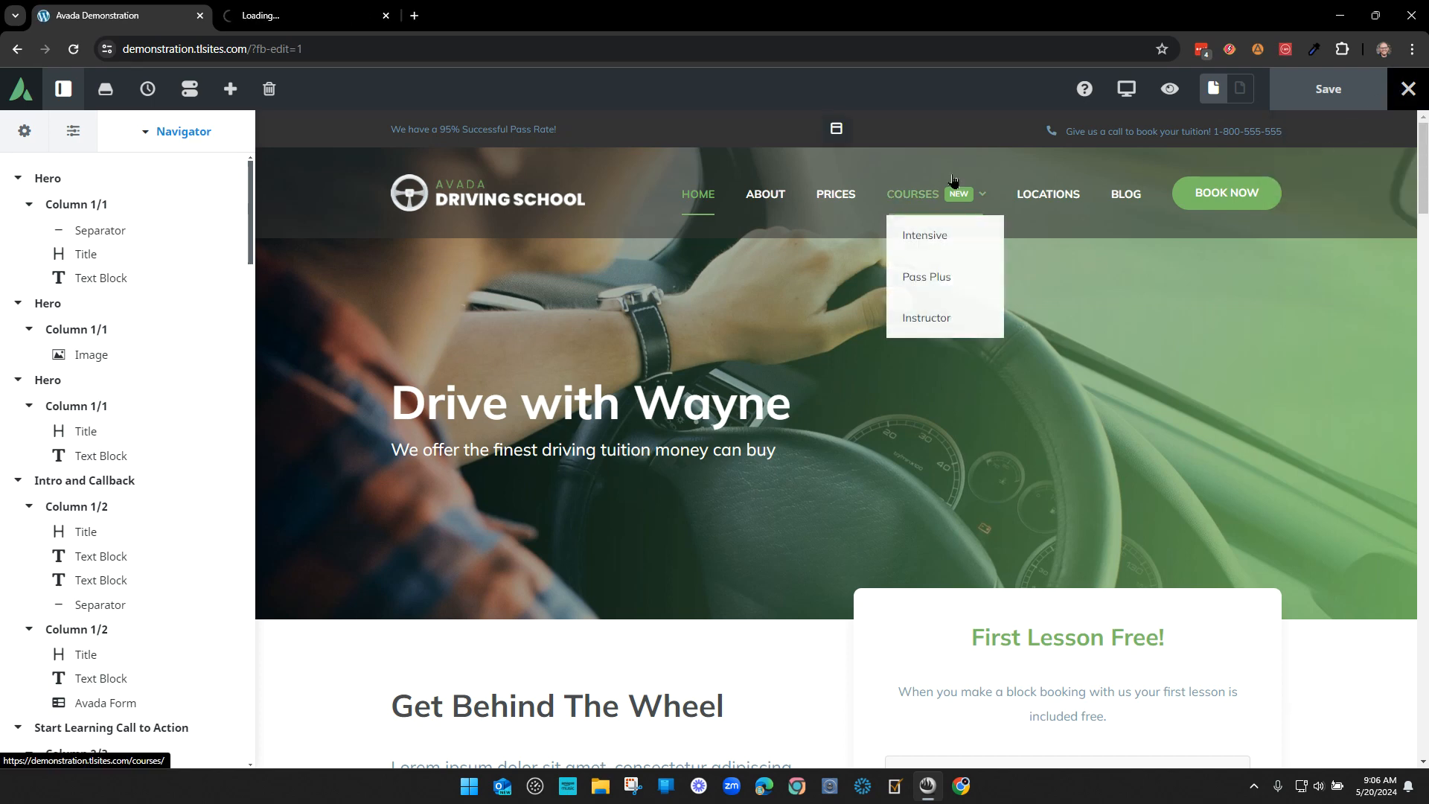
{"action": "left_click", "coordinate": [266, 18]}
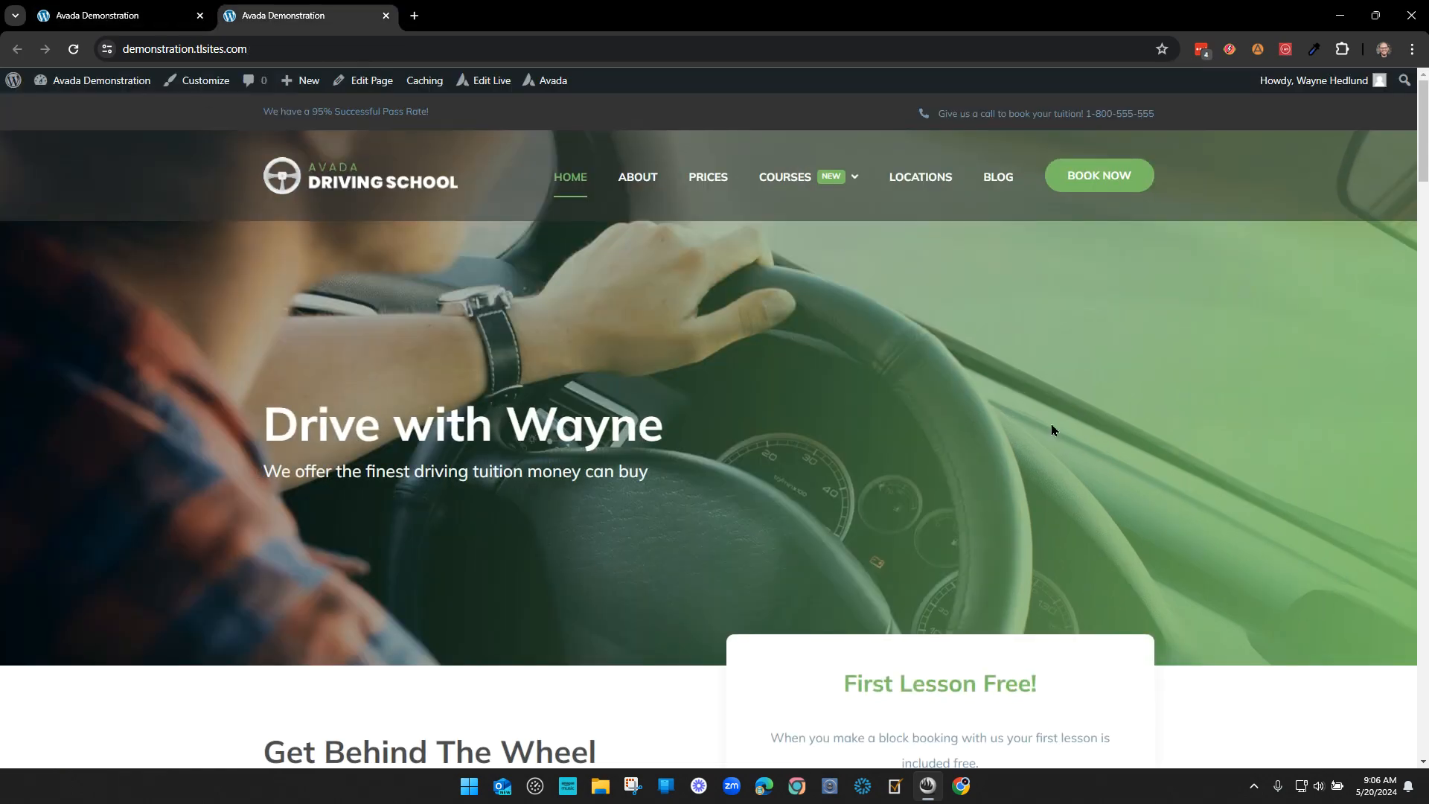
{"action": "scroll", "coordinate": [670, 459], "scroll_direction": "down", "scroll_amount": 5}
{"action": "scroll", "coordinate": [664, 461], "scroll_direction": "up", "scroll_amount": 5}
- Compare the builder view with the live front end, finishing in the live builder
{"action": "left_click", "coordinate": [102, 17]}
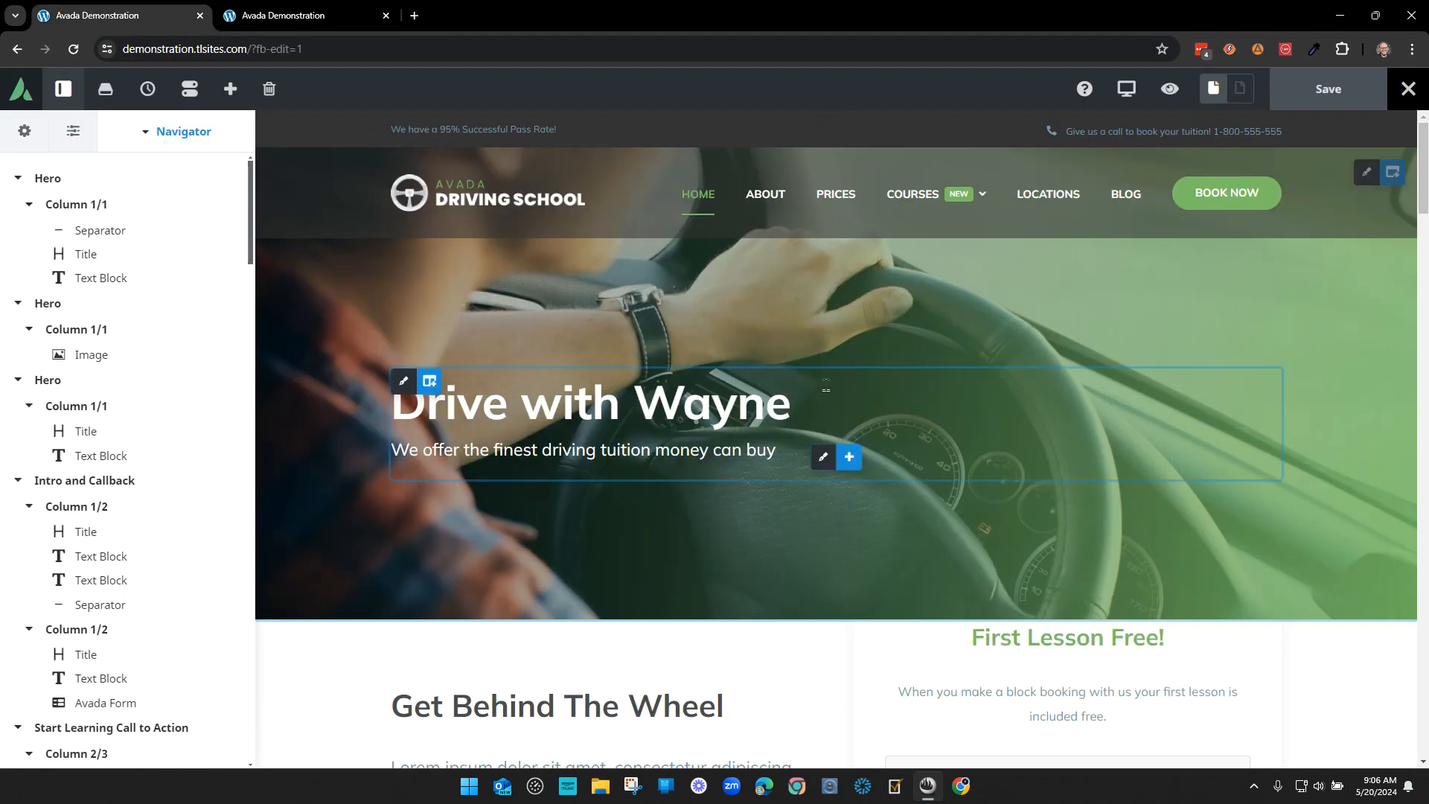
{"action": "left_click", "coordinate": [283, 16]}
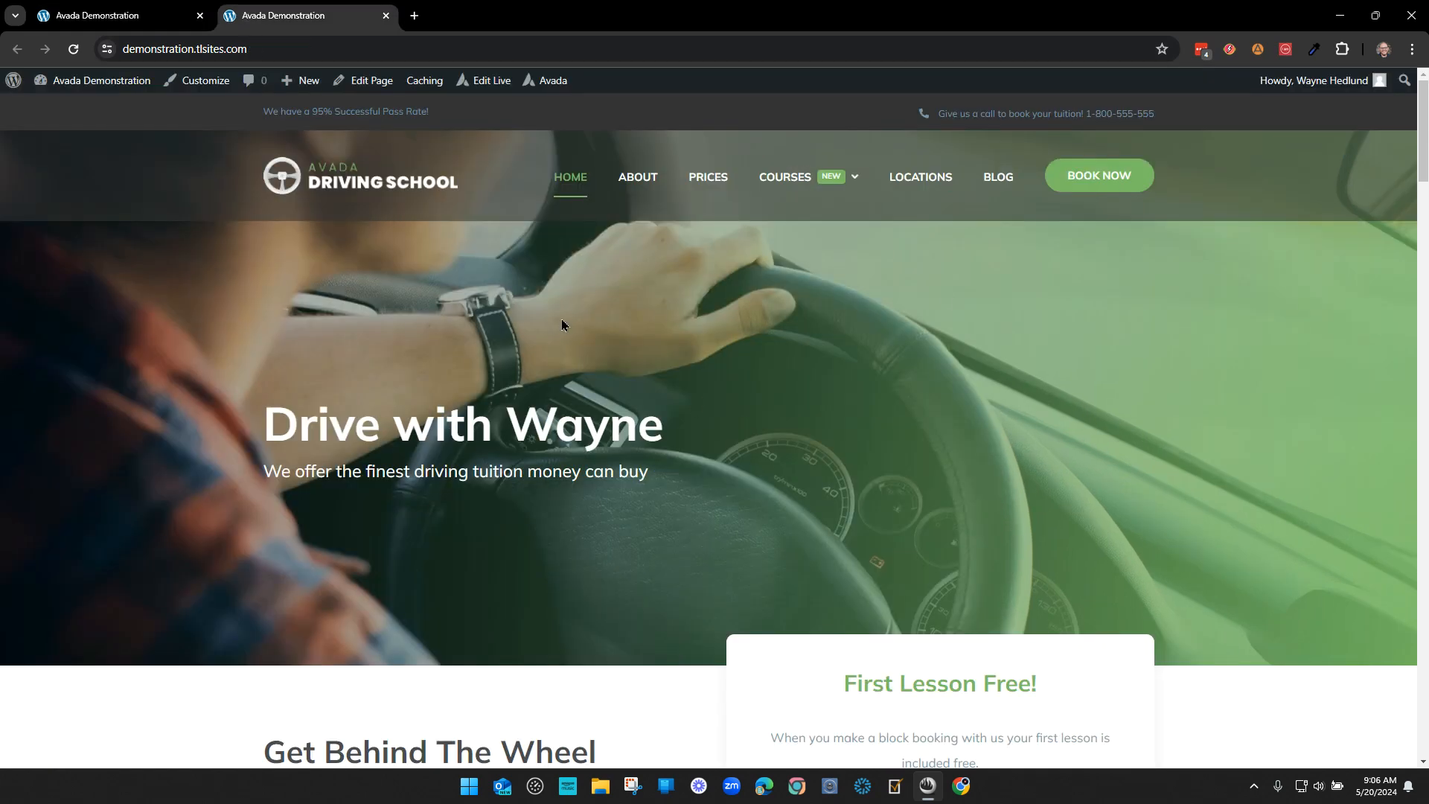
{"action": "left_click", "coordinate": [121, 15]}
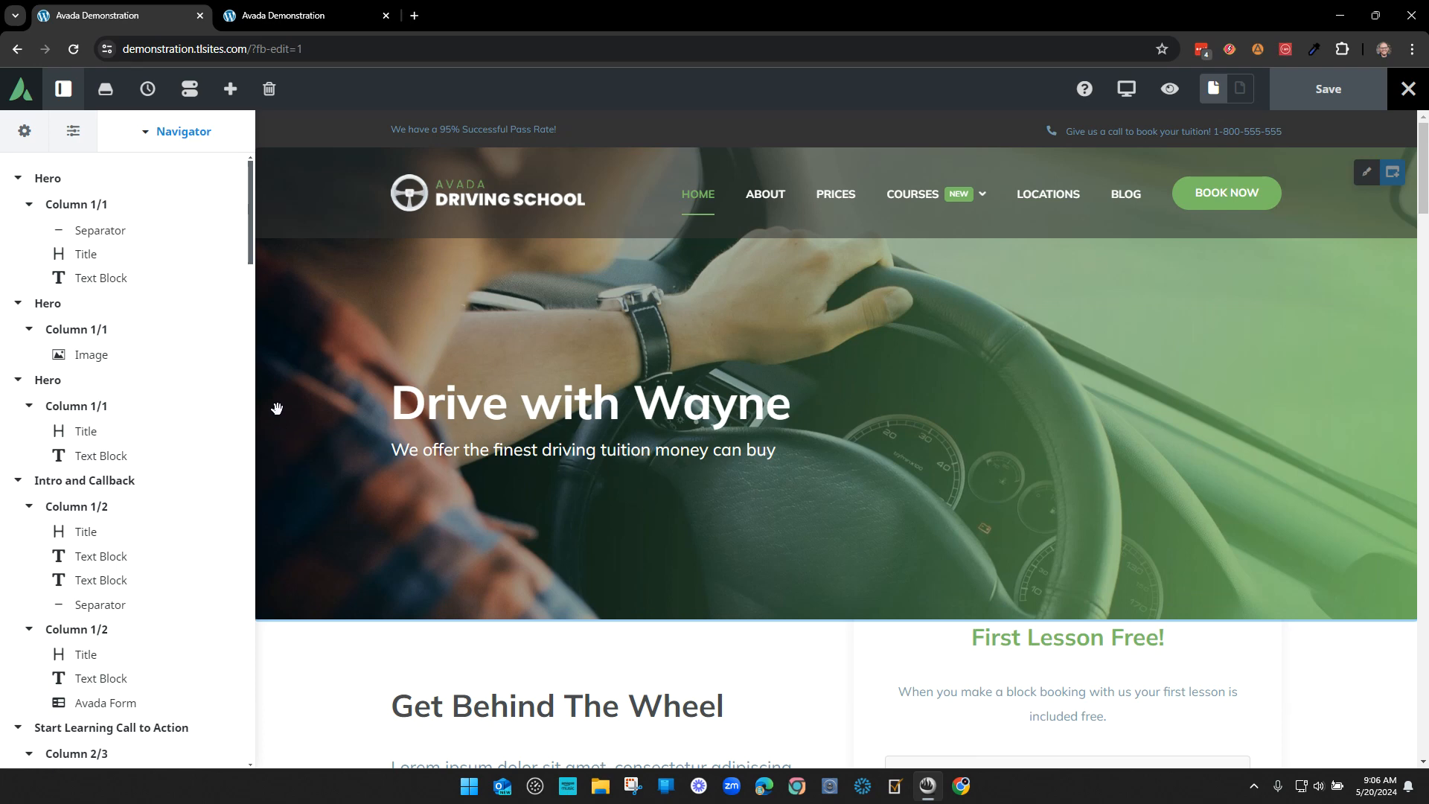
- Look through the page structure and jump to the Start Learning Call to Action container using the Navigator
{"action": "scroll", "coordinate": [127, 462], "scroll_direction": "down", "scroll_amount": 8}
{"action": "scroll", "coordinate": [123, 493], "scroll_direction": "down", "scroll_amount": 9}
{"action": "scroll", "coordinate": [108, 417], "scroll_direction": "down", "scroll_amount": 10}
{"action": "scroll", "coordinate": [111, 417], "scroll_direction": "up", "scroll_amount": 20}
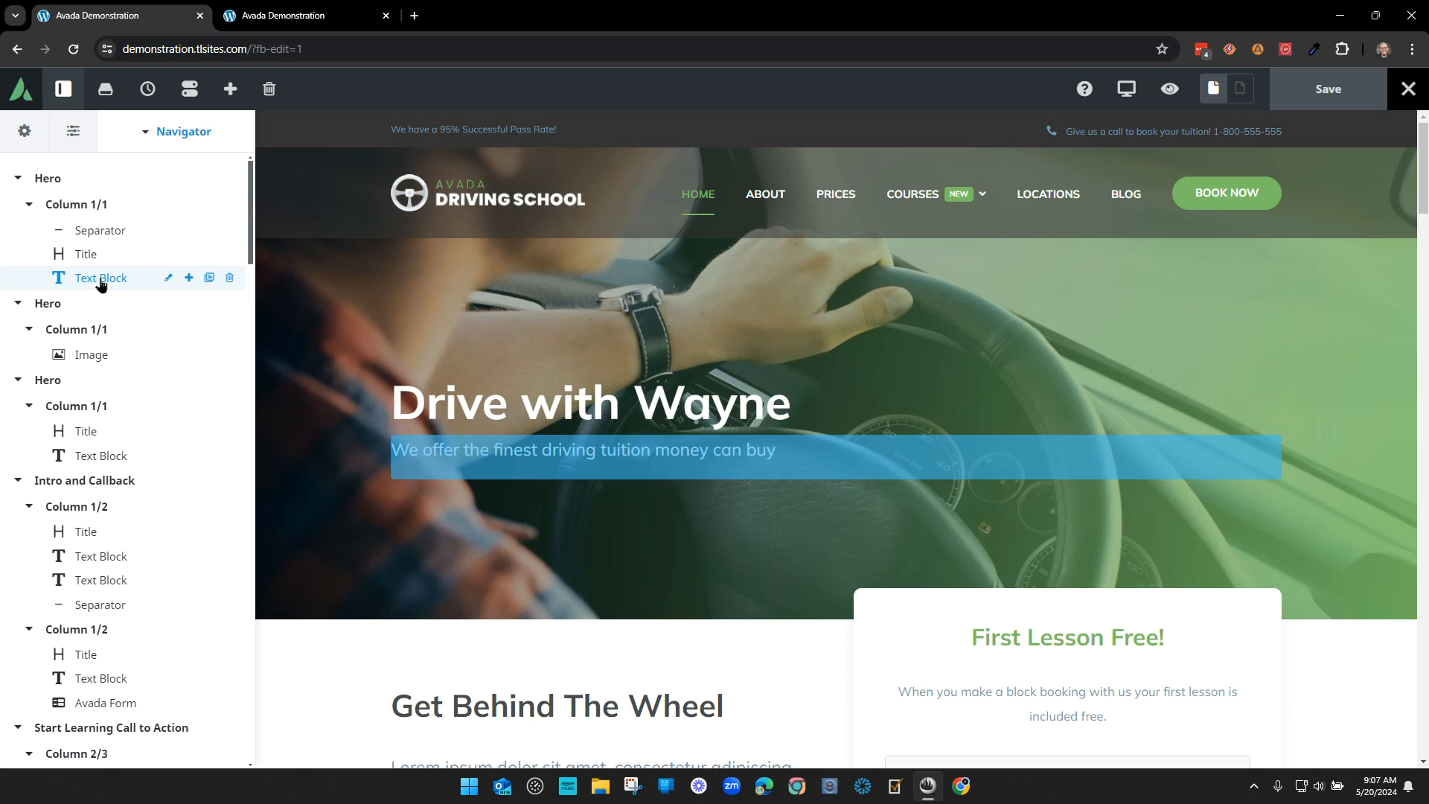
{"action": "scroll", "coordinate": [134, 492], "scroll_direction": "down", "scroll_amount": 3}
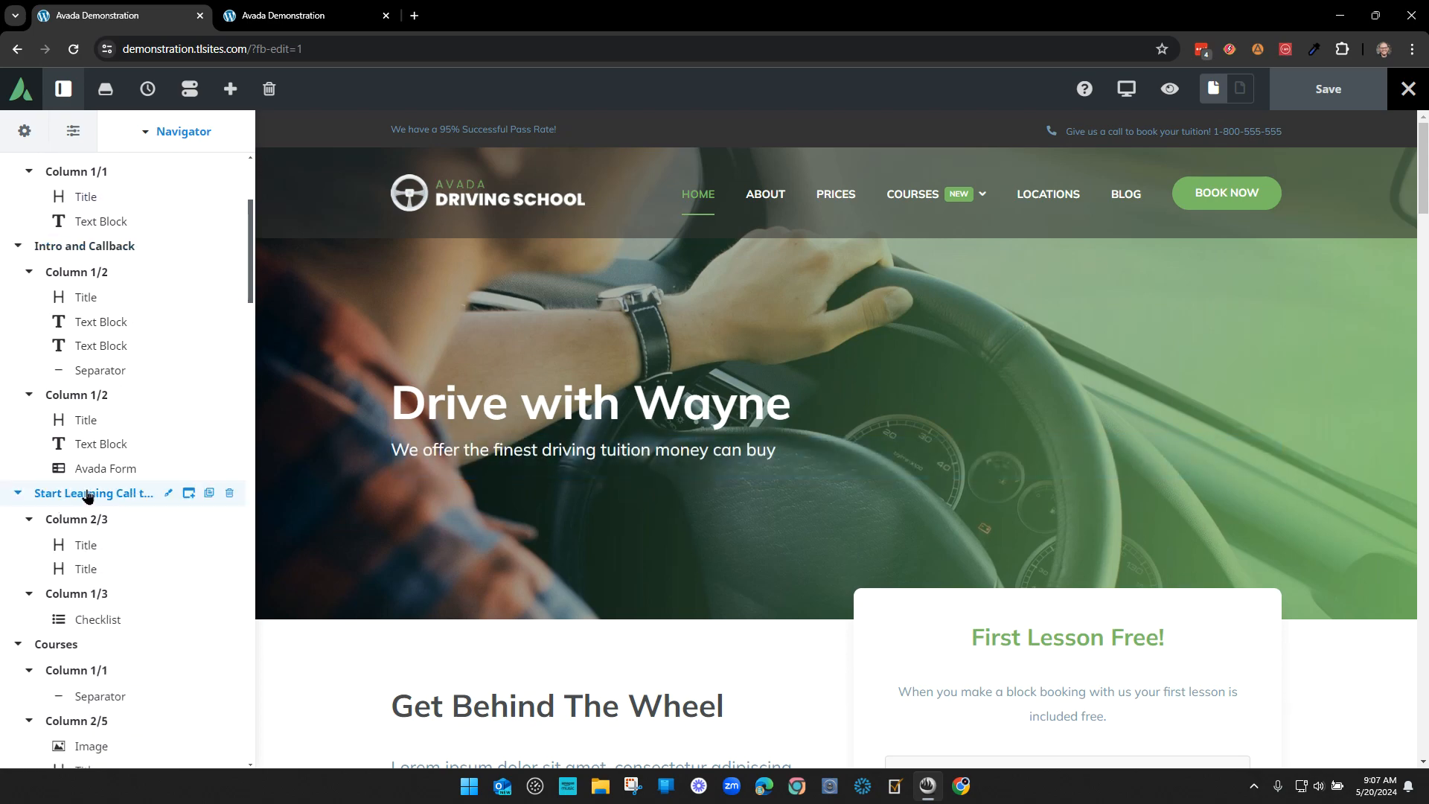
{"action": "left_click", "coordinate": [87, 494]}
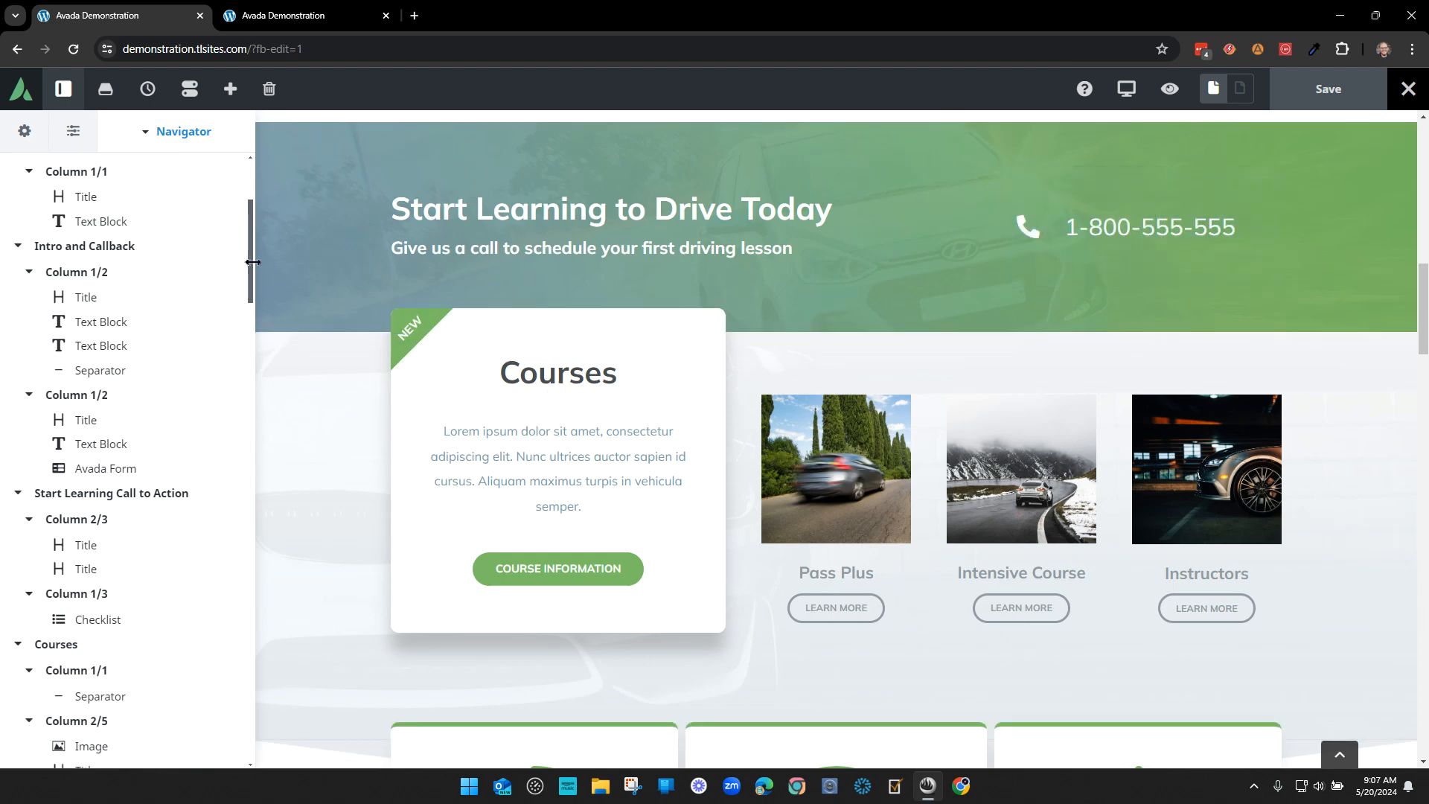
- Examine the home page down to the Latest News section and the Navigator's full tree of containers, columns and elements
{"action": "scroll", "coordinate": [252, 268], "scroll_direction": "up", "scroll_amount": 3}
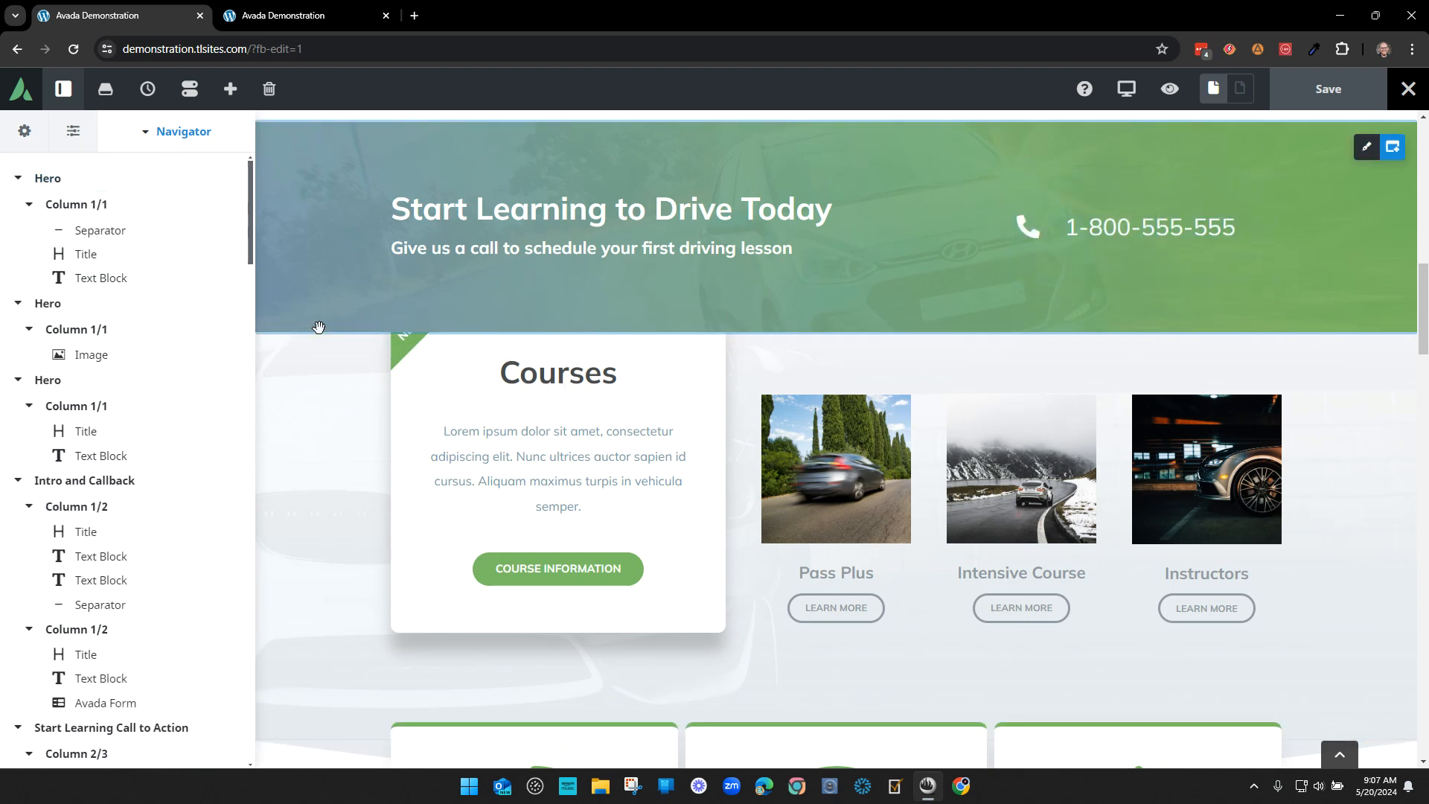
{"action": "scroll", "coordinate": [785, 390], "scroll_direction": "up", "scroll_amount": 10}
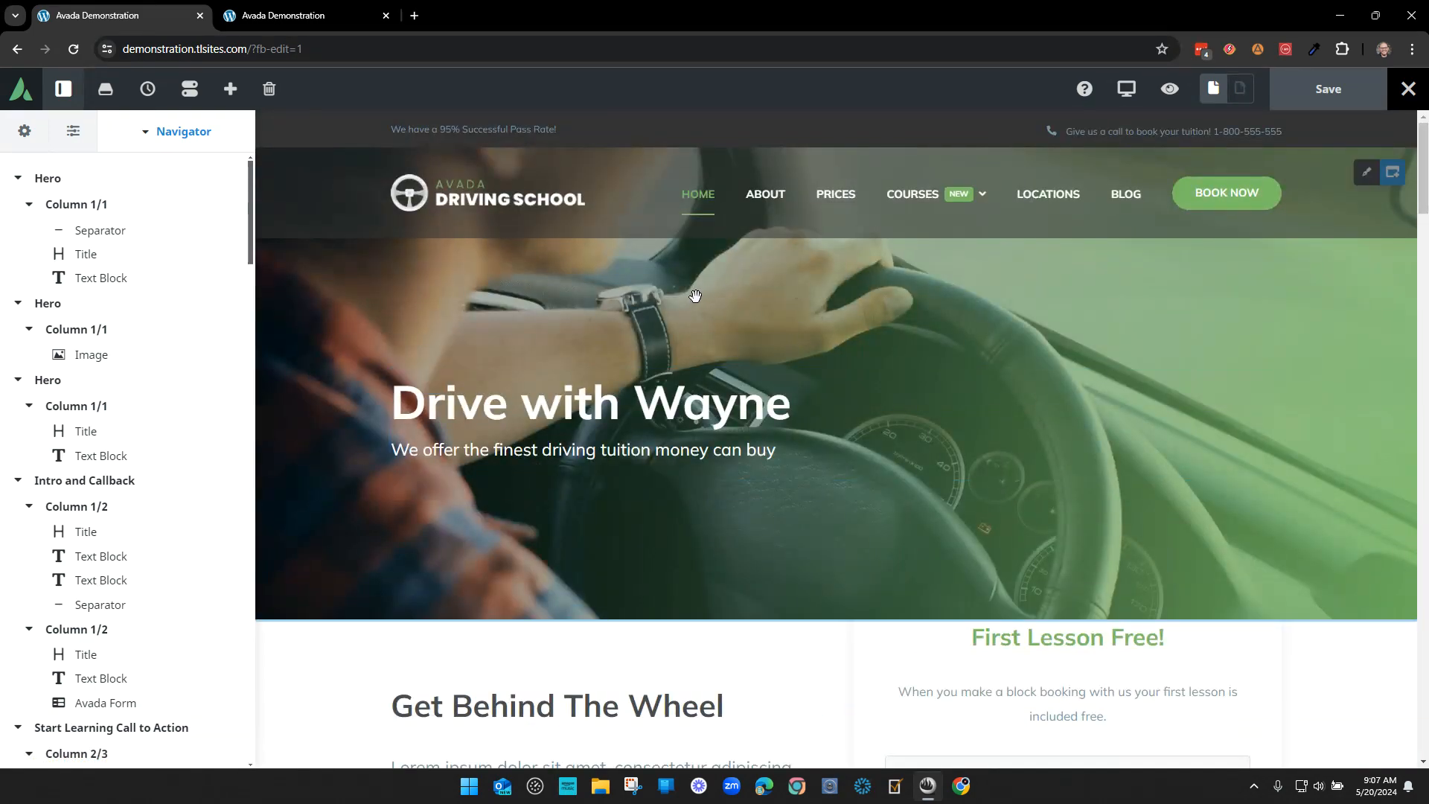
{"action": "scroll", "coordinate": [603, 381], "scroll_direction": "down", "scroll_amount": 20}
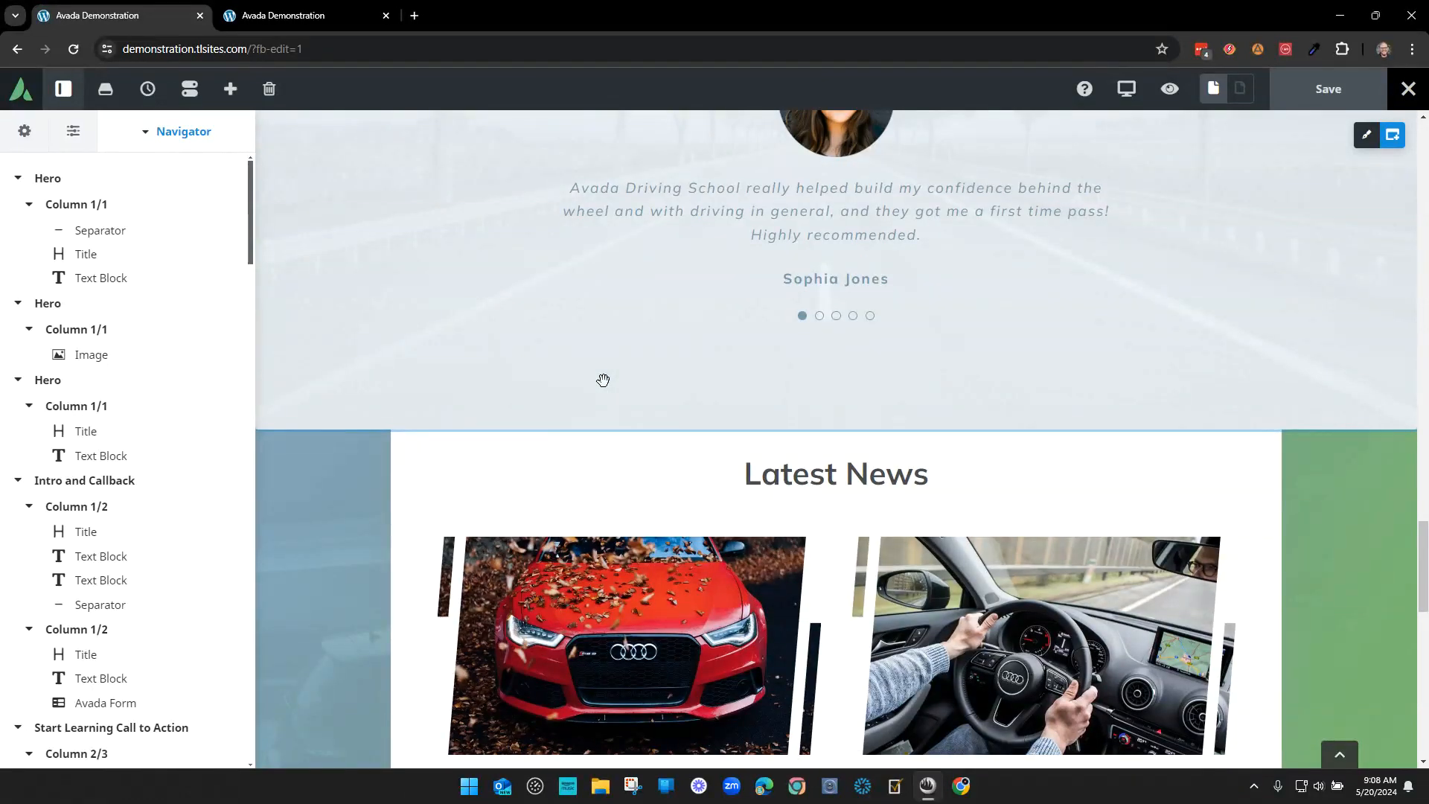
{"action": "scroll", "coordinate": [603, 380], "scroll_direction": "down", "scroll_amount": 3}
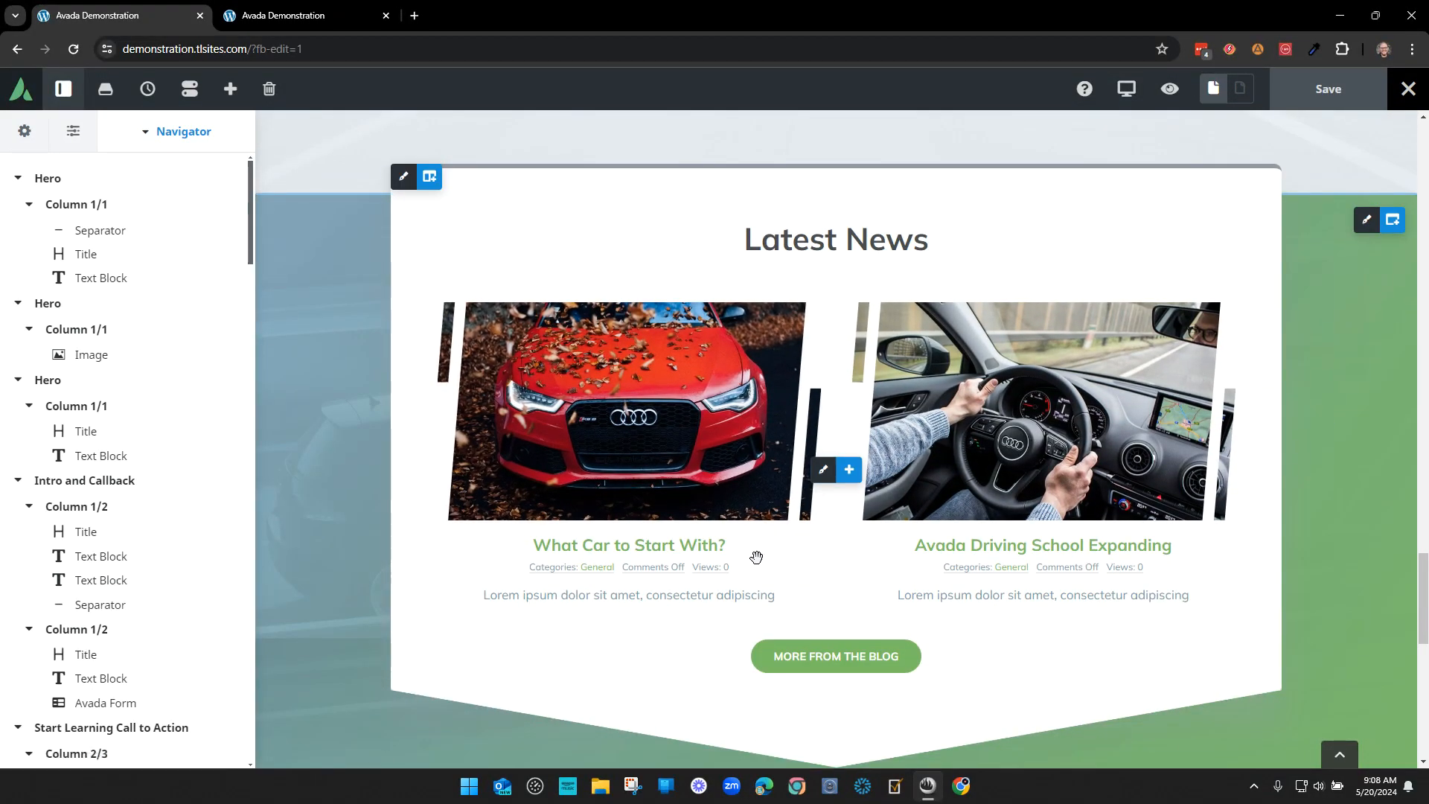
{"action": "scroll", "coordinate": [366, 577], "scroll_direction": "up", "scroll_amount": 20}
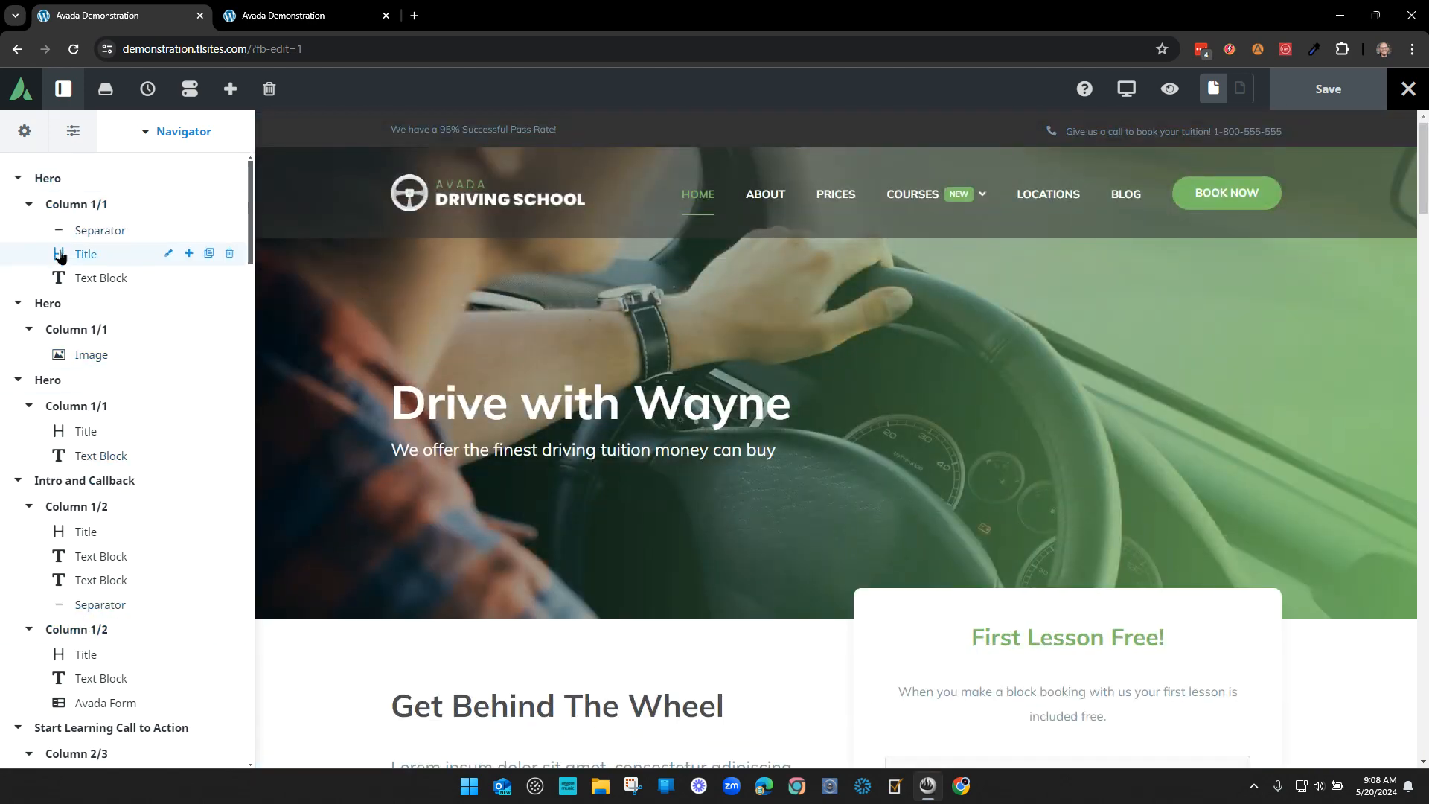
{"action": "scroll", "coordinate": [75, 268], "scroll_direction": "down", "scroll_amount": 20}
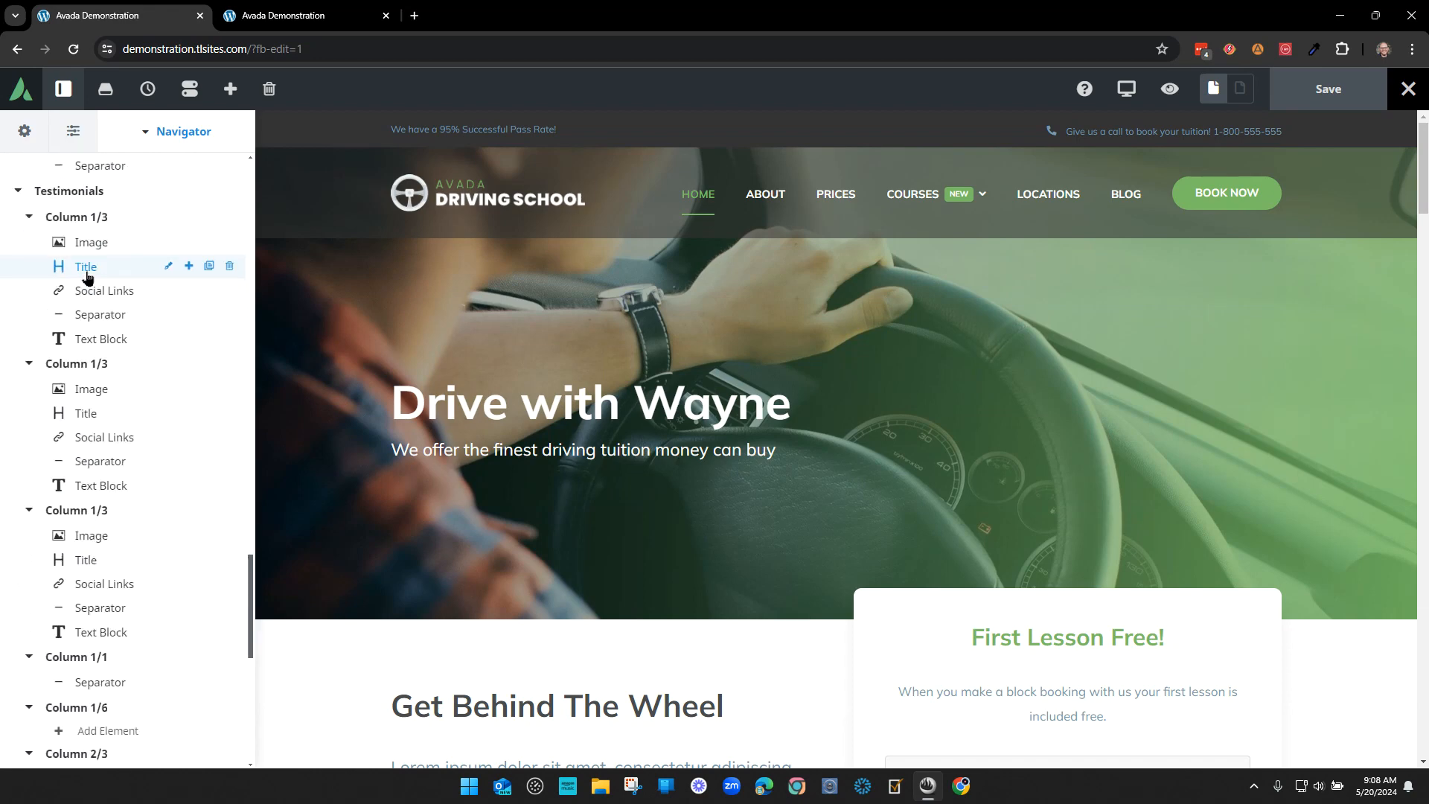
{"action": "scroll", "coordinate": [75, 282], "scroll_direction": "down", "scroll_amount": 5}
{"action": "scroll", "coordinate": [64, 302], "scroll_direction": "up", "scroll_amount": 15}
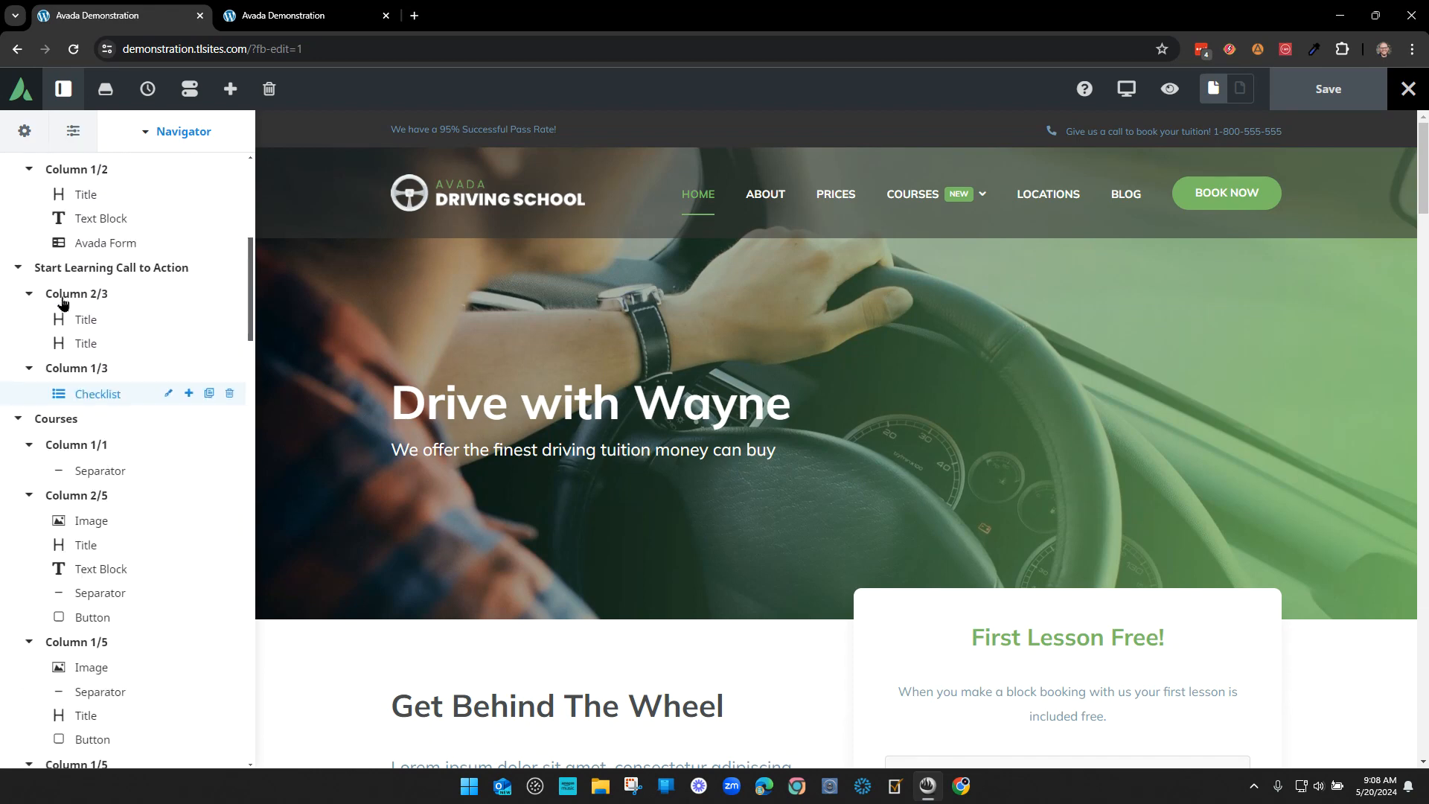
{"action": "scroll", "coordinate": [64, 283], "scroll_direction": "up", "scroll_amount": 6}
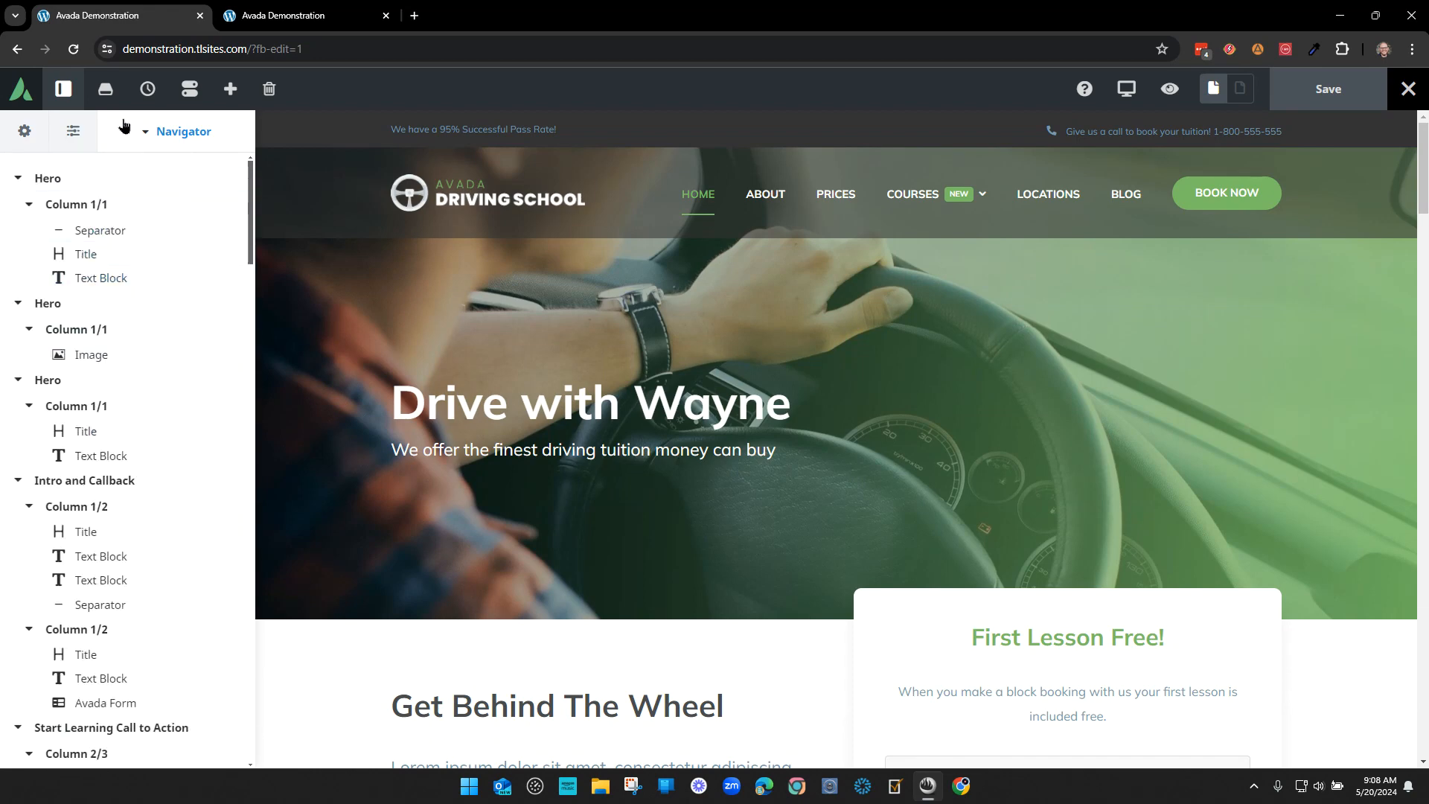
- Hide and restore the builder sidebar, and collapse all containers in the Navigator tree
{"action": "left_click", "coordinate": [64, 89]}
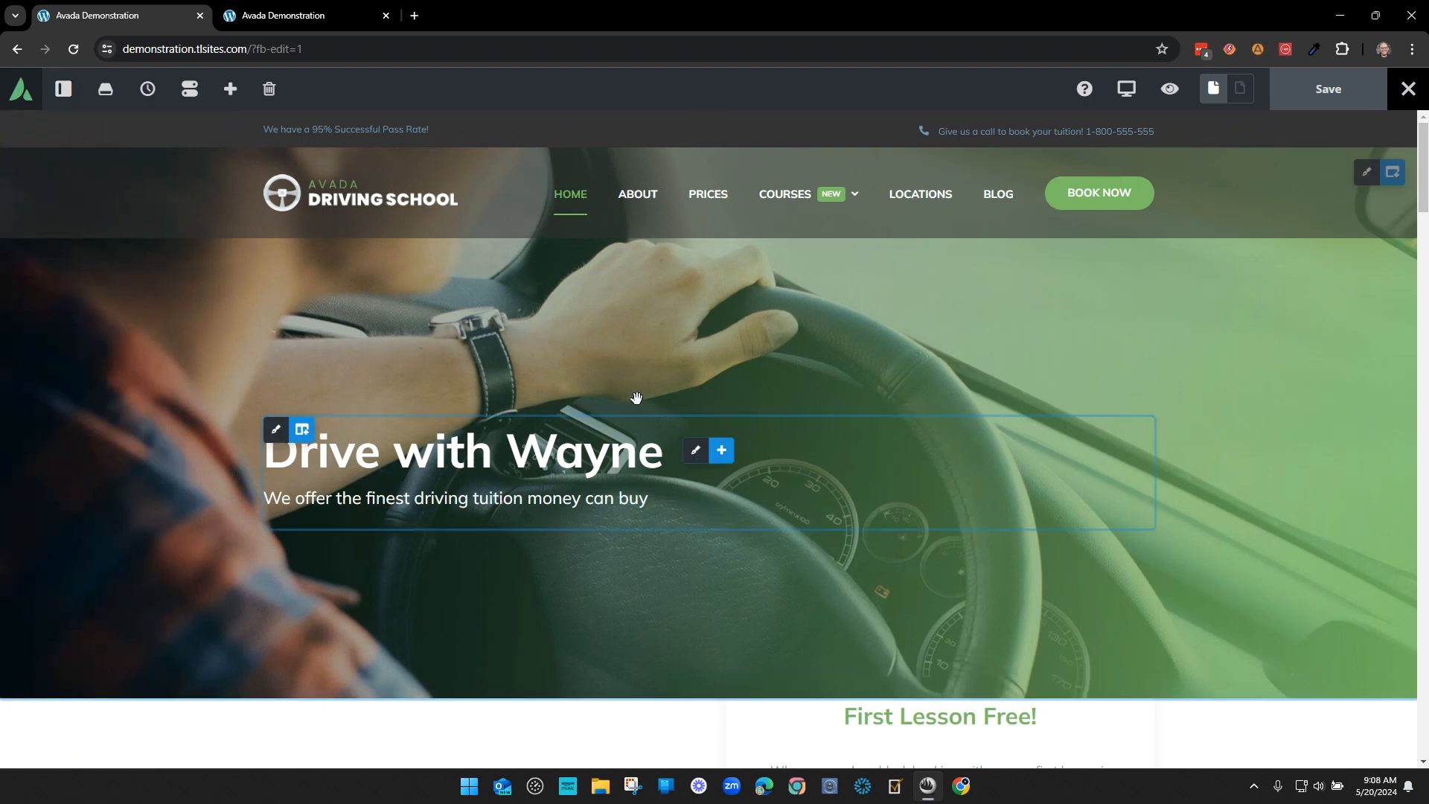
{"action": "left_click", "coordinate": [64, 93]}
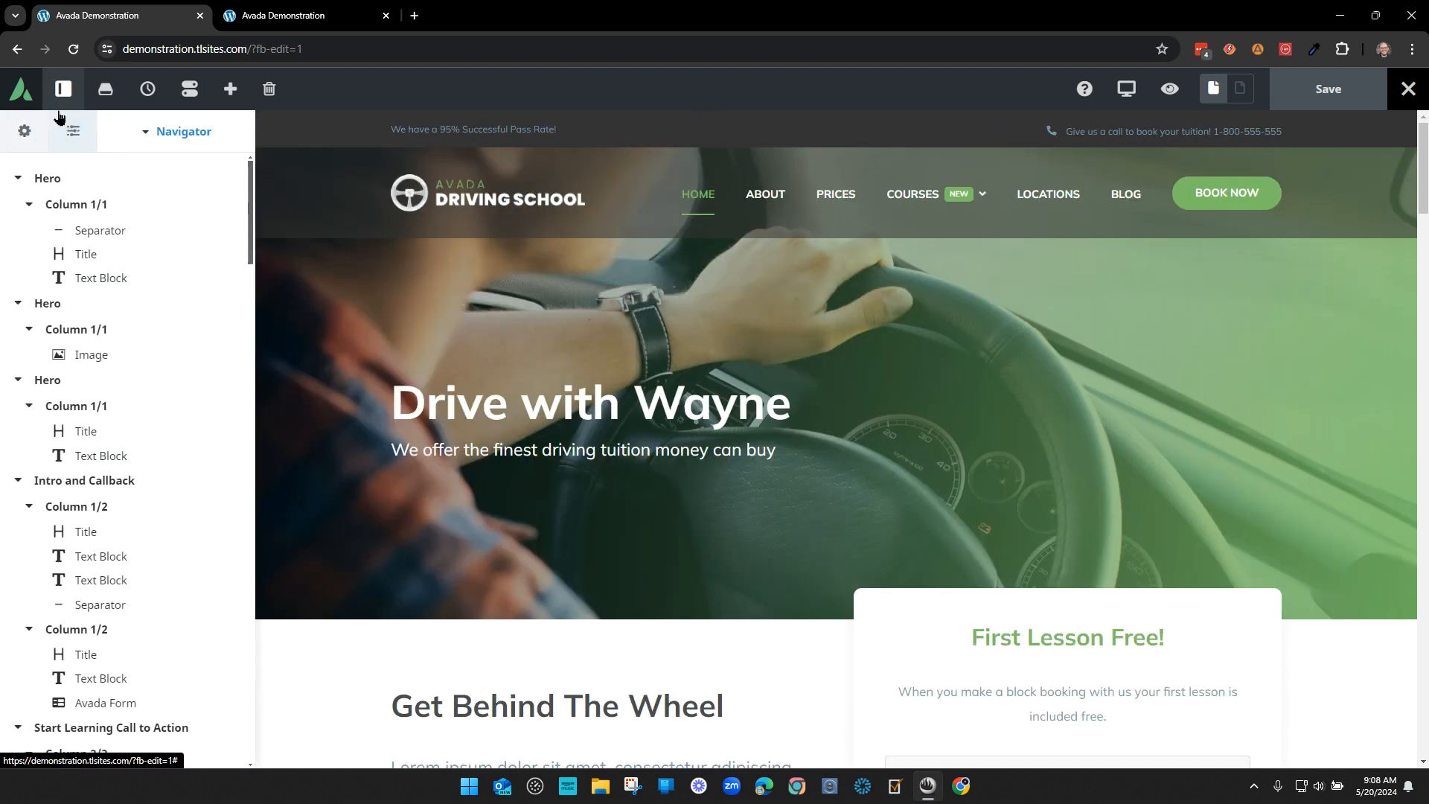
{"action": "left_click", "coordinate": [146, 134]}
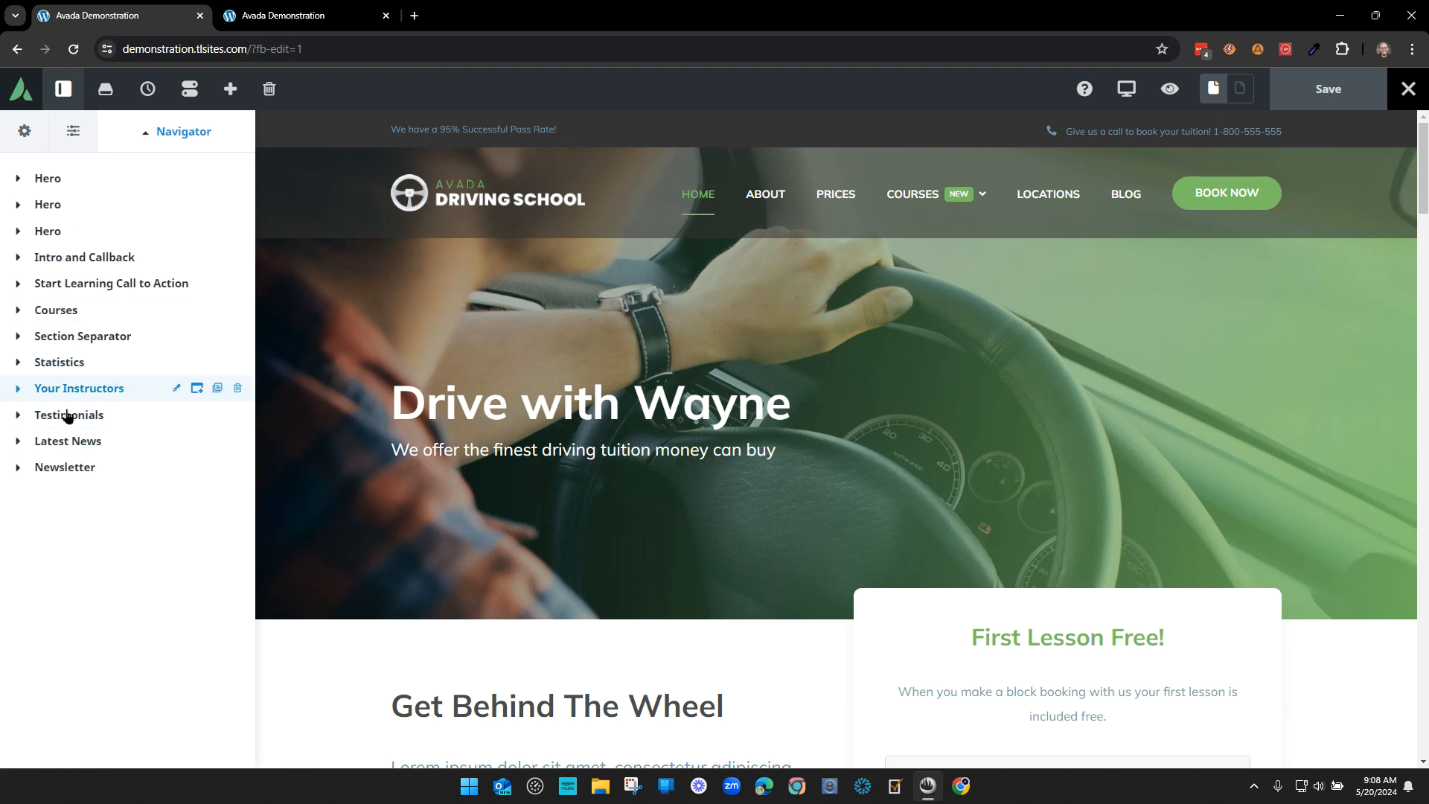
- Jump through the page's containers from Newsletter and Testimonials up through Statistics, Courses and Start Learning Call to Action to Hero
{"action": "left_click", "coordinate": [66, 465]}
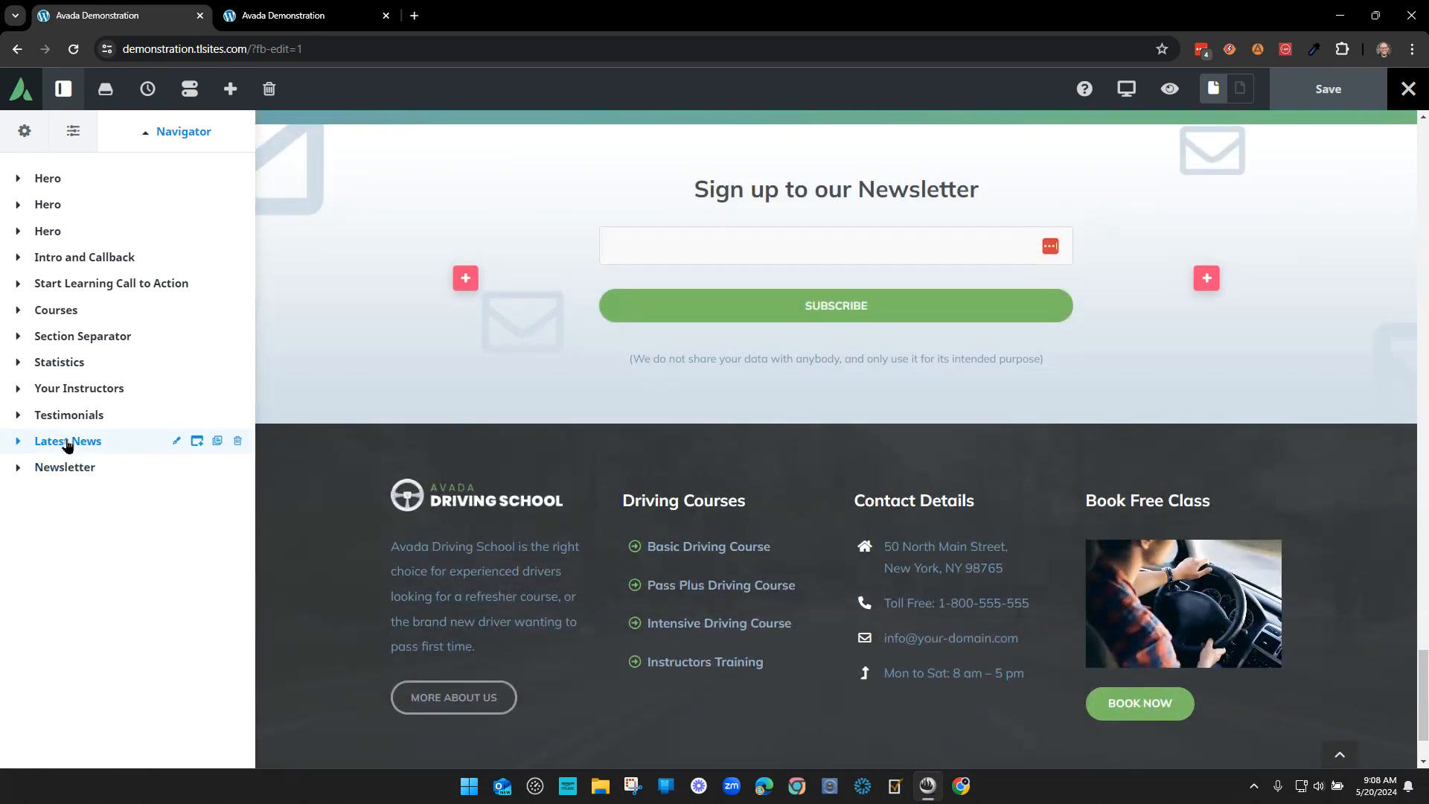
{"action": "left_click", "coordinate": [69, 413]}
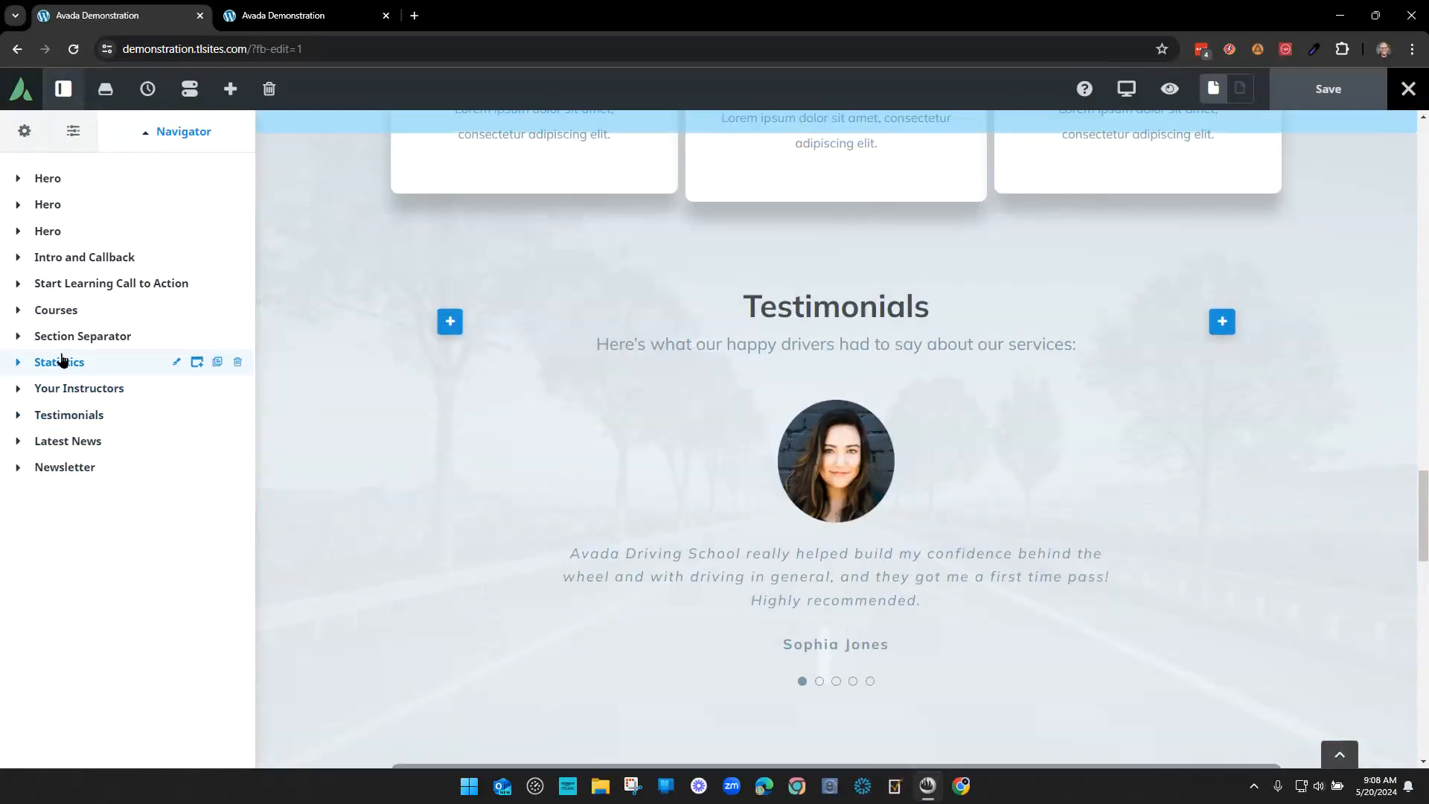
{"action": "left_click", "coordinate": [66, 361]}
{"action": "left_click", "coordinate": [65, 337]}
{"action": "left_click", "coordinate": [67, 310]}
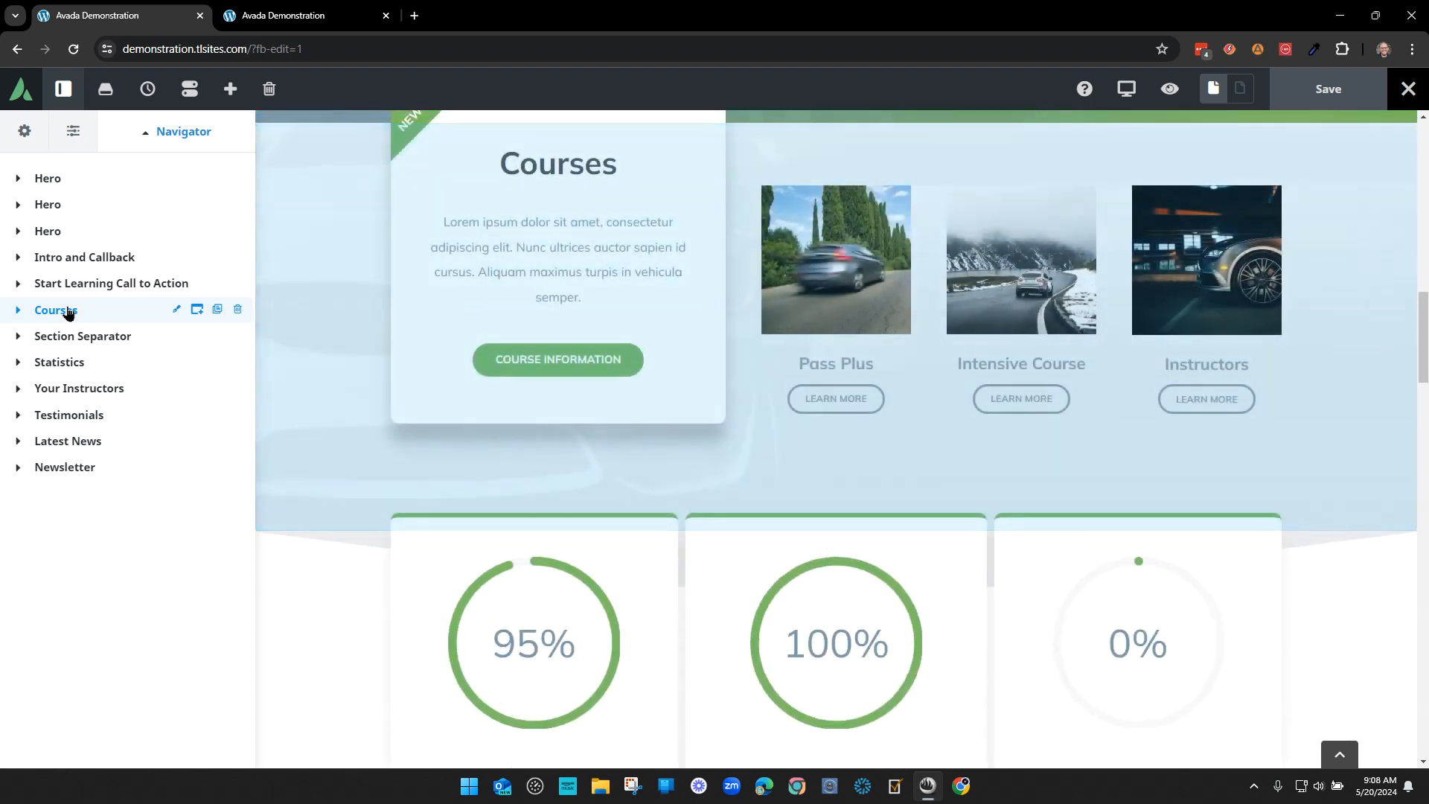
{"action": "left_click", "coordinate": [70, 285]}
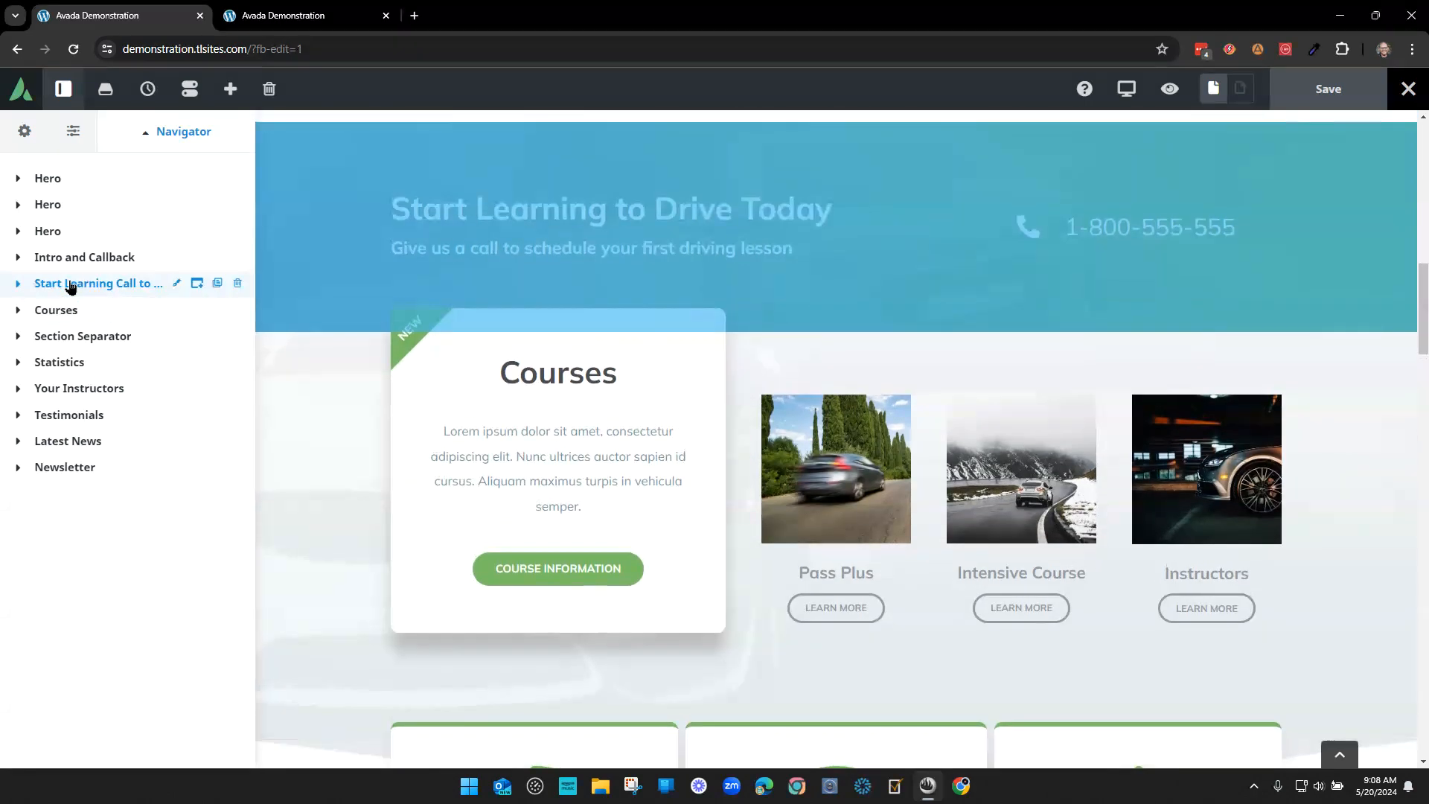
{"action": "left_click", "coordinate": [44, 179]}
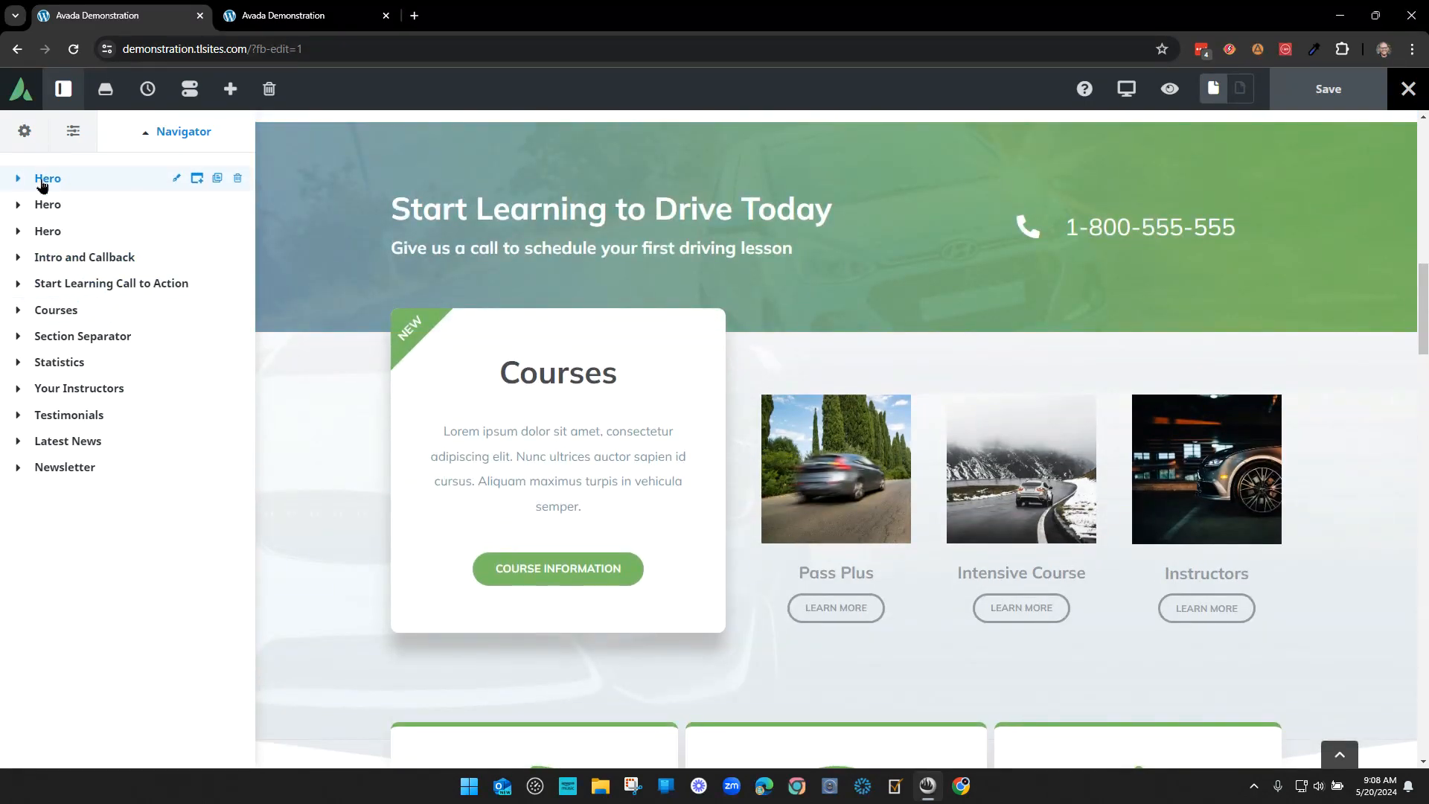
{"action": "left_click", "coordinate": [101, 202]}
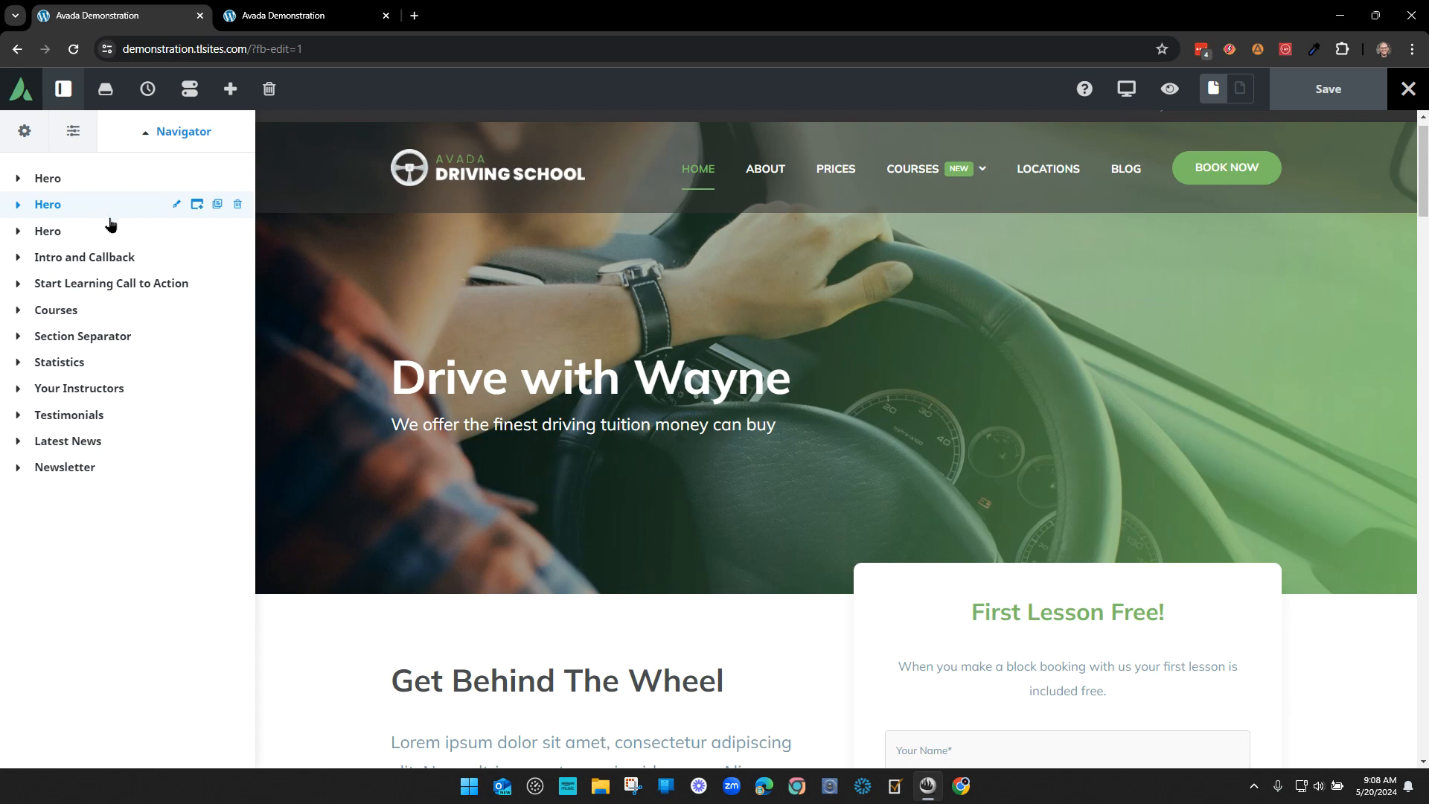
- Bring the Courses container into view, expand it in the Navigator and collapse its columns
{"action": "left_click", "coordinate": [75, 313]}
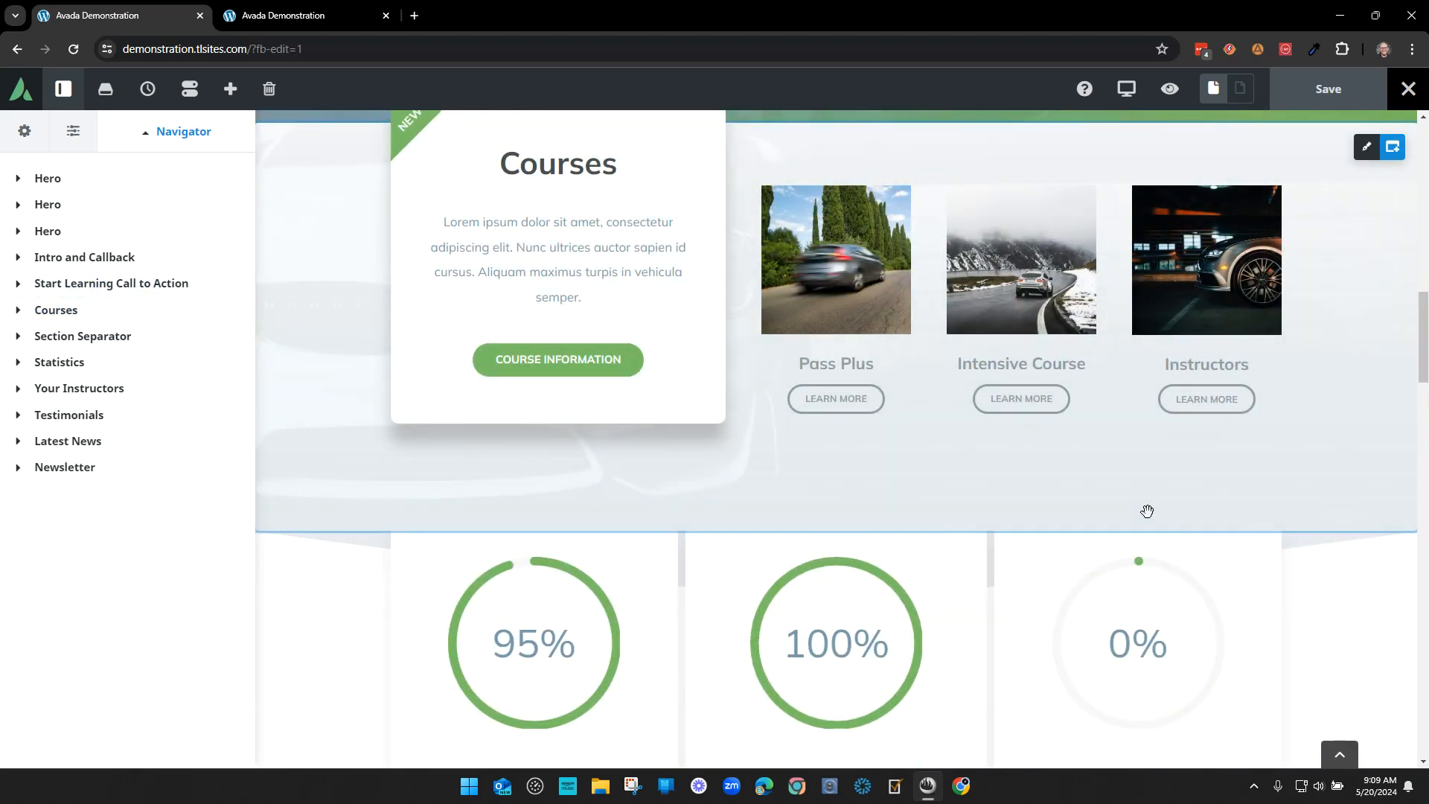
{"action": "scroll", "coordinate": [1147, 511], "scroll_direction": "up", "scroll_amount": 2}
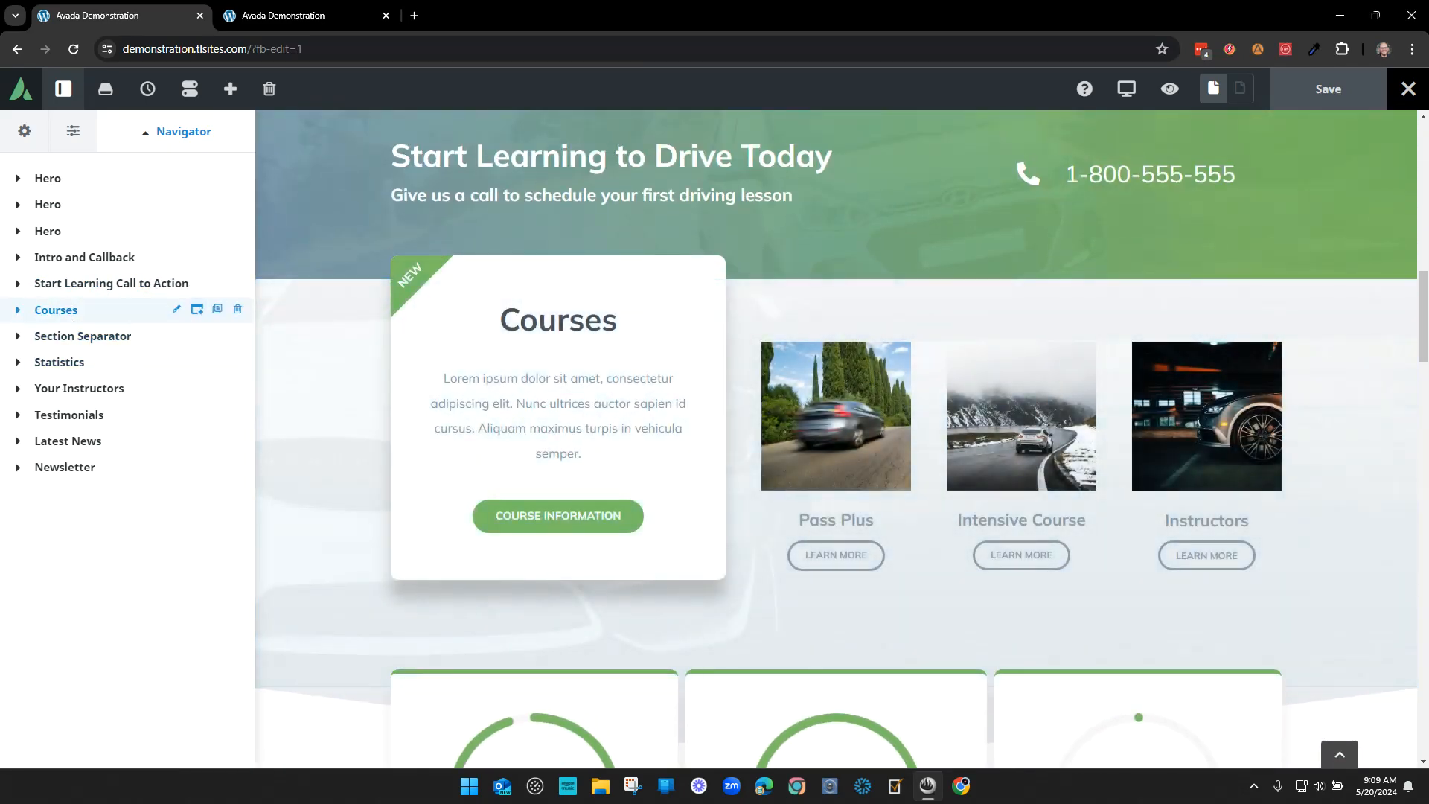
{"action": "left_click", "coordinate": [19, 311]}
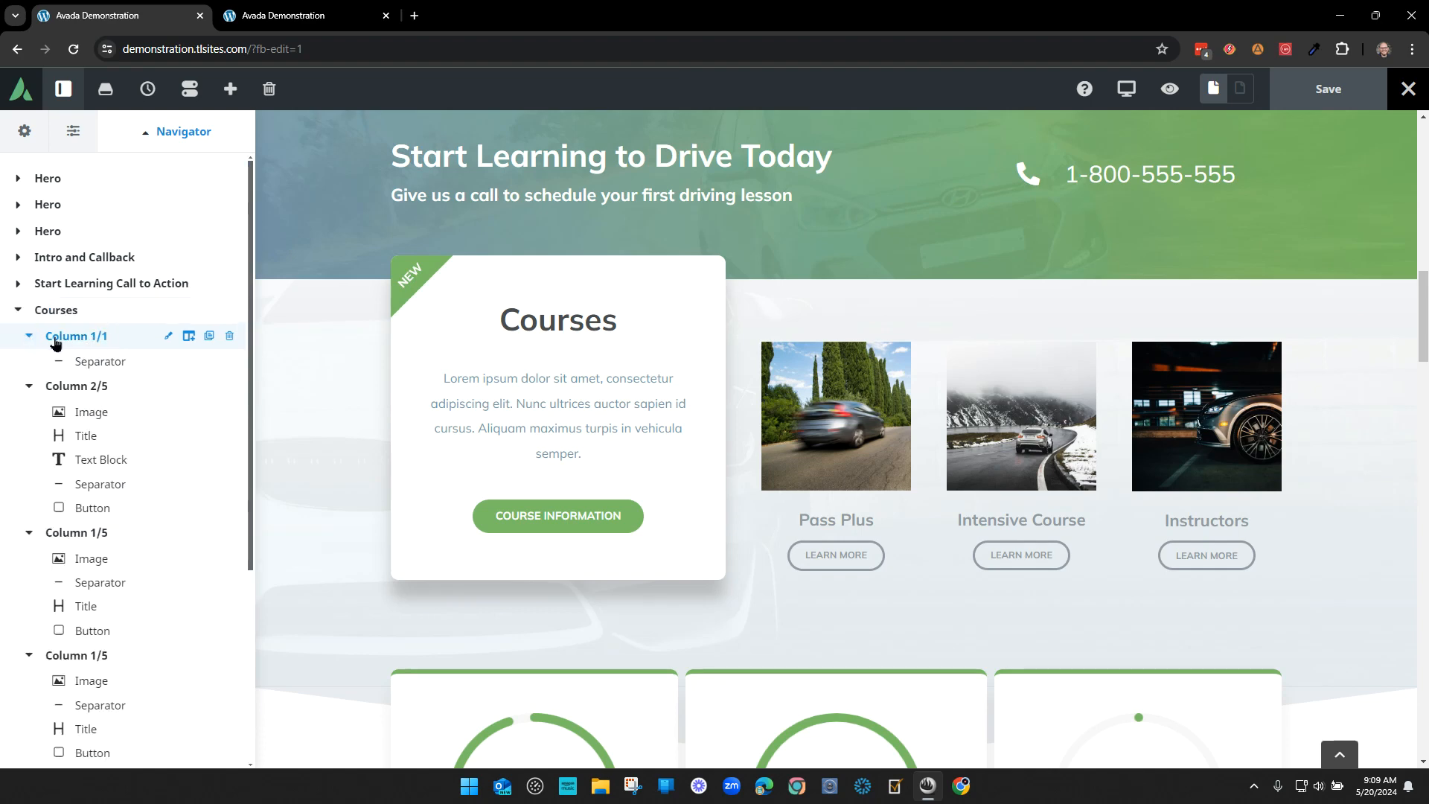
{"action": "left_click", "coordinate": [29, 337]}
{"action": "left_click", "coordinate": [29, 362]}
{"action": "left_click", "coordinate": [29, 388]}
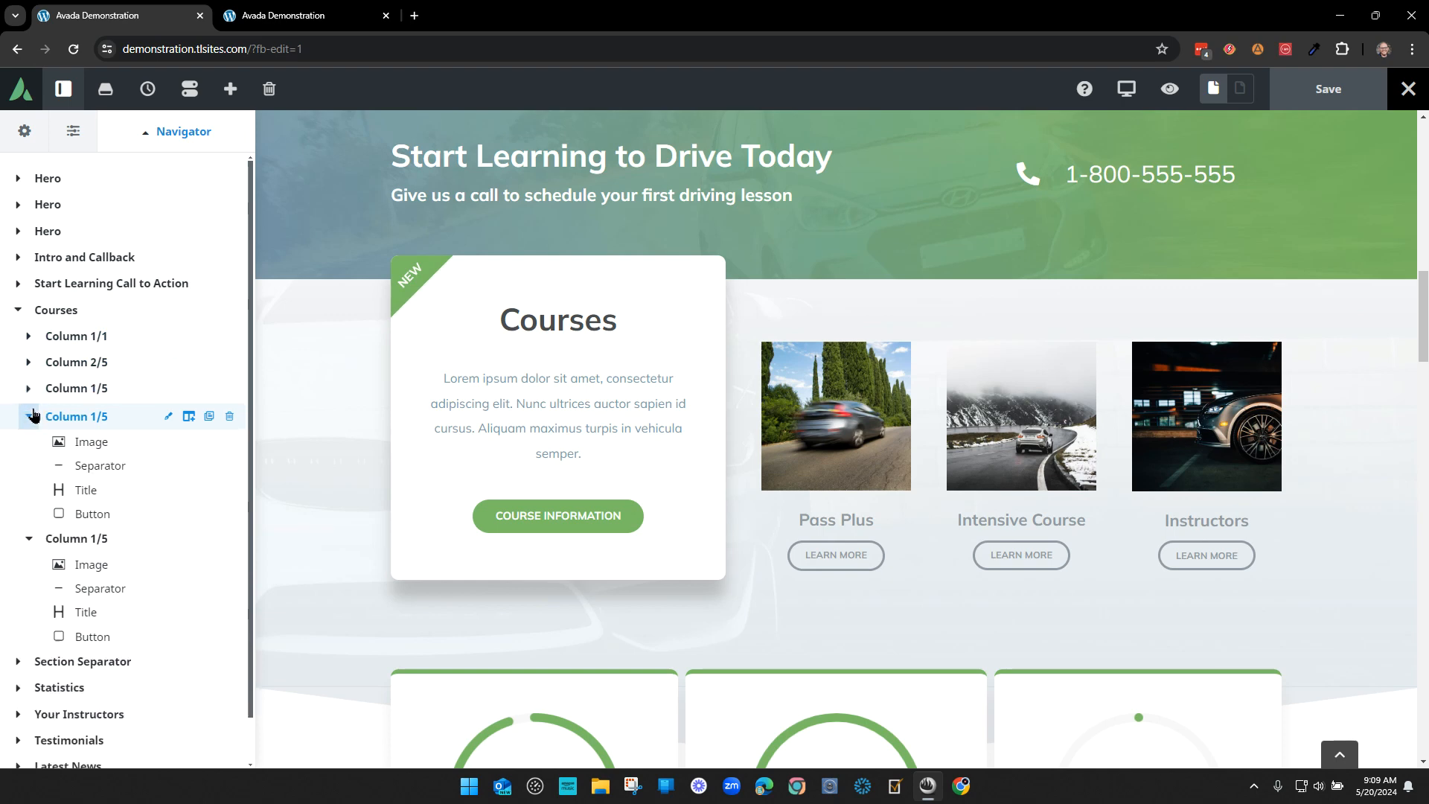
{"action": "left_click", "coordinate": [29, 415]}
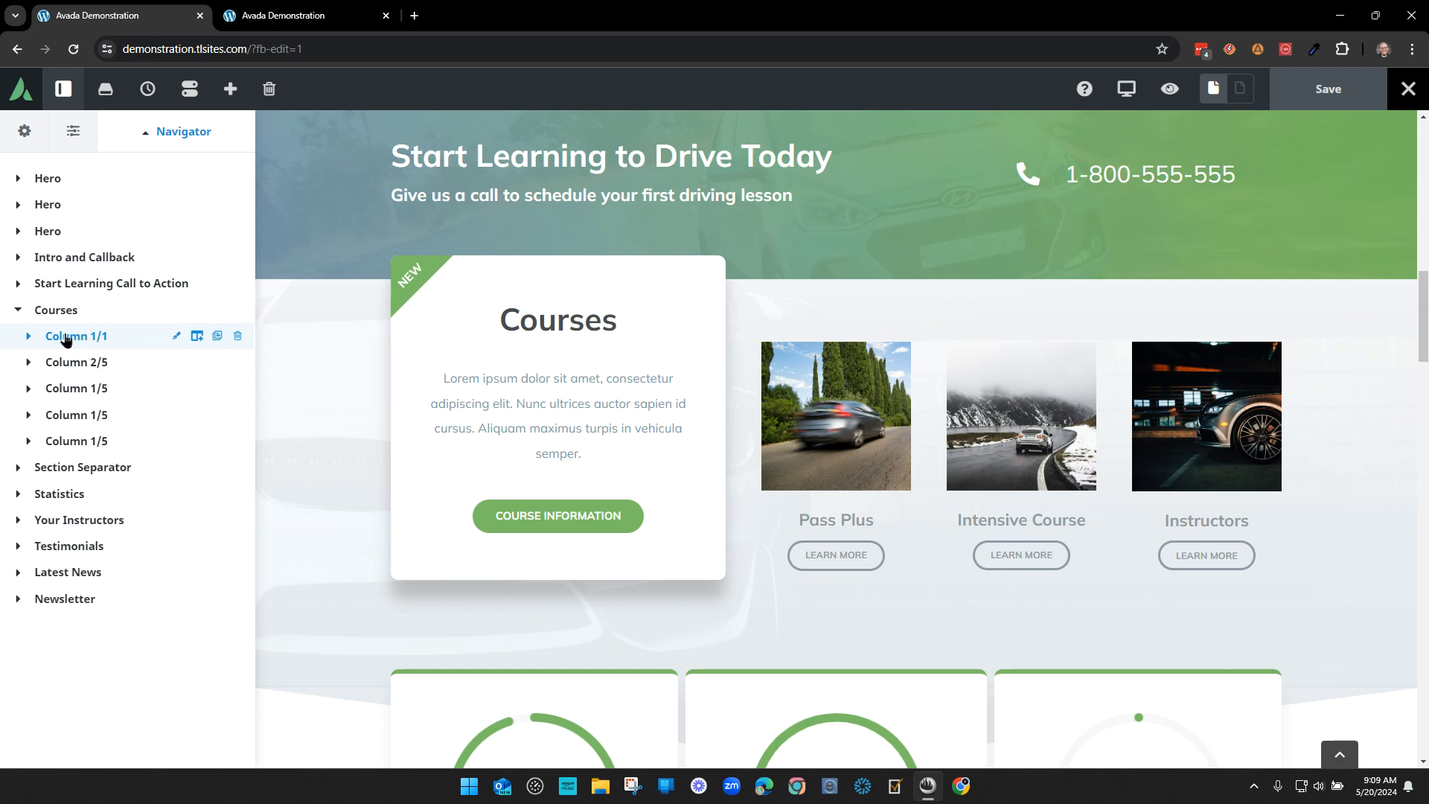
- Expand and collapse Column 1/1 of the Courses container, and expand the first Column 1/5 to show its elements
{"action": "left_click", "coordinate": [28, 336]}
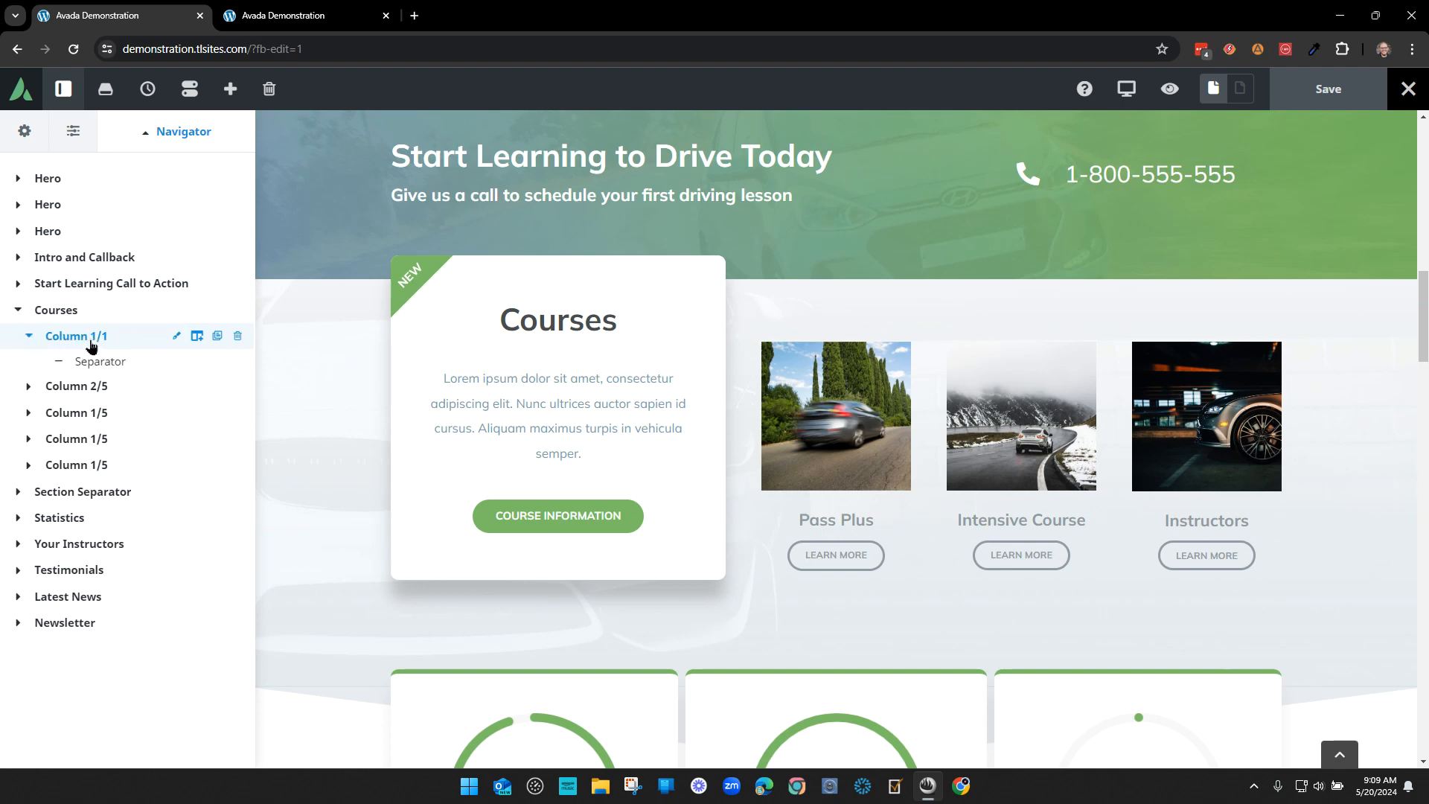
{"action": "left_click", "coordinate": [52, 336]}
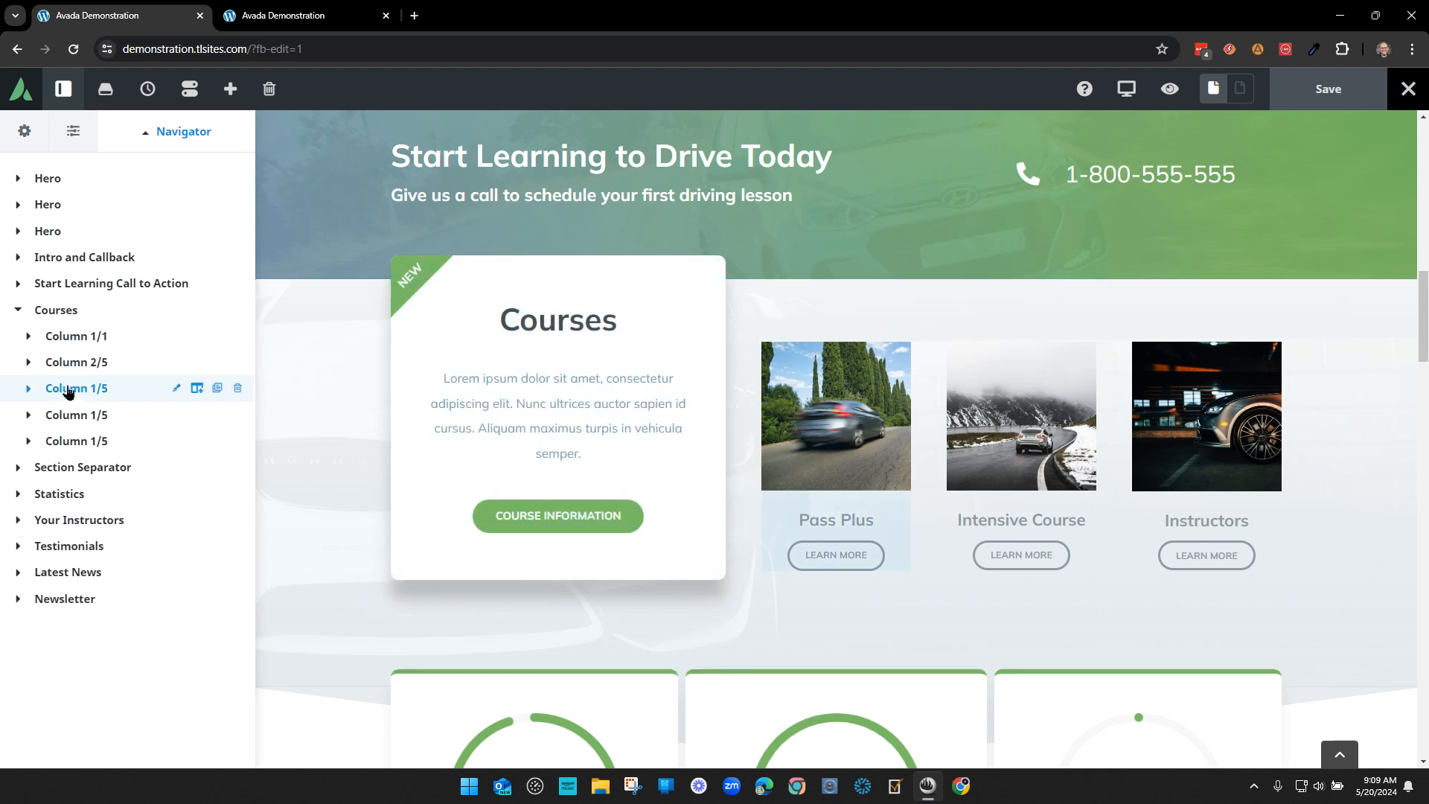
{"action": "left_click", "coordinate": [29, 388]}
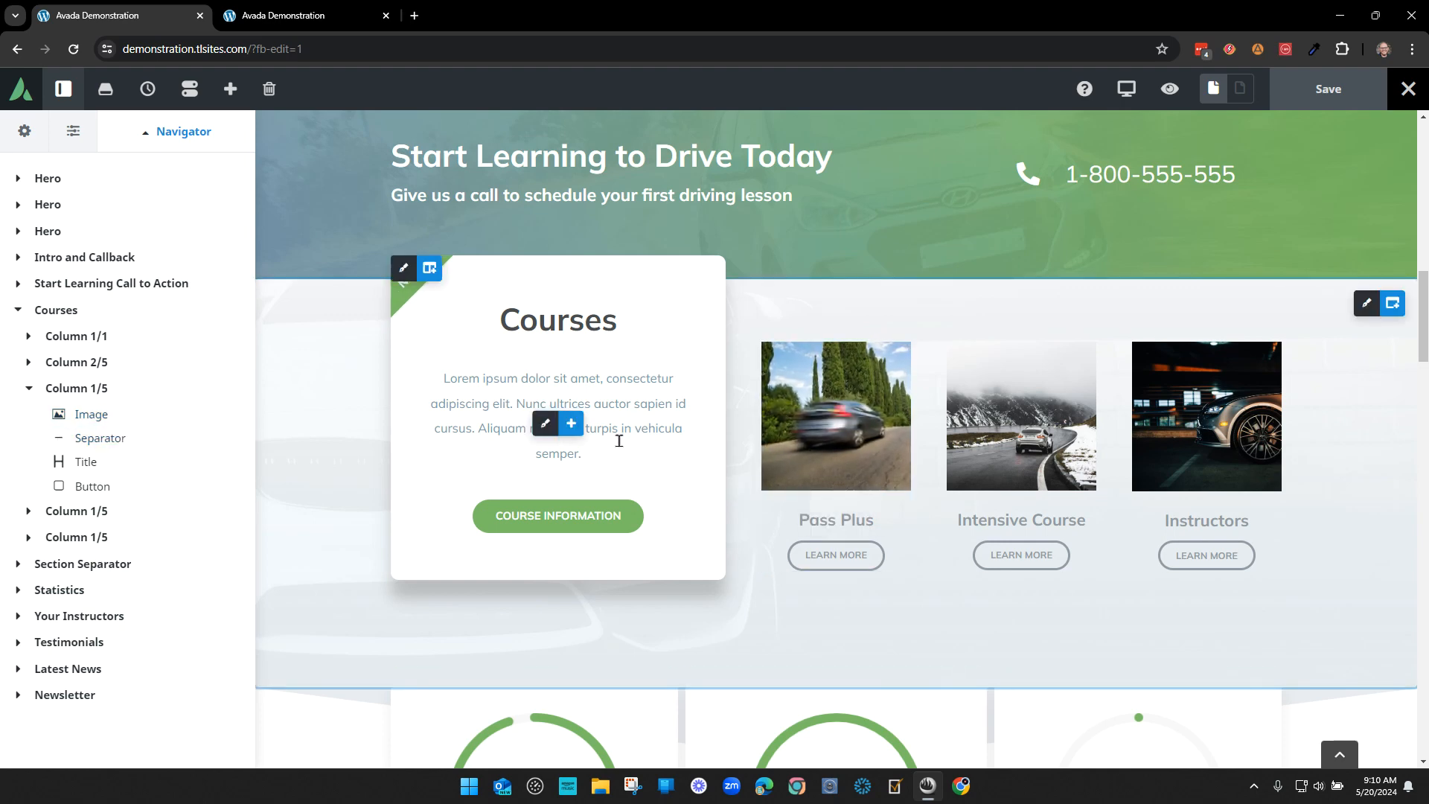
- Append "change example" to the Courses card paragraph and select part of the text to show the inline formatting options
{"action": "left_click", "coordinate": [670, 460]}
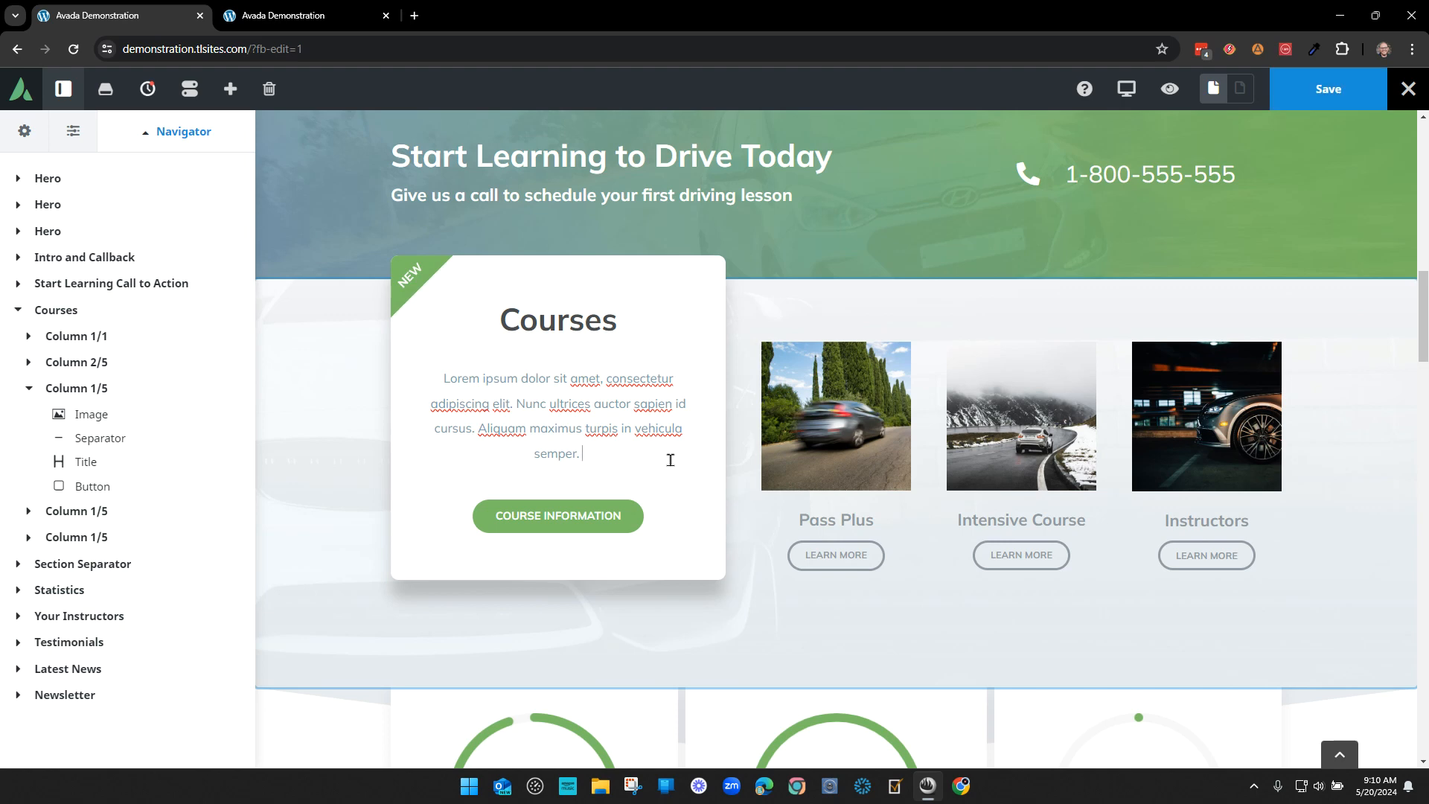
{"action": "type", "text": "change example"}
{"action": "left_click_drag", "start_coordinate": [500, 387], "coordinate": [610, 429]}
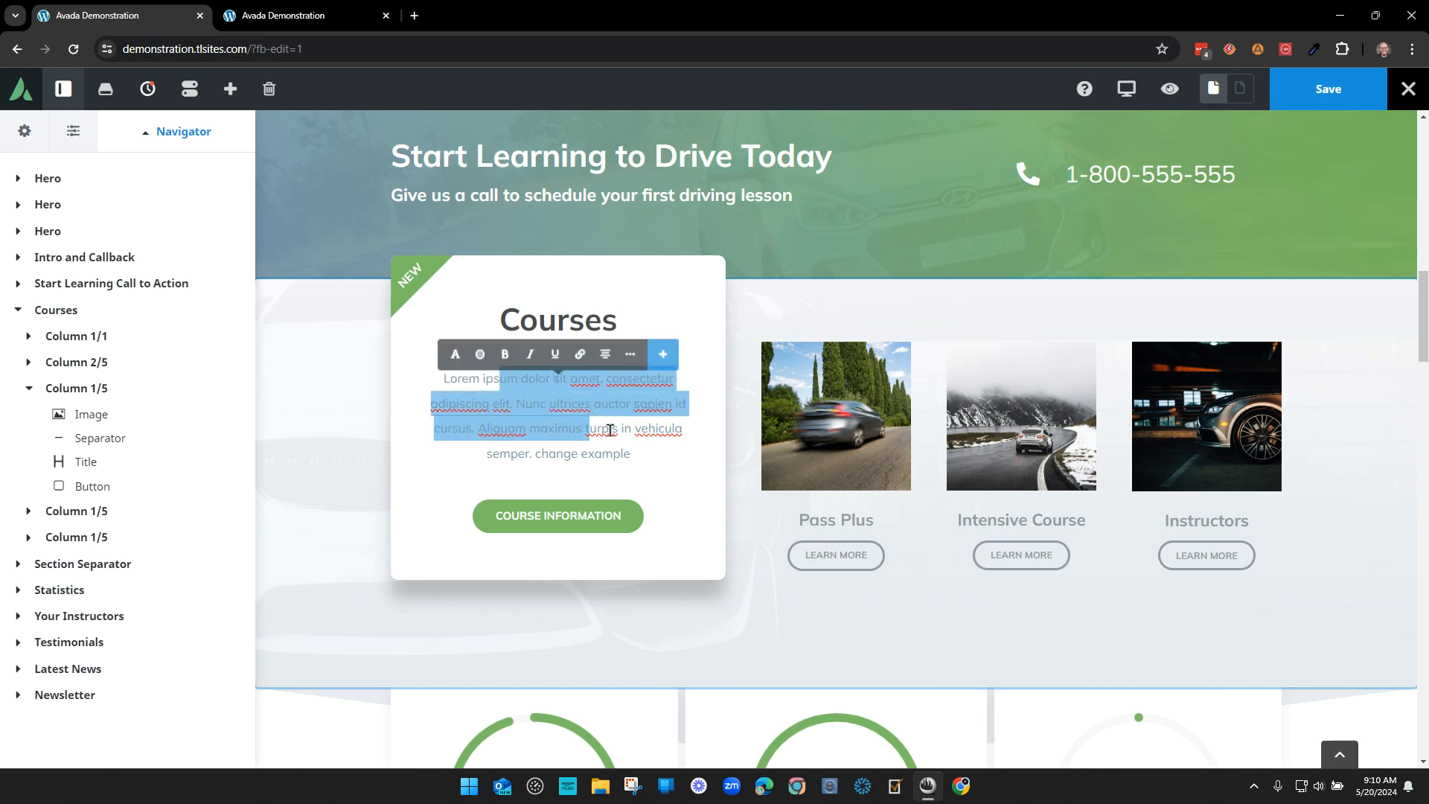
{"action": "left_click", "coordinate": [610, 429]}
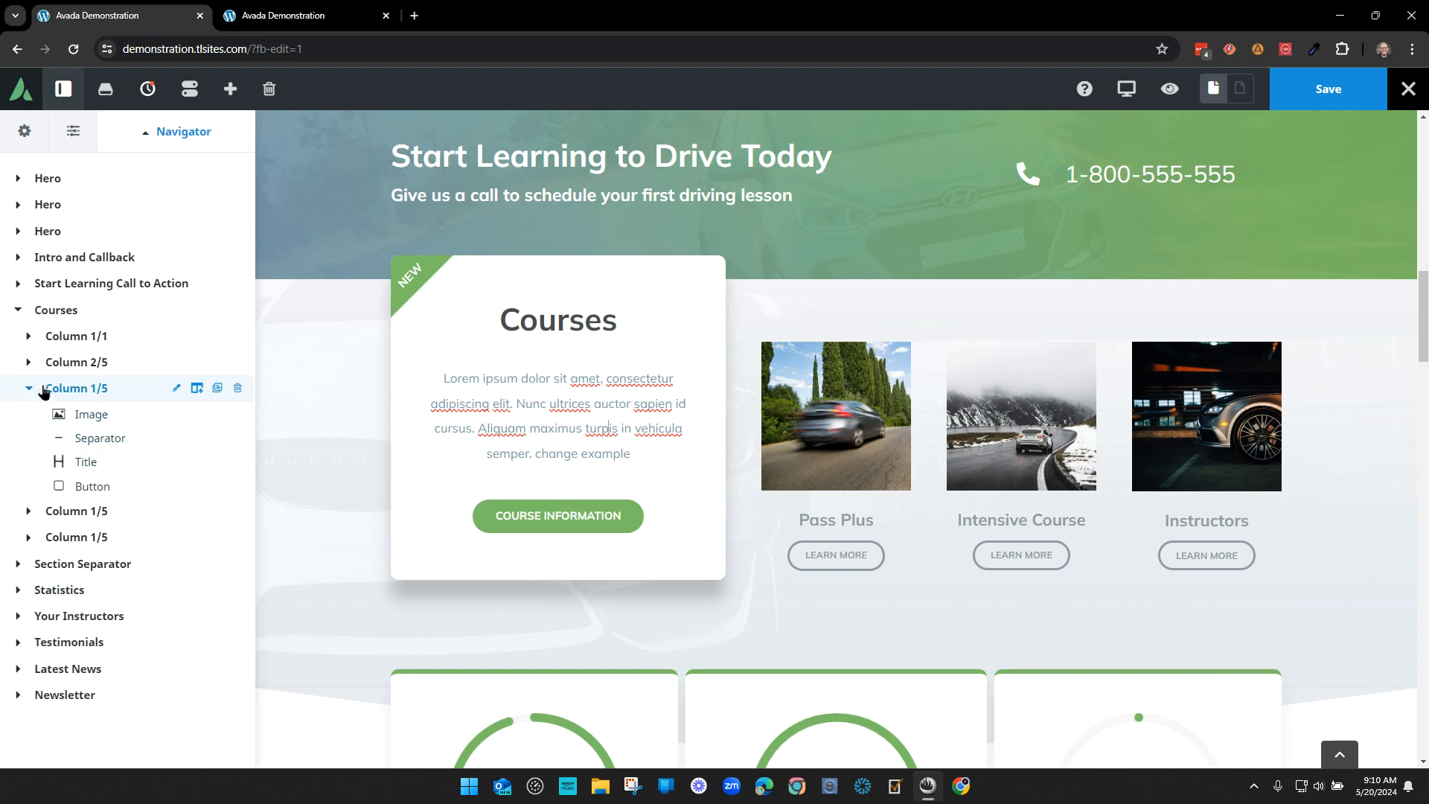
- Collapse the first Column 1/5 of Courses, expand the whole Navigator tree and collapse Start Learning Call to Action
{"action": "left_click", "coordinate": [18, 390]}
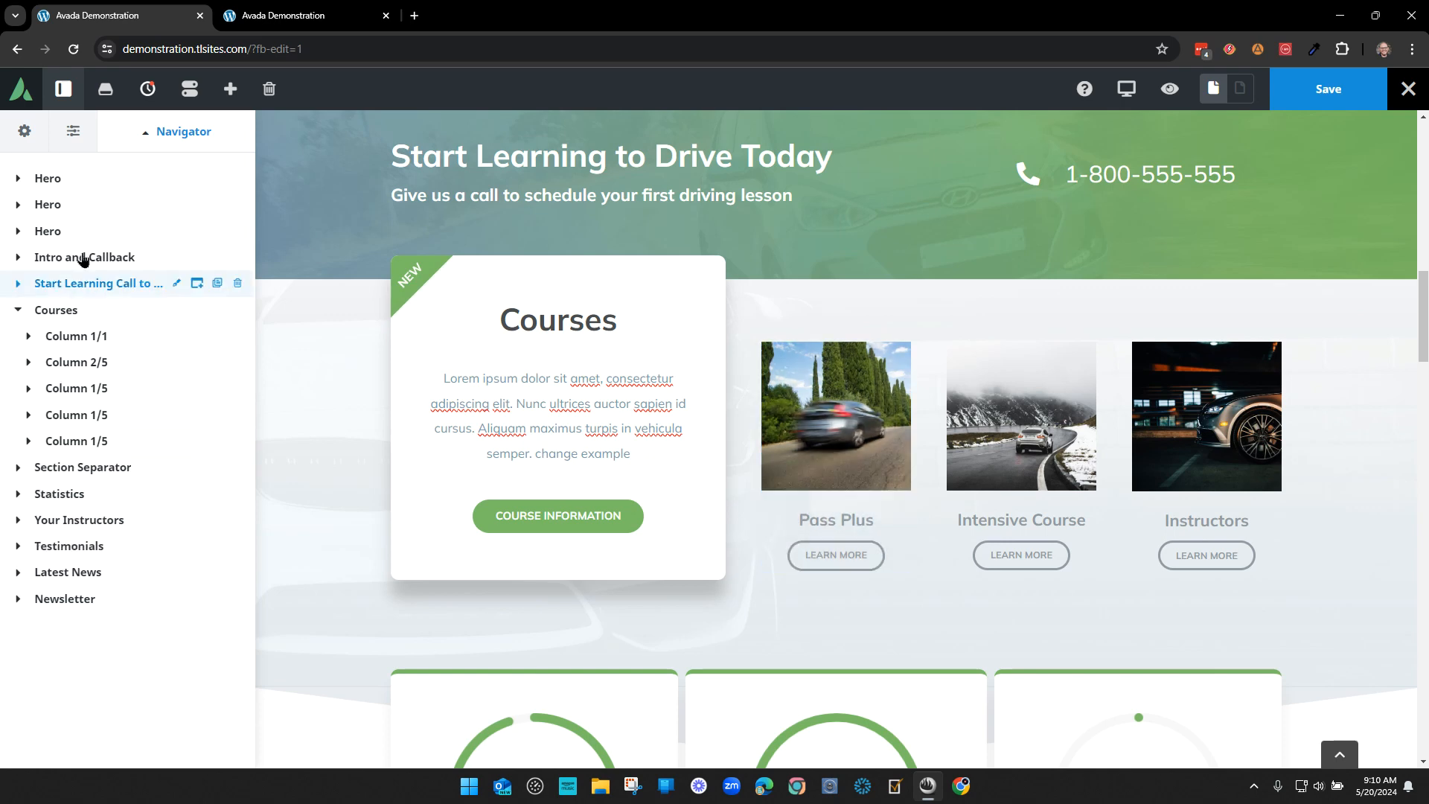
{"action": "left_click", "coordinate": [145, 135]}
{"action": "scroll", "coordinate": [109, 355], "scroll_direction": "down", "scroll_amount": 2}
{"action": "scroll", "coordinate": [123, 368], "scroll_direction": "down", "scroll_amount": 5}
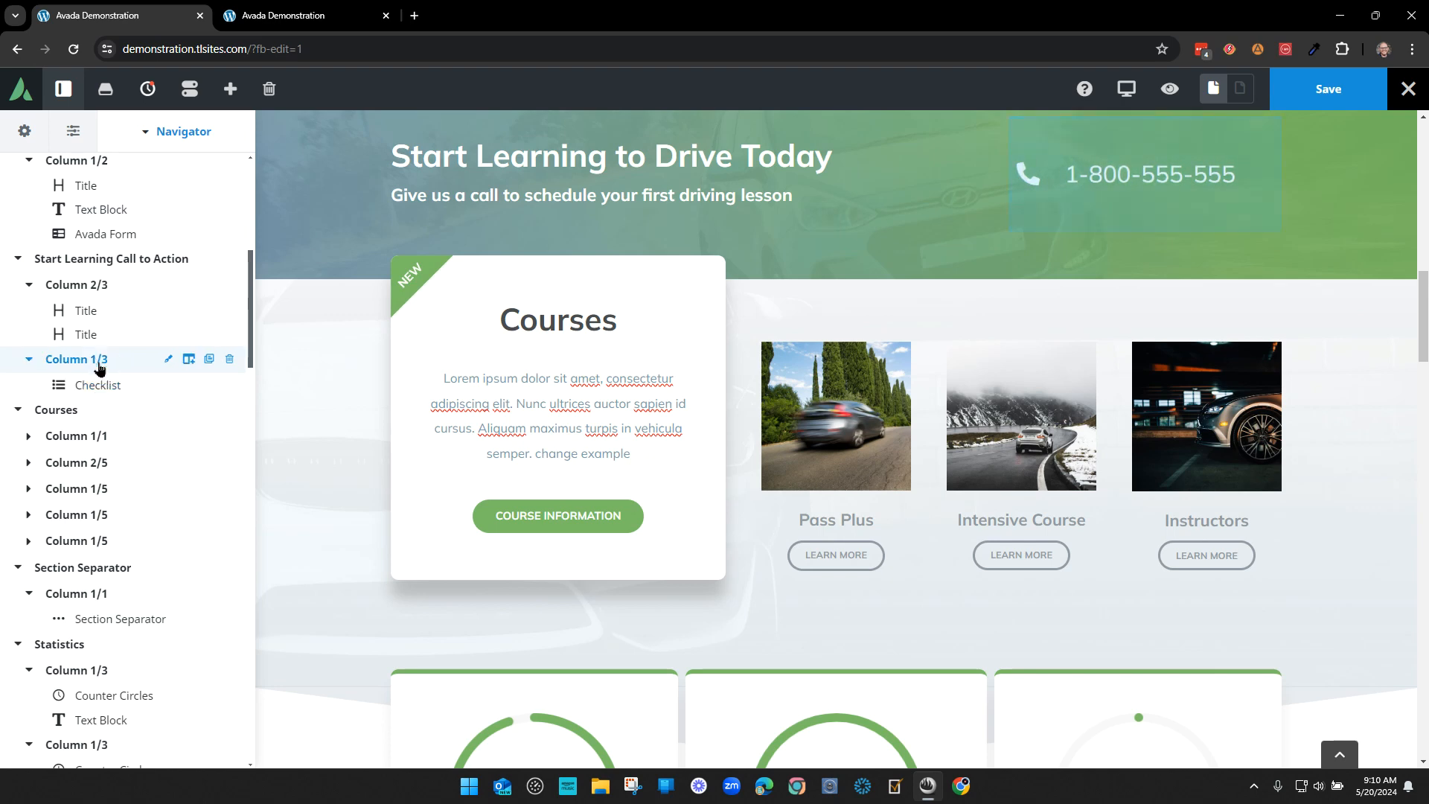
{"action": "left_click", "coordinate": [19, 260]}
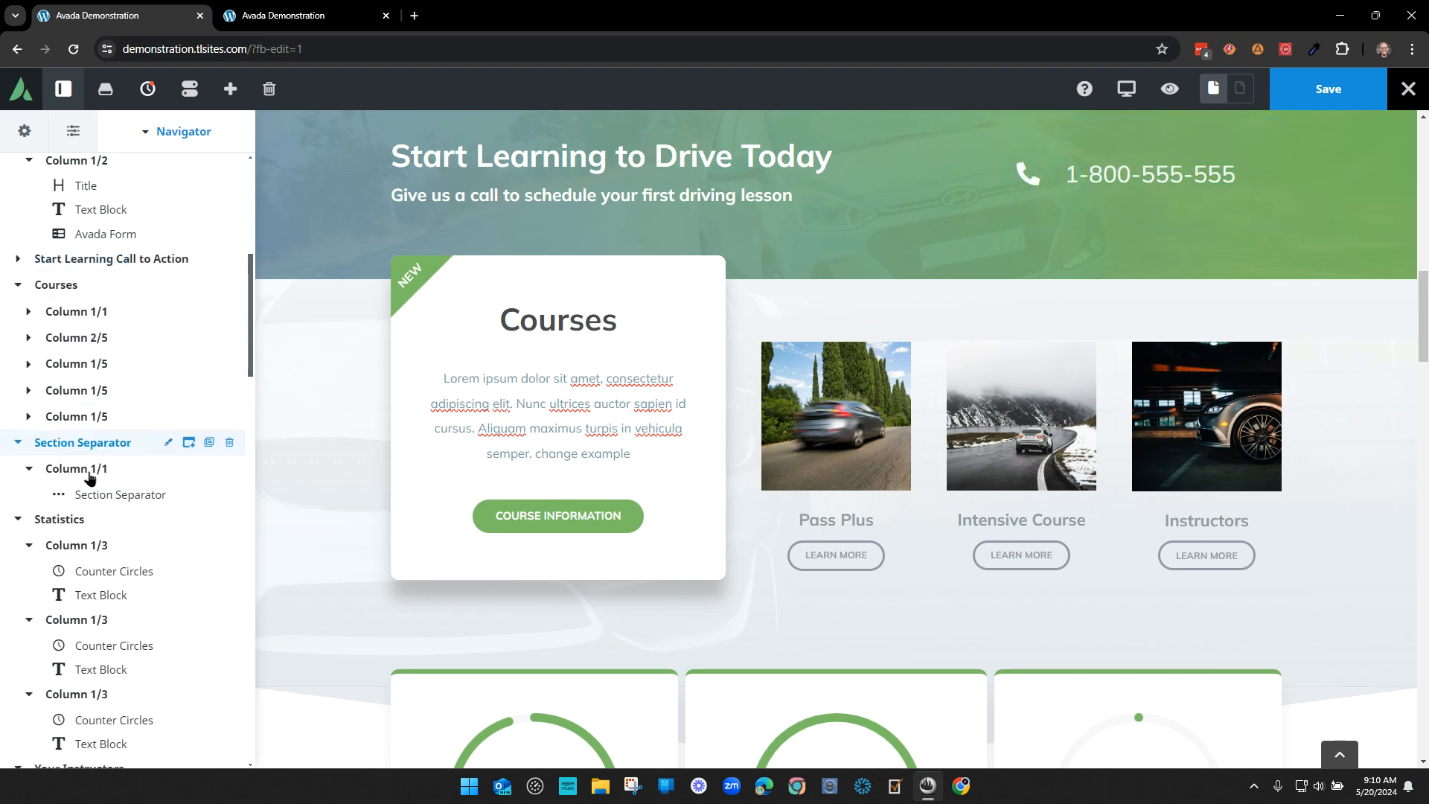
- Duplicate the 95% counter circle in the first Statistics column, delete the copy and view the circle's settings
{"action": "left_click", "coordinate": [118, 570]}
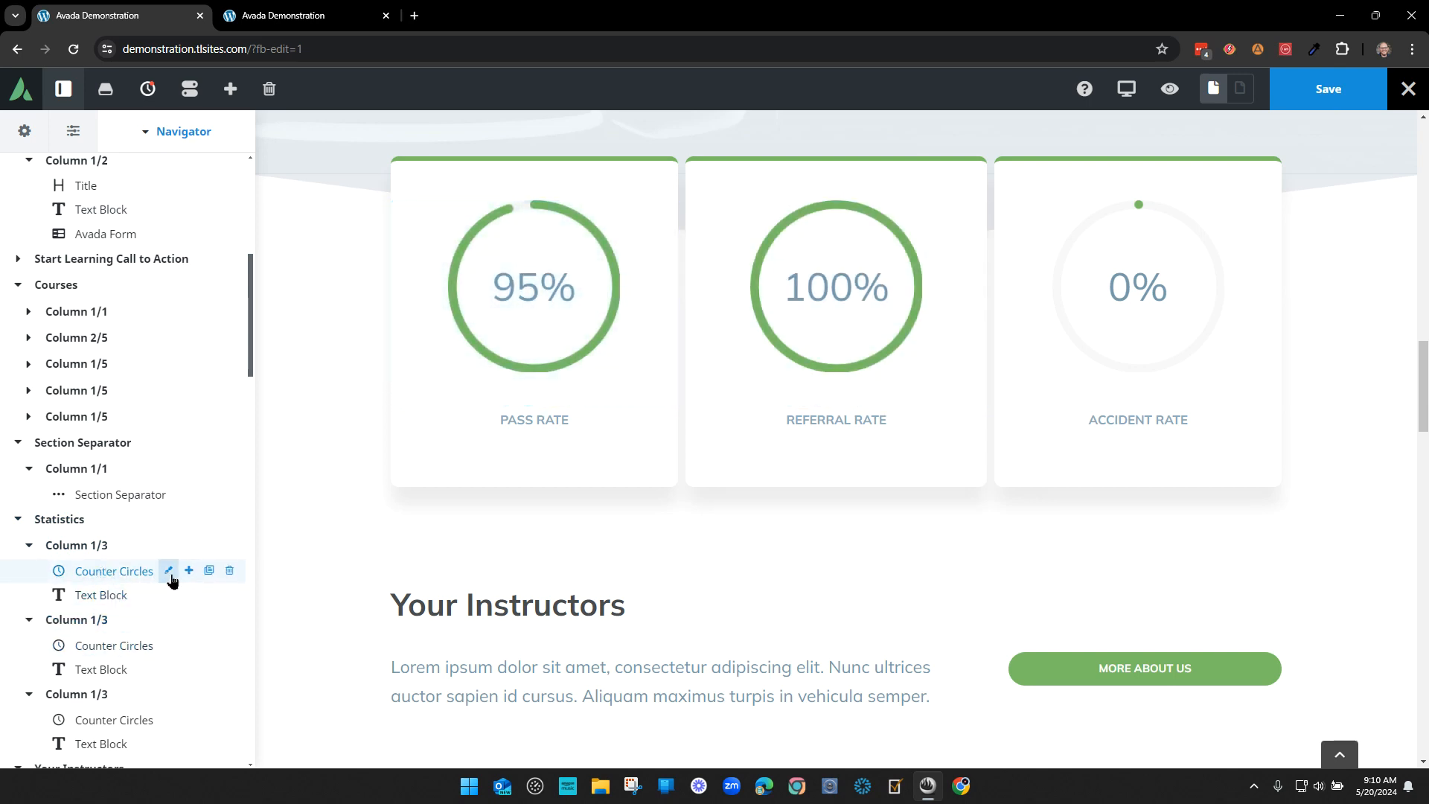
{"action": "left_click", "coordinate": [169, 573]}
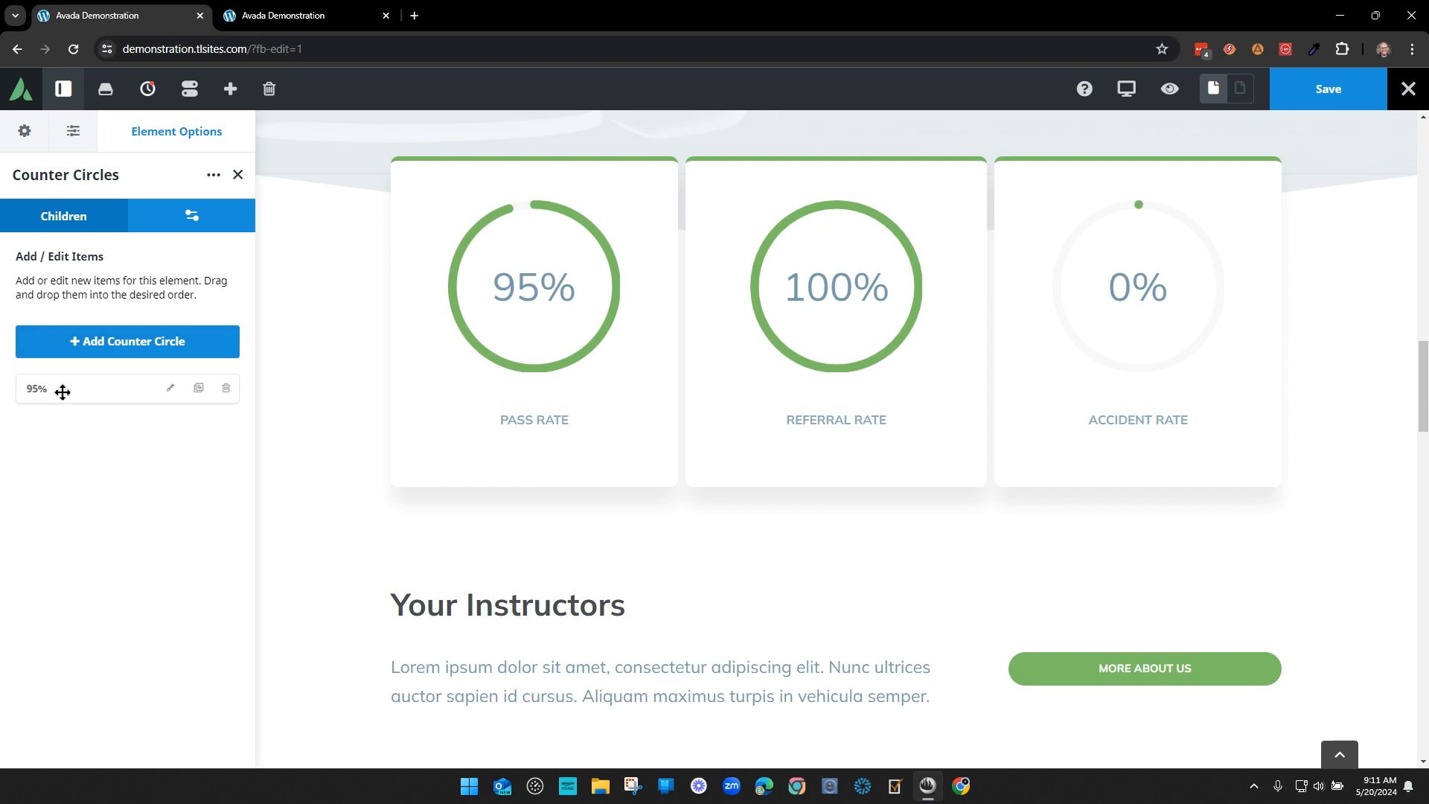
{"action": "left_click", "coordinate": [199, 388]}
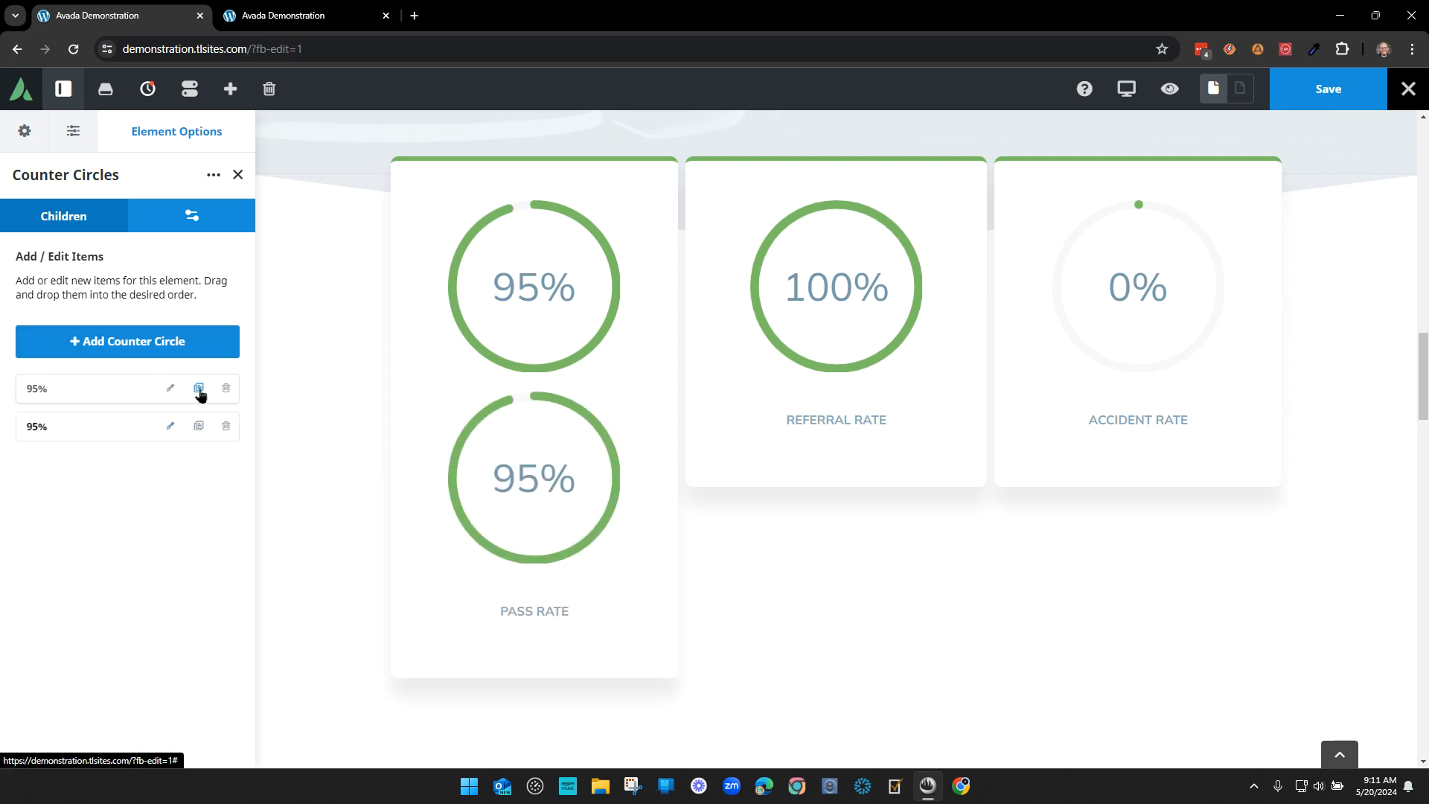
{"action": "left_click", "coordinate": [226, 426]}
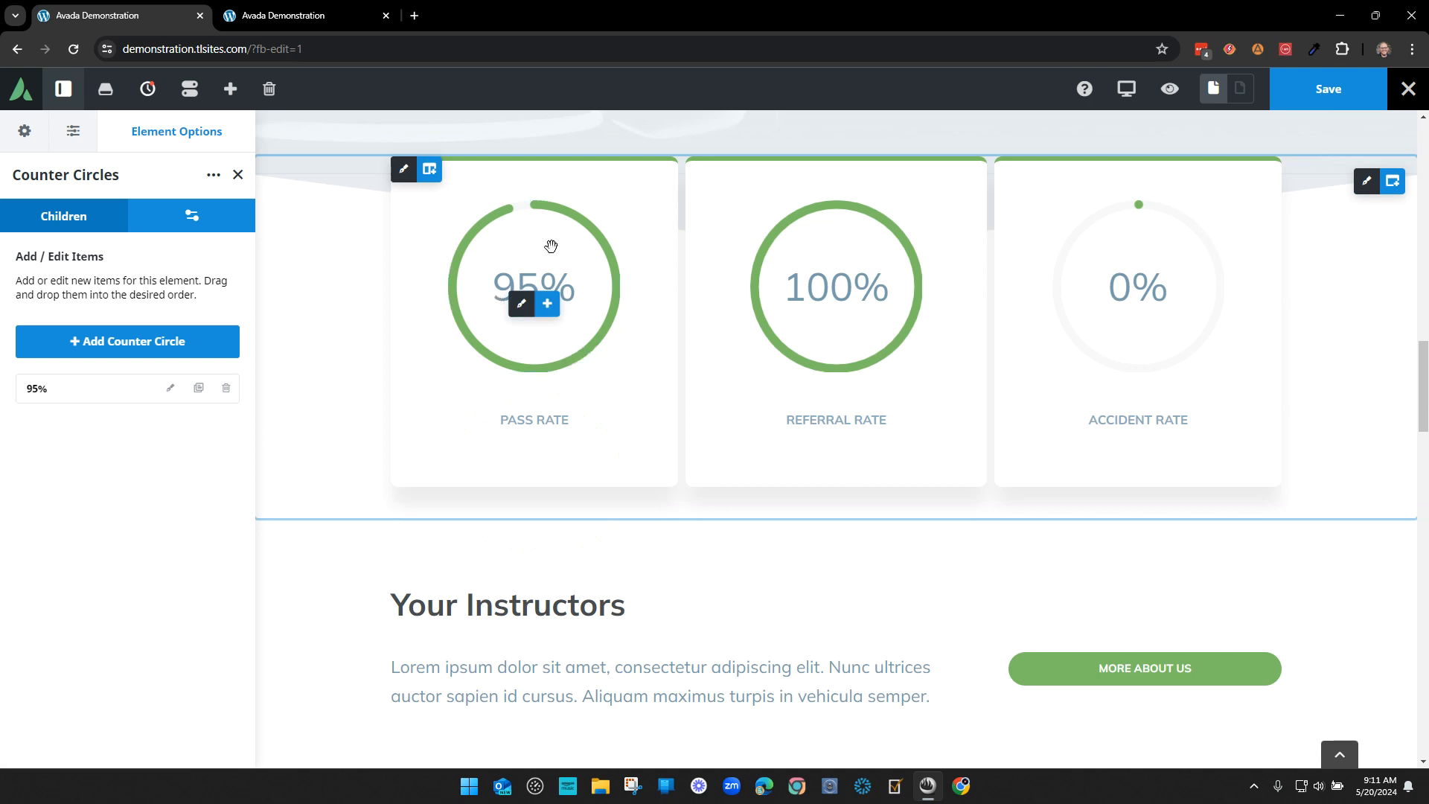
{"action": "left_click", "coordinate": [171, 389]}
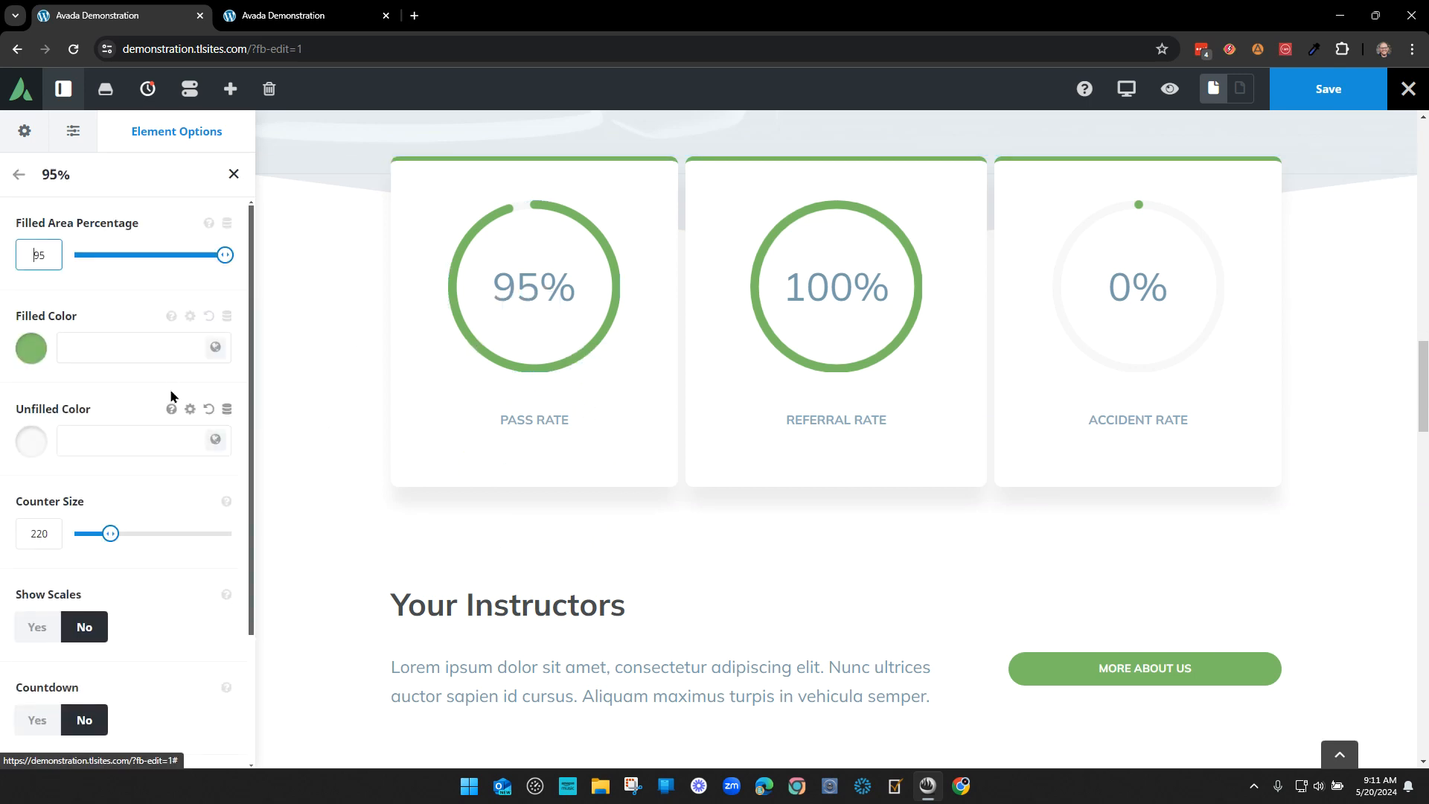
{"action": "left_click", "coordinate": [233, 175]}
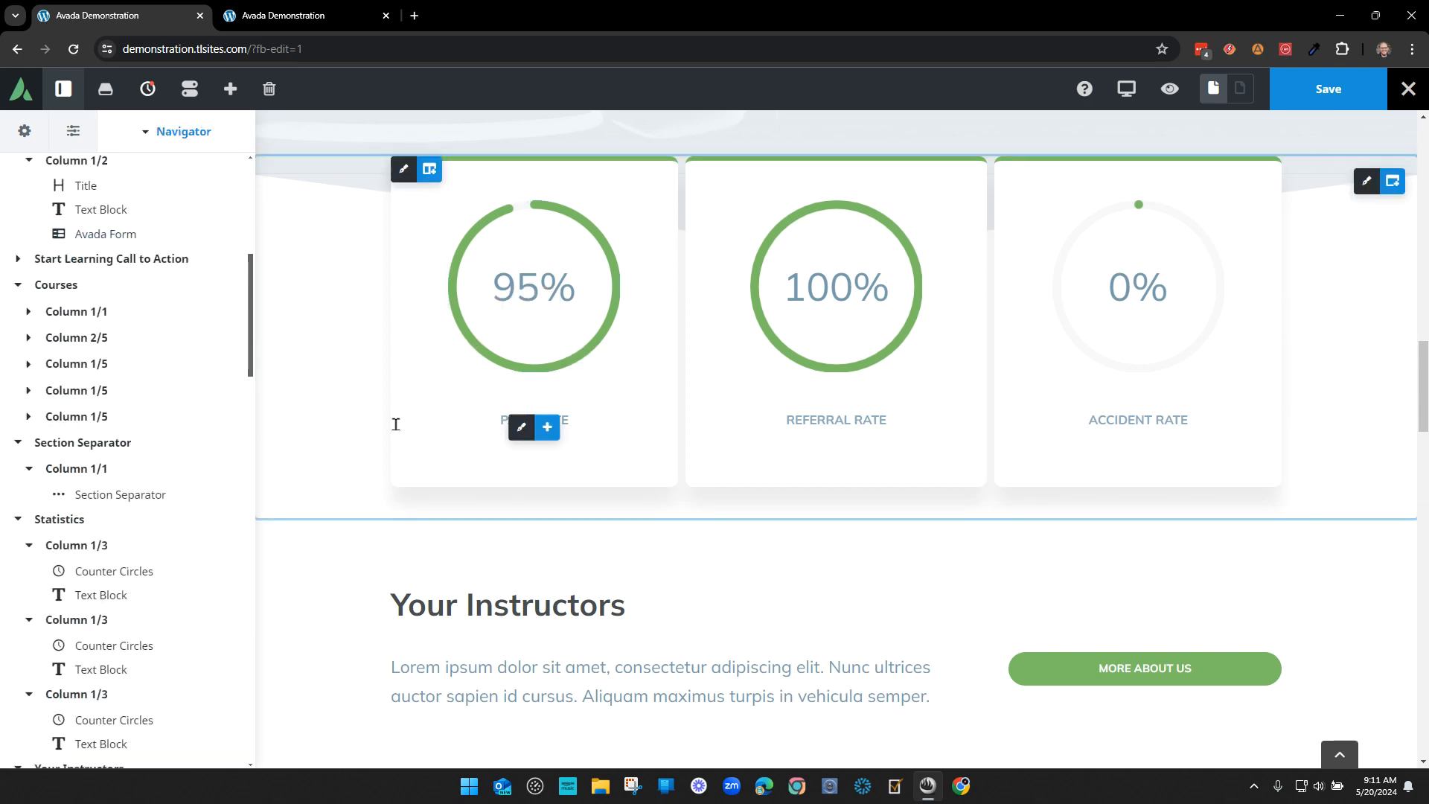
- Collapse the Section Separator and Courses containers in the Navigator and save the home page
{"action": "left_click", "coordinate": [19, 444]}
{"action": "left_click", "coordinate": [19, 284]}
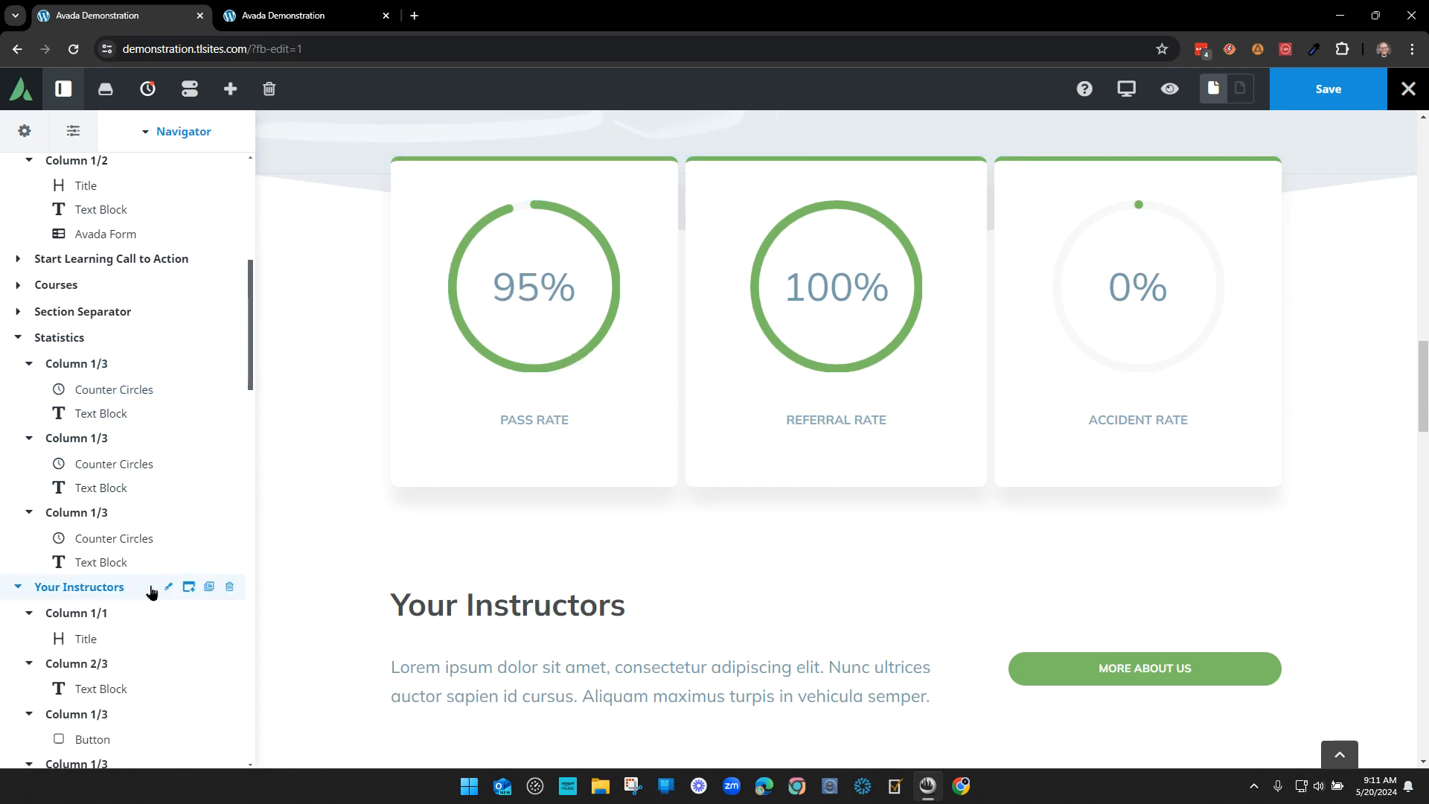
{"action": "scroll", "coordinate": [796, 432], "scroll_direction": "up", "scroll_amount": 8}
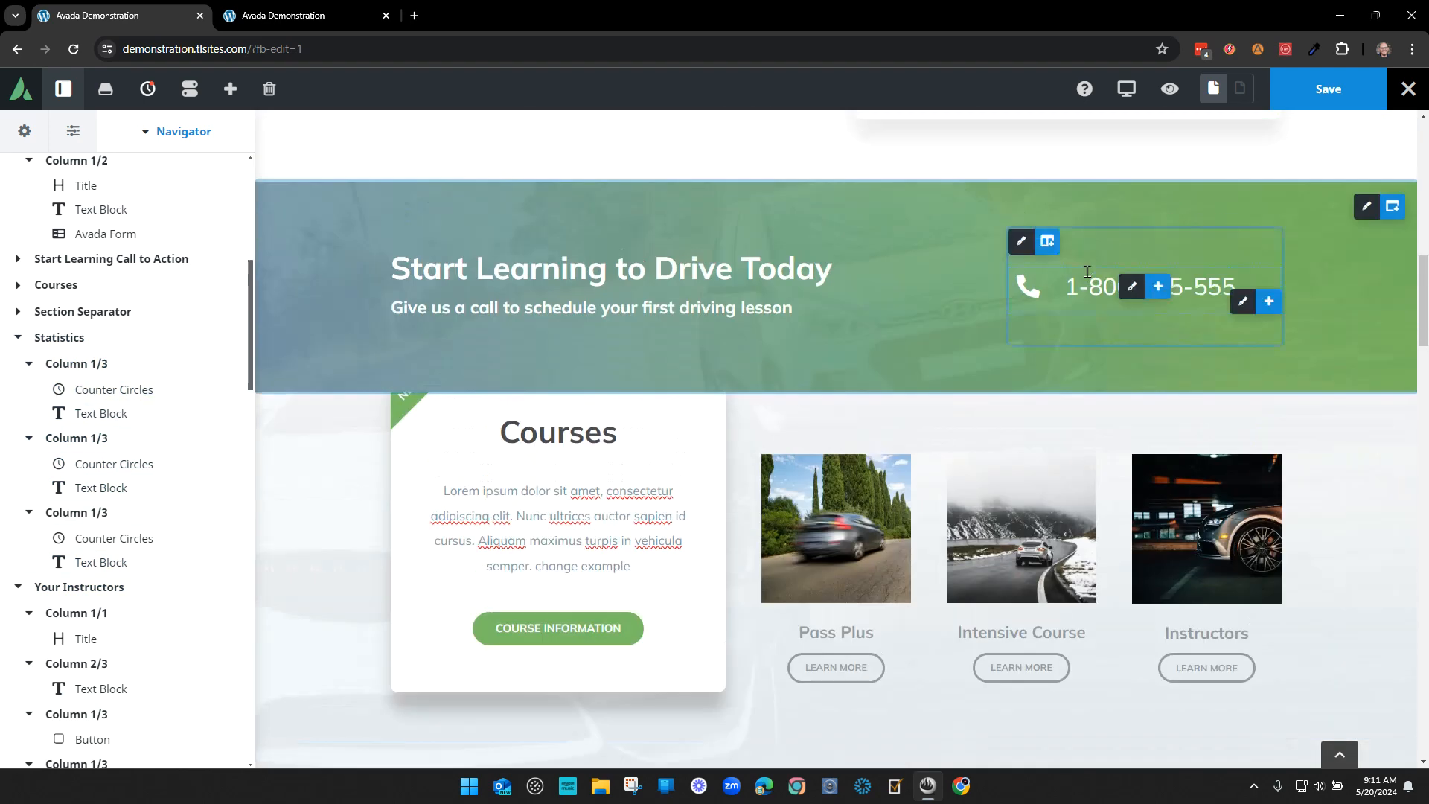
{"action": "key", "text": "ctrl+s"}
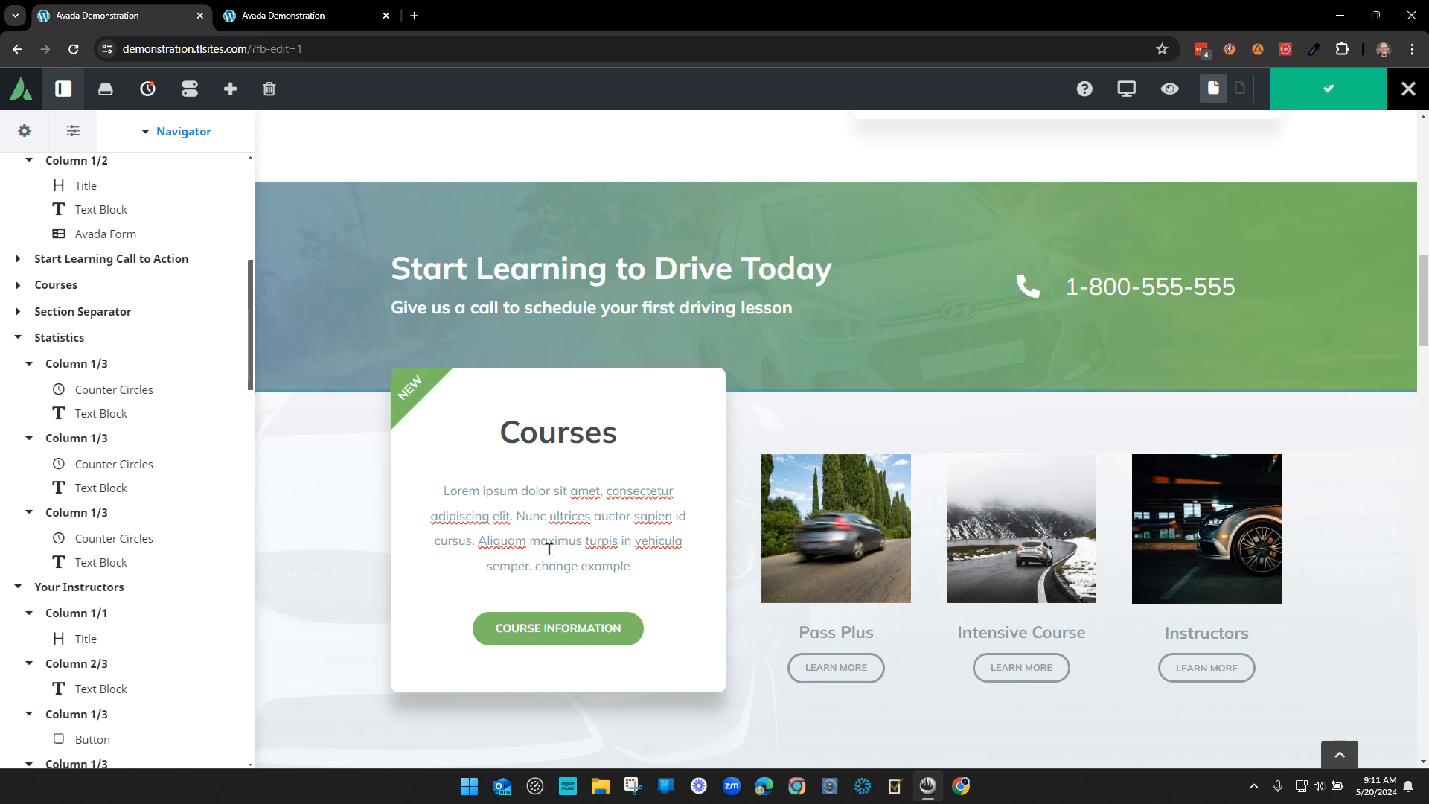
- Open the About page in the builder from the site header and collapse all its containers in the Navigator
{"action": "scroll", "coordinate": [821, 477], "scroll_direction": "up", "scroll_amount": 12}
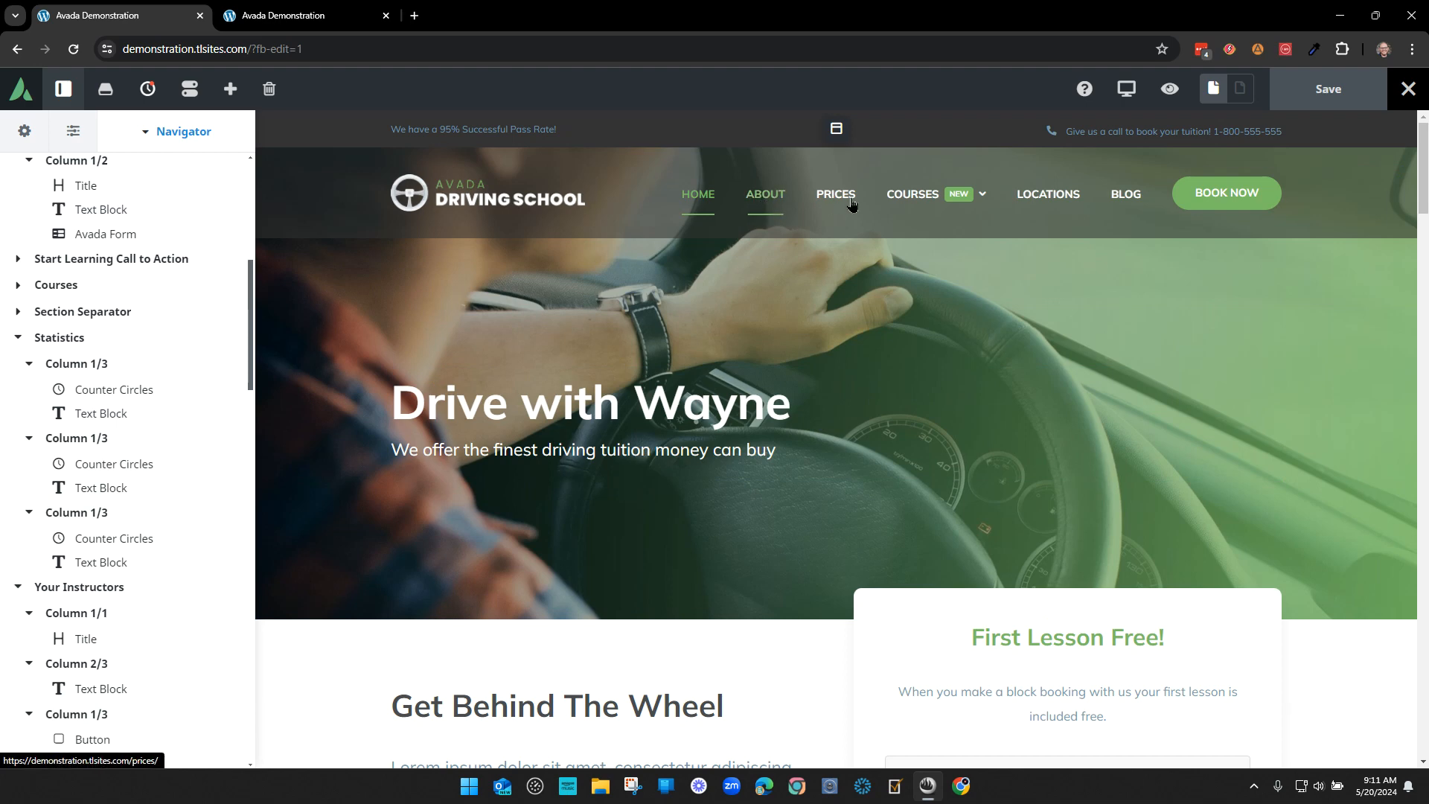
{"action": "left_click", "coordinate": [755, 197]}
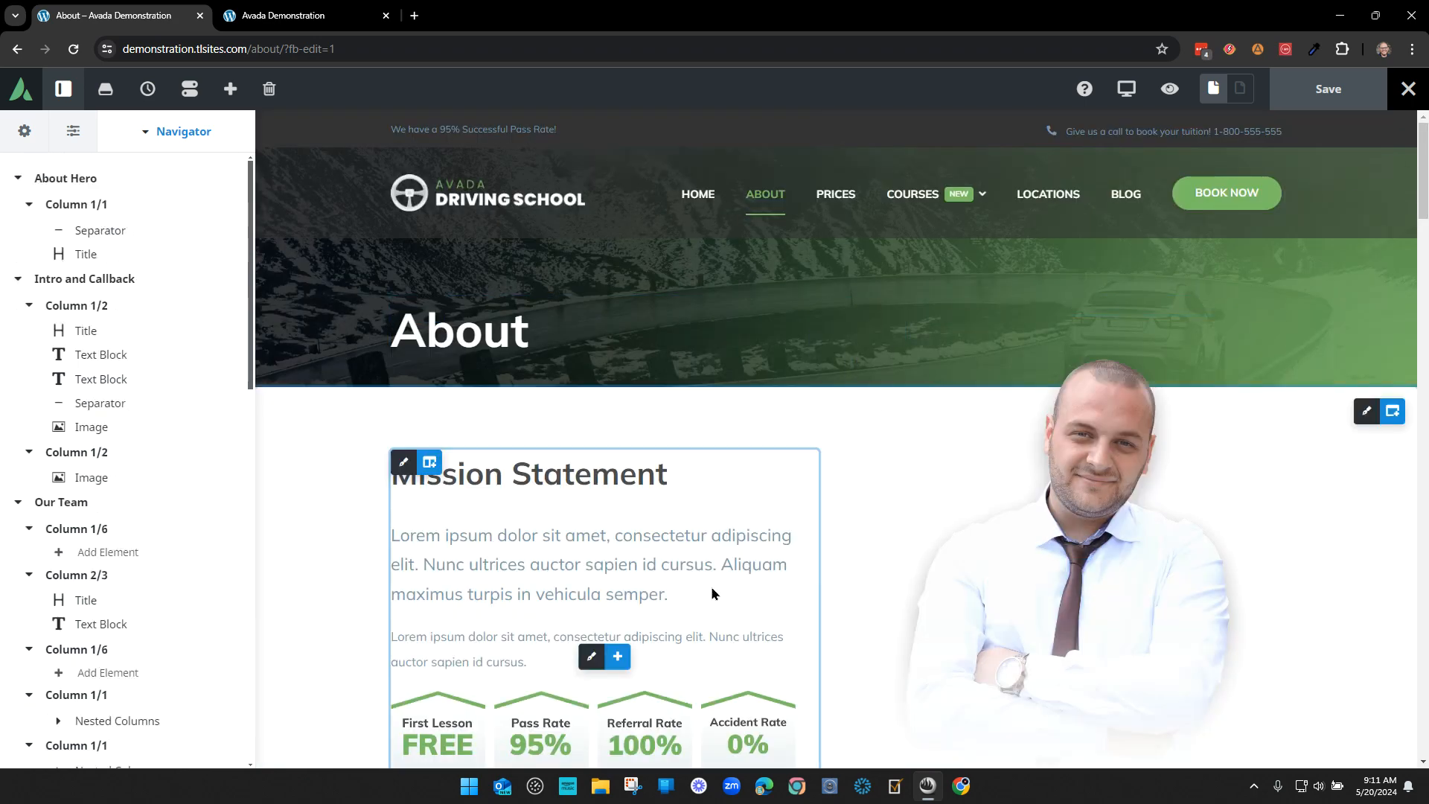
{"action": "left_click", "coordinate": [145, 133]}
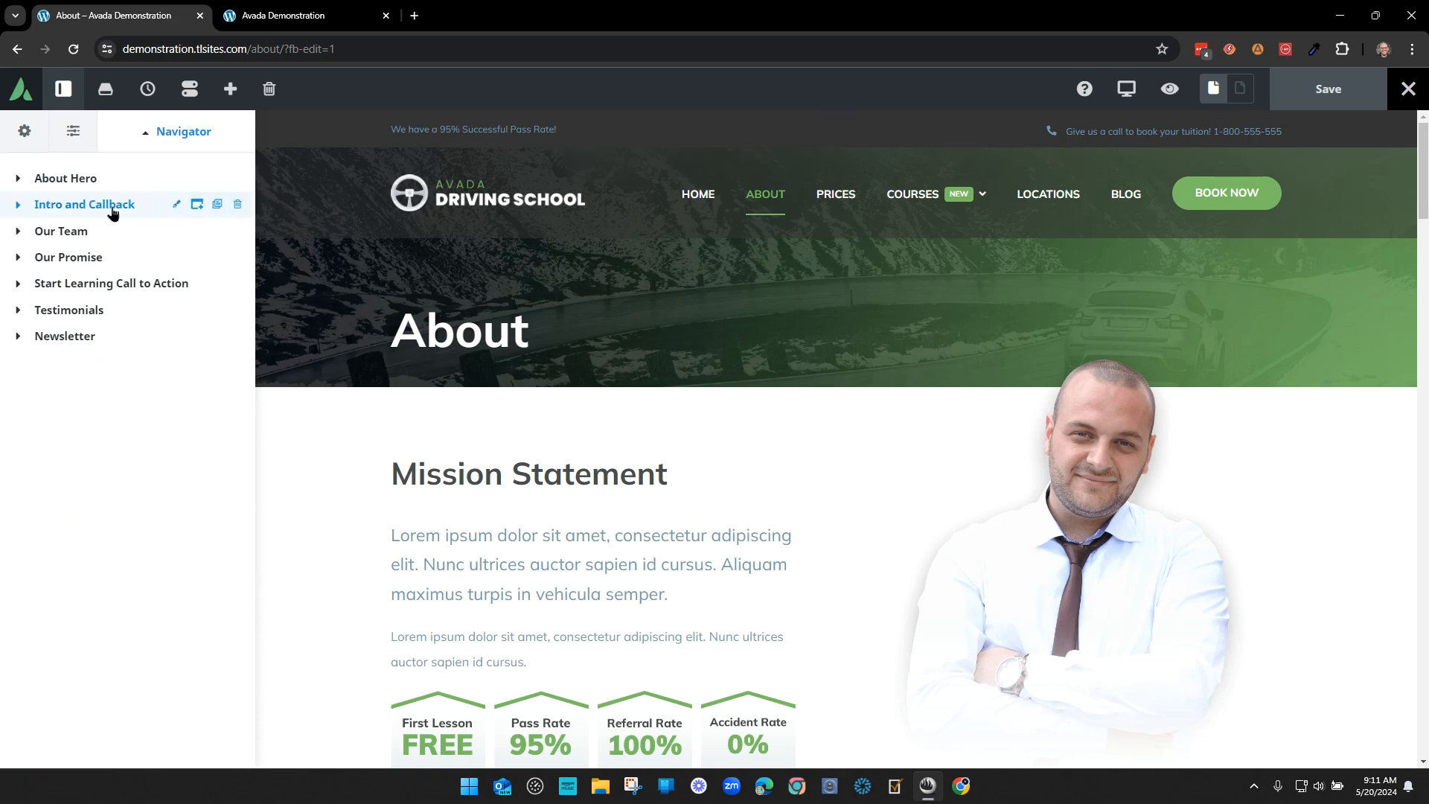
- Bring the Our Team container into view, expand it and collapse its two Column 1/6 entries and Column 2/3
{"action": "left_click", "coordinate": [61, 232]}
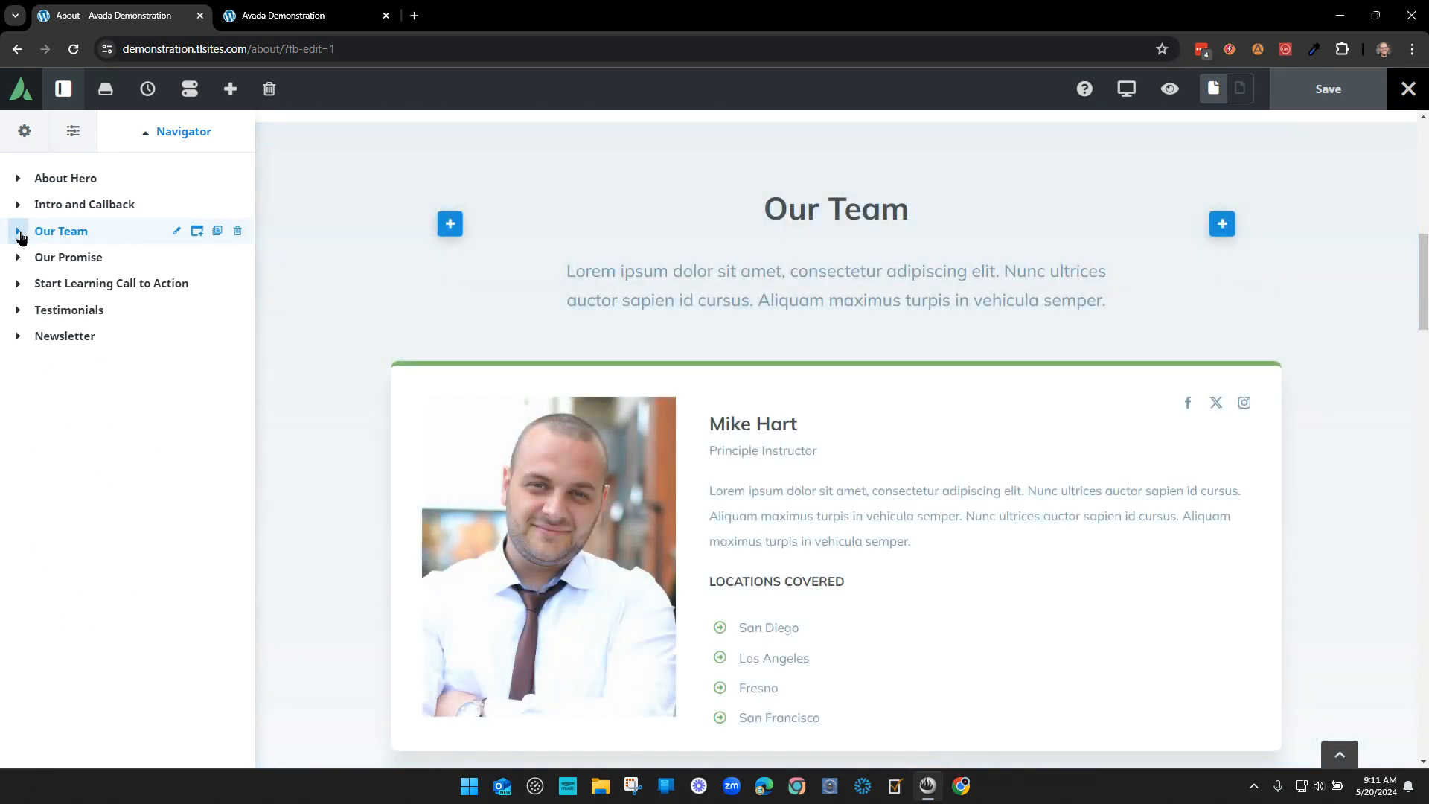
{"action": "left_click", "coordinate": [19, 233]}
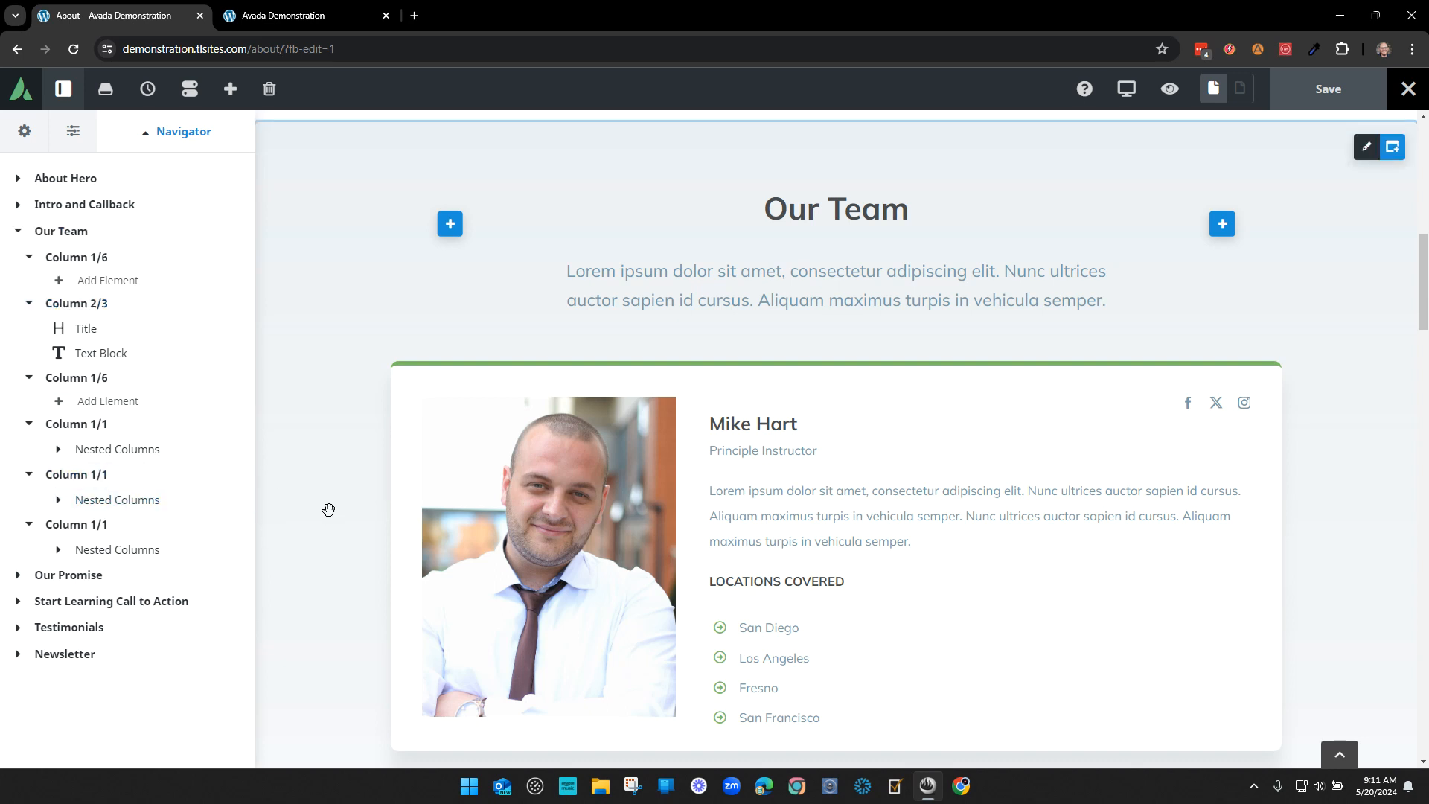
{"action": "left_click", "coordinate": [29, 258]}
{"action": "left_click", "coordinate": [29, 287]}
{"action": "left_click", "coordinate": [28, 309]}
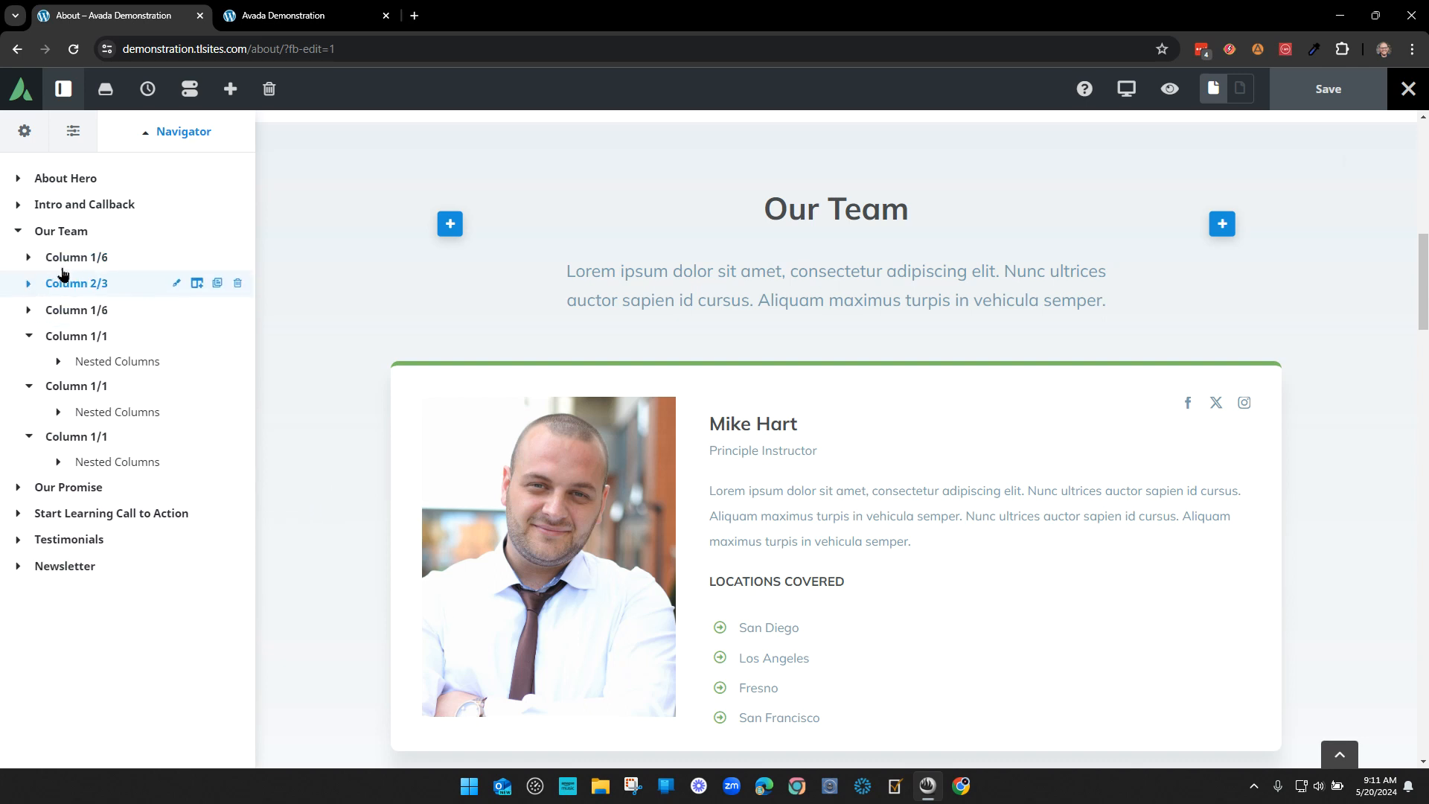
- Bring the first Column 1/1 of Our Team into view and expand its Nested Columns to examine the nested elements
{"action": "left_click", "coordinate": [89, 339]}
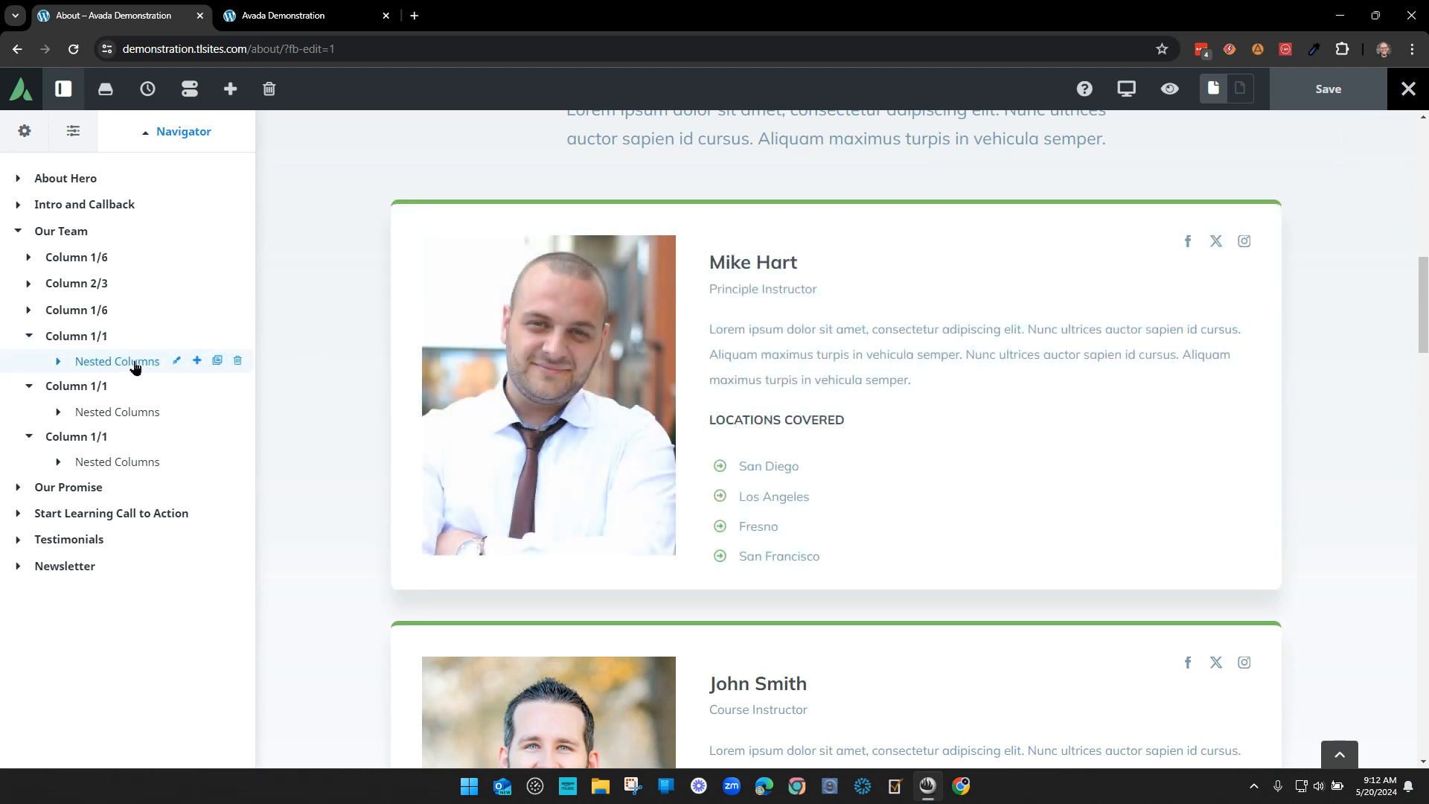
{"action": "left_click", "coordinate": [58, 362]}
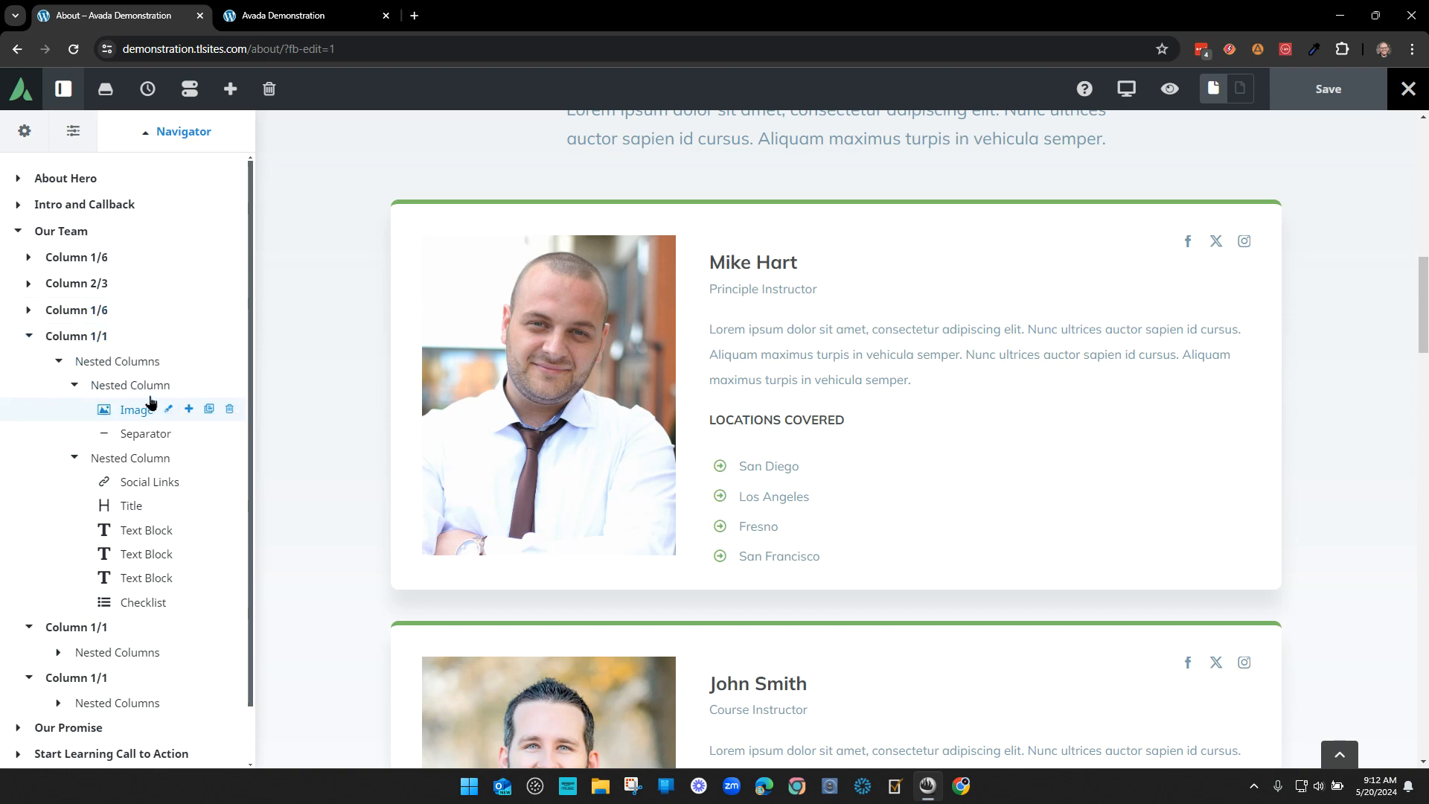
{"action": "left_click", "coordinate": [59, 361]}
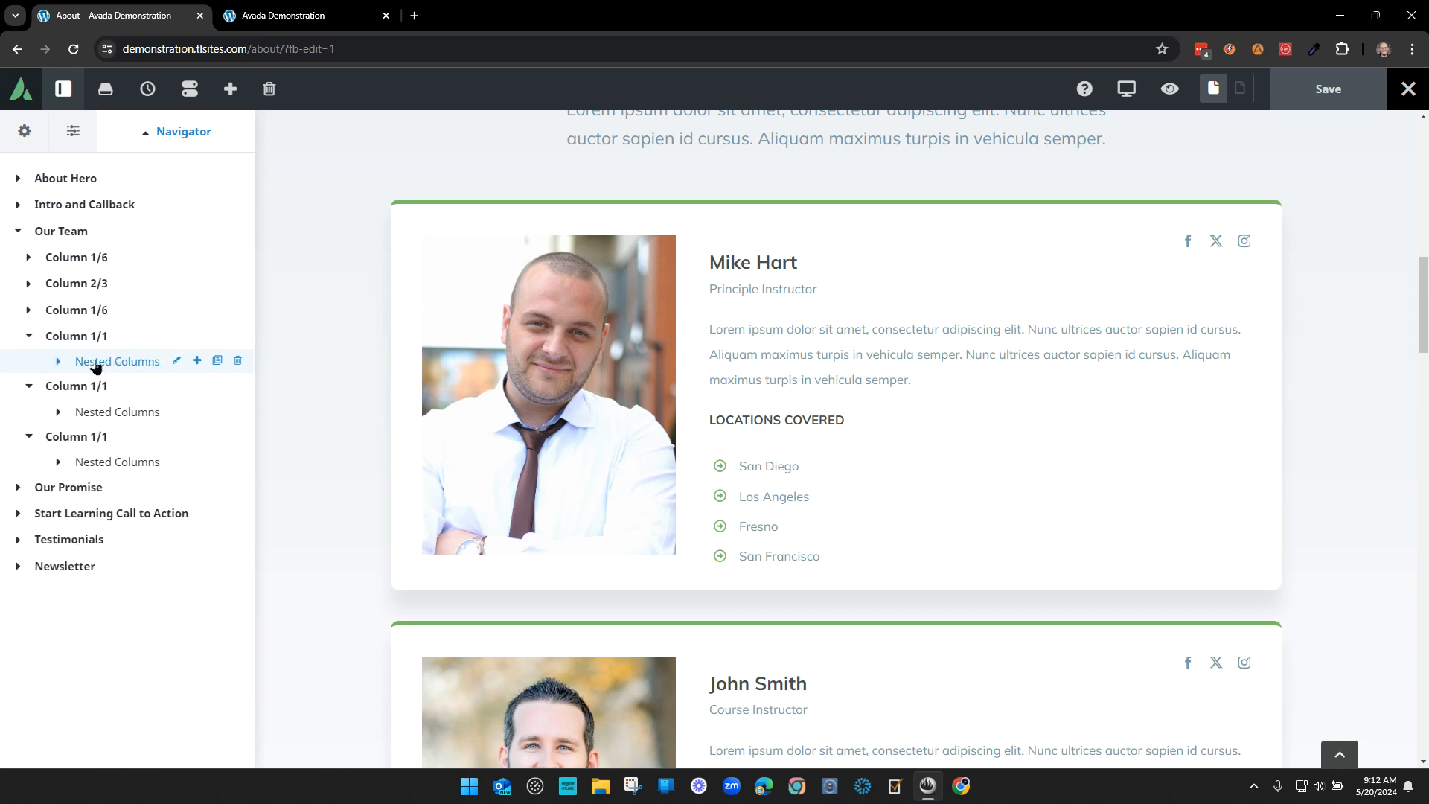
{"action": "left_click", "coordinate": [59, 361]}
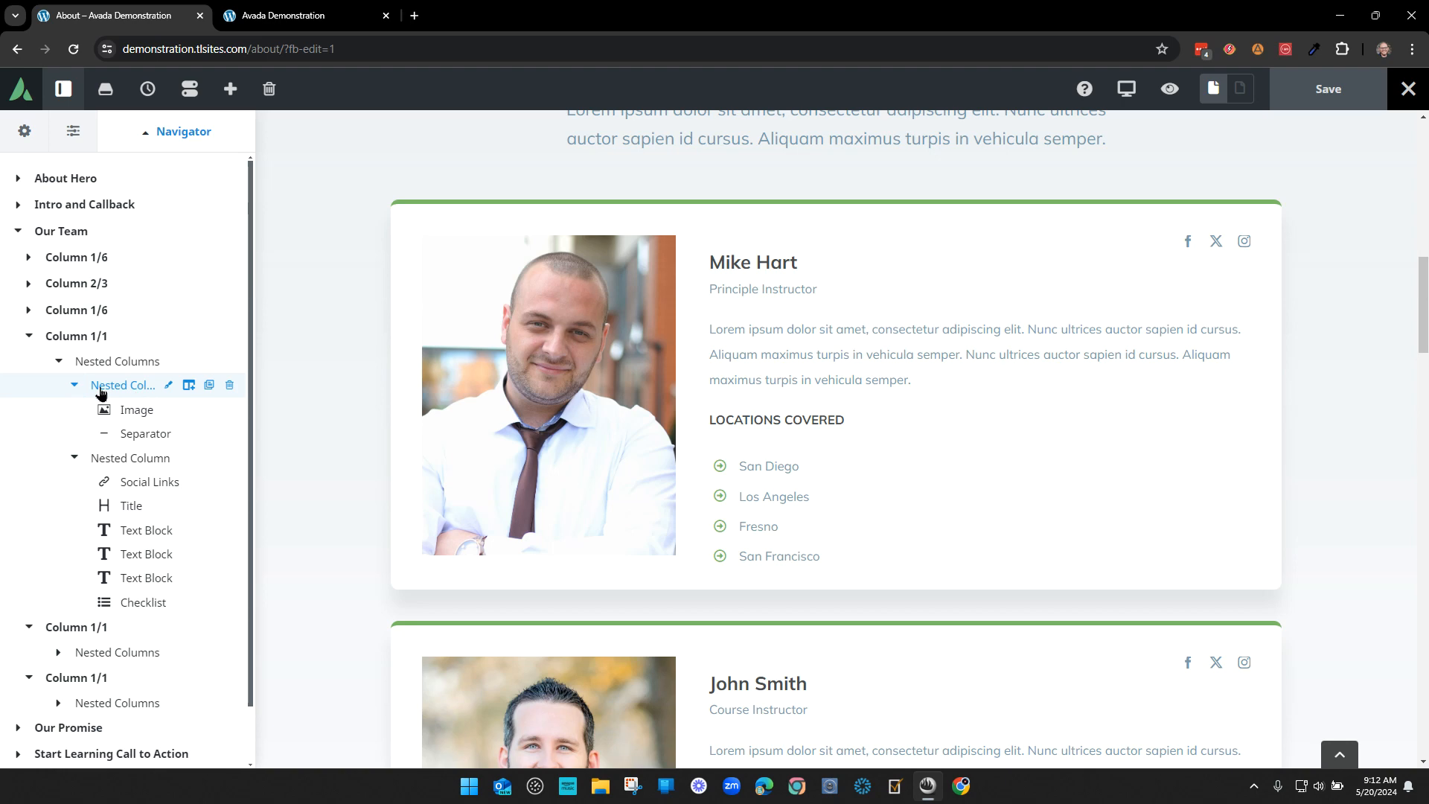
{"action": "left_click", "coordinate": [58, 362]}
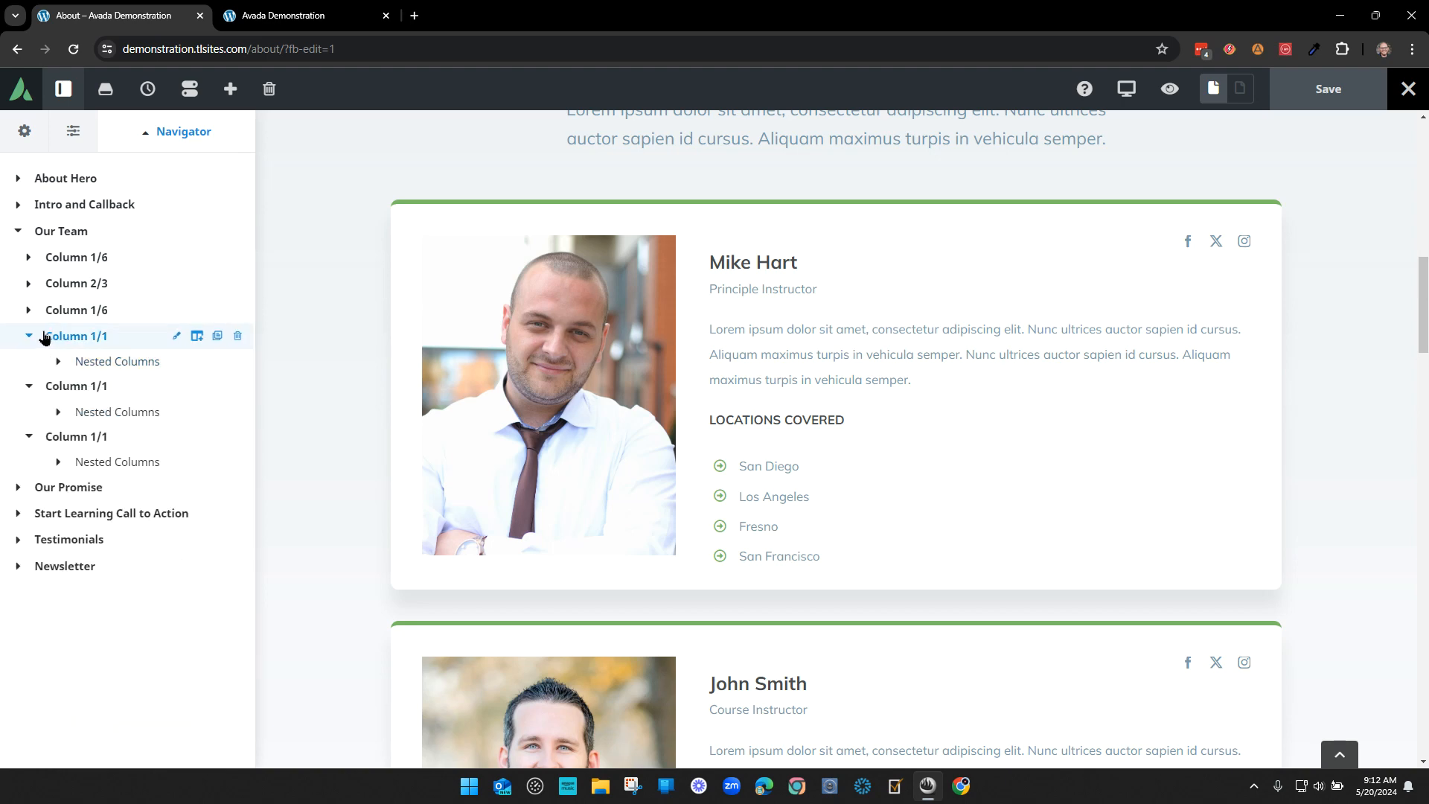
{"action": "left_click", "coordinate": [55, 363]}
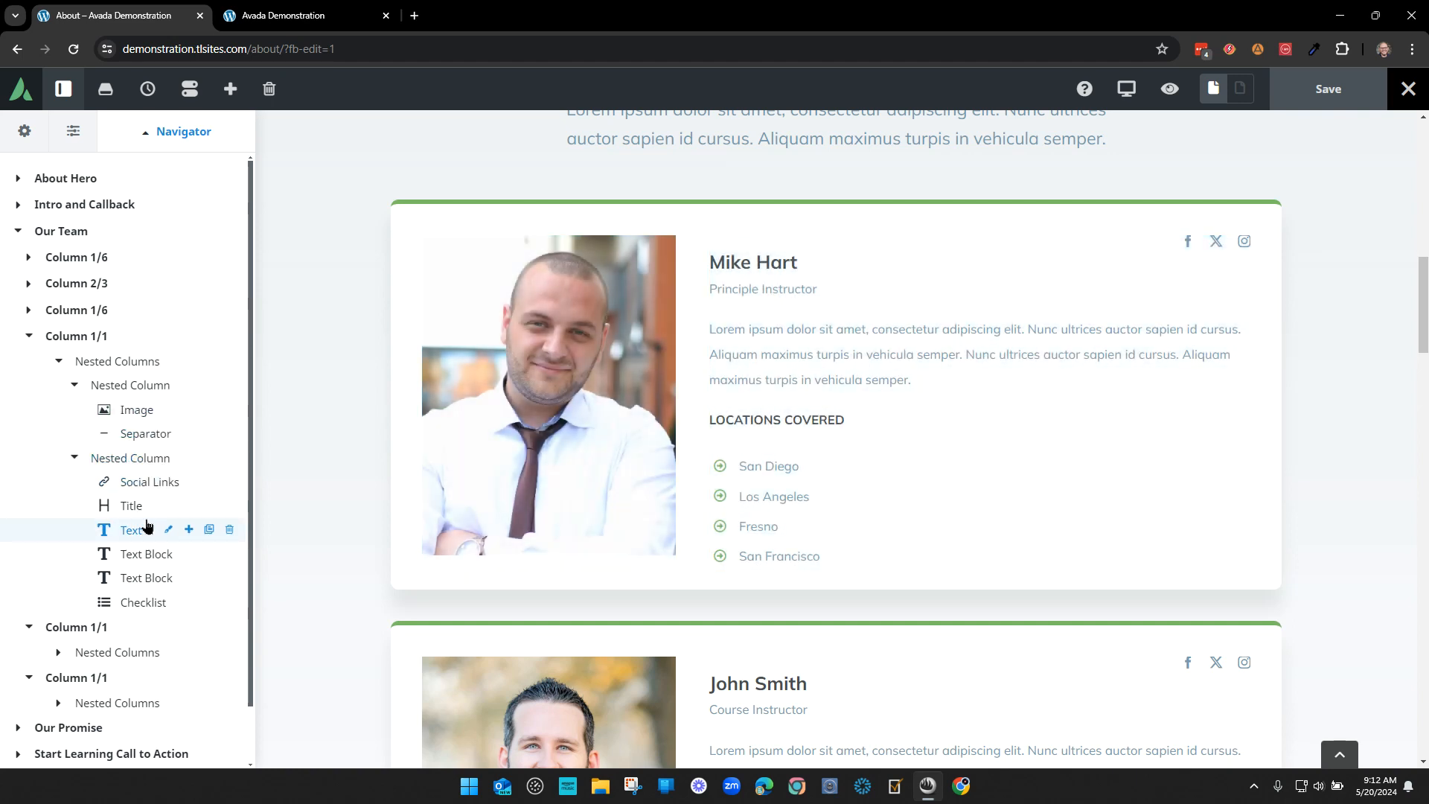
- Change the first instructor's job title text block to "Principle Instructor 2" and accept the nested columns edit
{"action": "left_click", "coordinate": [168, 529]}
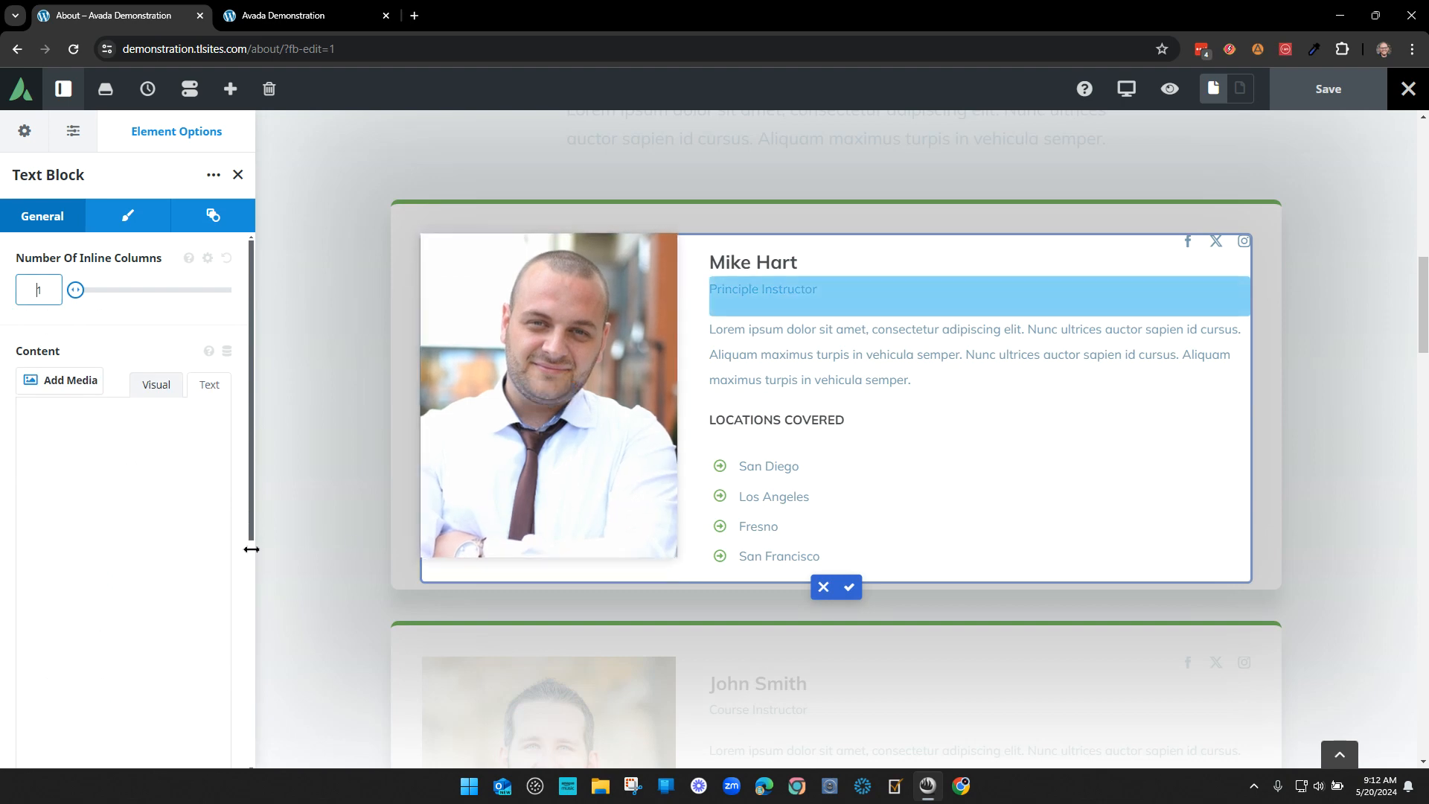
{"action": "left_click", "coordinate": [159, 480]}
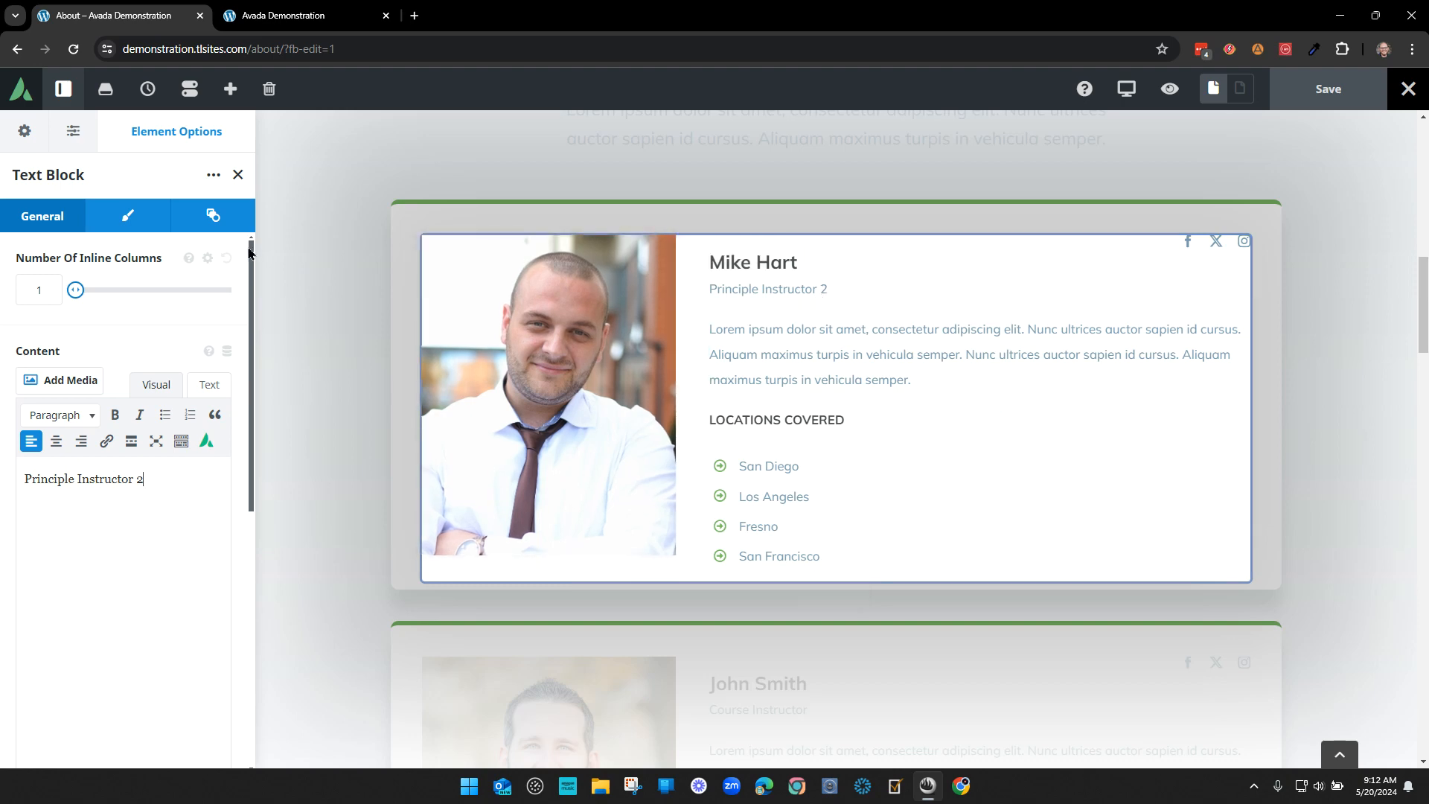
{"action": "left_click", "coordinate": [237, 174]}
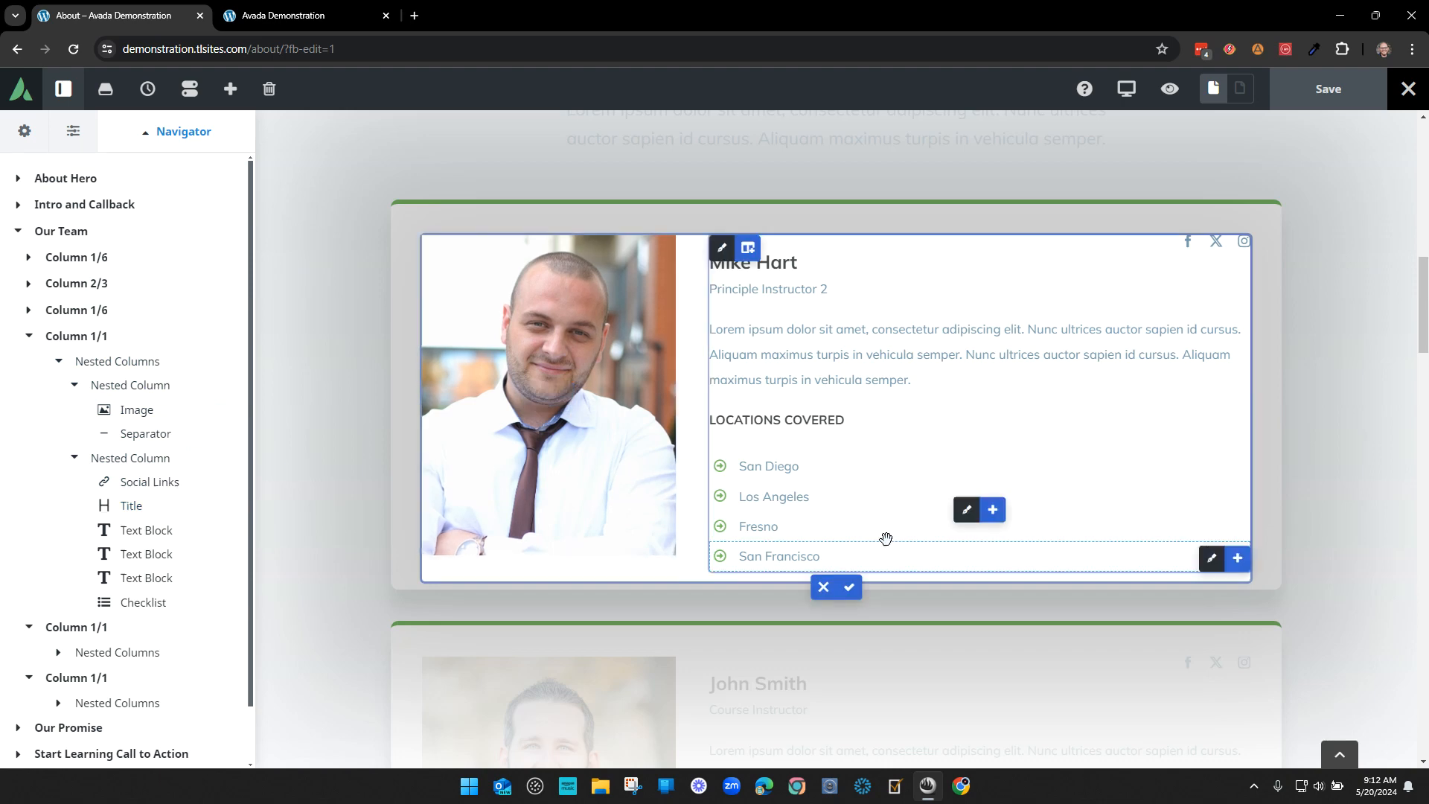
{"action": "left_click", "coordinate": [850, 588]}
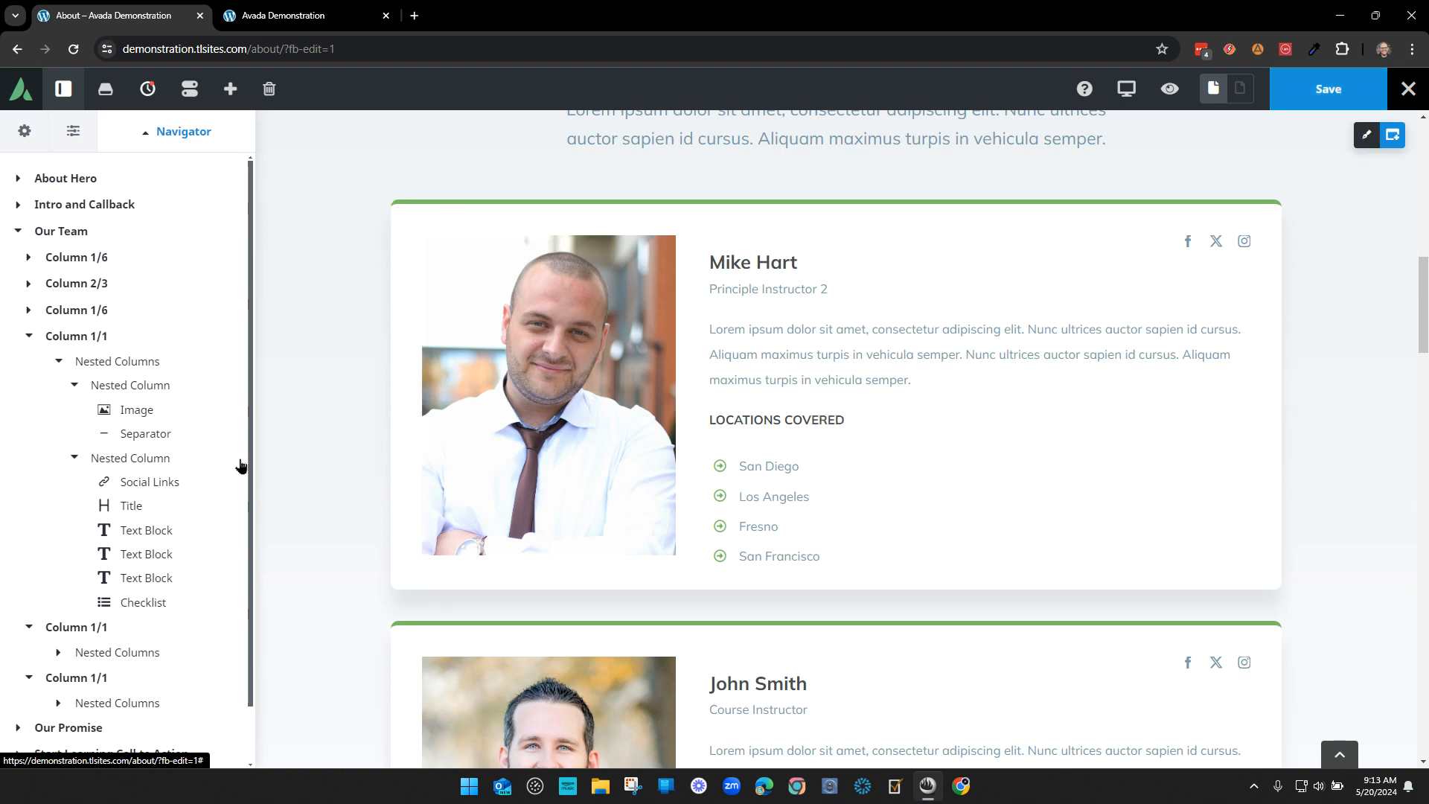
- Change the first instructor's job title text block back to "Principle Instructor" and save the About page
{"action": "left_click", "coordinate": [138, 531]}
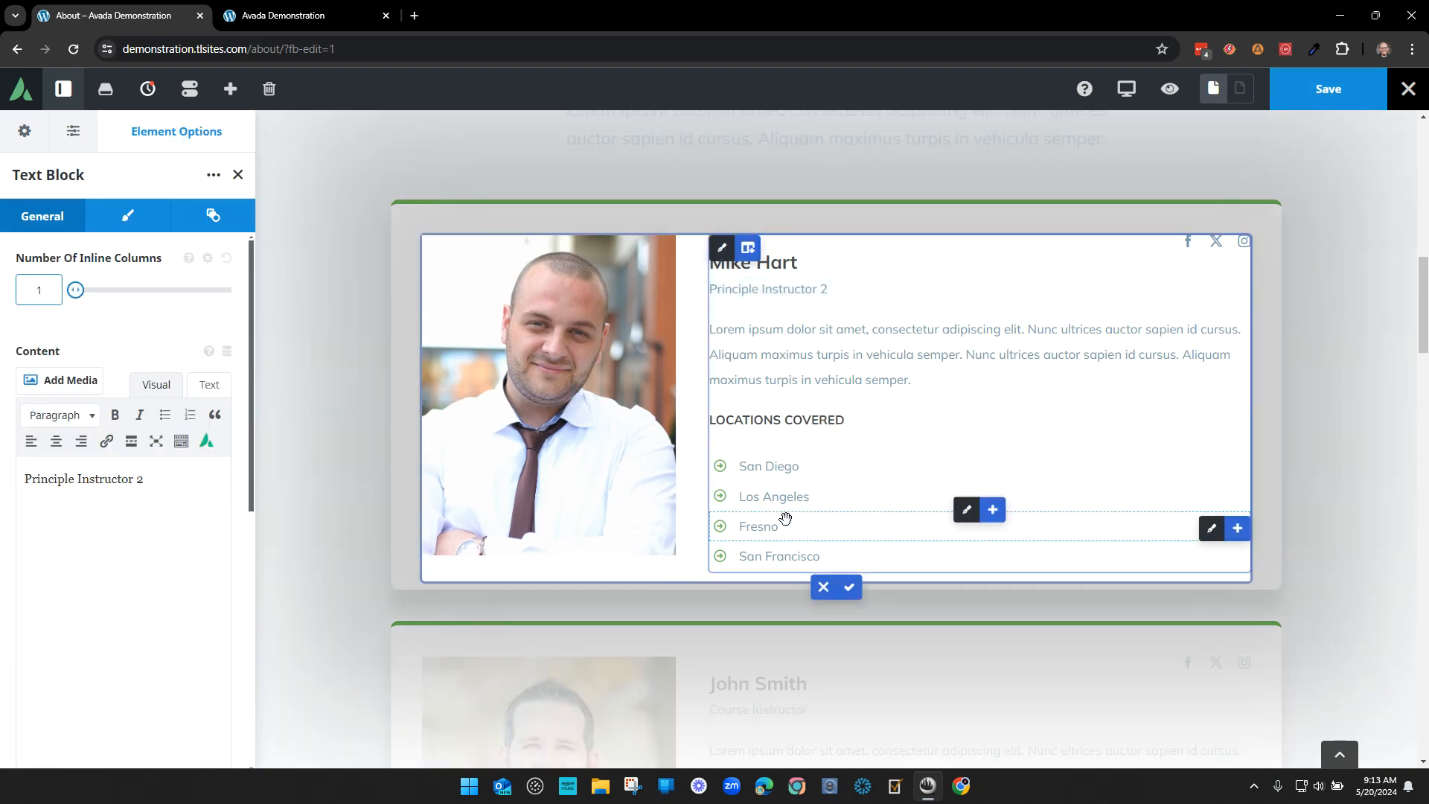
{"action": "left_click", "coordinate": [193, 480]}
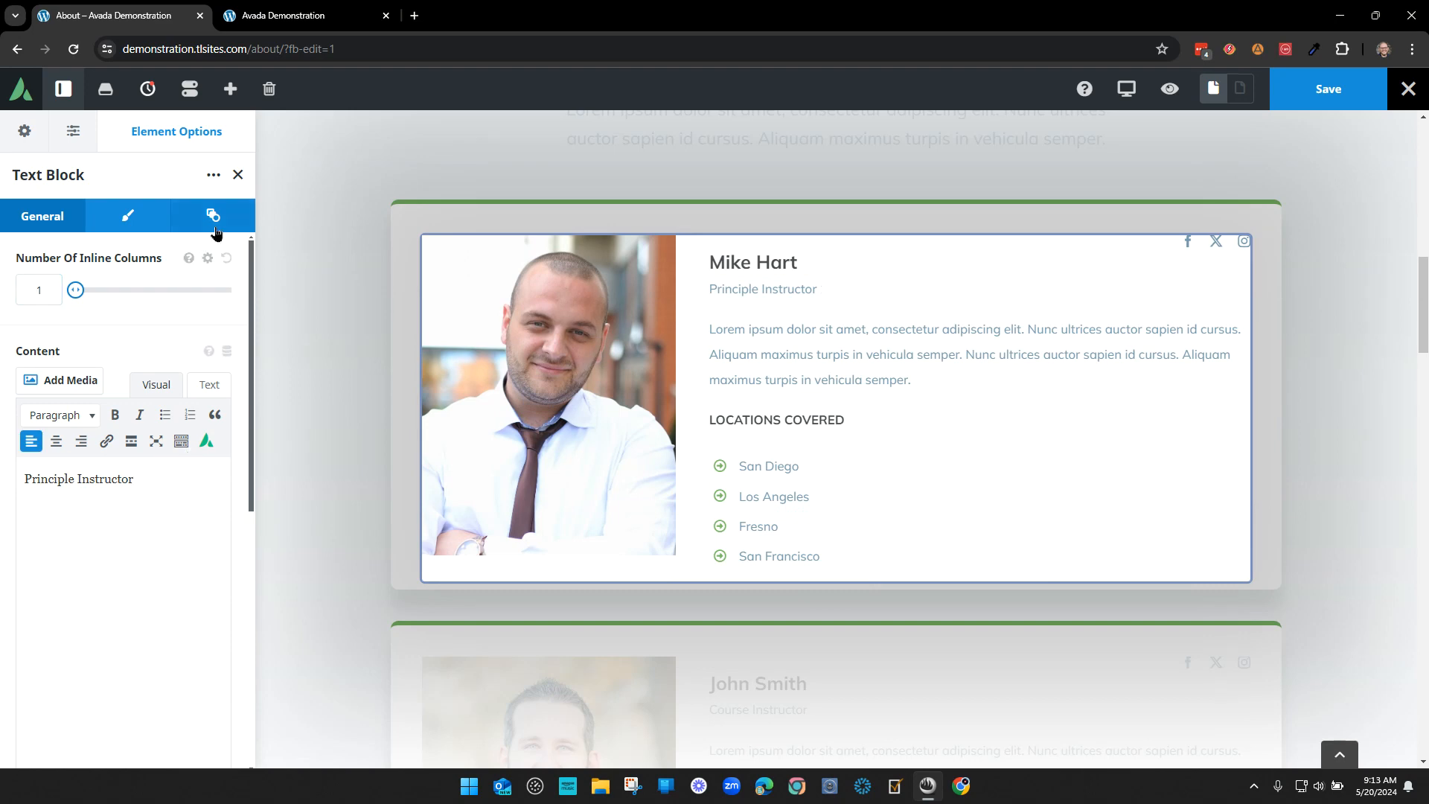
{"action": "left_click", "coordinate": [237, 174]}
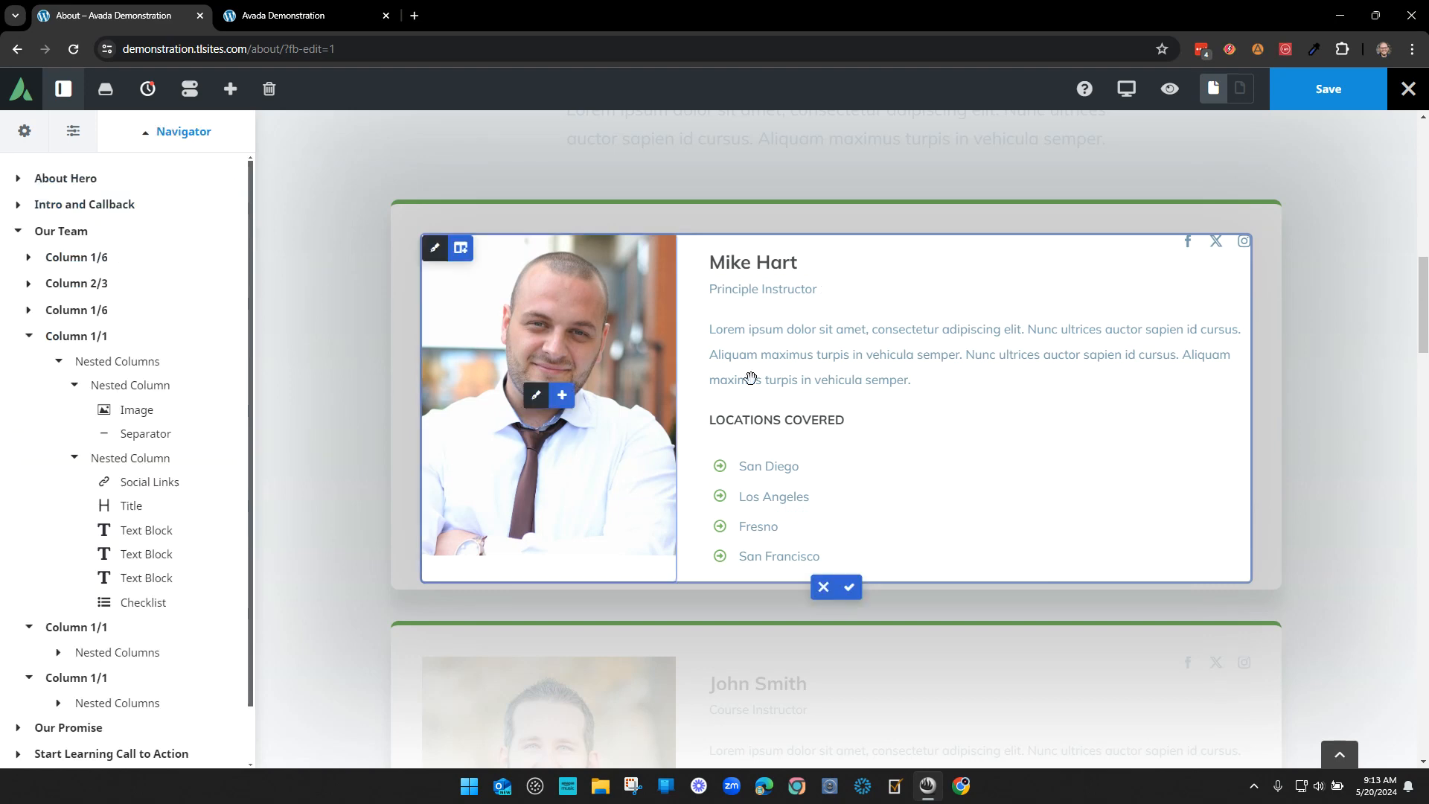
{"action": "left_click", "coordinate": [849, 587]}
{"action": "left_click", "coordinate": [1316, 90]}
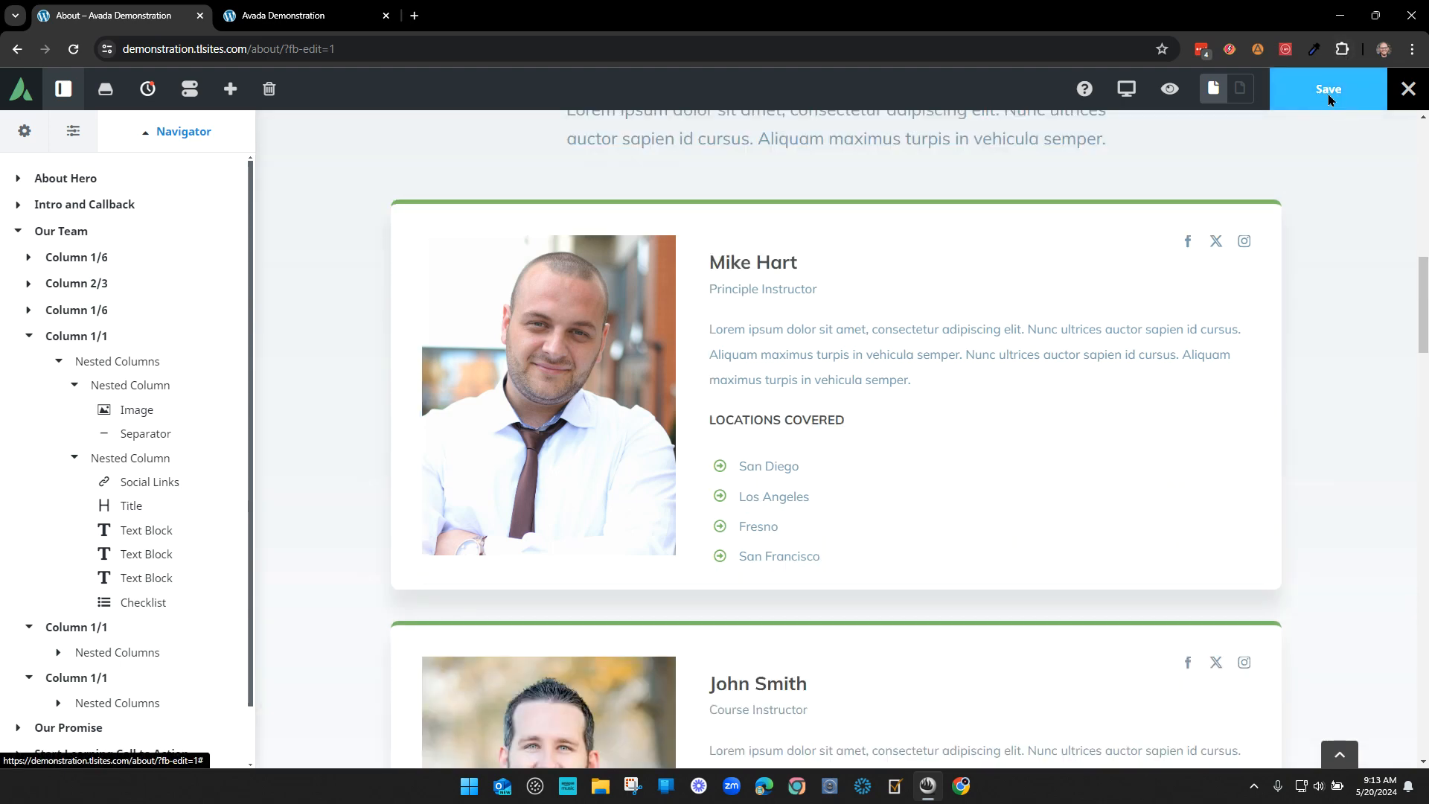
- Save the About page and collapse the first instructor's Nested Columns in the page structure
{"action": "left_click", "coordinate": [1328, 99]}
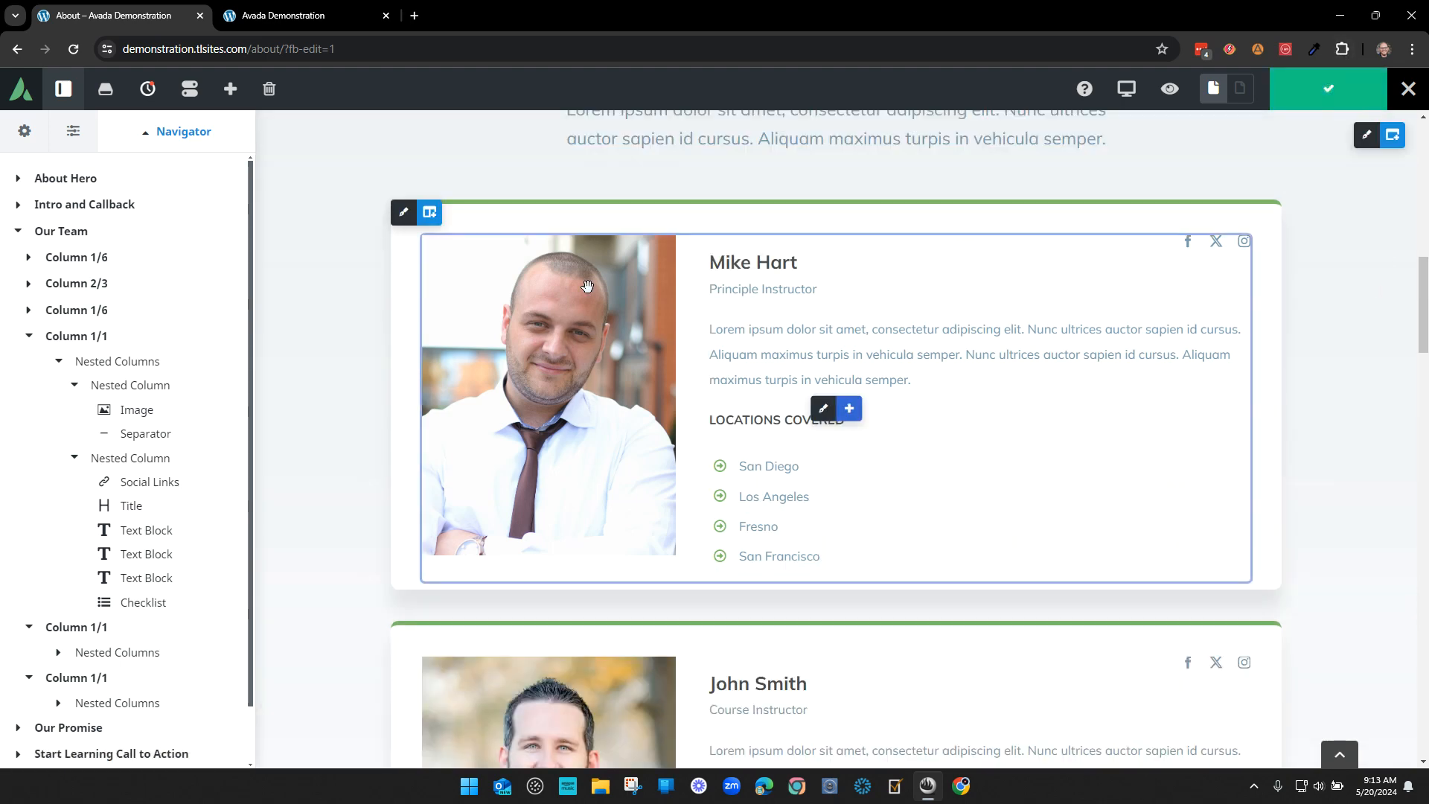
{"action": "left_click", "coordinate": [60, 362]}
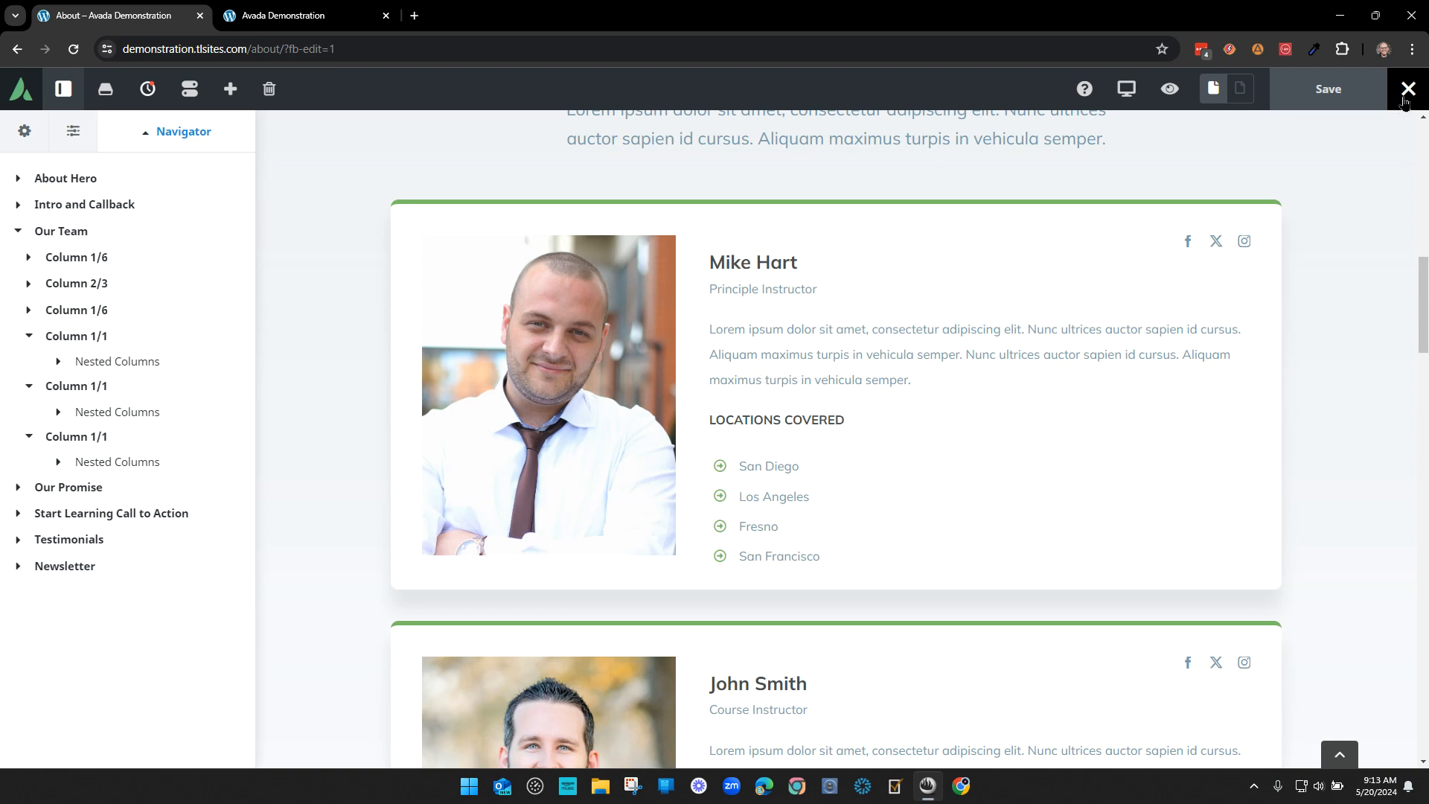
- Exit the live builder to the About page and close the duplicate homepage tab
{"action": "mouse_move", "coordinate": [1406, 89]}
{"action": "left_click", "coordinate": [1325, 134]}
{"action": "left_click", "coordinate": [306, 14]}
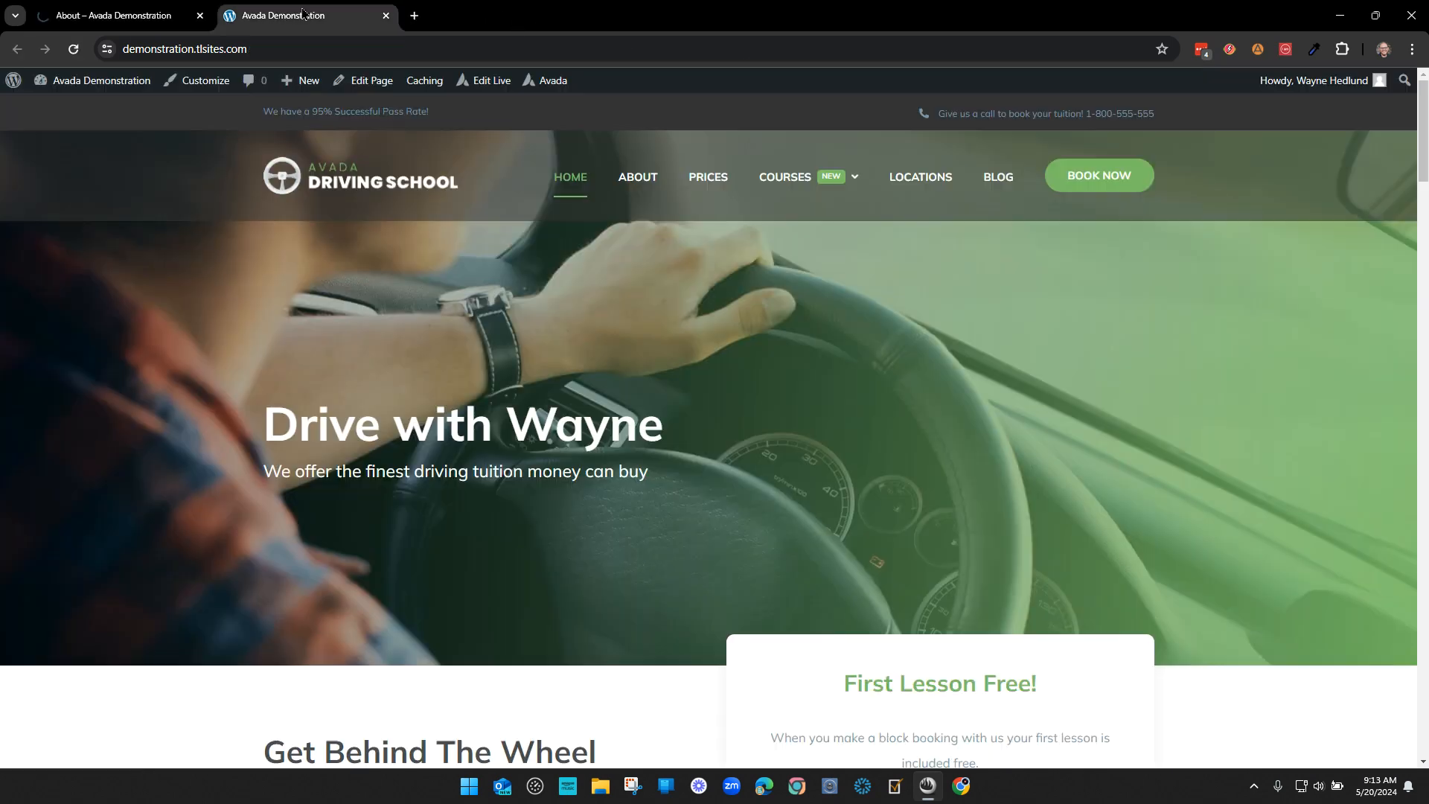
{"action": "left_click", "coordinate": [386, 16]}
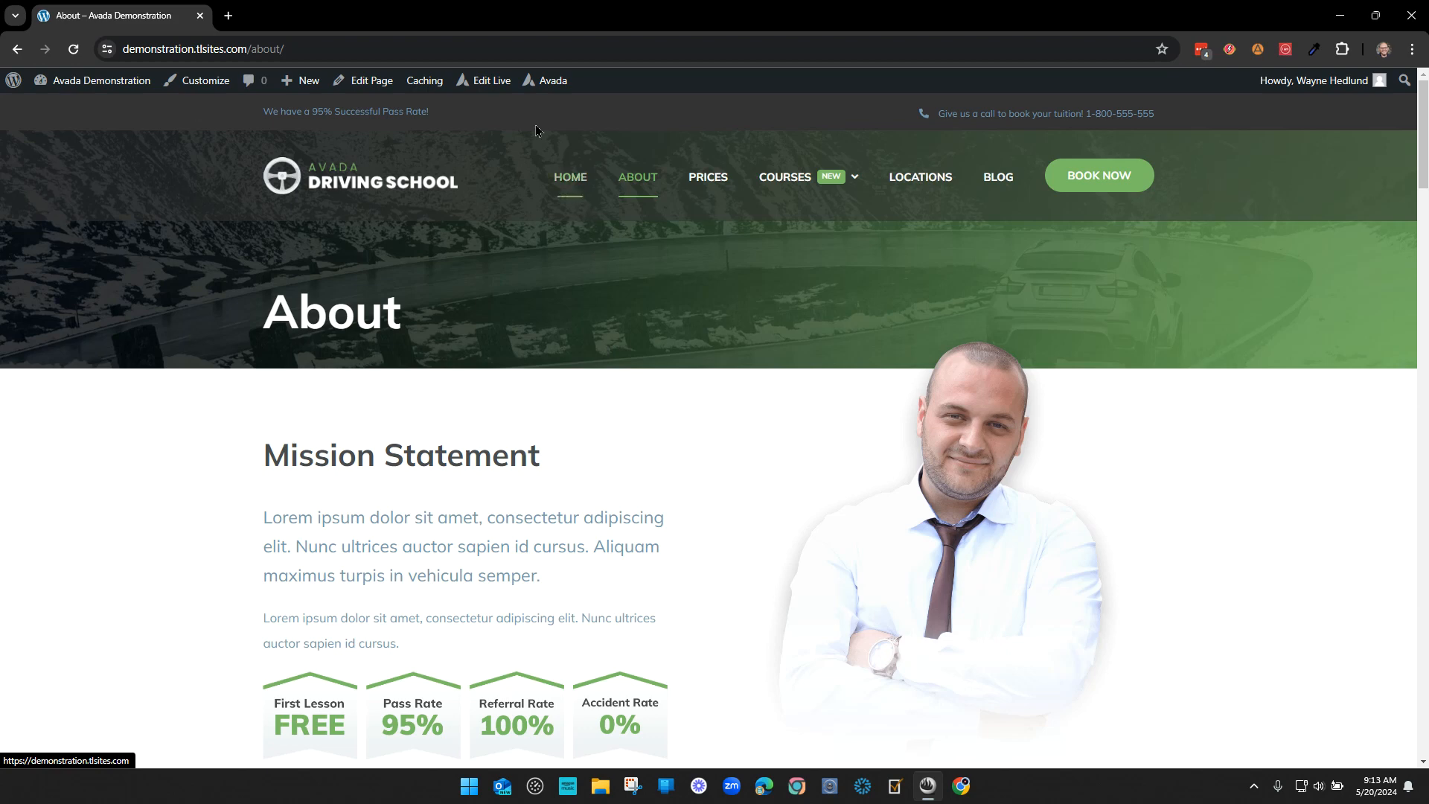
- Check the live editing choices for the About page and go to the homepage
{"action": "mouse_move", "coordinate": [501, 82]}
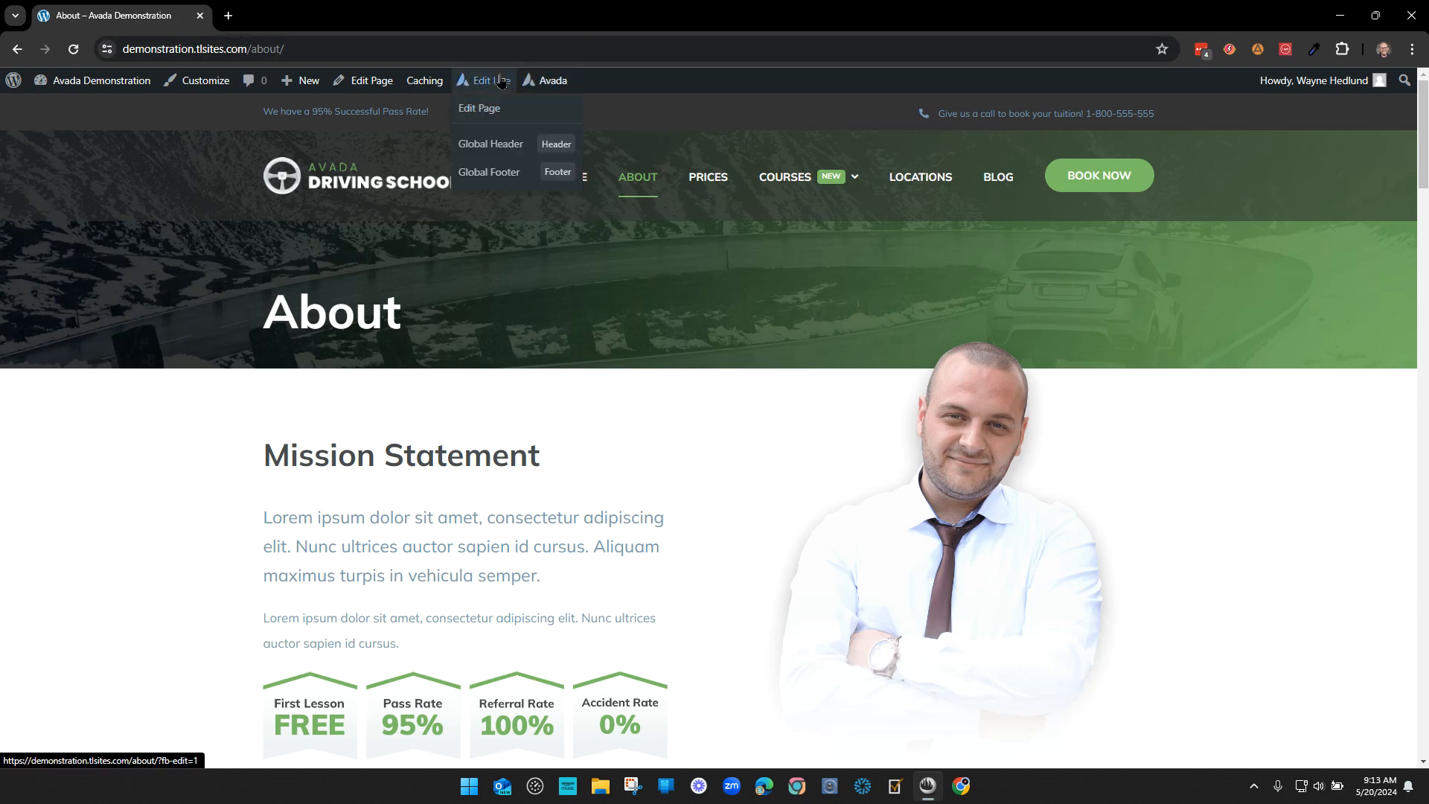
{"action": "mouse_move", "coordinate": [789, 176]}
{"action": "left_click", "coordinate": [834, 302]}
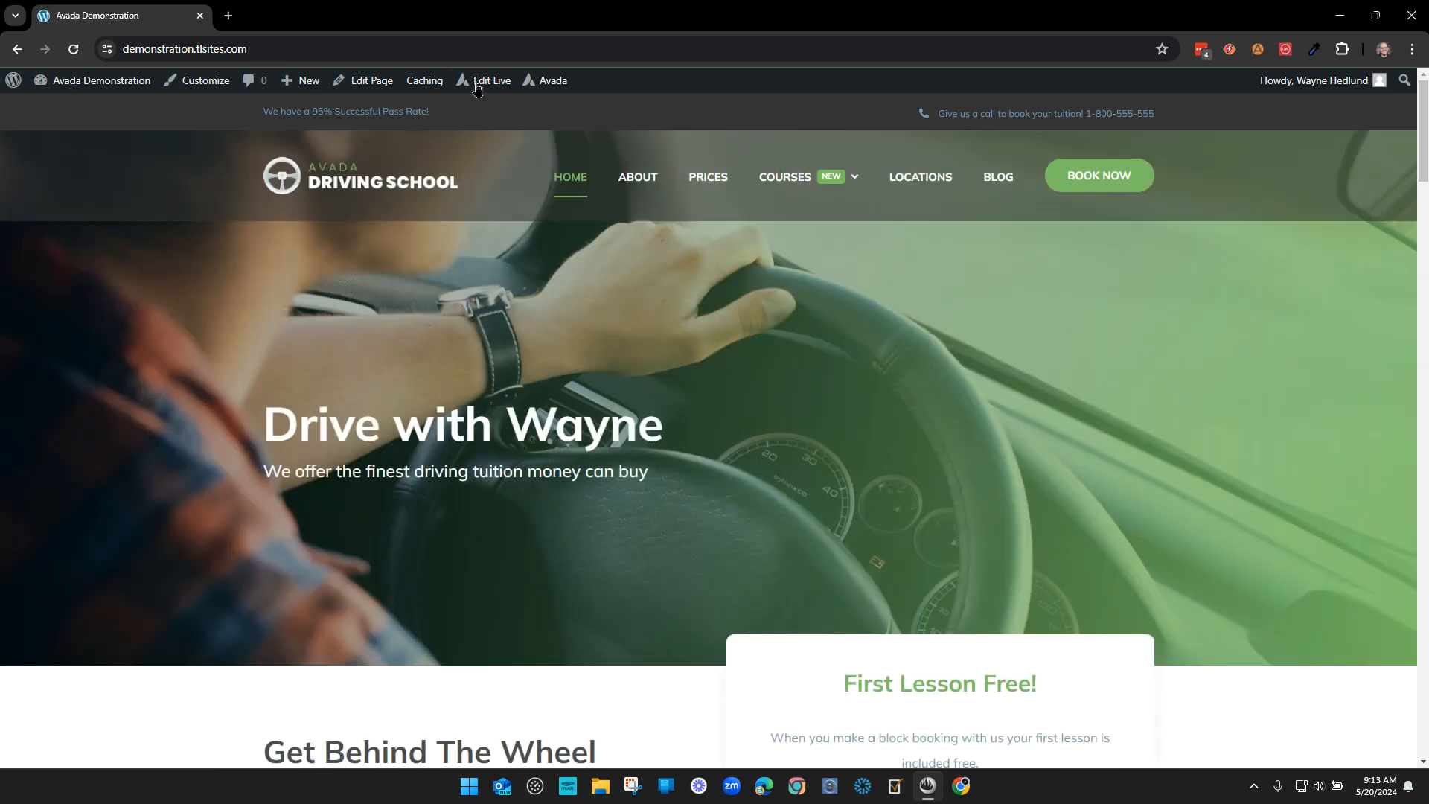
- Locate the homepage's "First Lesson Free!" form and open the Callback form for live editing
{"action": "mouse_move", "coordinate": [473, 83]}
{"action": "scroll", "coordinate": [928, 458], "scroll_direction": "down", "scroll_amount": 5}
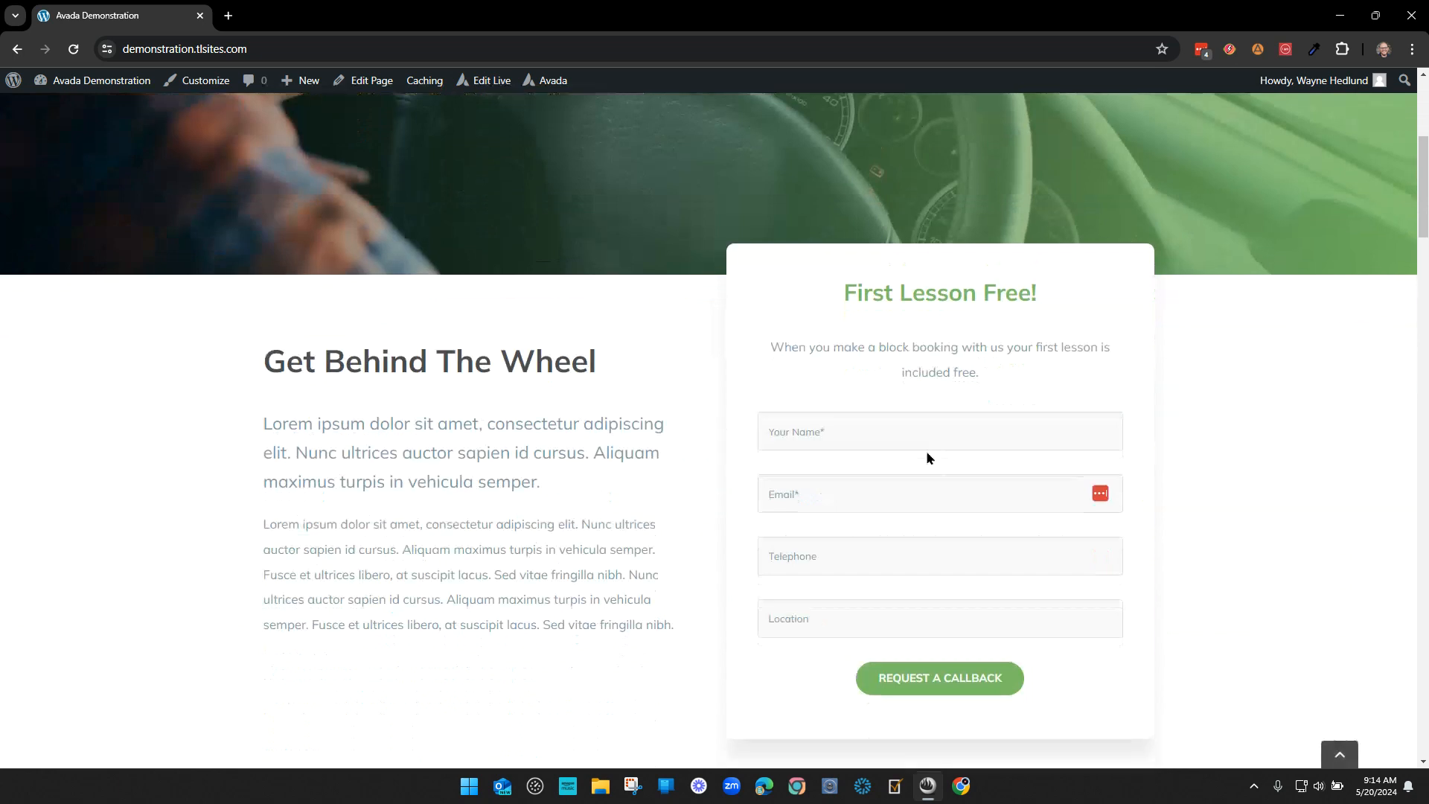
{"action": "left_click_drag", "start_coordinate": [848, 292], "coordinate": [1051, 302]}
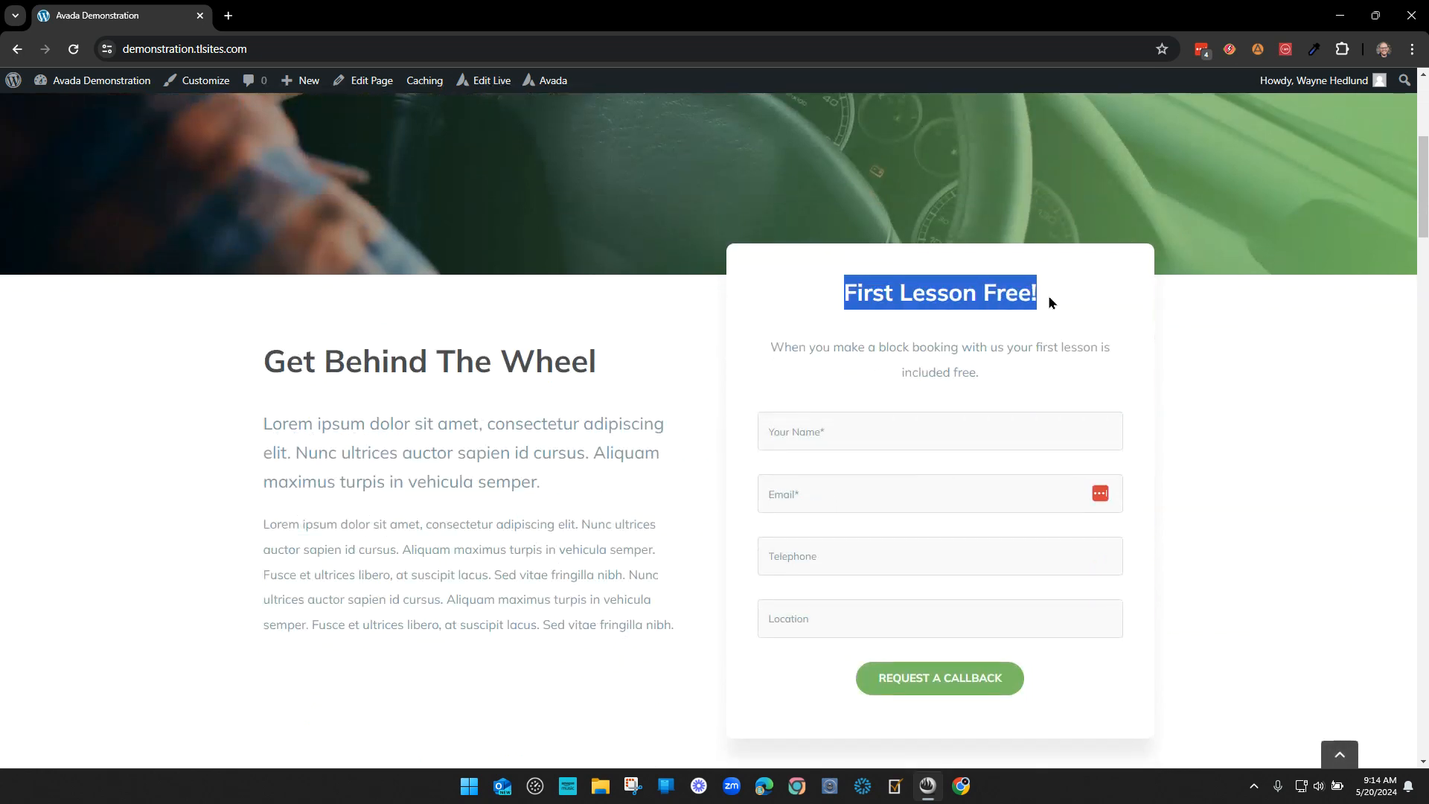
{"action": "left_click", "coordinate": [1051, 302]}
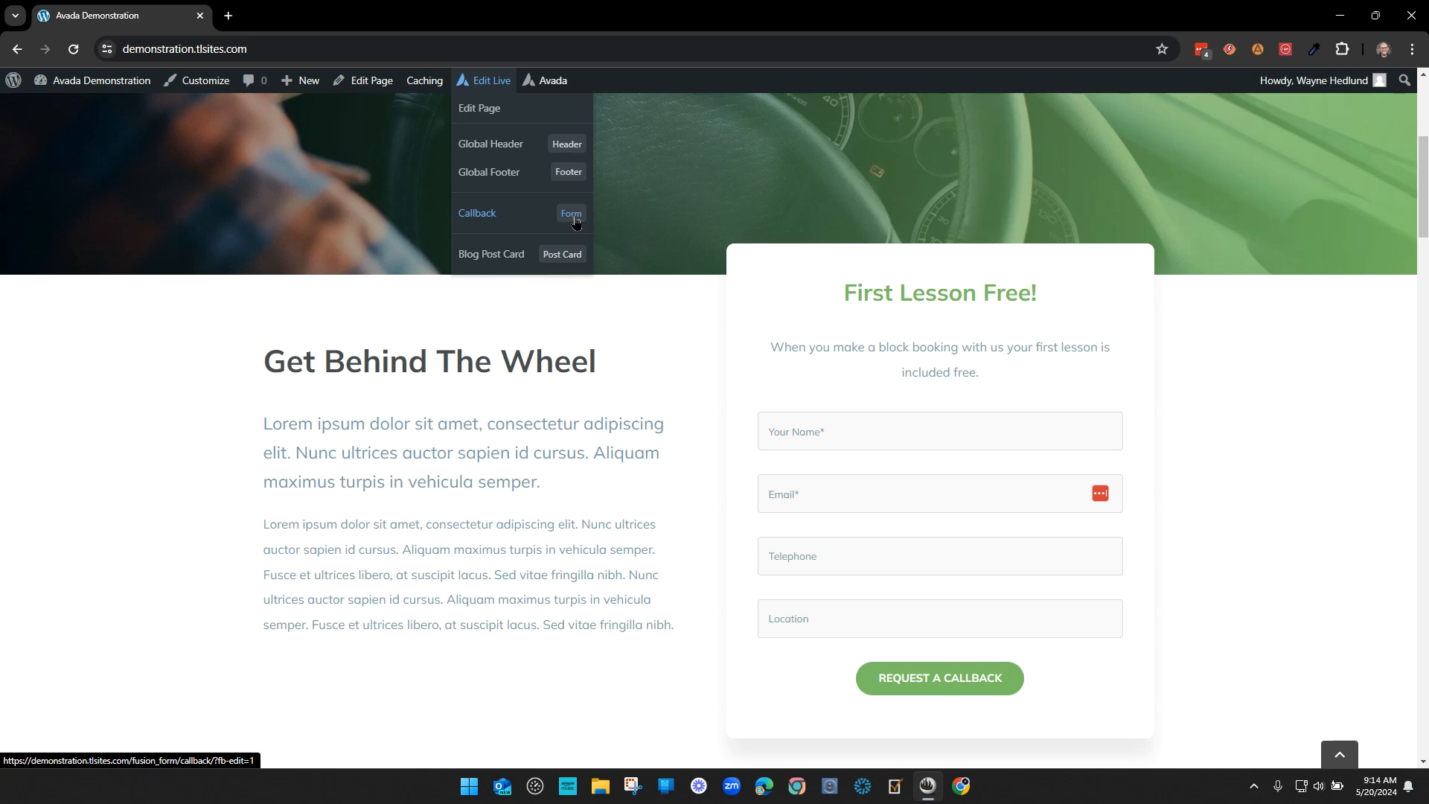
{"action": "left_click", "coordinate": [486, 217]}
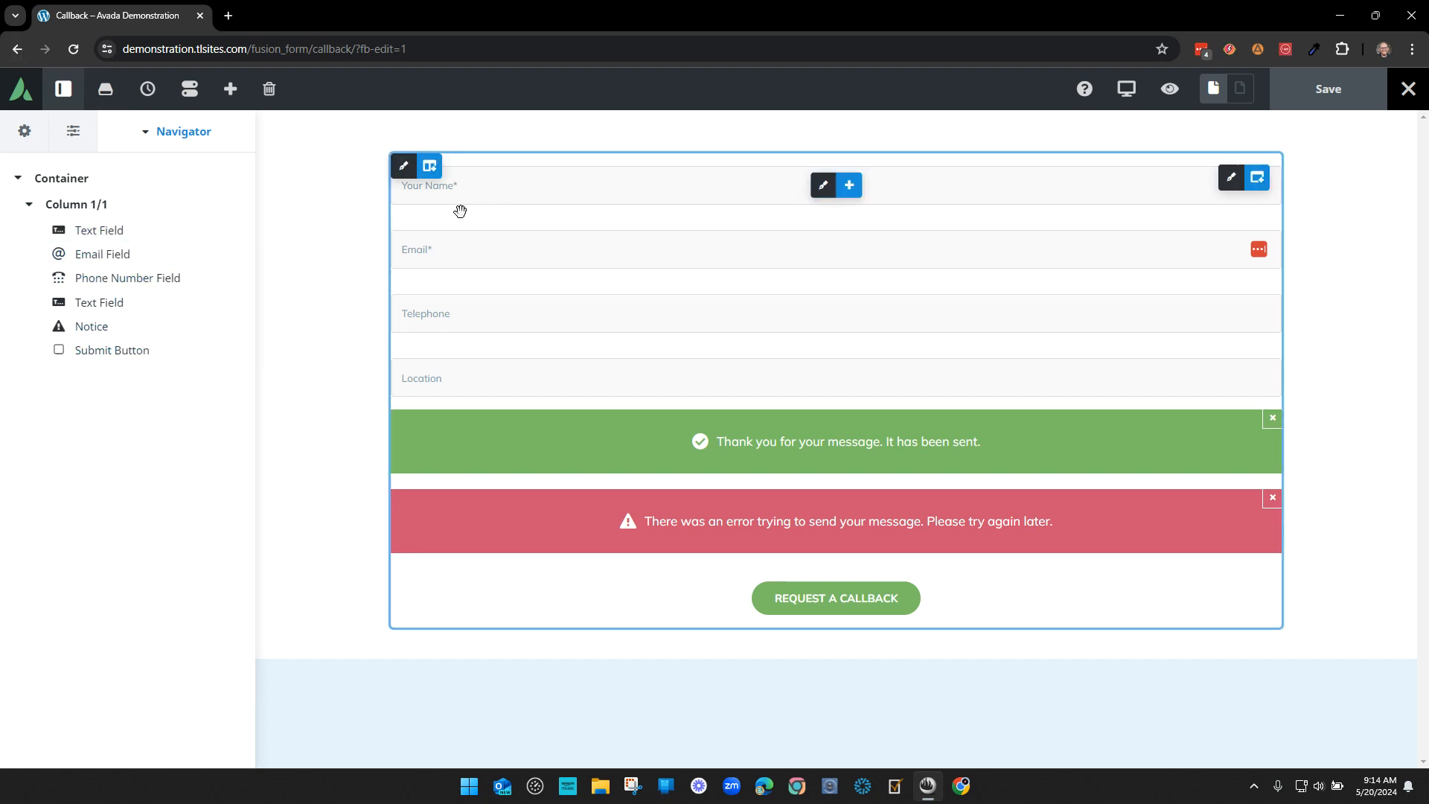
- Return to the homepage, examine the footer at the end of the page and go back up to the header
{"action": "left_click", "coordinate": [17, 50]}
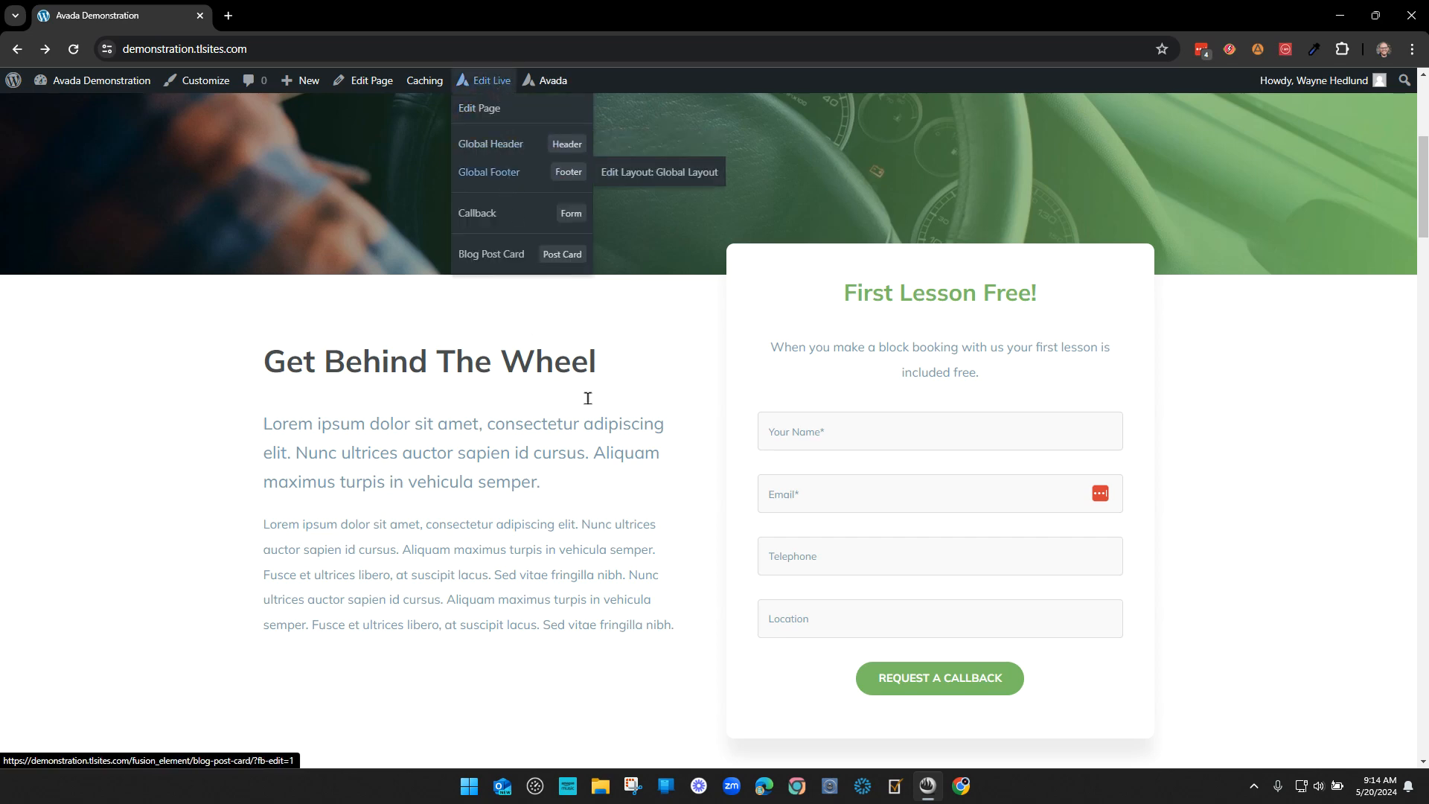
{"action": "scroll", "coordinate": [641, 446], "scroll_direction": "up", "scroll_amount": 5}
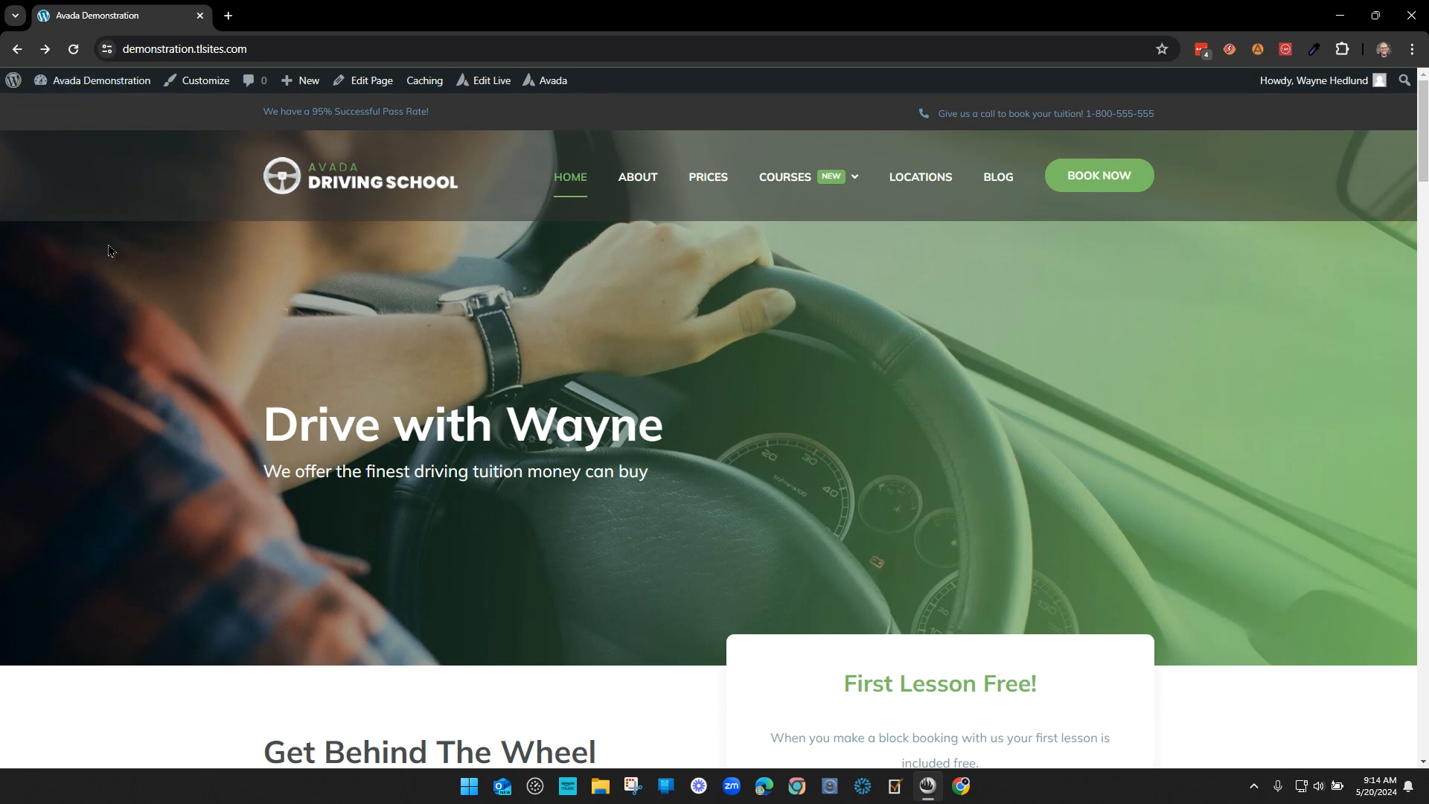
{"action": "left_click_drag", "start_coordinate": [1423, 131], "coordinate": [1423, 707]}
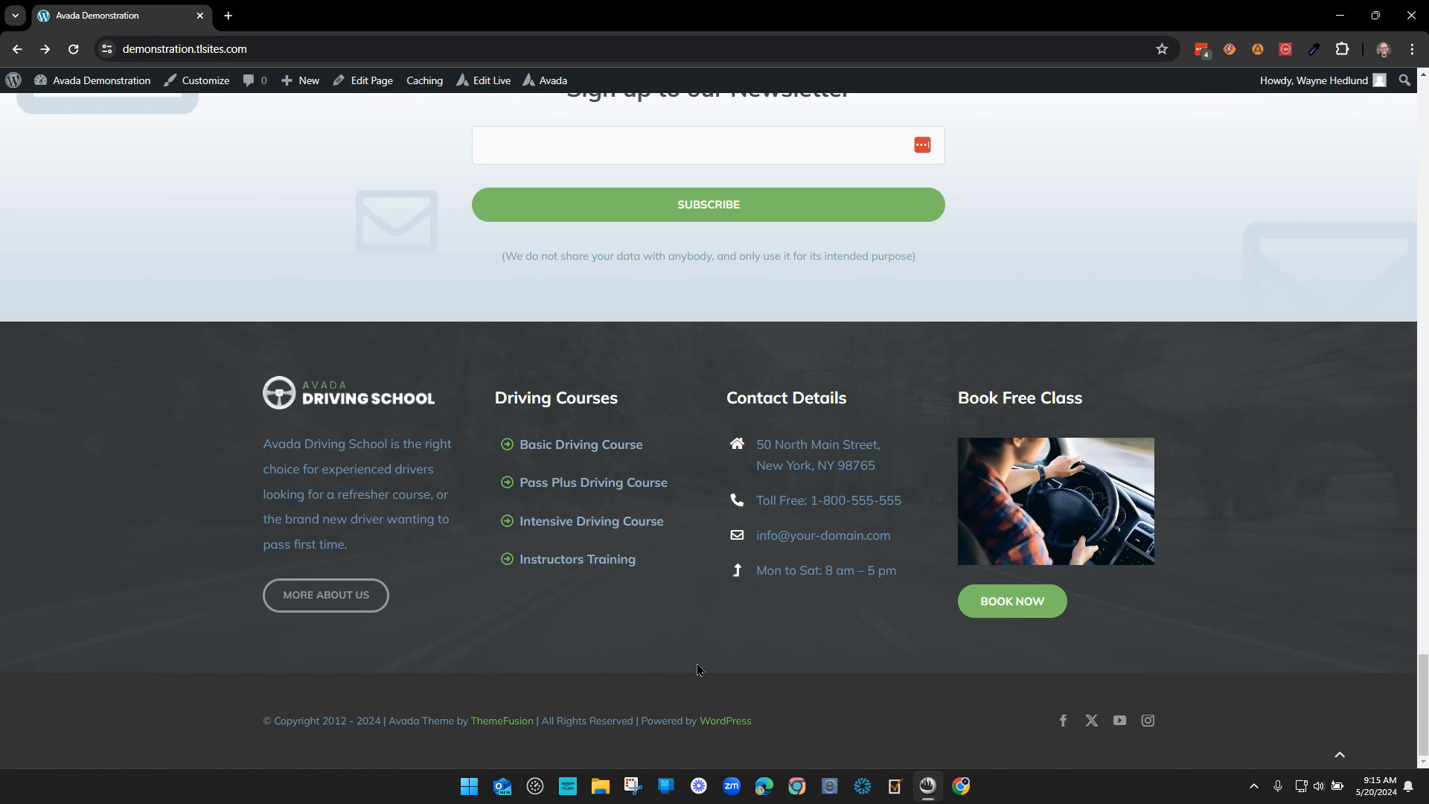
{"action": "scroll", "coordinate": [849, 696], "scroll_direction": "up", "scroll_amount": 1}
{"action": "scroll", "coordinate": [838, 706], "scroll_direction": "down", "scroll_amount": 1}
{"action": "left_click", "coordinate": [1340, 755]}
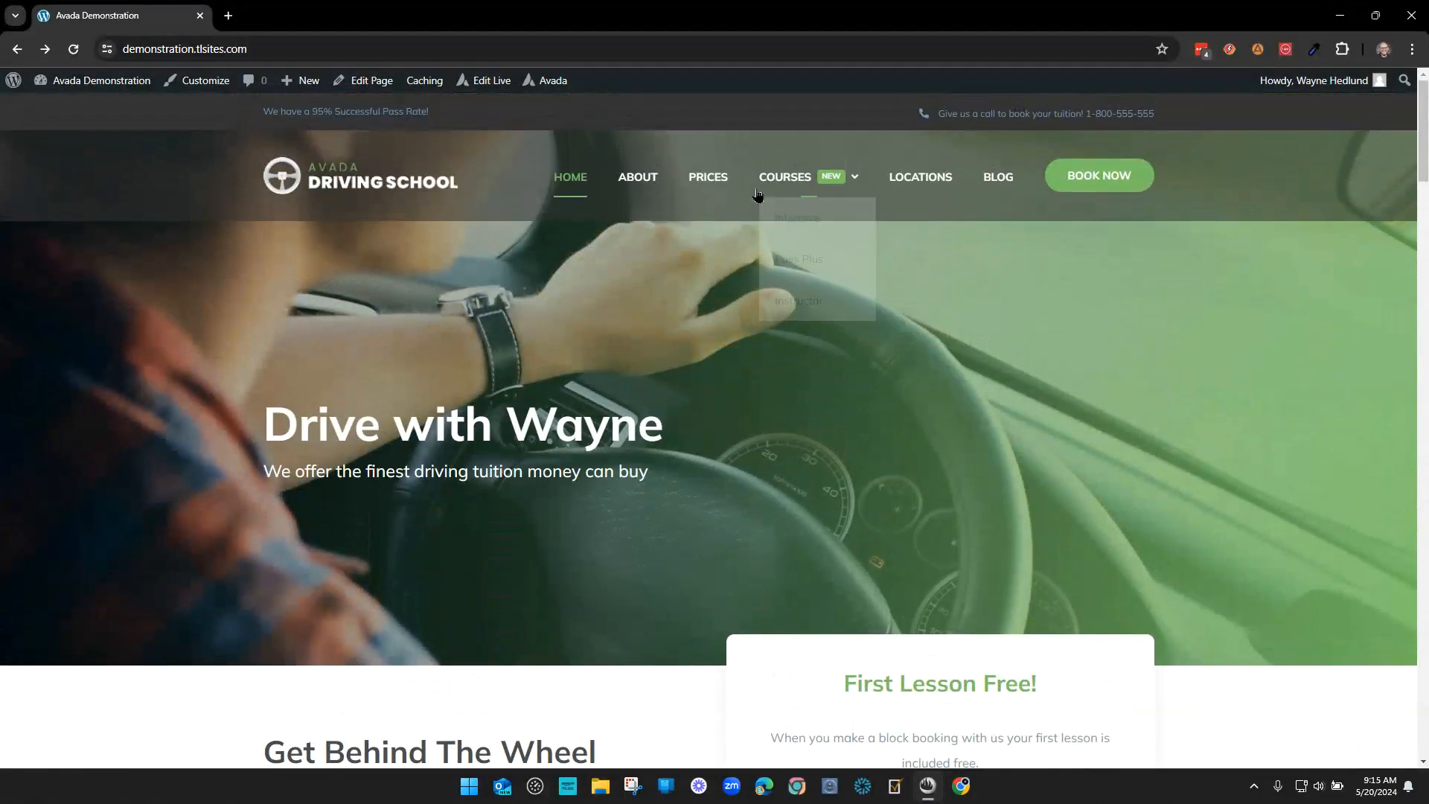
- Open the Prices page and examine its footer, including the driving school description, for comparison with the homepage
{"action": "left_click", "coordinate": [726, 195]}
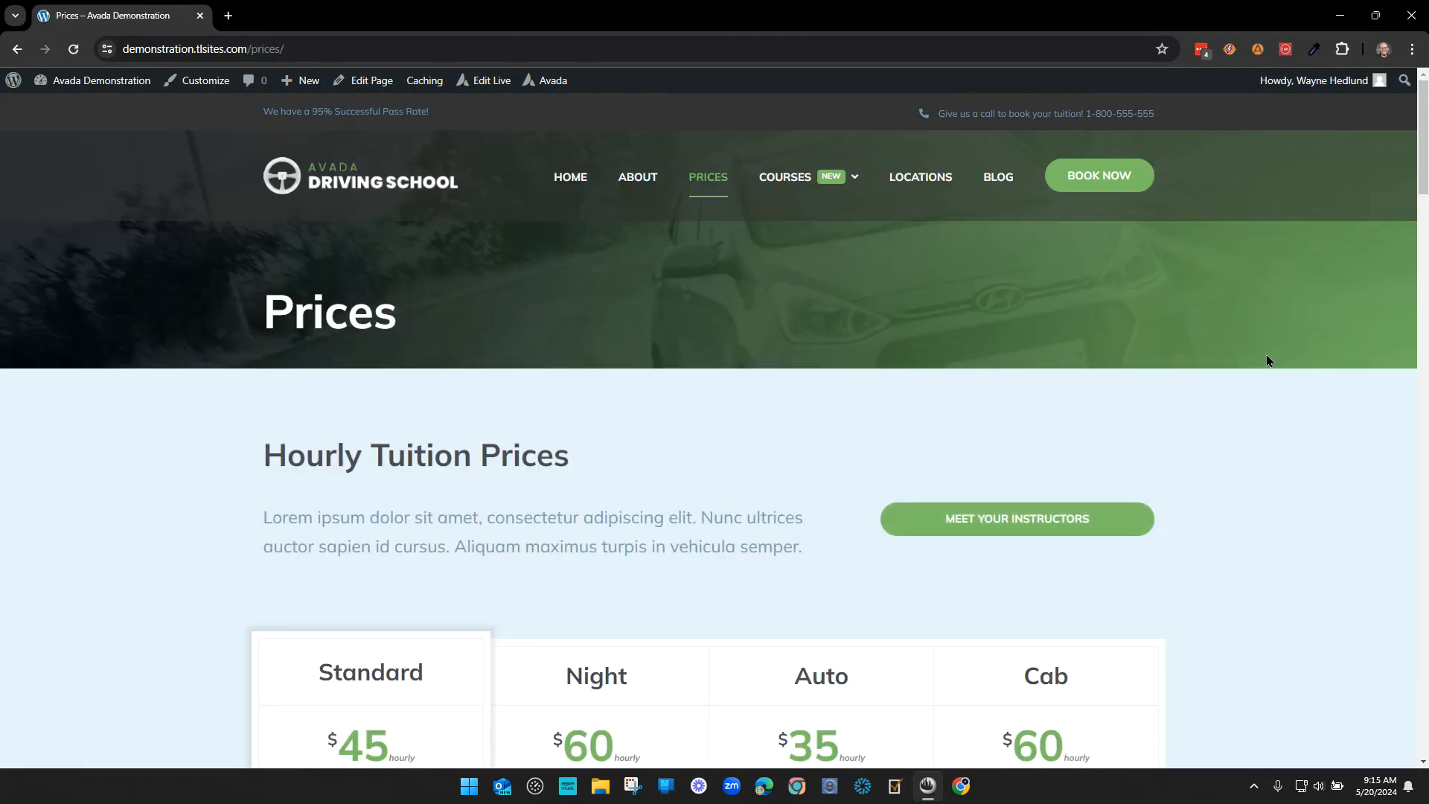
{"action": "middle_click", "coordinate": [1240, 310]}
{"action": "middle_click", "coordinate": [1251, 747]}
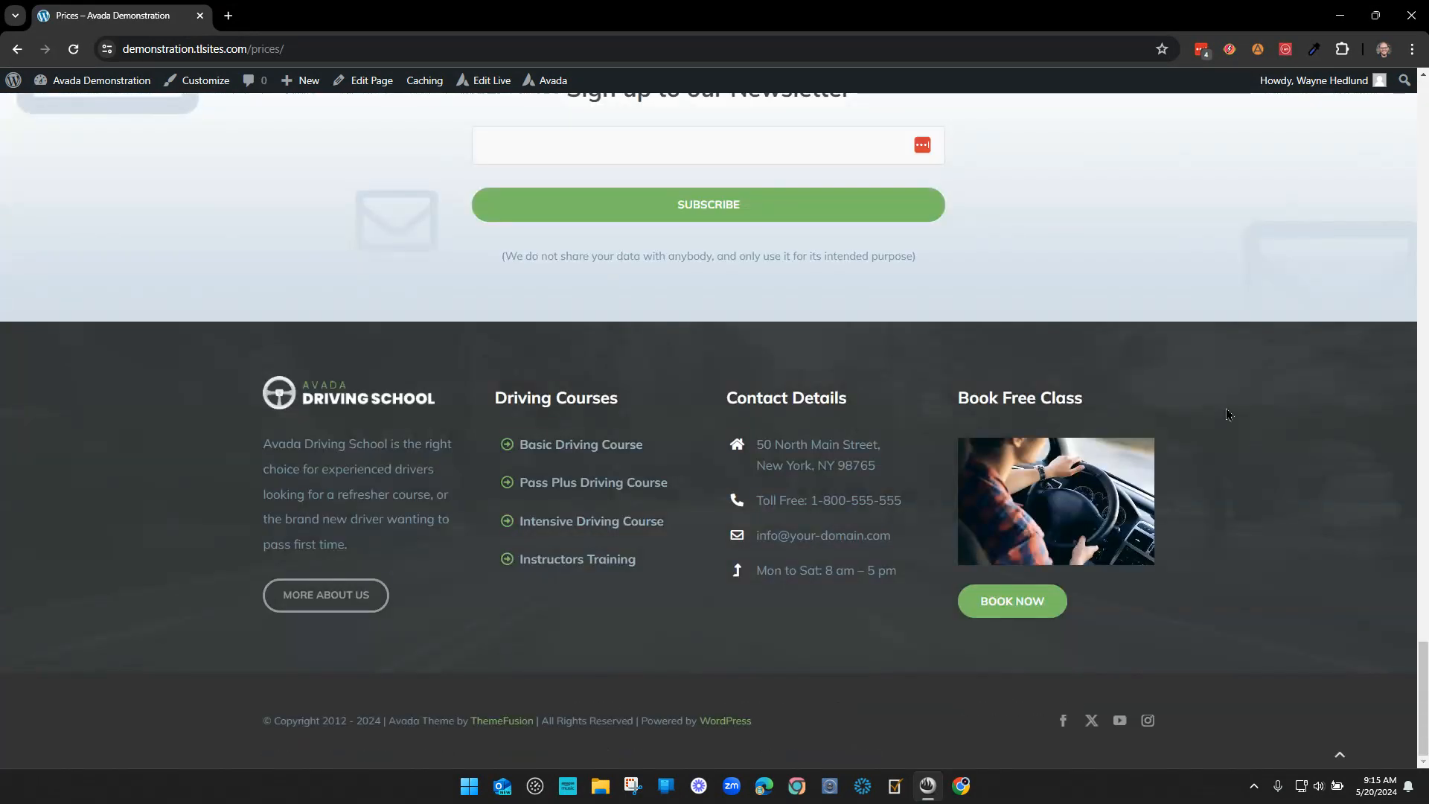
{"action": "middle_click", "coordinate": [1249, 634]}
{"action": "middle_click", "coordinate": [1236, 166]}
{"action": "middle_click", "coordinate": [1286, 243]}
{"action": "middle_click", "coordinate": [1256, 574]}
{"action": "left_click_drag", "start_coordinate": [357, 551], "coordinate": [262, 439]}
{"action": "left_click", "coordinate": [133, 466]}
{"action": "key", "text": "Home"}
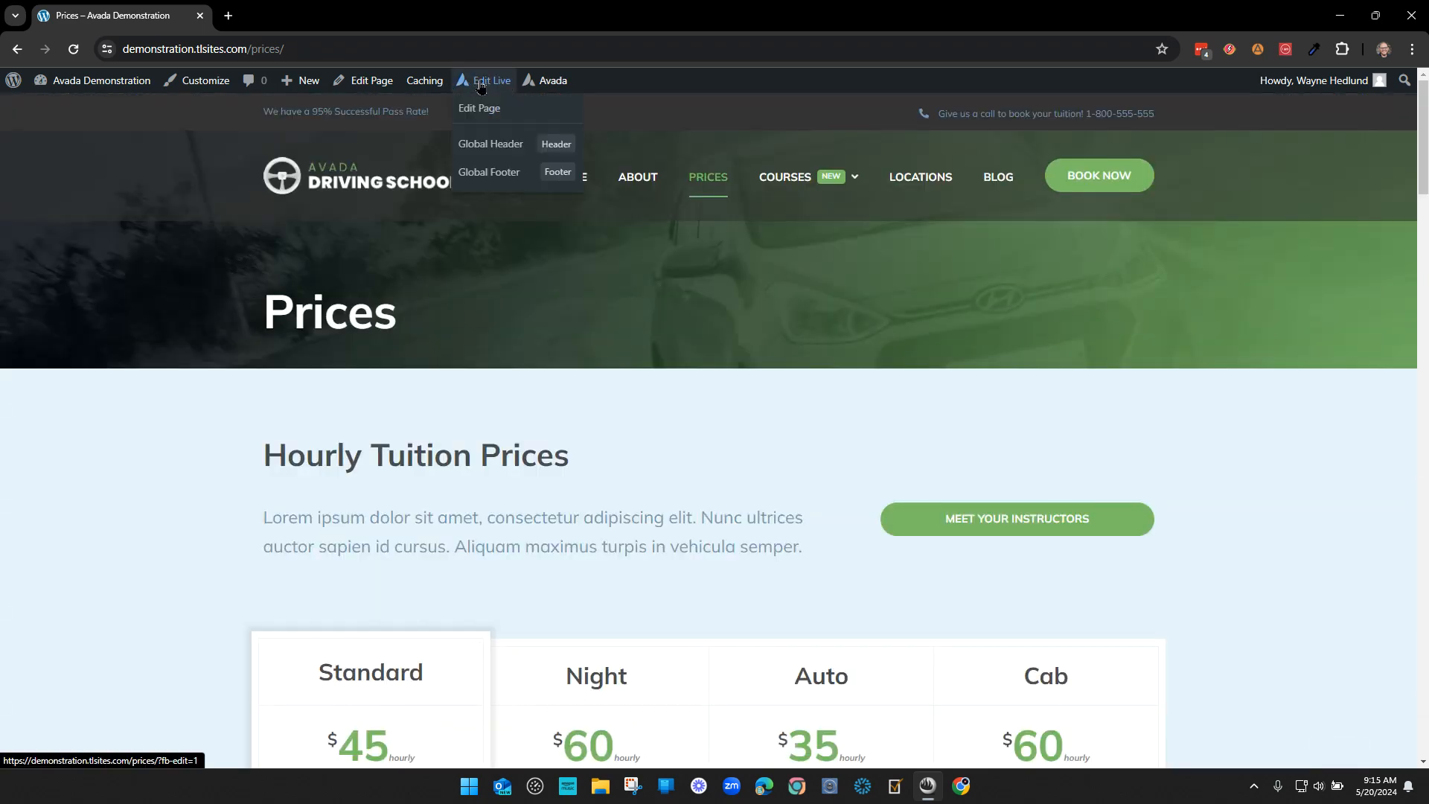
- Open the Global Footer for live editing, change the end of its description to "pass for the second time." and save it
{"action": "left_click", "coordinate": [503, 178]}
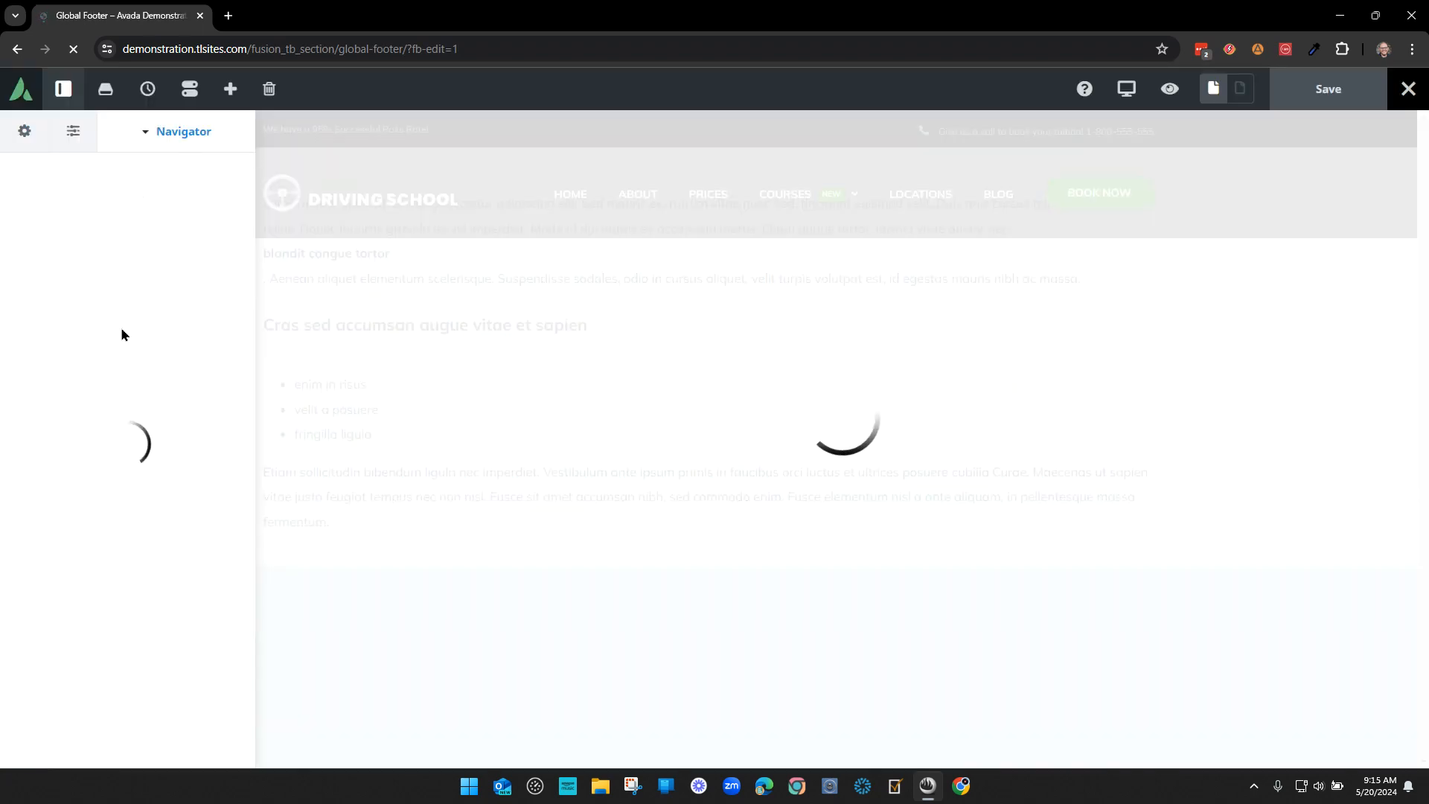
{"action": "scroll", "coordinate": [758, 436], "scroll_direction": "down", "scroll_amount": 4}
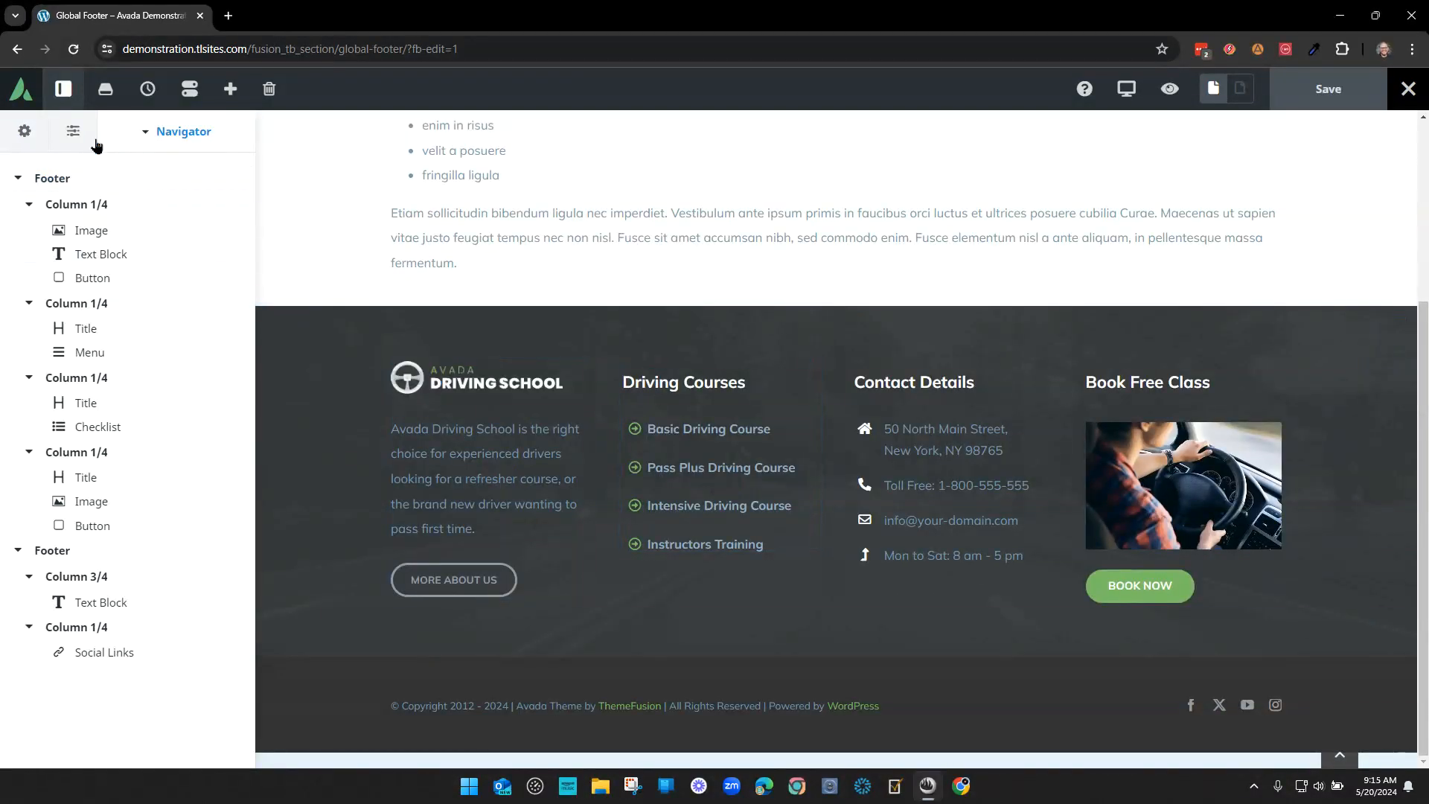
{"action": "left_click", "coordinate": [576, 537]}
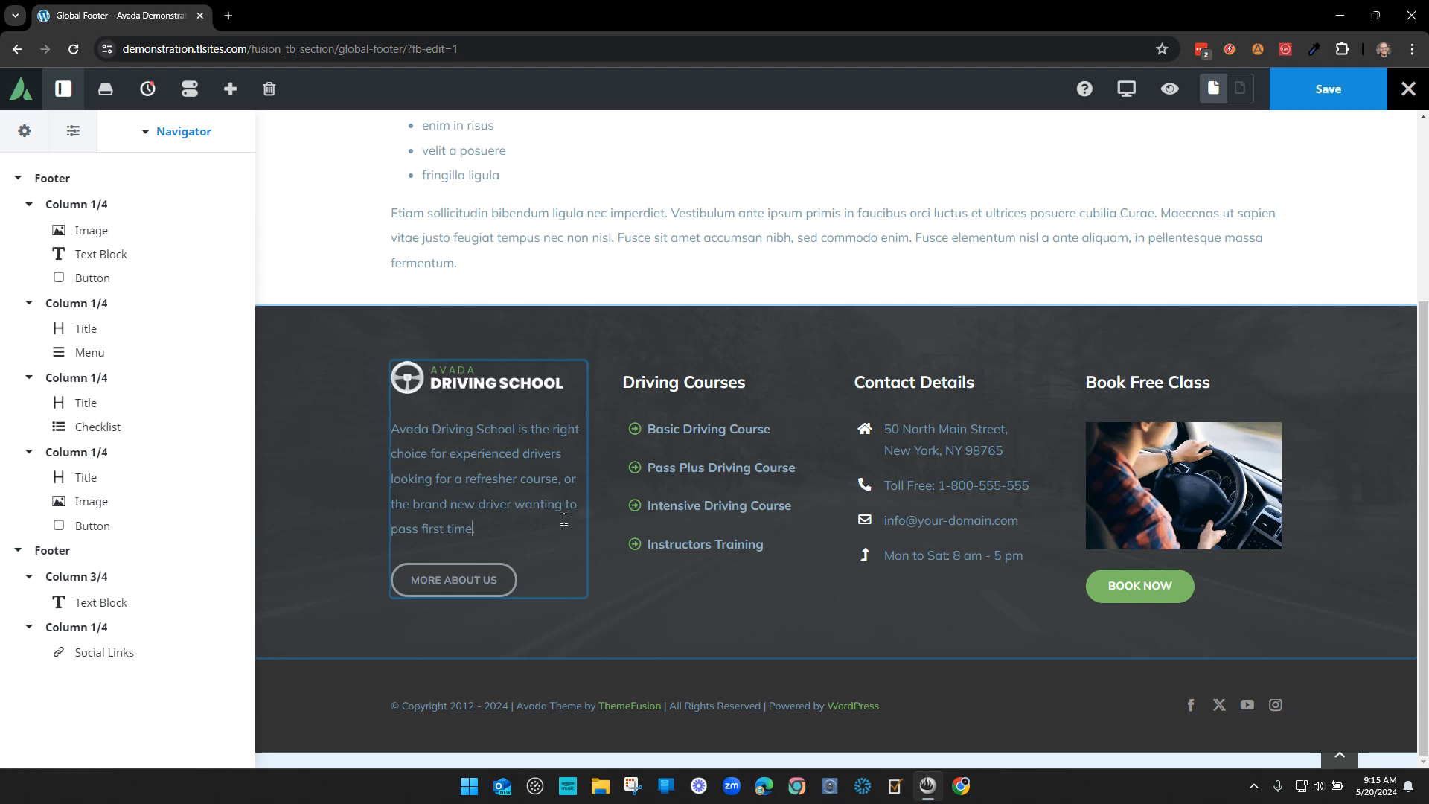
{"action": "type", "text": "for the second"}
{"action": "key", "text": "Delete"}
{"action": "key", "text": "Delete"}
{"action": "key", "text": "Delete"}
{"action": "key", "text": "Delete"}
{"action": "left_click", "coordinate": [1316, 90]}
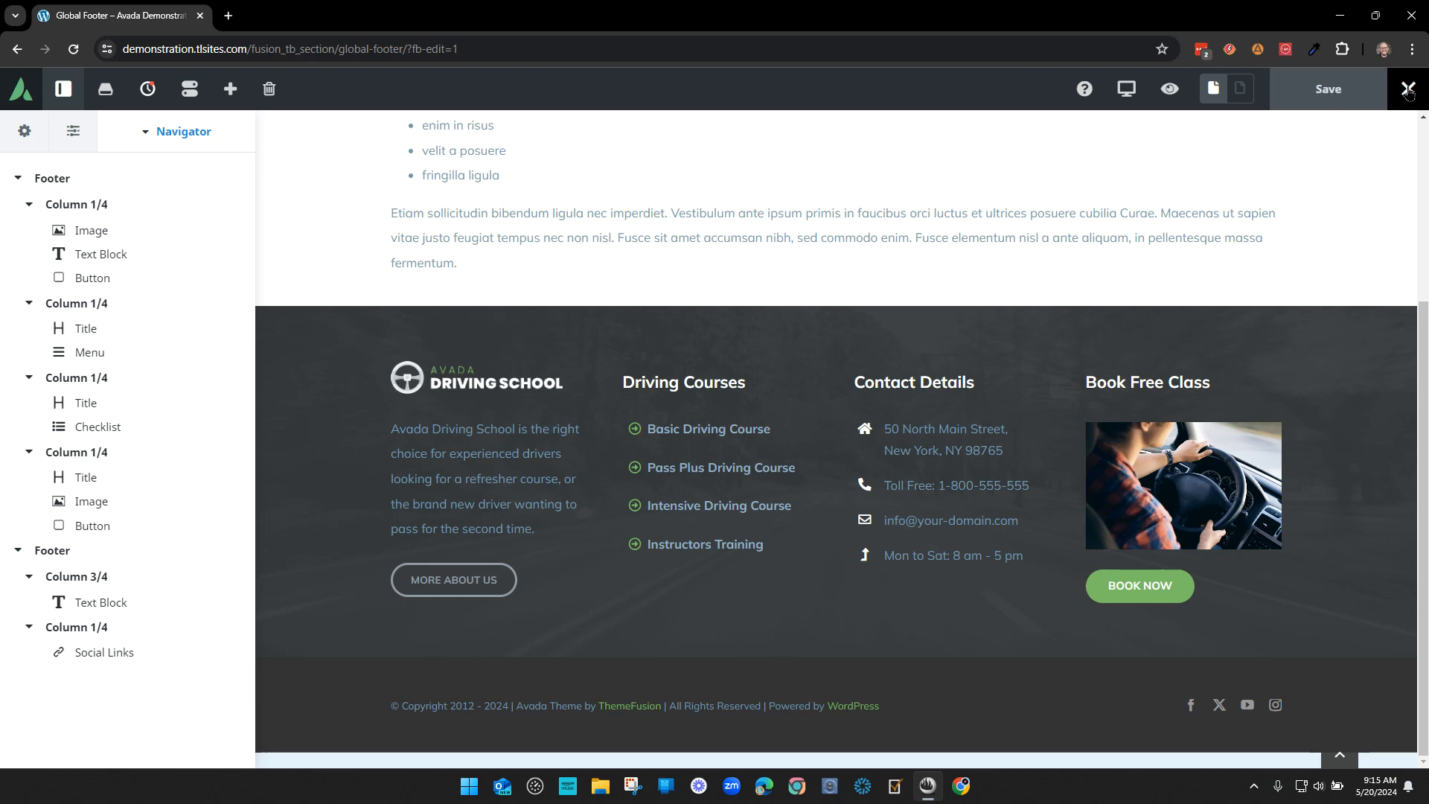
- Exit the live builder and check the edited description in the homepage footer
{"action": "mouse_move", "coordinate": [1408, 90]}
{"action": "left_click", "coordinate": [1331, 128]}
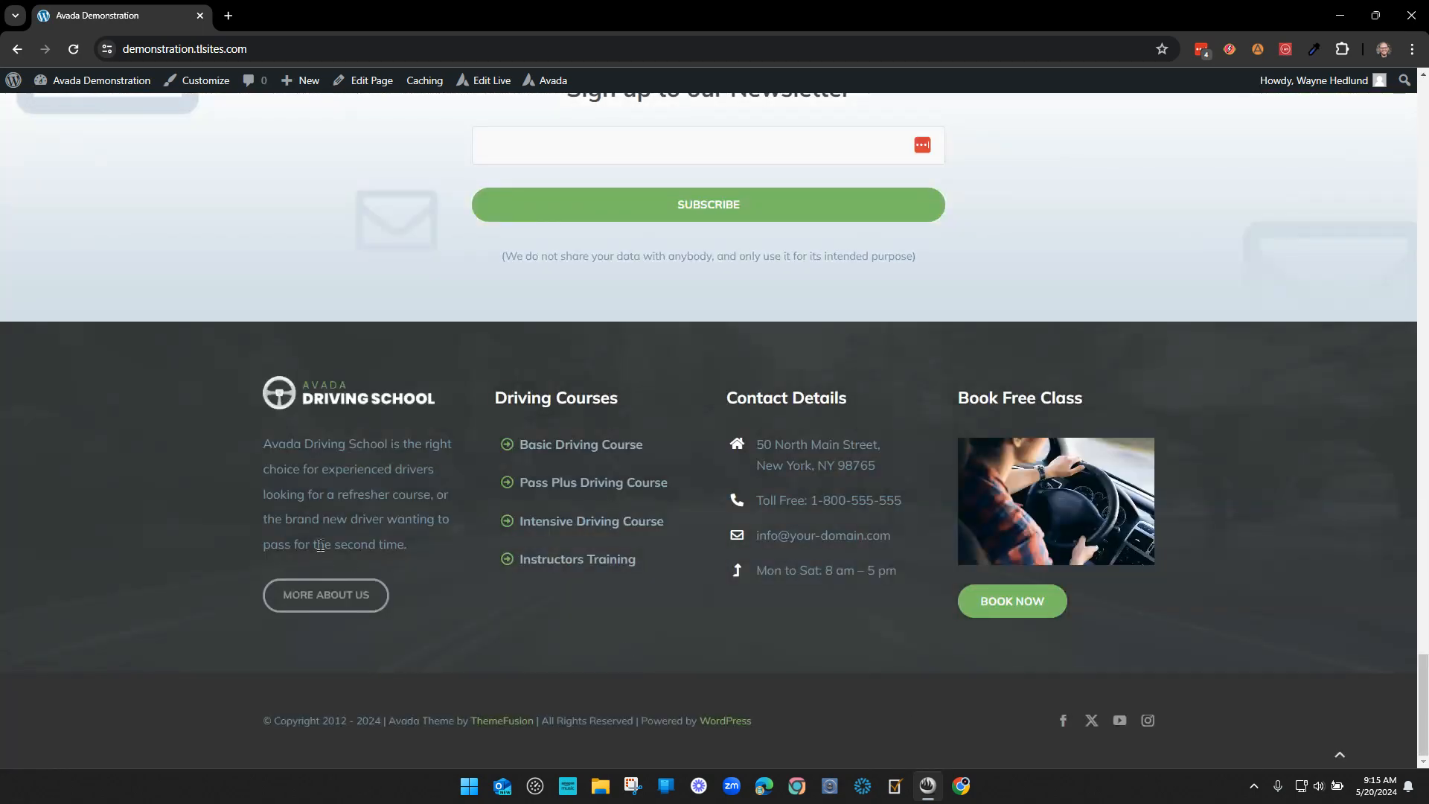
{"action": "left_click_drag", "start_coordinate": [284, 545], "coordinate": [411, 547]}
{"action": "left_click", "coordinate": [524, 649]}
{"action": "scroll", "coordinate": [1011, 357], "scroll_direction": "up", "scroll_amount": 20}
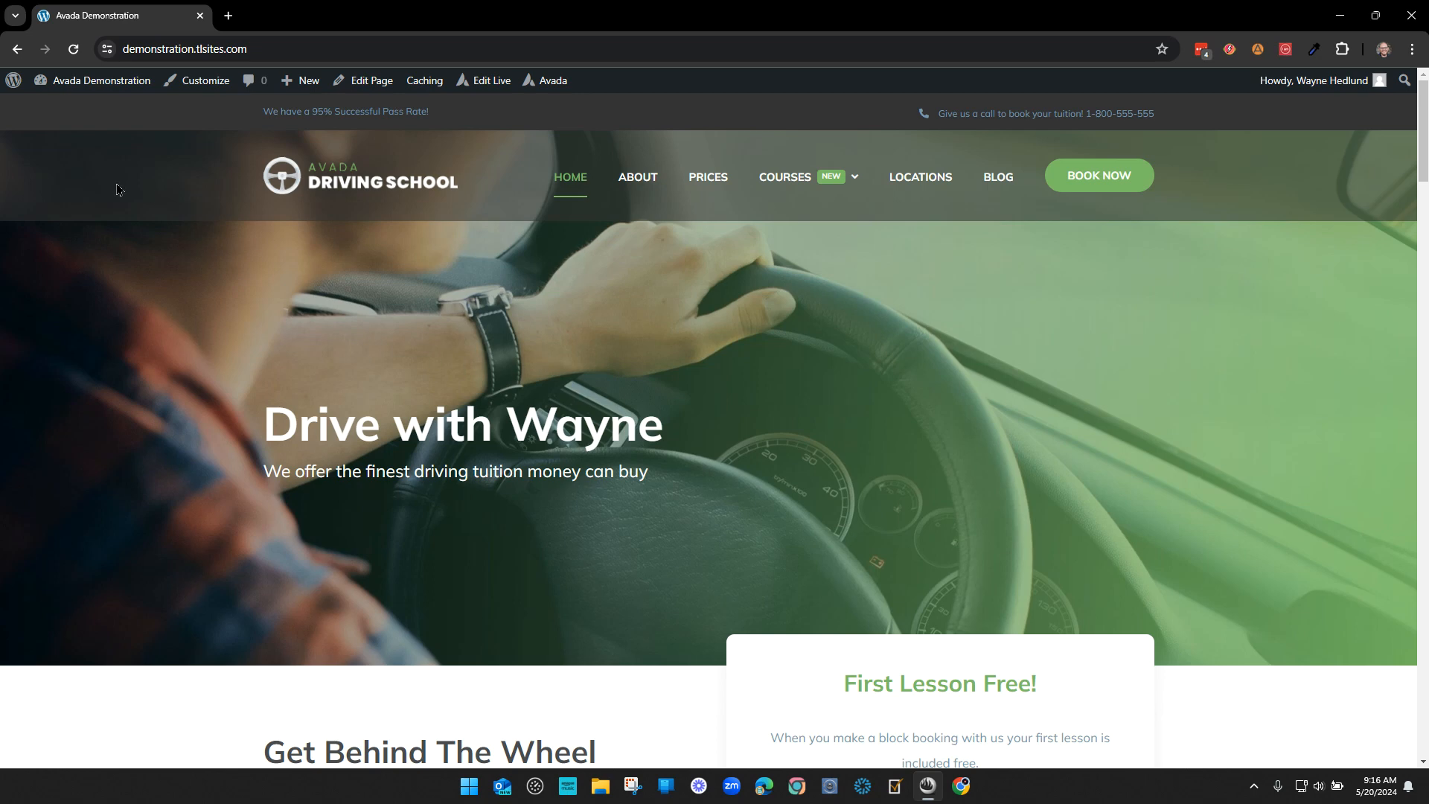
- Open the WordPress dashboard, go to the Avada dashboard and look through its resources and integrations
{"action": "mouse_move", "coordinate": [67, 83]}
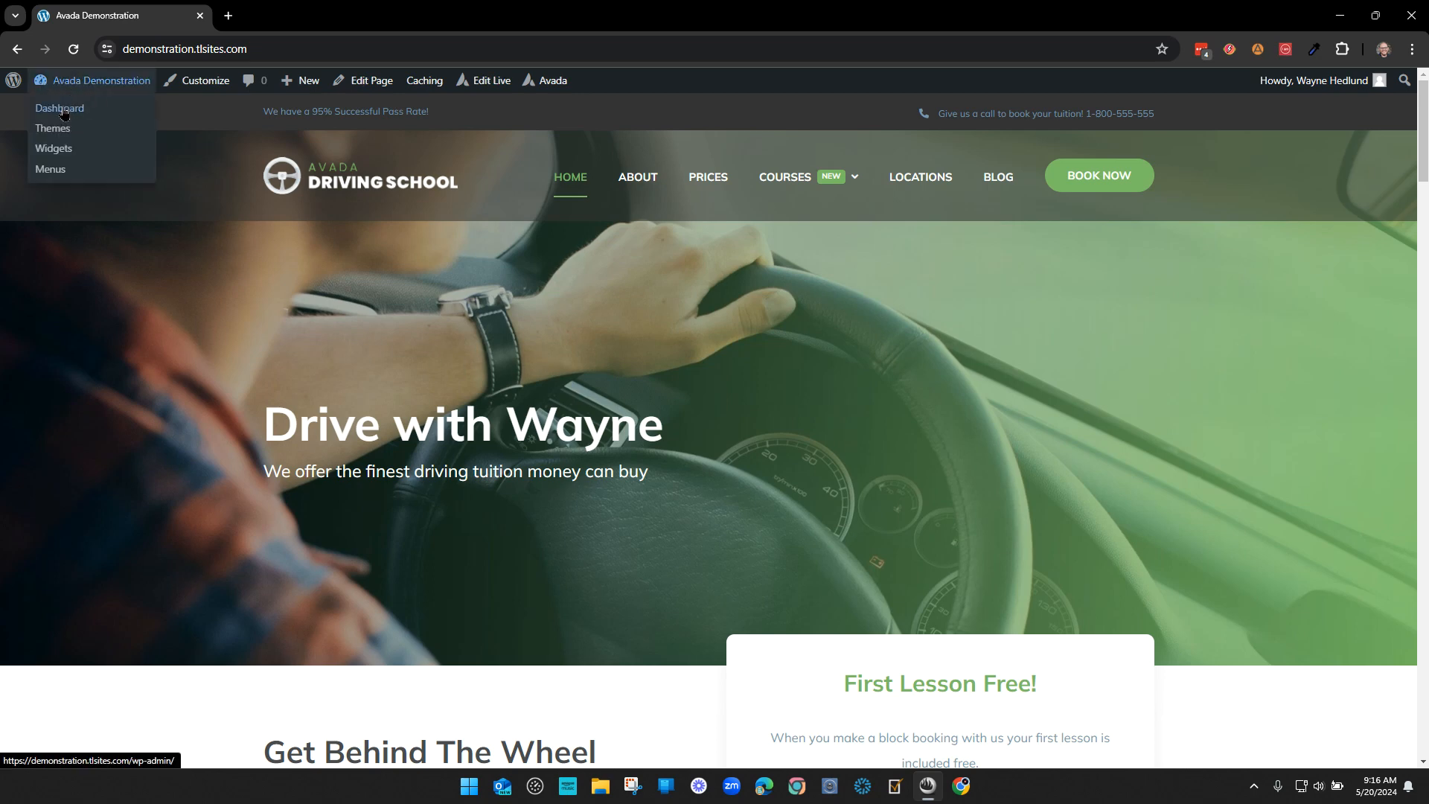
{"action": "left_click", "coordinate": [63, 110]}
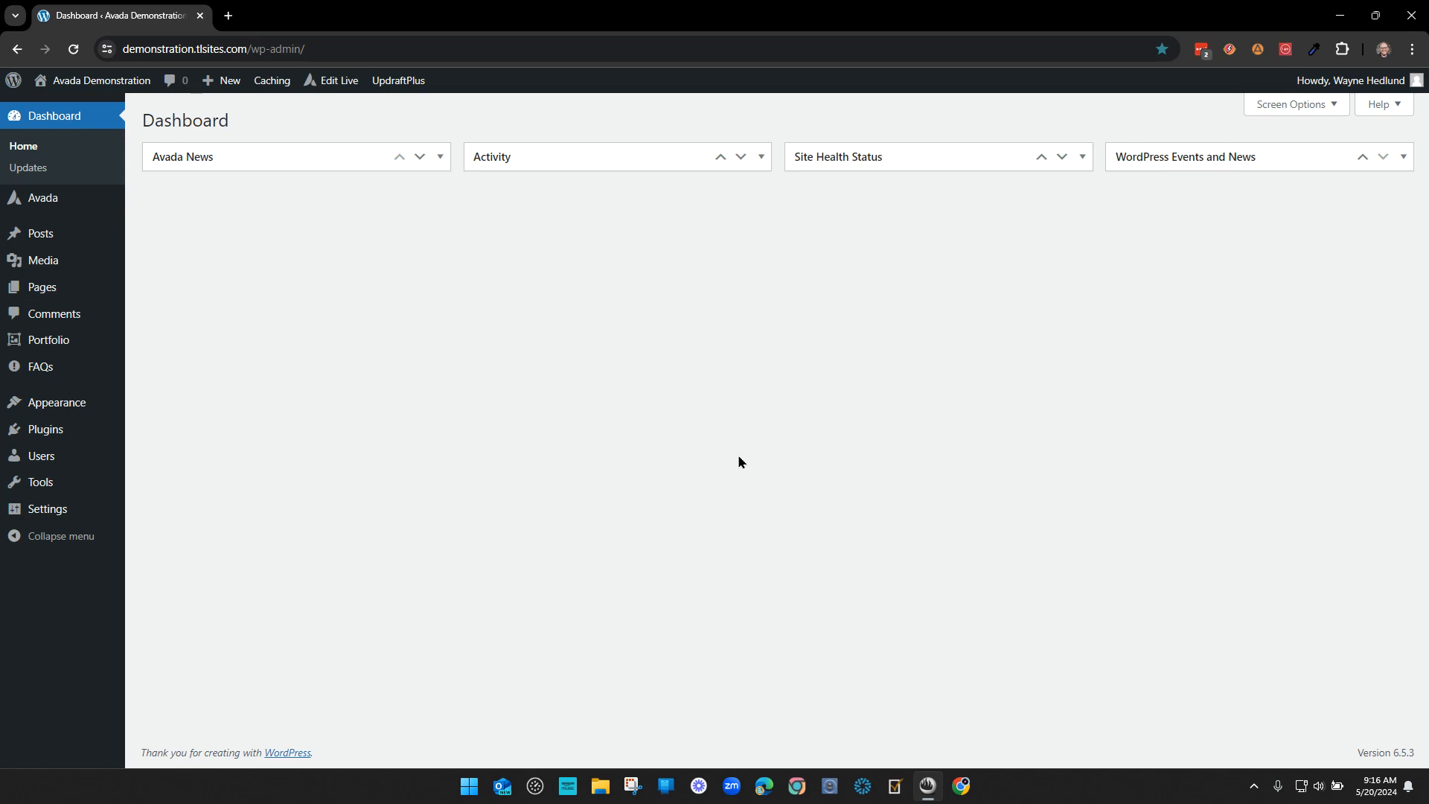
{"action": "mouse_move", "coordinate": [48, 201]}
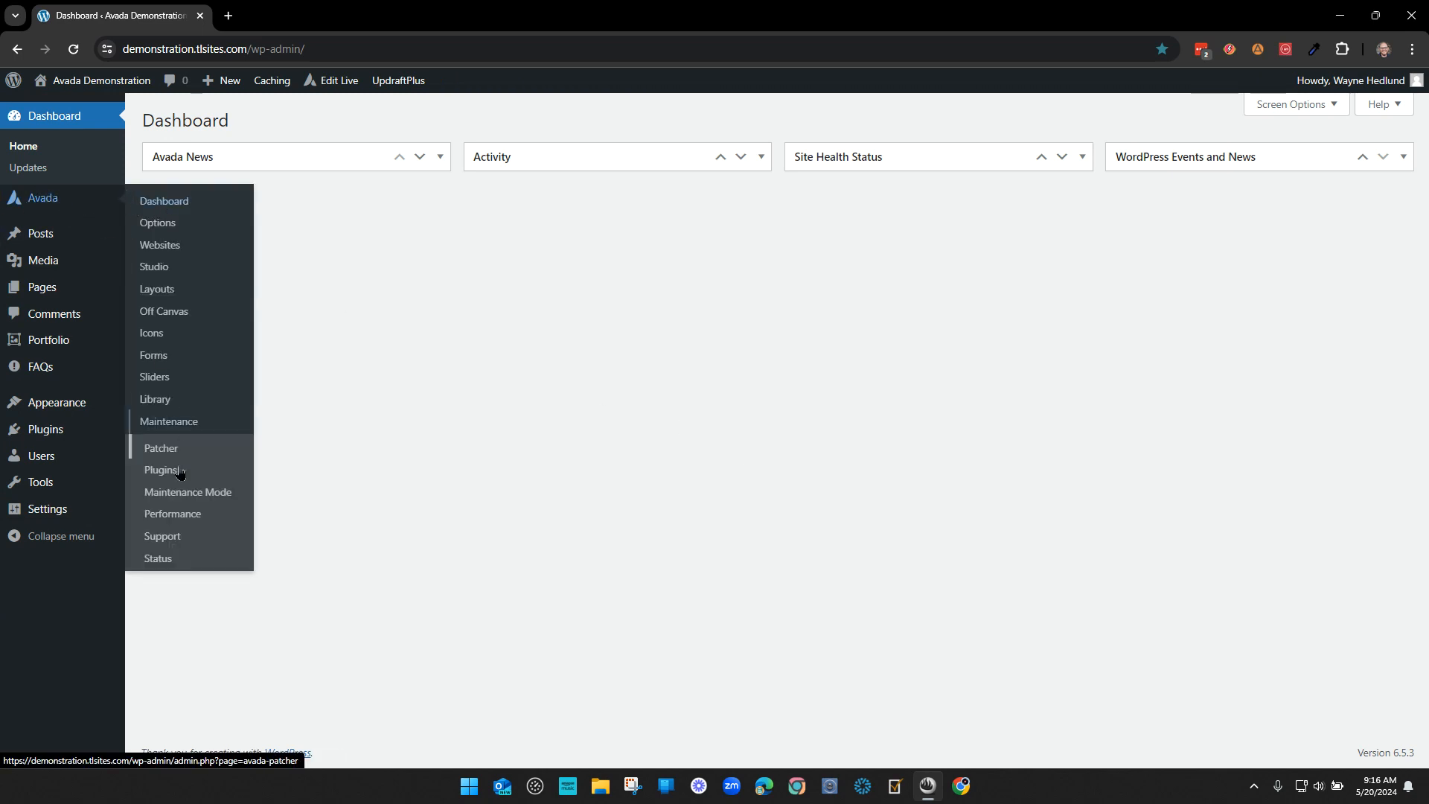
{"action": "left_click", "coordinate": [39, 197]}
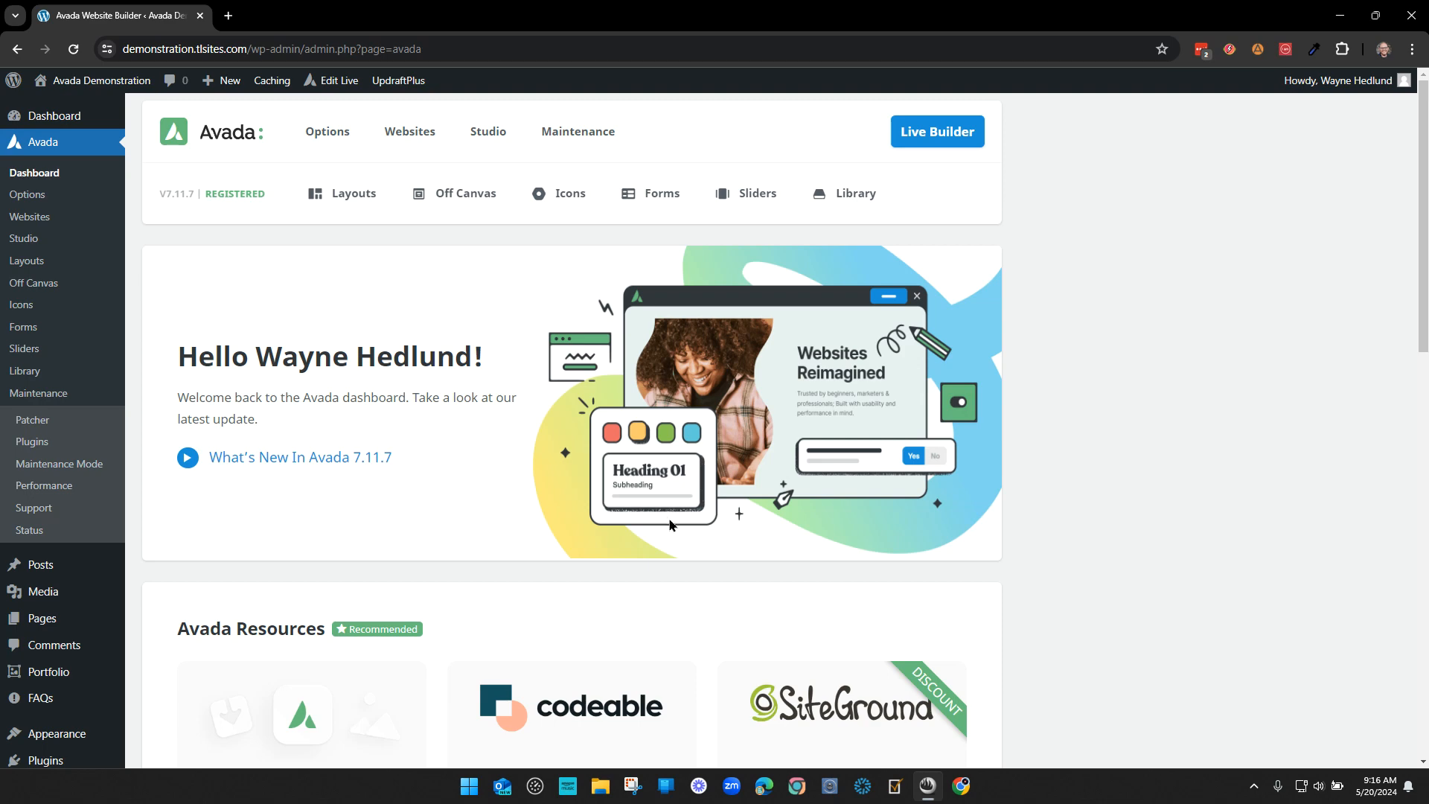
{"action": "scroll", "coordinate": [1047, 573], "scroll_direction": "down", "scroll_amount": 6}
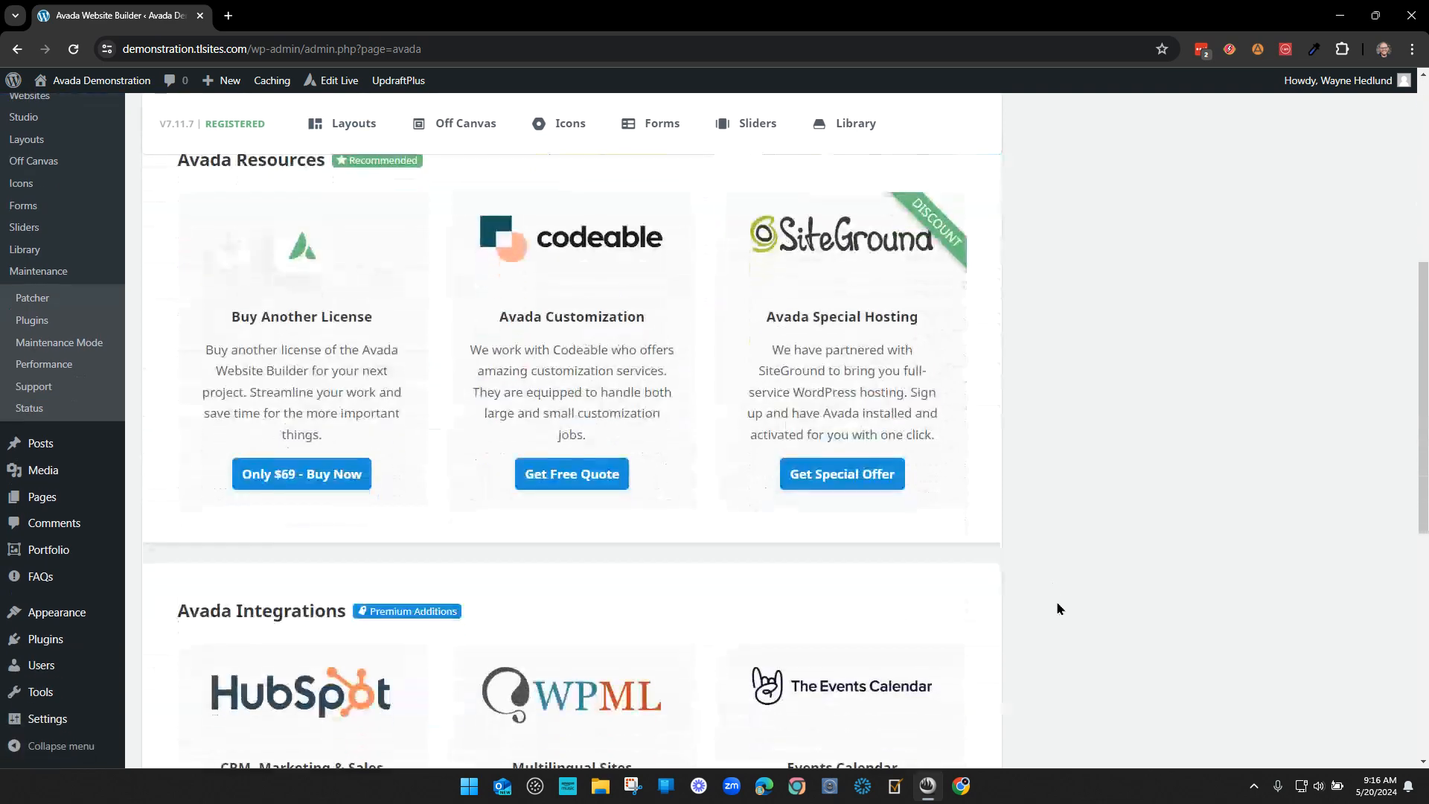
{"action": "scroll", "coordinate": [1056, 606], "scroll_direction": "up", "scroll_amount": 6}
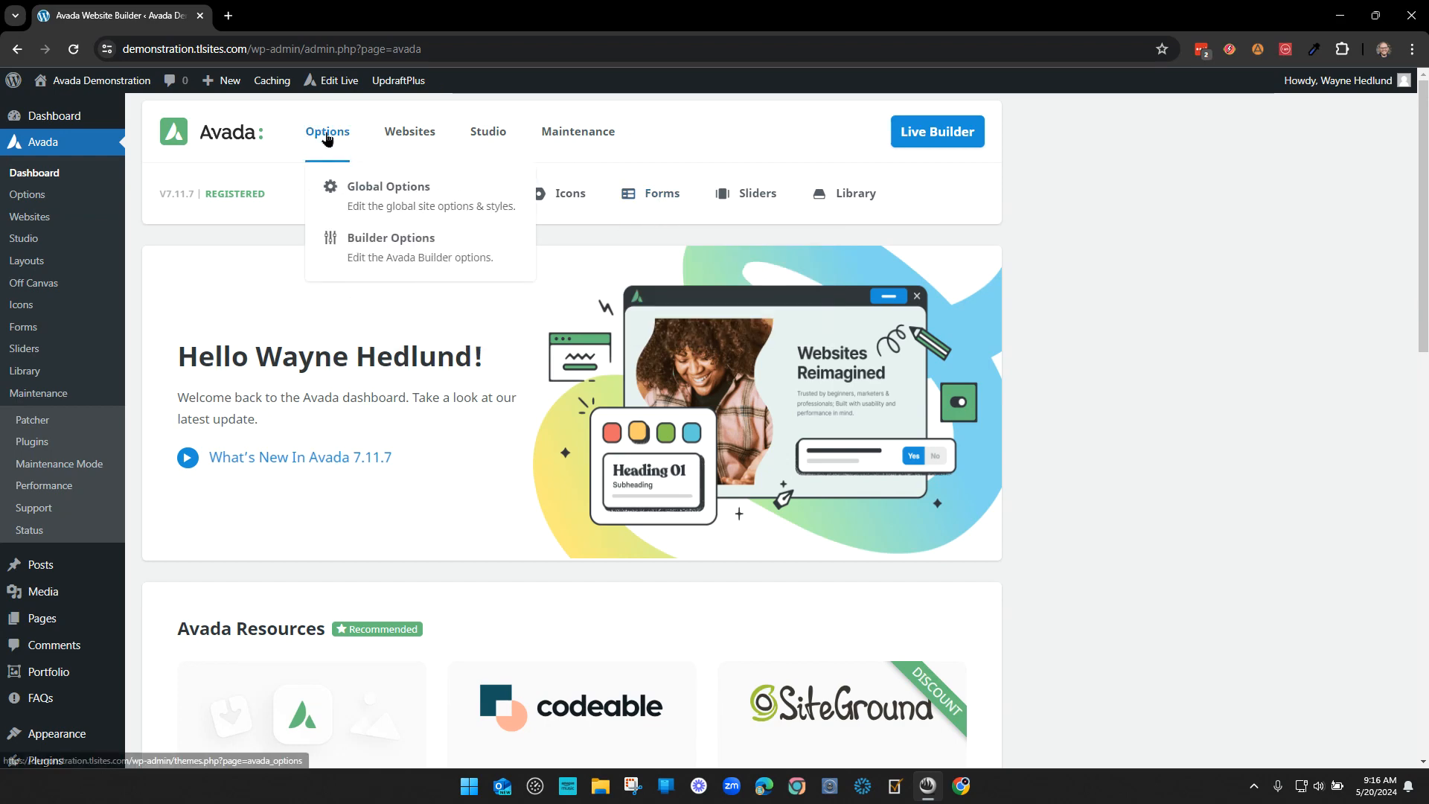
- Review the Avada dashboard's Maintenance, Layouts, Forms and Sliders choices and open the Off Canvas page
{"action": "mouse_move", "coordinate": [590, 141]}
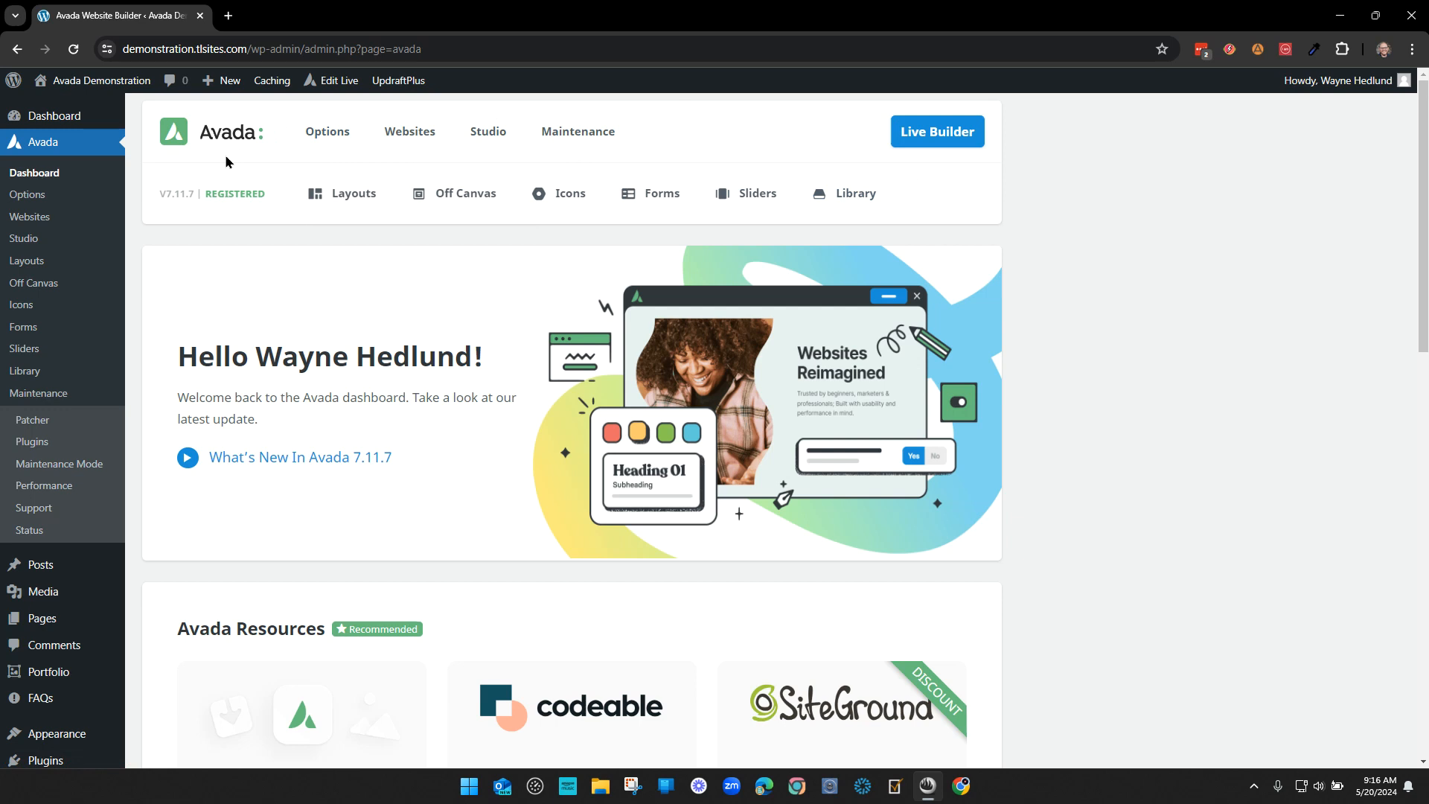
{"action": "mouse_move", "coordinate": [355, 201]}
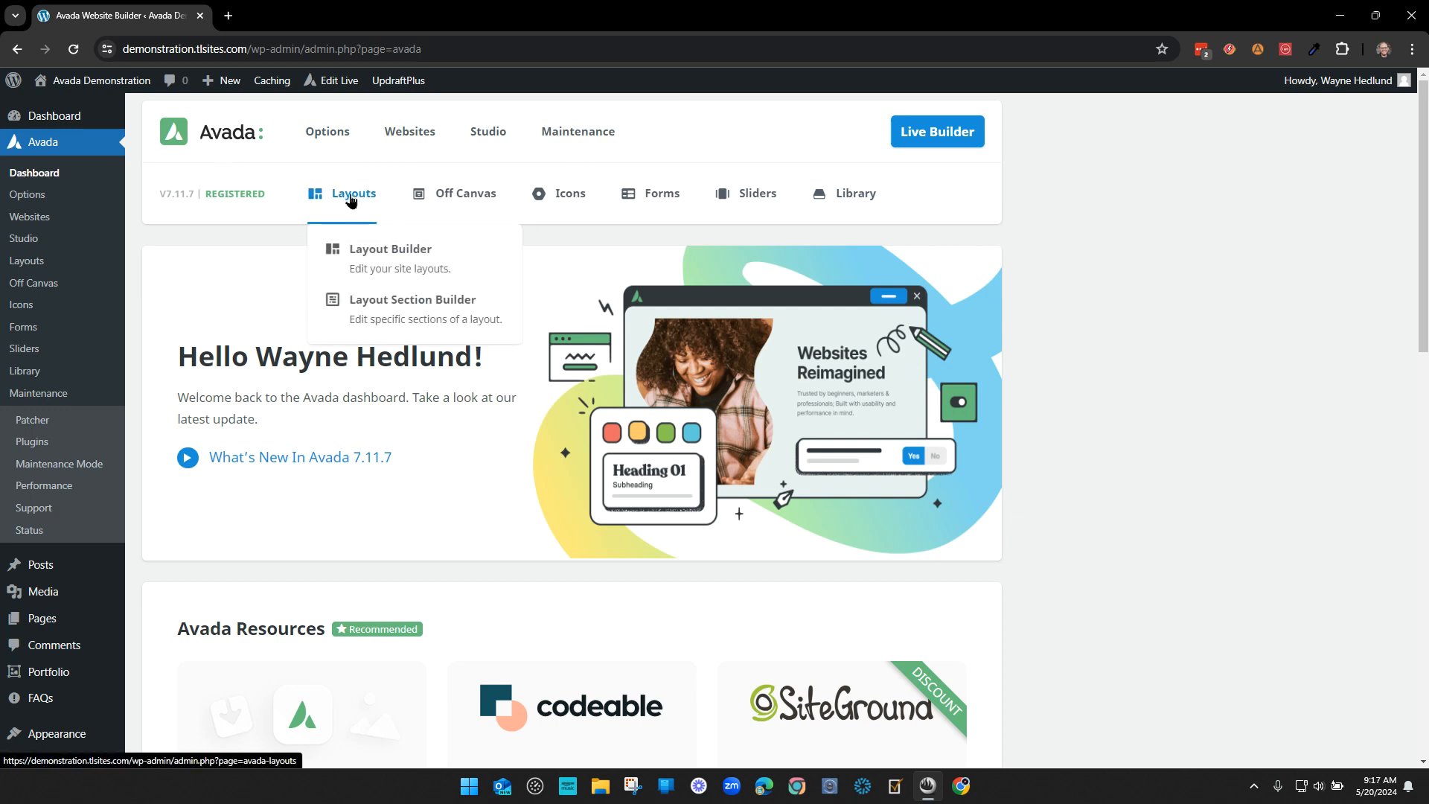
{"action": "mouse_move", "coordinate": [627, 203]}
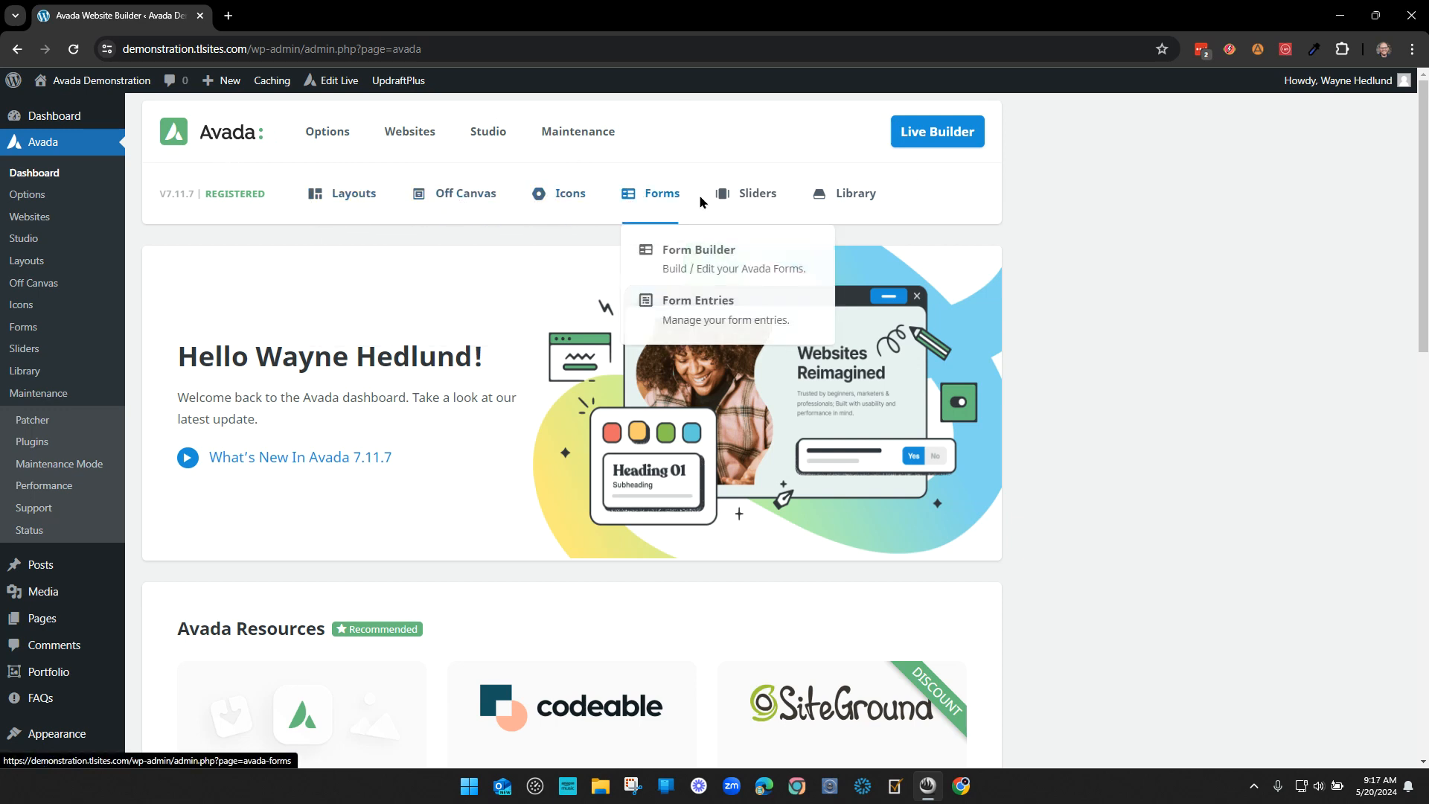
{"action": "mouse_move", "coordinate": [732, 202]}
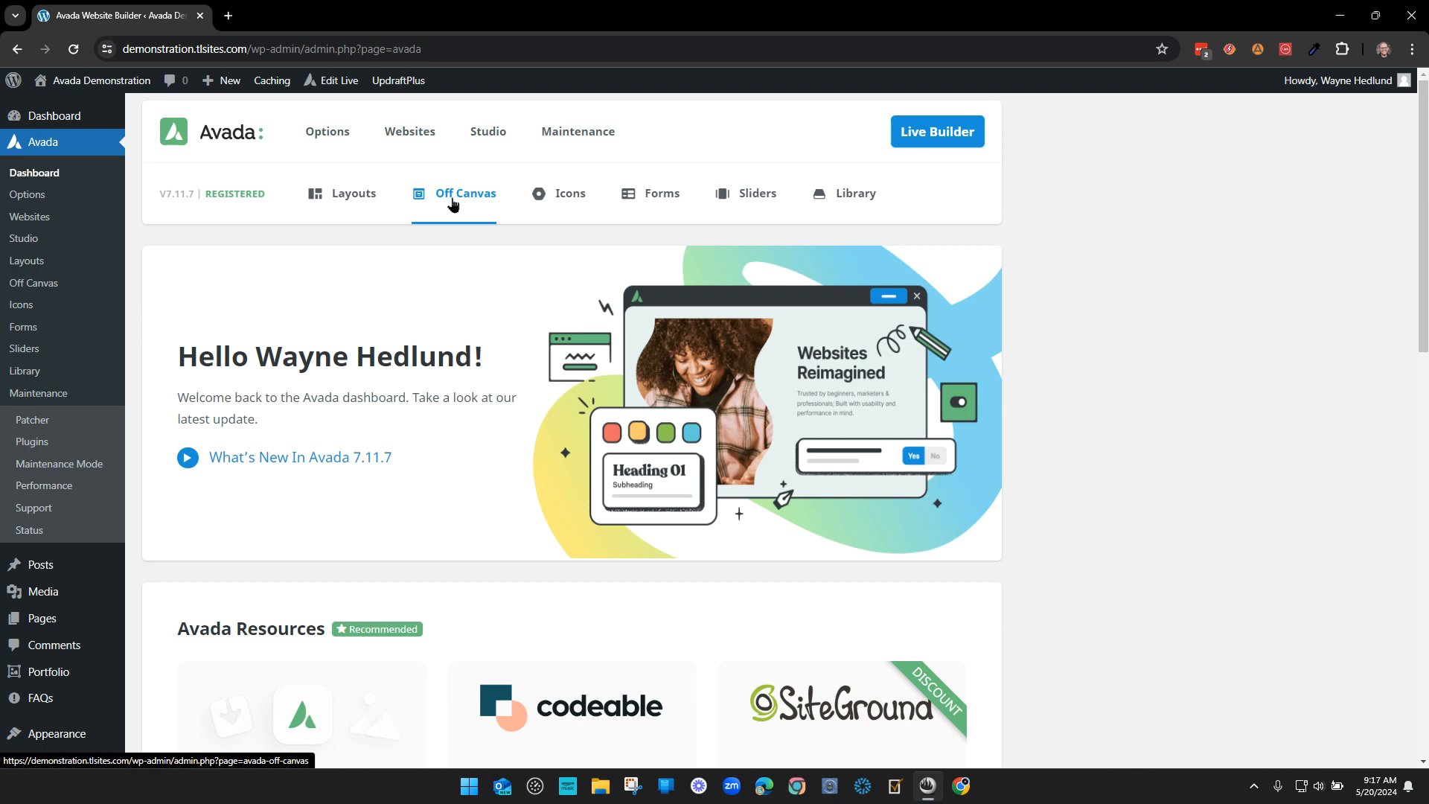
{"action": "left_click", "coordinate": [455, 204]}
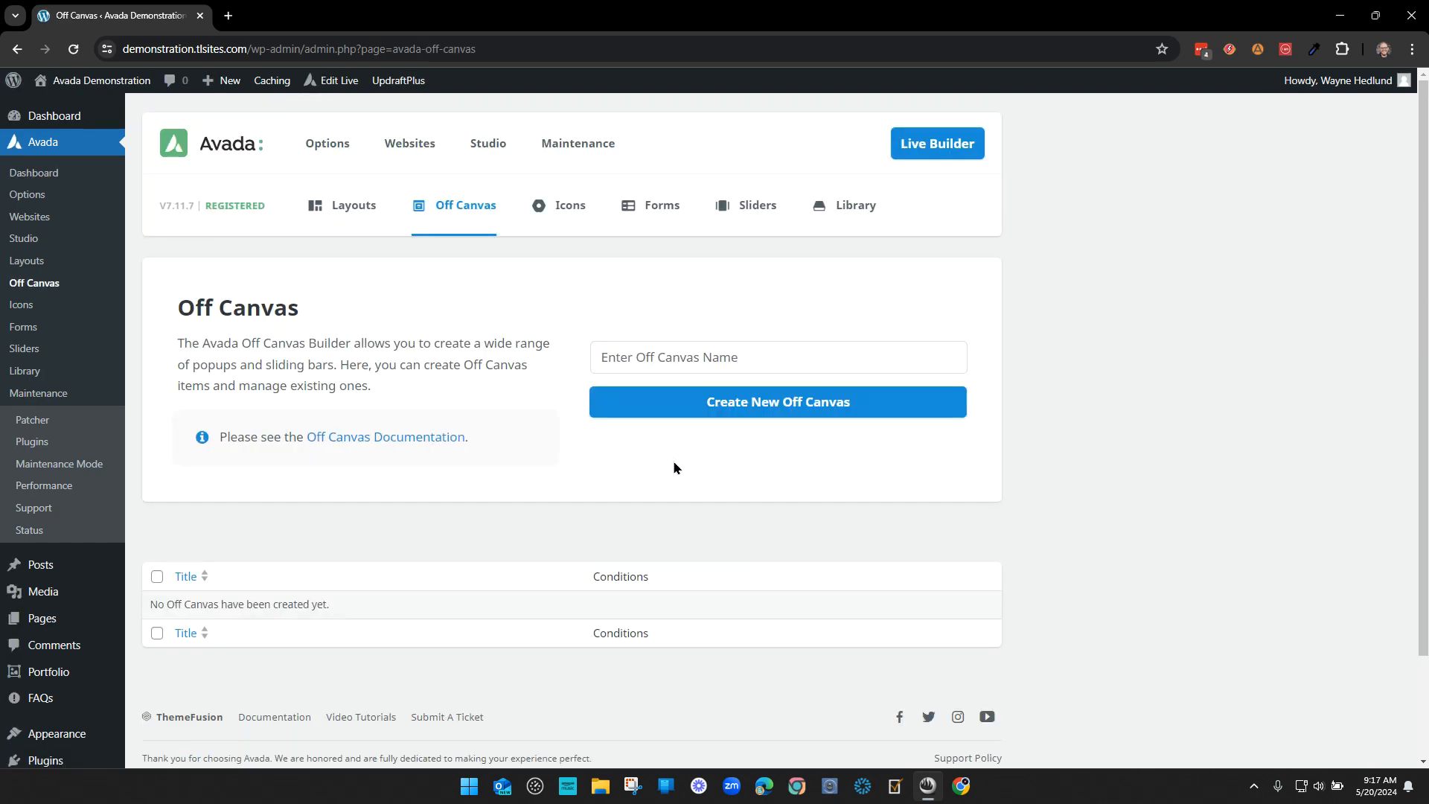
- Open the site's homepage in a new browser tab and switch to it
{"action": "mouse_move", "coordinate": [83, 85]}
{"action": "middle_click", "coordinate": [69, 108]}
{"action": "left_click", "coordinate": [334, 12]}
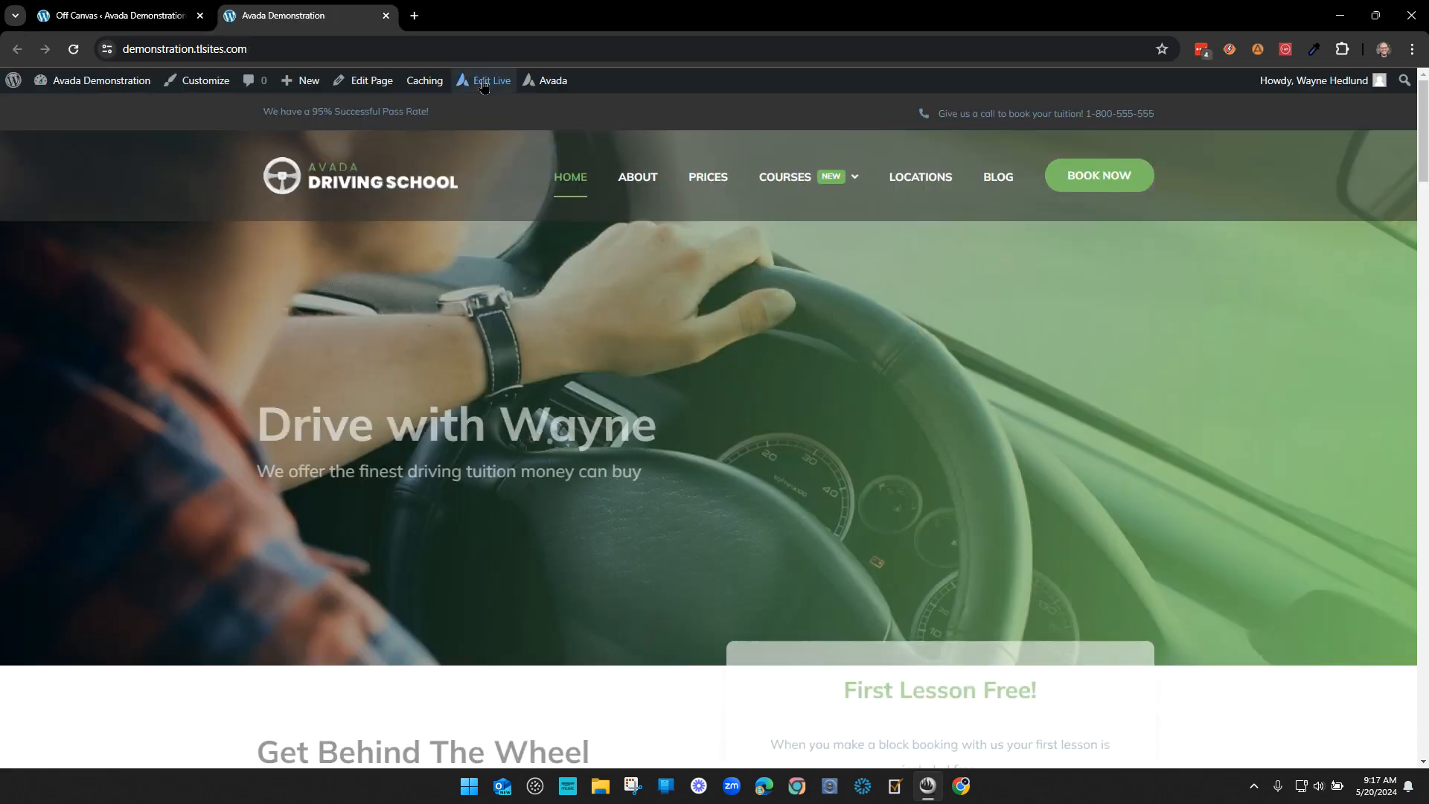
- Review the homepage's live editing choices, return to the Avada admin tab, and look through the Form Builder page's forms
{"action": "mouse_move", "coordinate": [483, 84]}
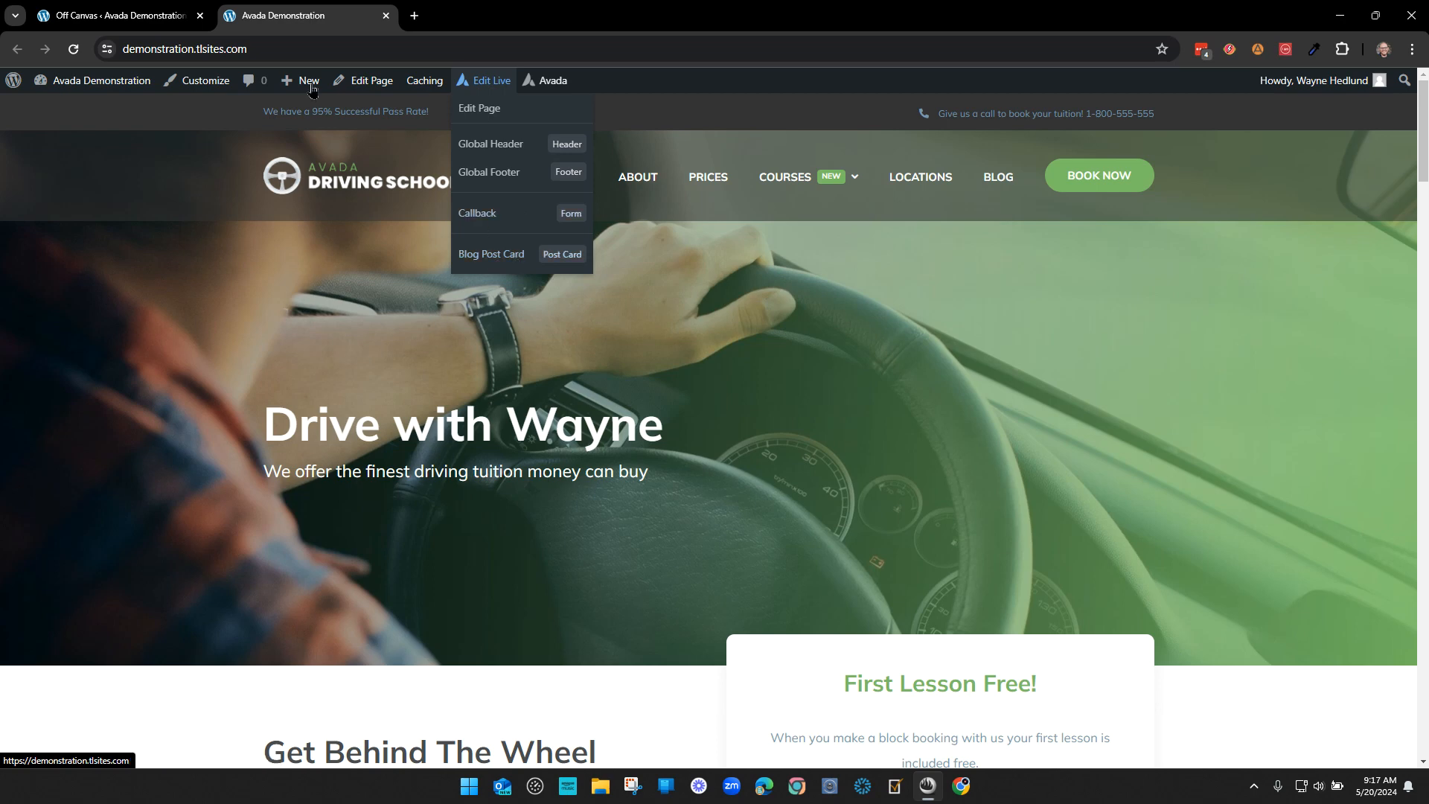
{"action": "left_click", "coordinate": [112, 15]}
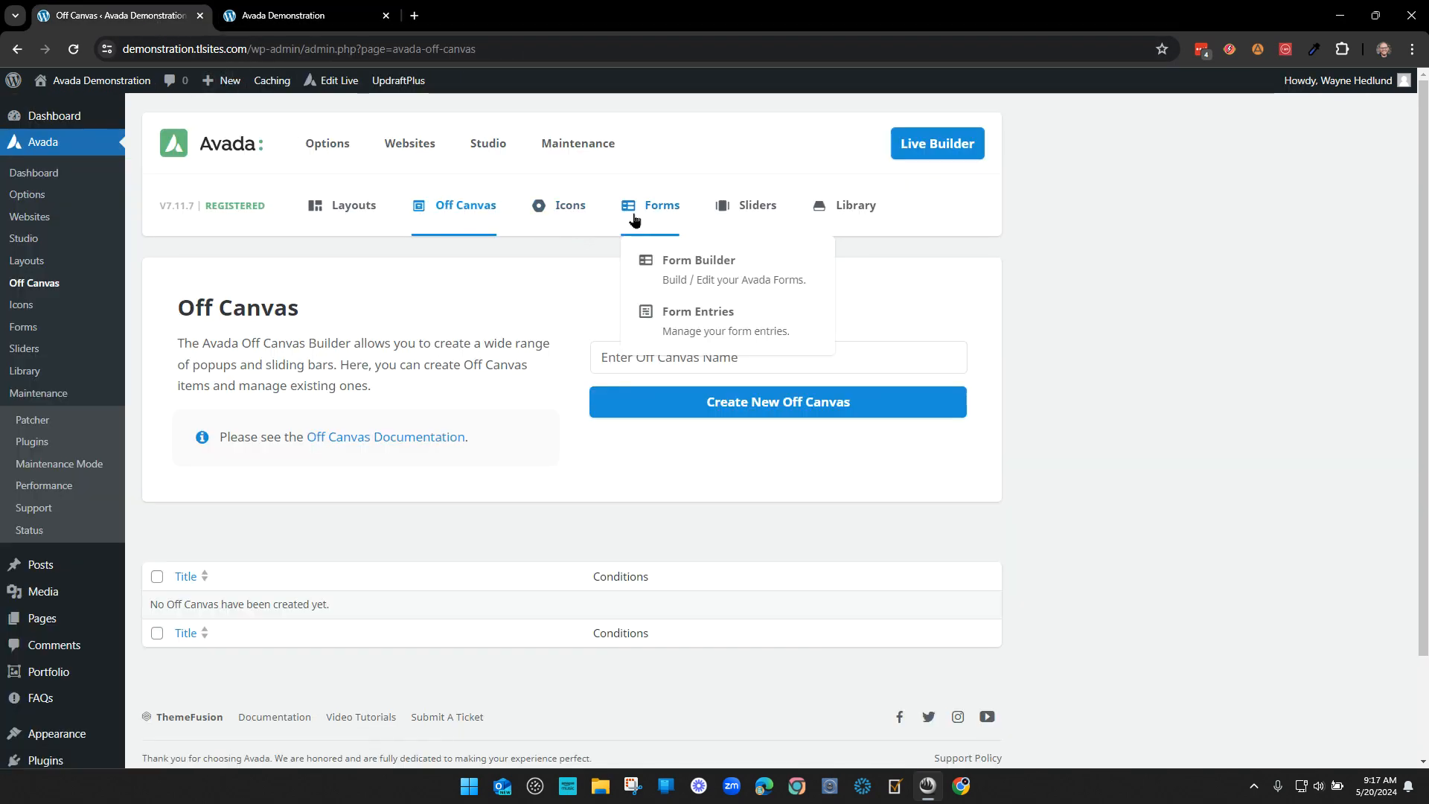
{"action": "left_click", "coordinate": [658, 212]}
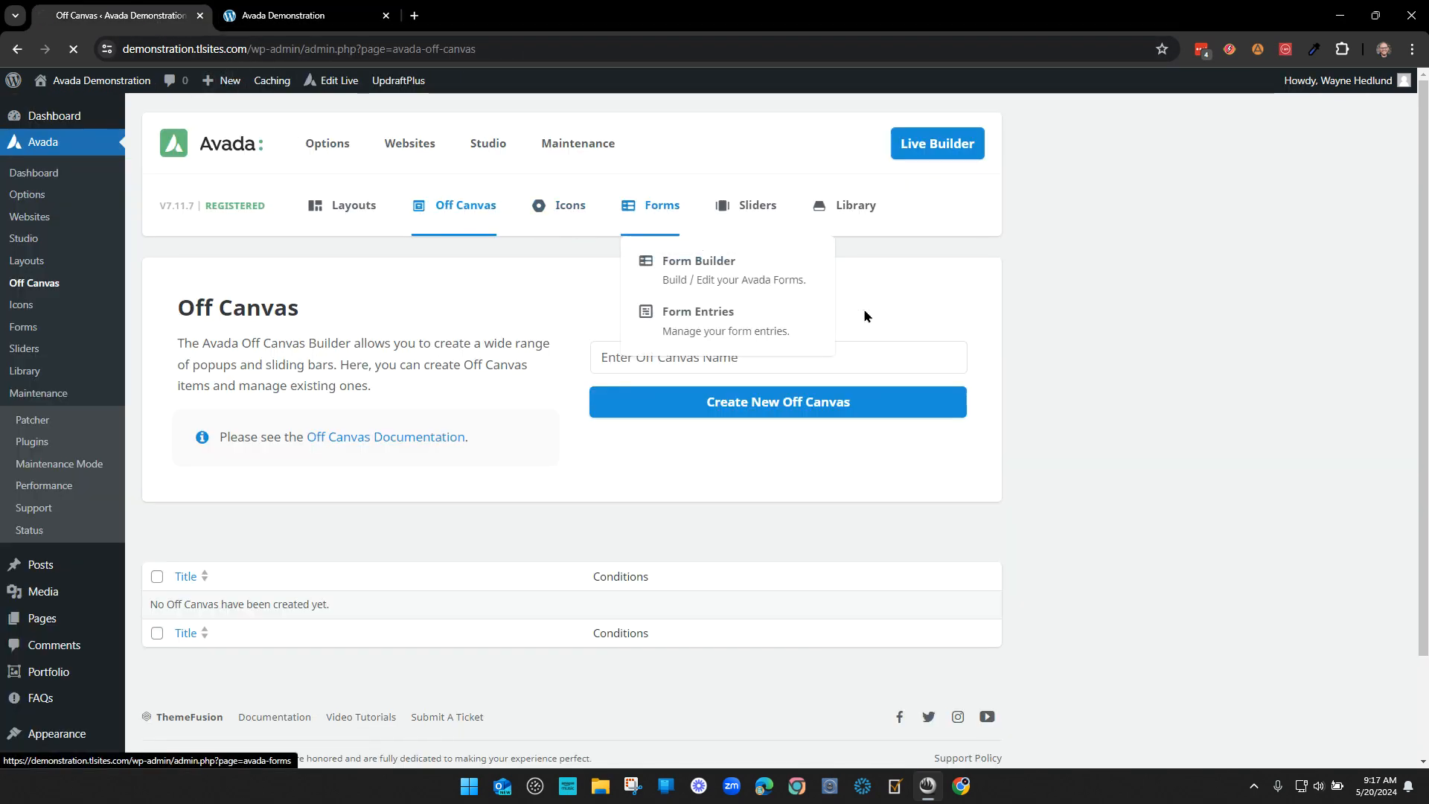
{"action": "scroll", "coordinate": [263, 631], "scroll_direction": "down", "scroll_amount": 3}
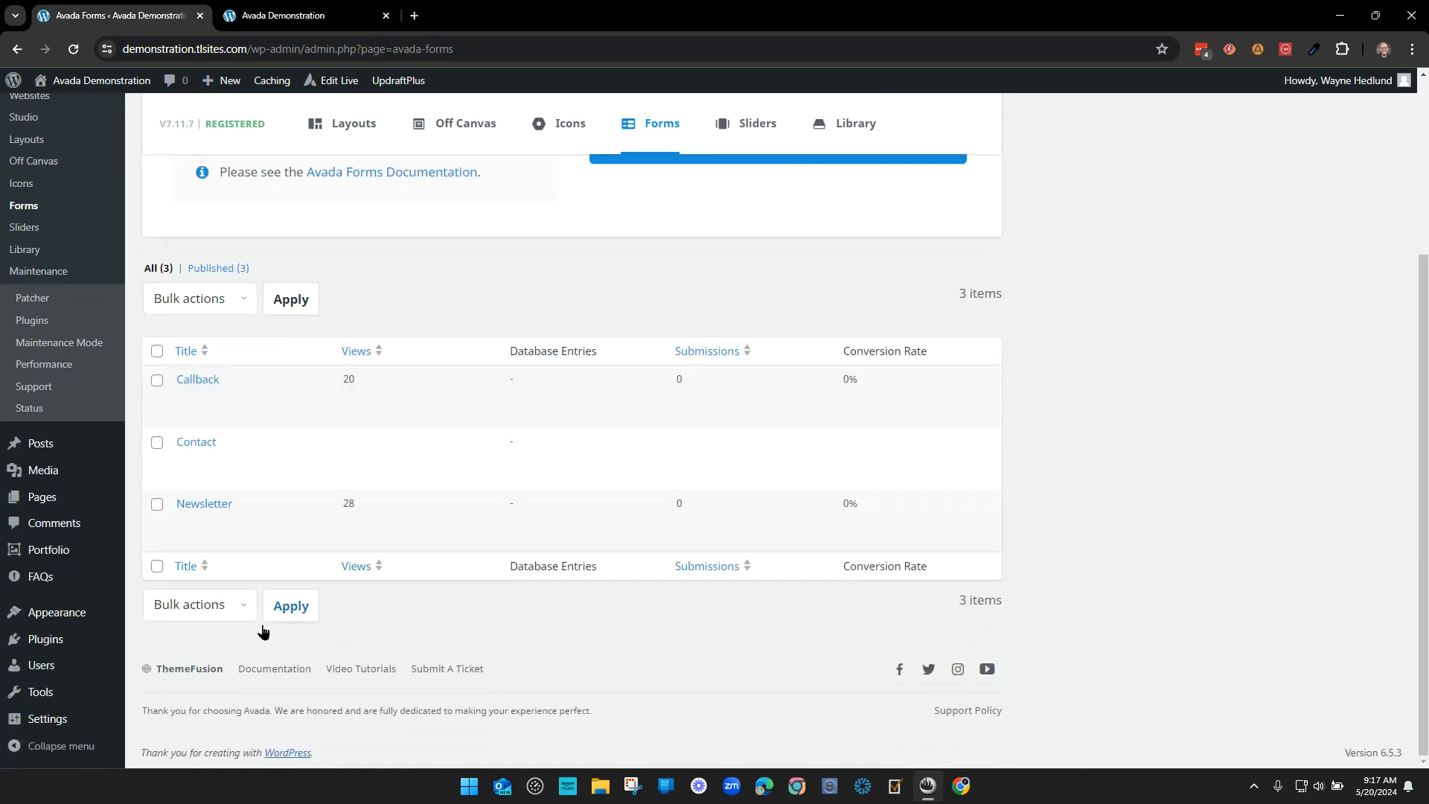
{"action": "scroll", "coordinate": [263, 631], "scroll_direction": "up", "scroll_amount": 3}
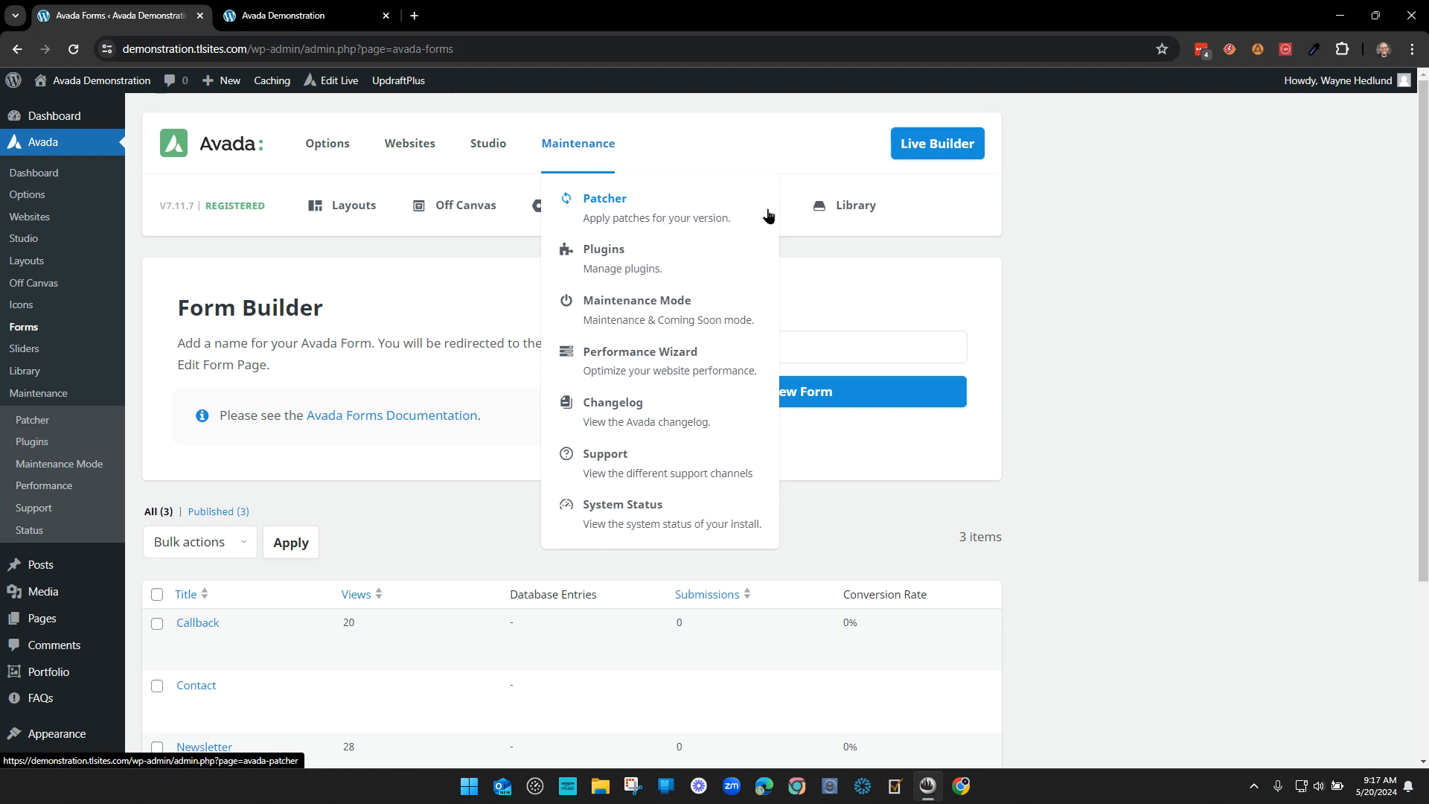
- Open the Avada Sliders page, followed by its Slides page
{"action": "left_click", "coordinate": [742, 233]}
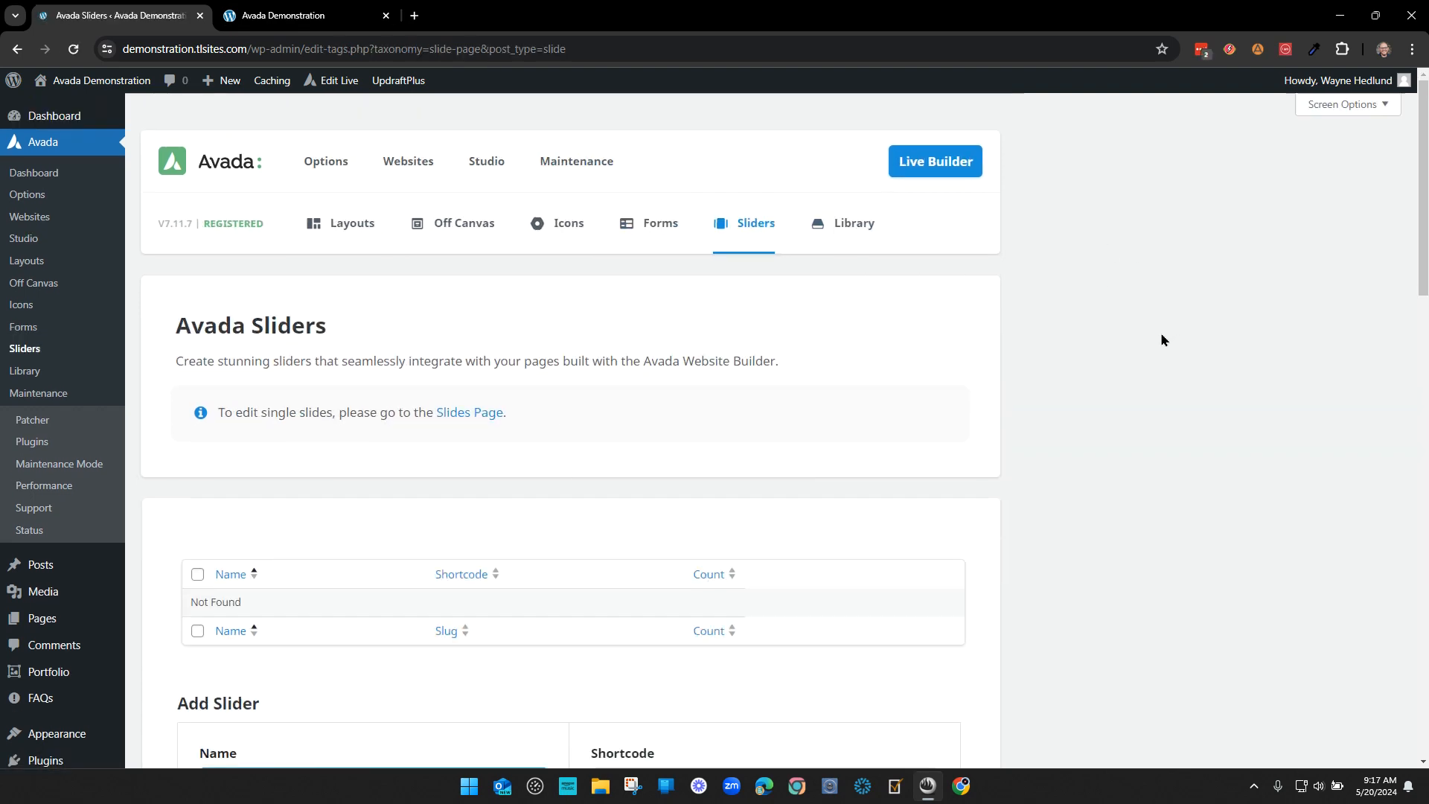
{"action": "mouse_move", "coordinate": [755, 233]}
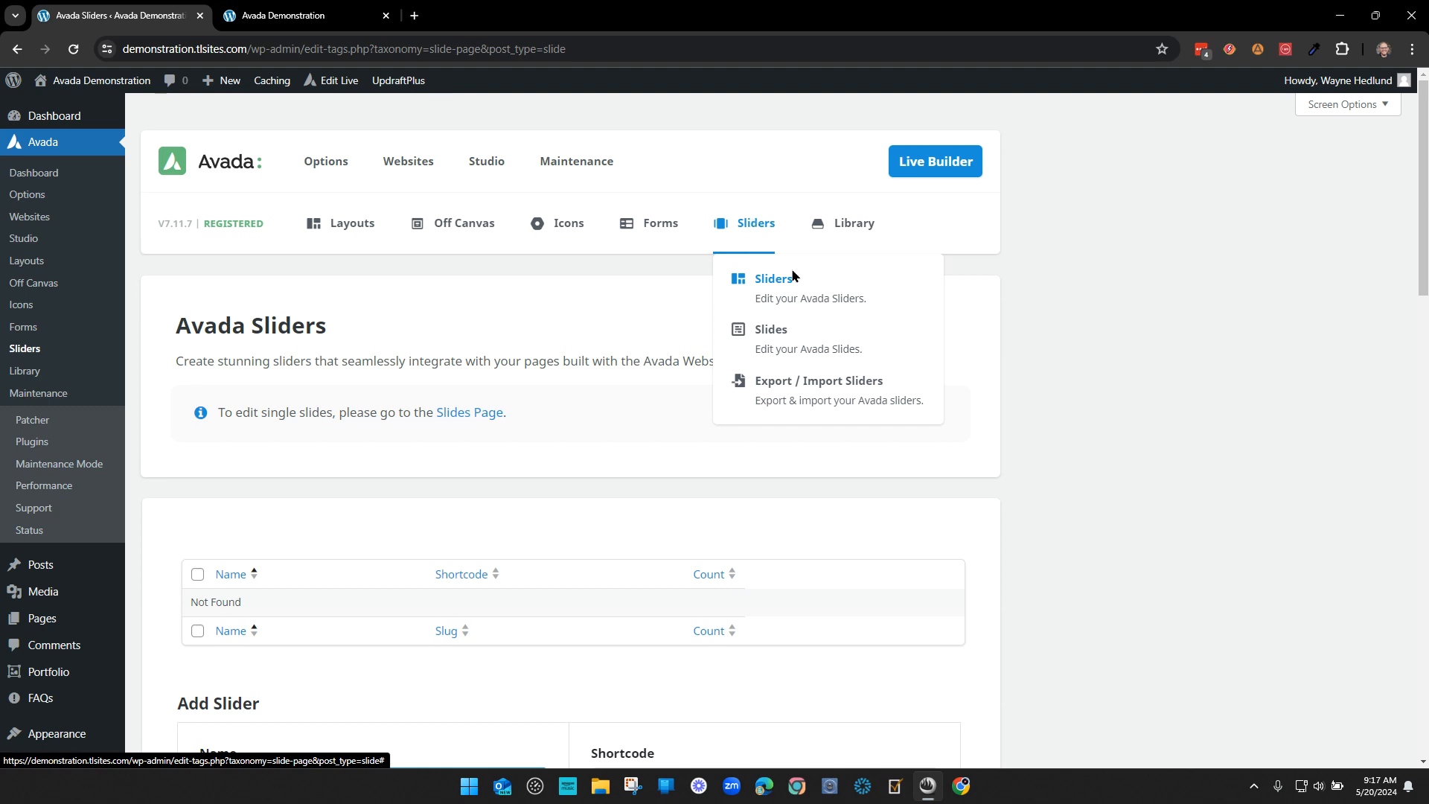
{"action": "left_click", "coordinate": [766, 349]}
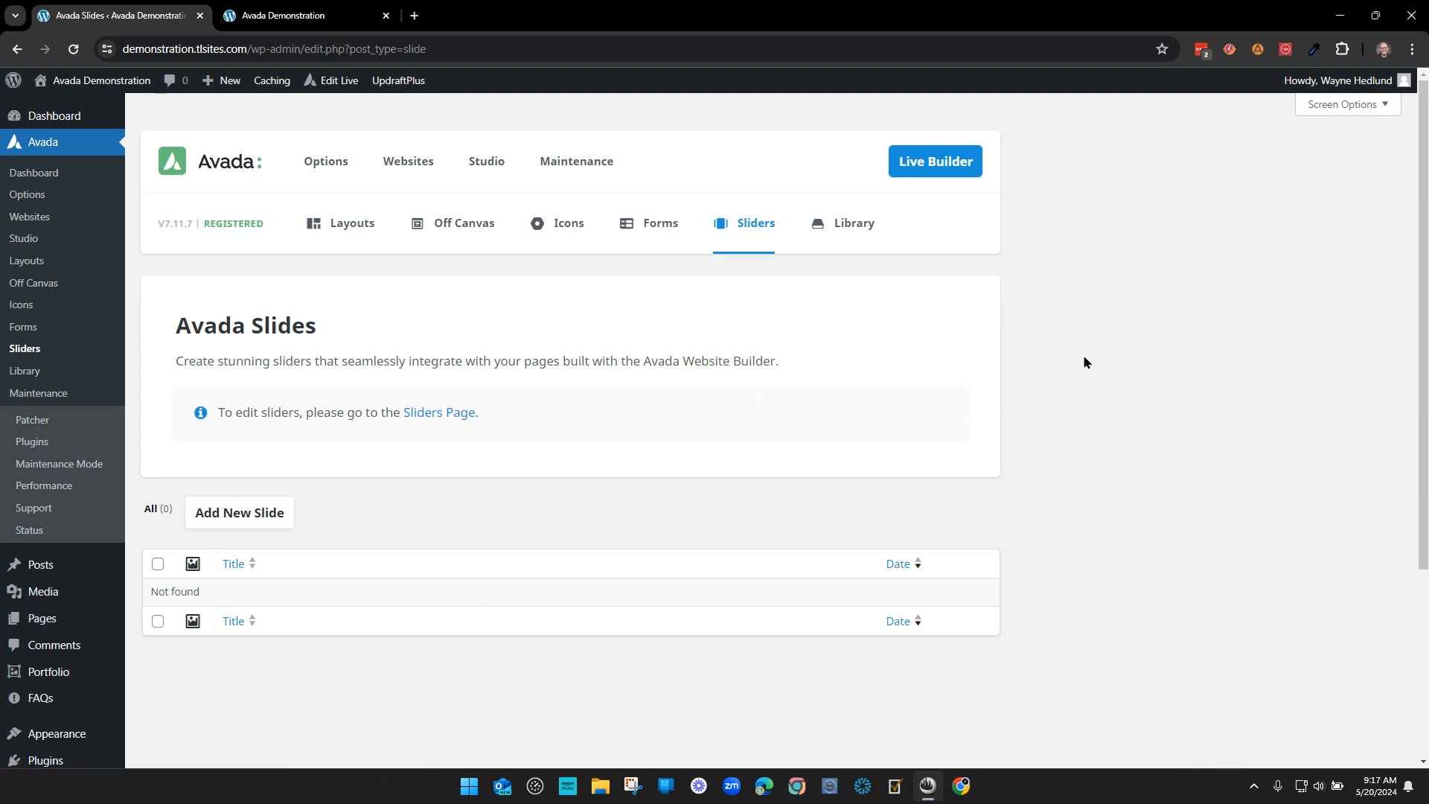
- Open the Avada Library and look through its saved elements, comparing them with the homepage content
{"action": "left_click", "coordinate": [863, 234]}
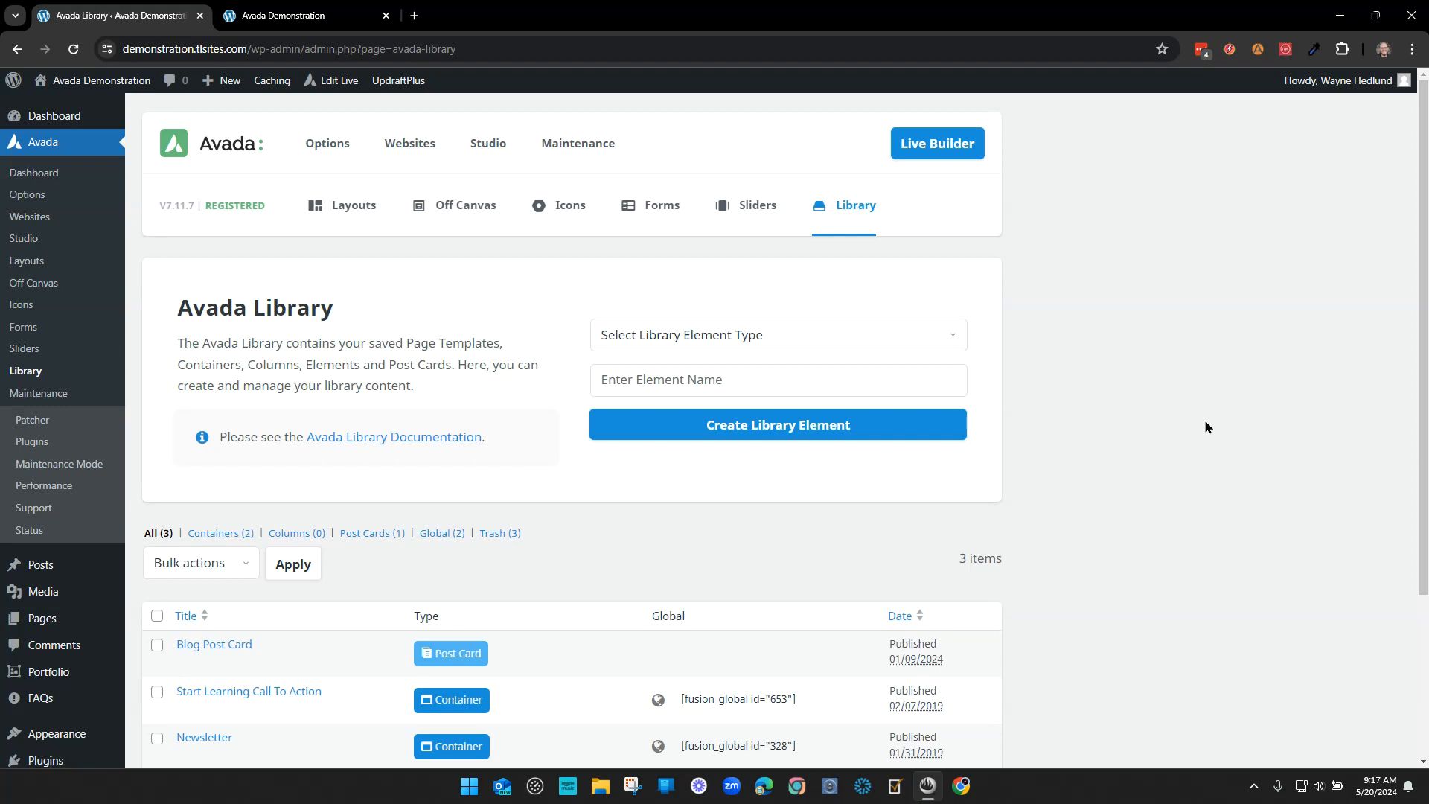
{"action": "scroll", "coordinate": [1118, 462], "scroll_direction": "down", "scroll_amount": 3}
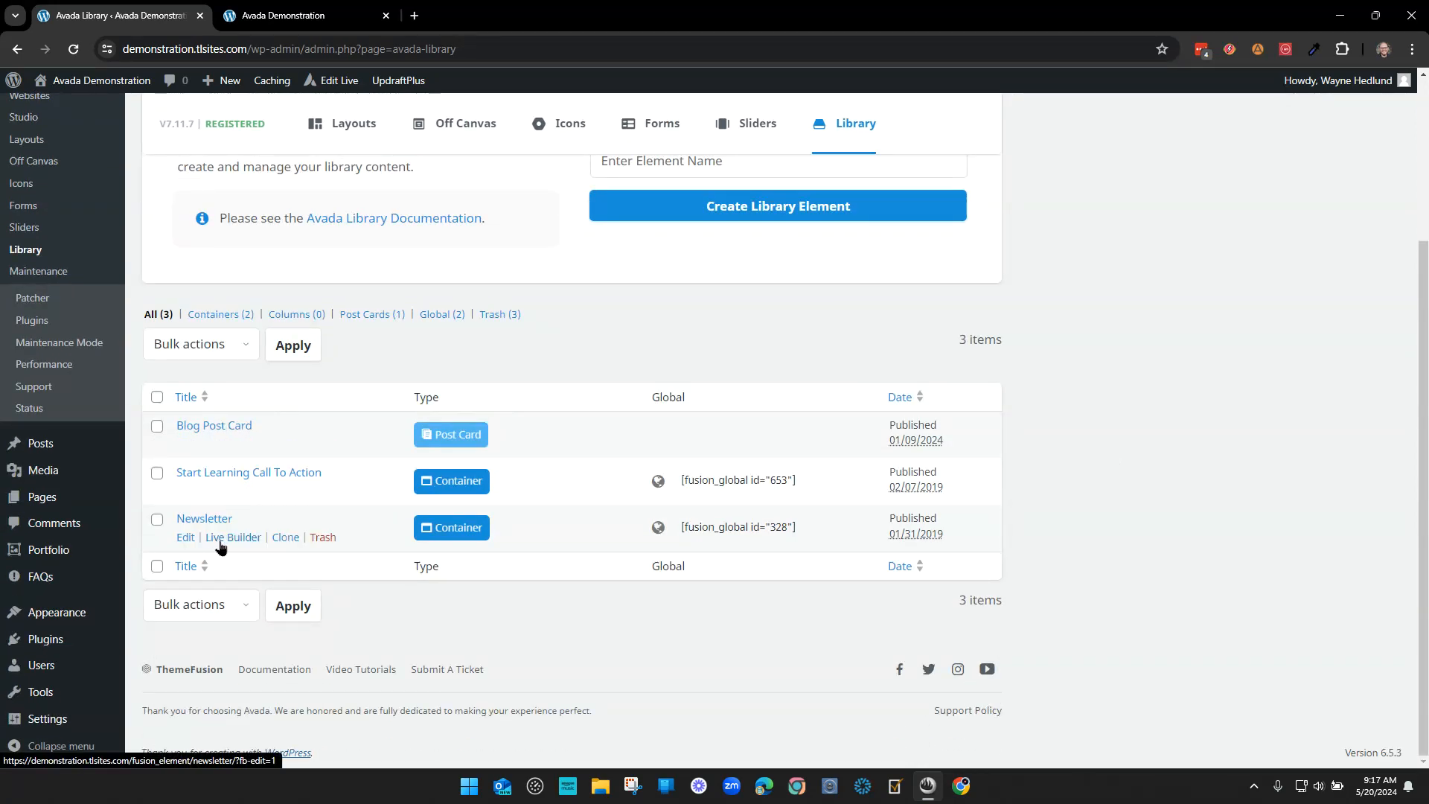
{"action": "left_click", "coordinate": [251, 17]}
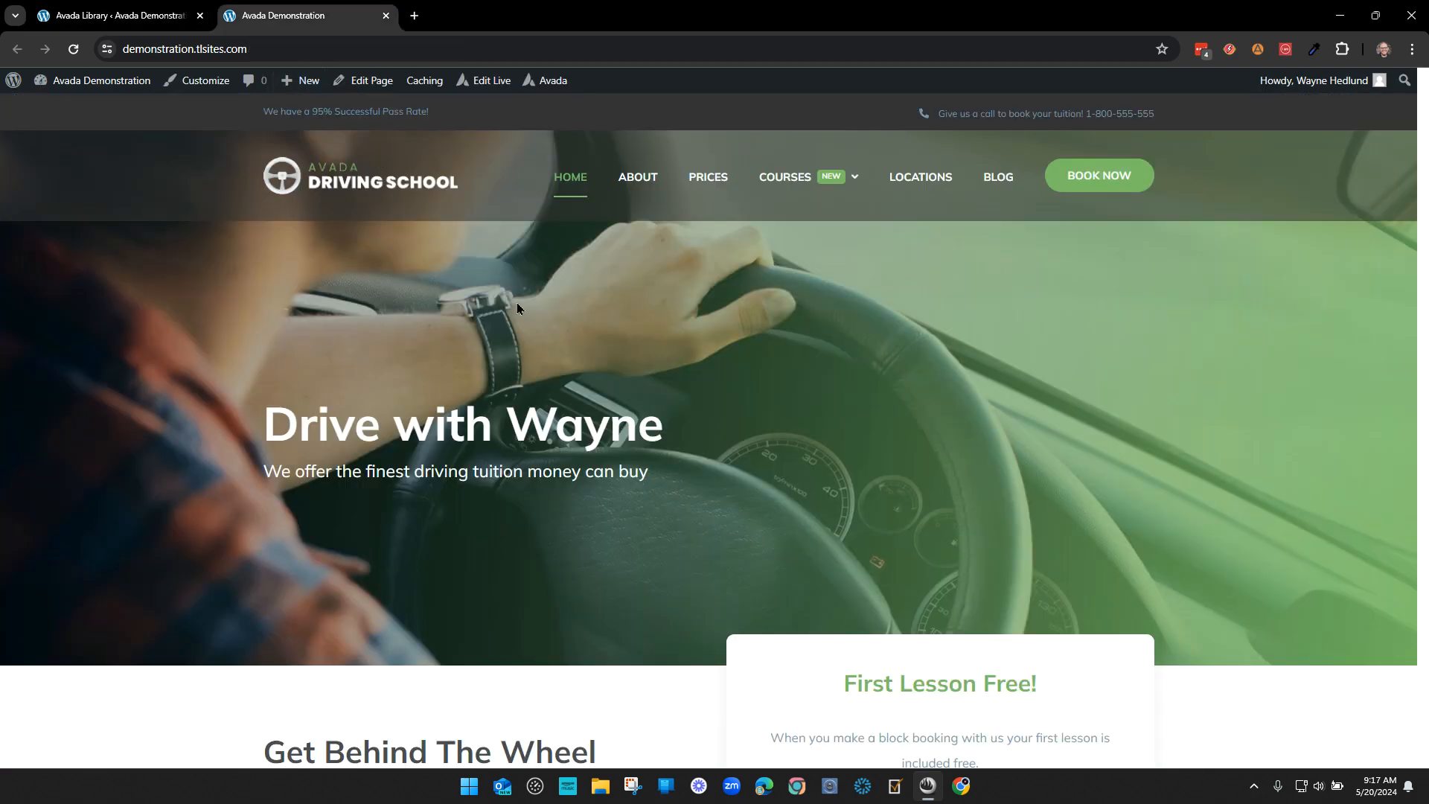
{"action": "scroll", "coordinate": [513, 479], "scroll_direction": "down", "scroll_amount": 6}
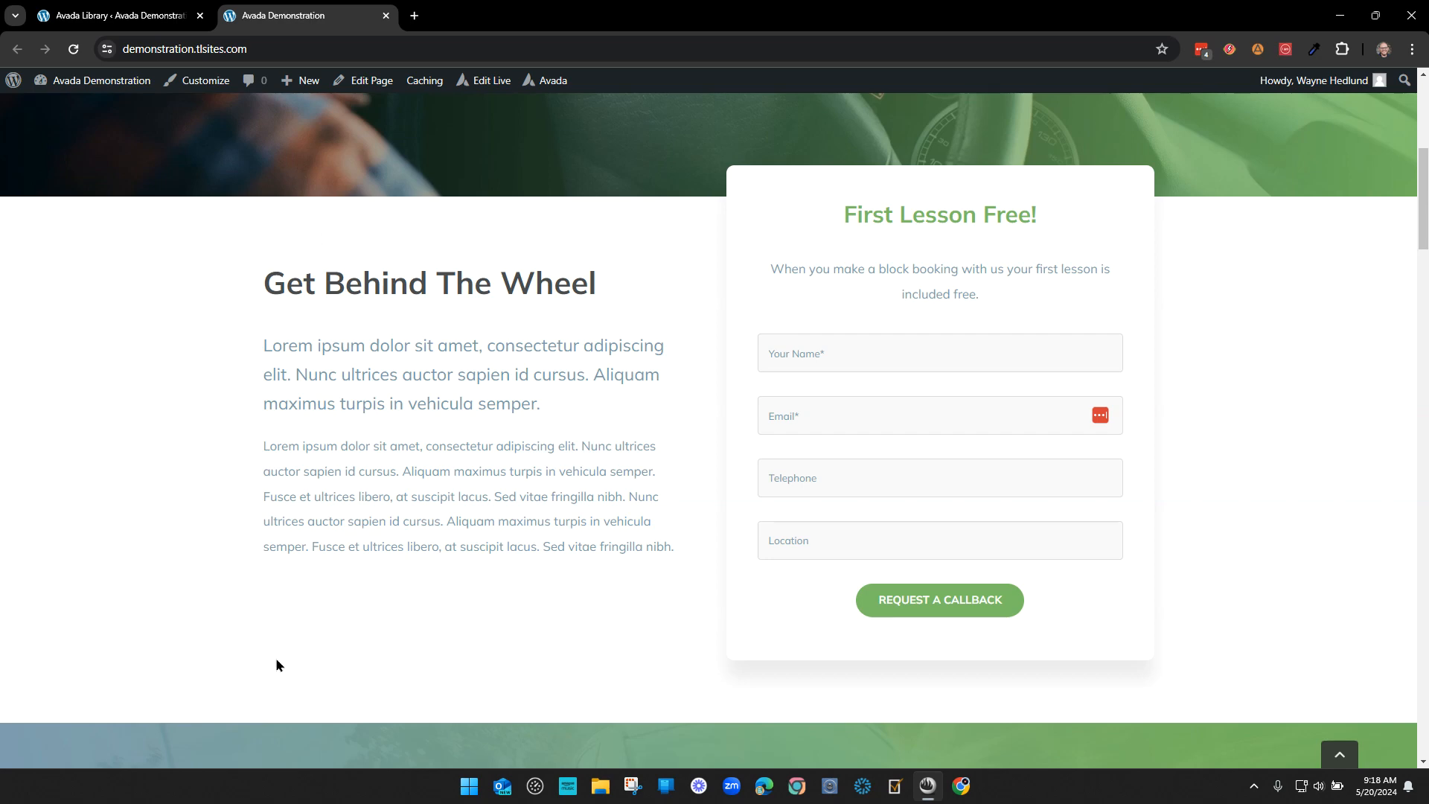
{"action": "left_click", "coordinate": [115, 16]}
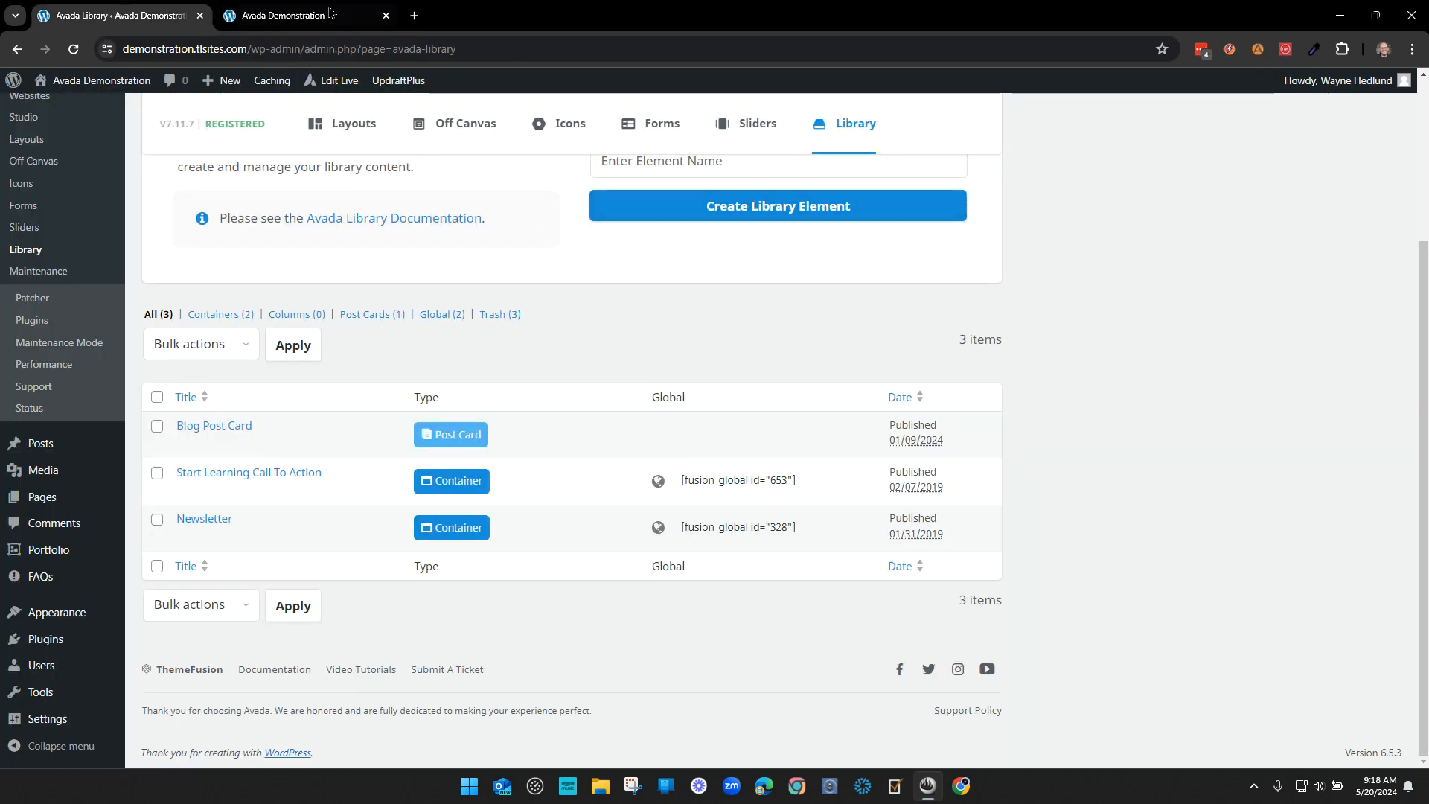
{"action": "left_click", "coordinate": [298, 15]}
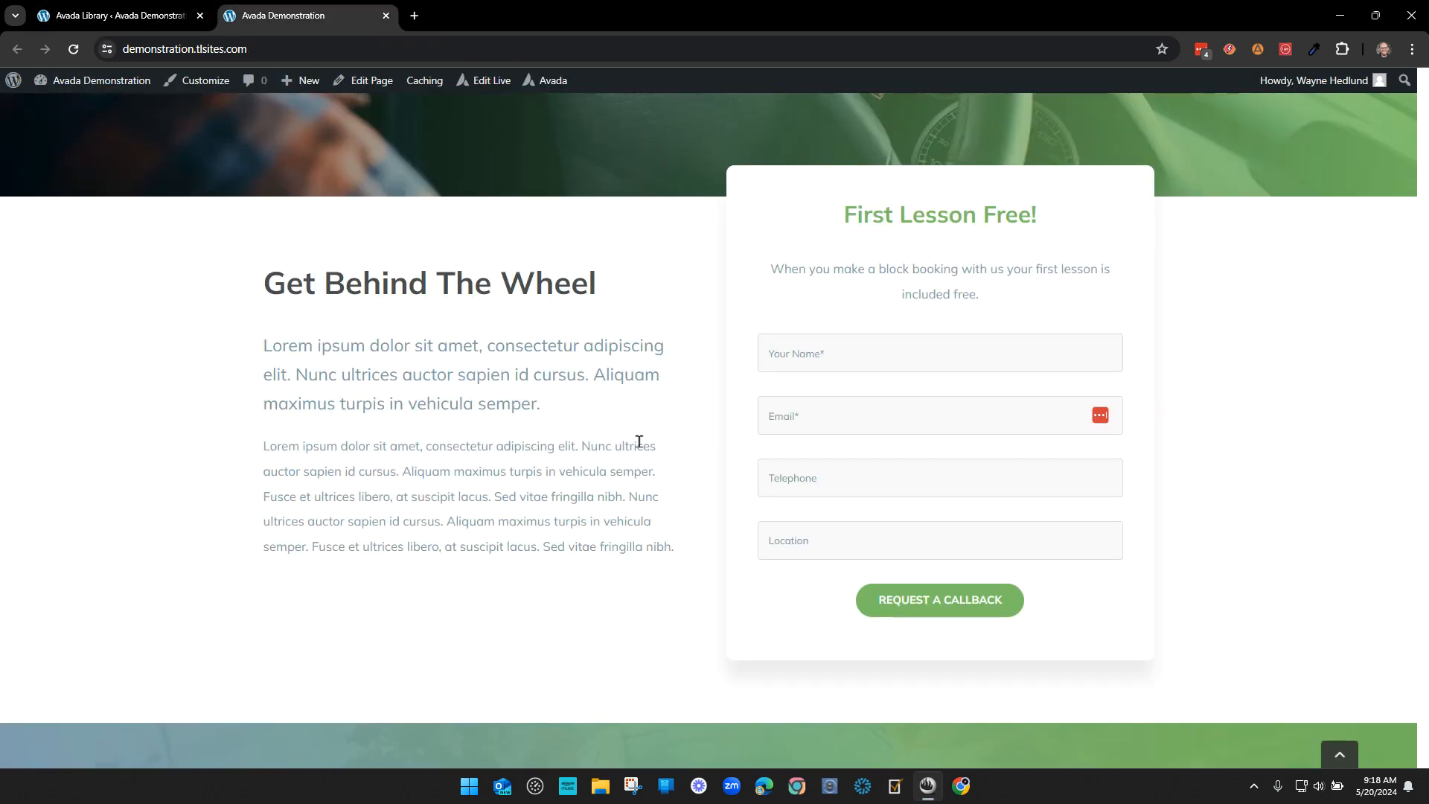
- Examine the homepage's "Get Behind The Wheel" text and the surrounding sections as examples of reusable library content
{"action": "left_click_drag", "start_coordinate": [429, 346], "coordinate": [499, 405]}
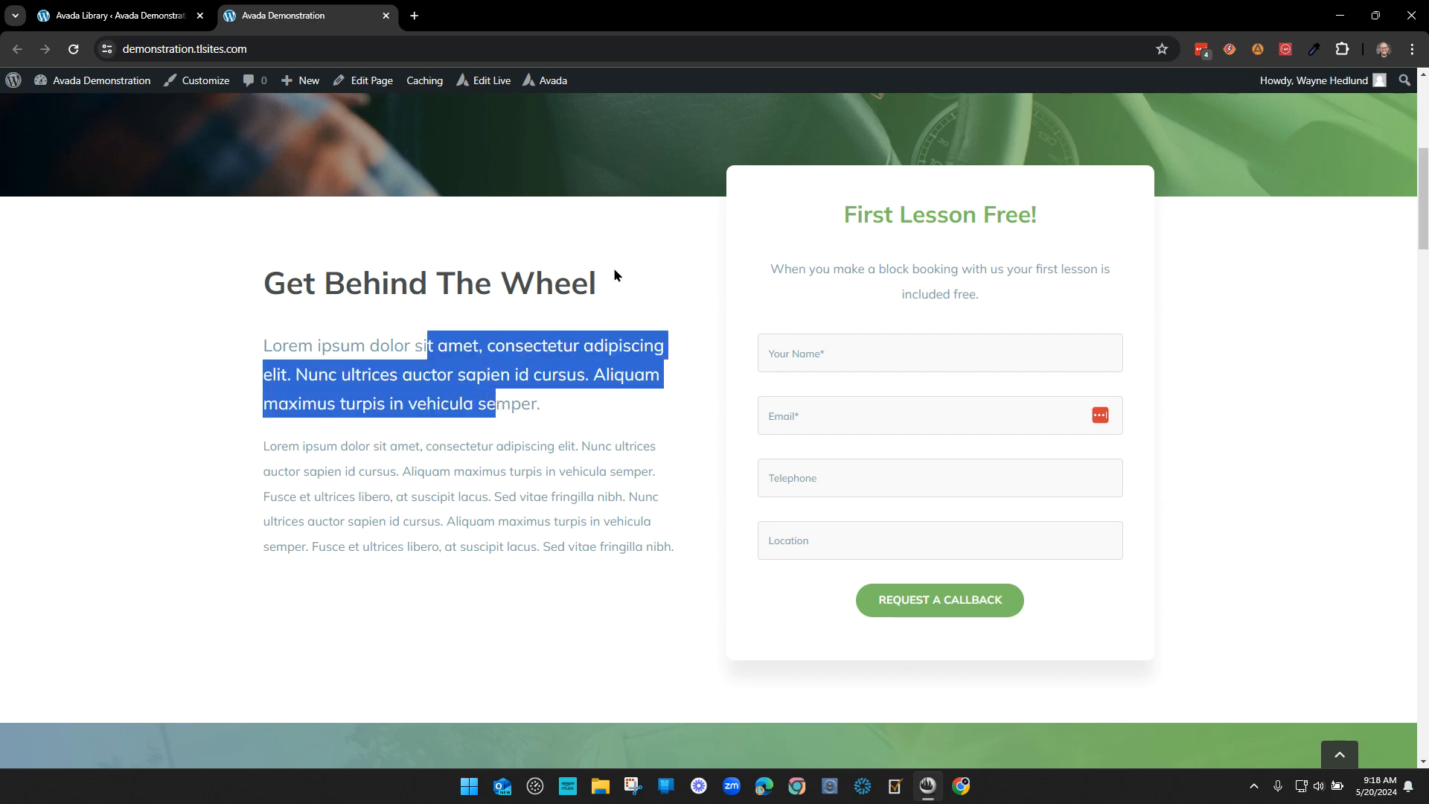
{"action": "left_click", "coordinate": [172, 17]}
{"action": "left_click", "coordinate": [300, 16]}
{"action": "left_click", "coordinate": [540, 470]}
{"action": "scroll", "coordinate": [690, 435], "scroll_direction": "down", "scroll_amount": 6}
{"action": "scroll", "coordinate": [689, 435], "scroll_direction": "up", "scroll_amount": 7}
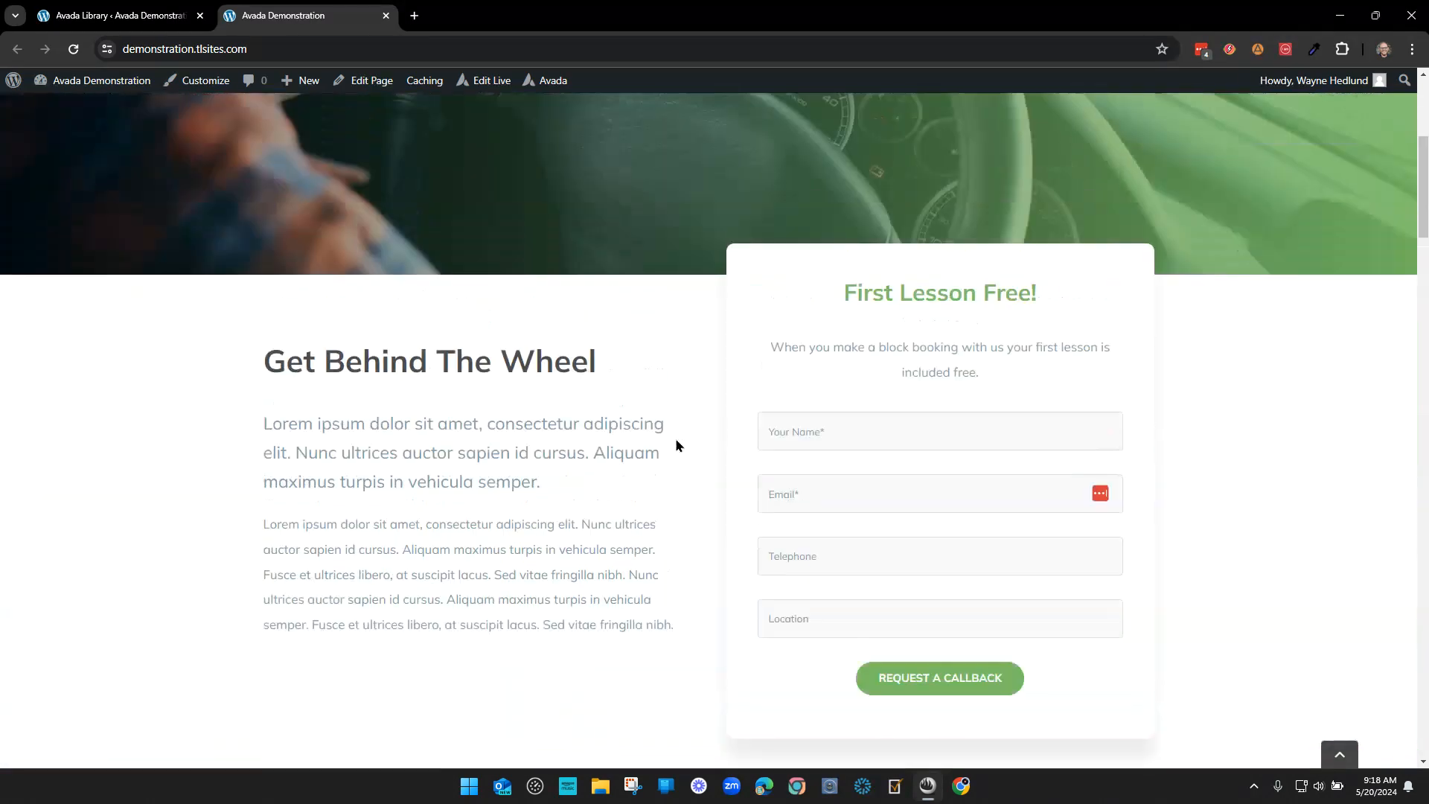
{"action": "scroll", "coordinate": [676, 445], "scroll_direction": "up", "scroll_amount": 5}
- Return to the Avada admin tab, open Global Options and look through its list of option sections
{"action": "left_click", "coordinate": [149, 16]}
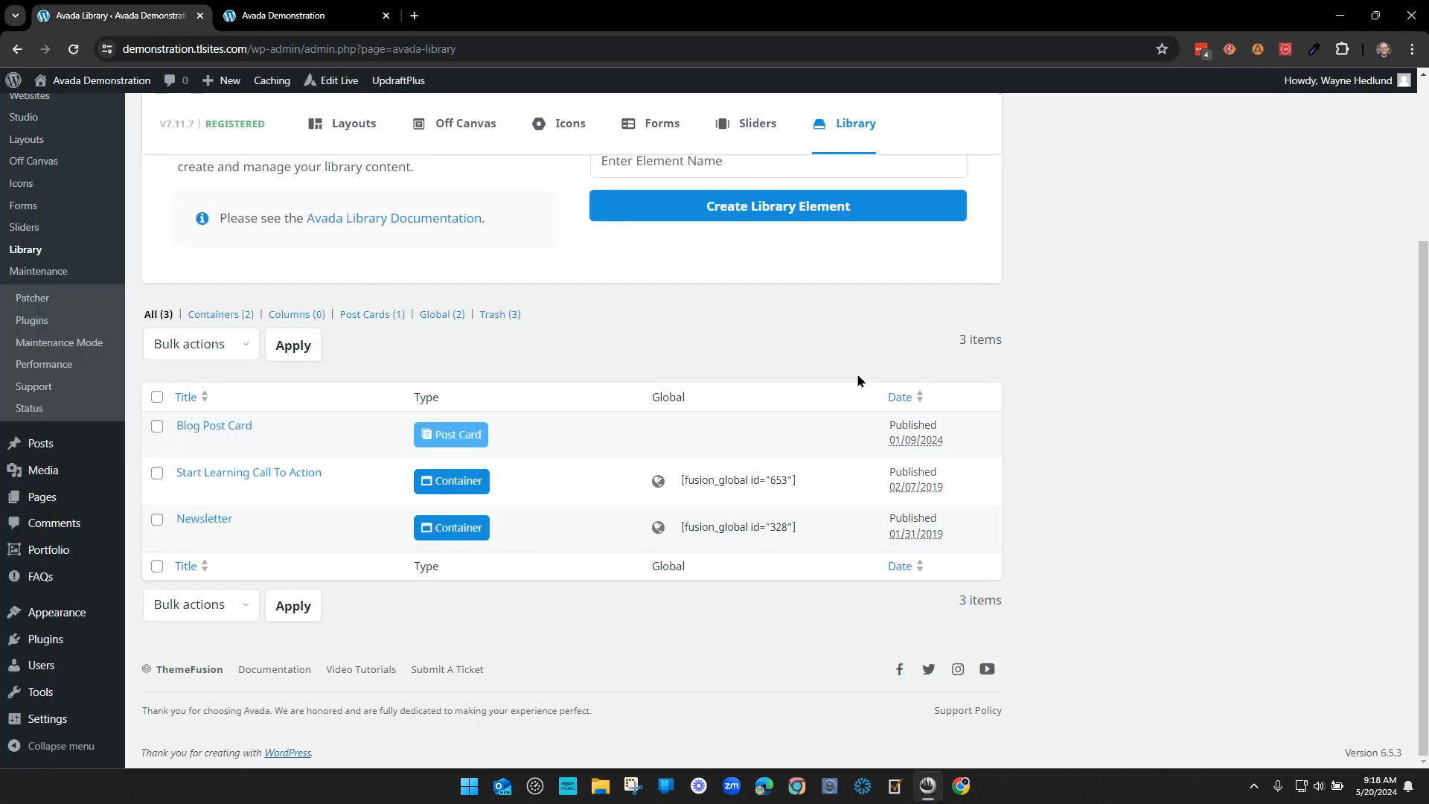
{"action": "scroll", "coordinate": [852, 377], "scroll_direction": "up", "scroll_amount": 3}
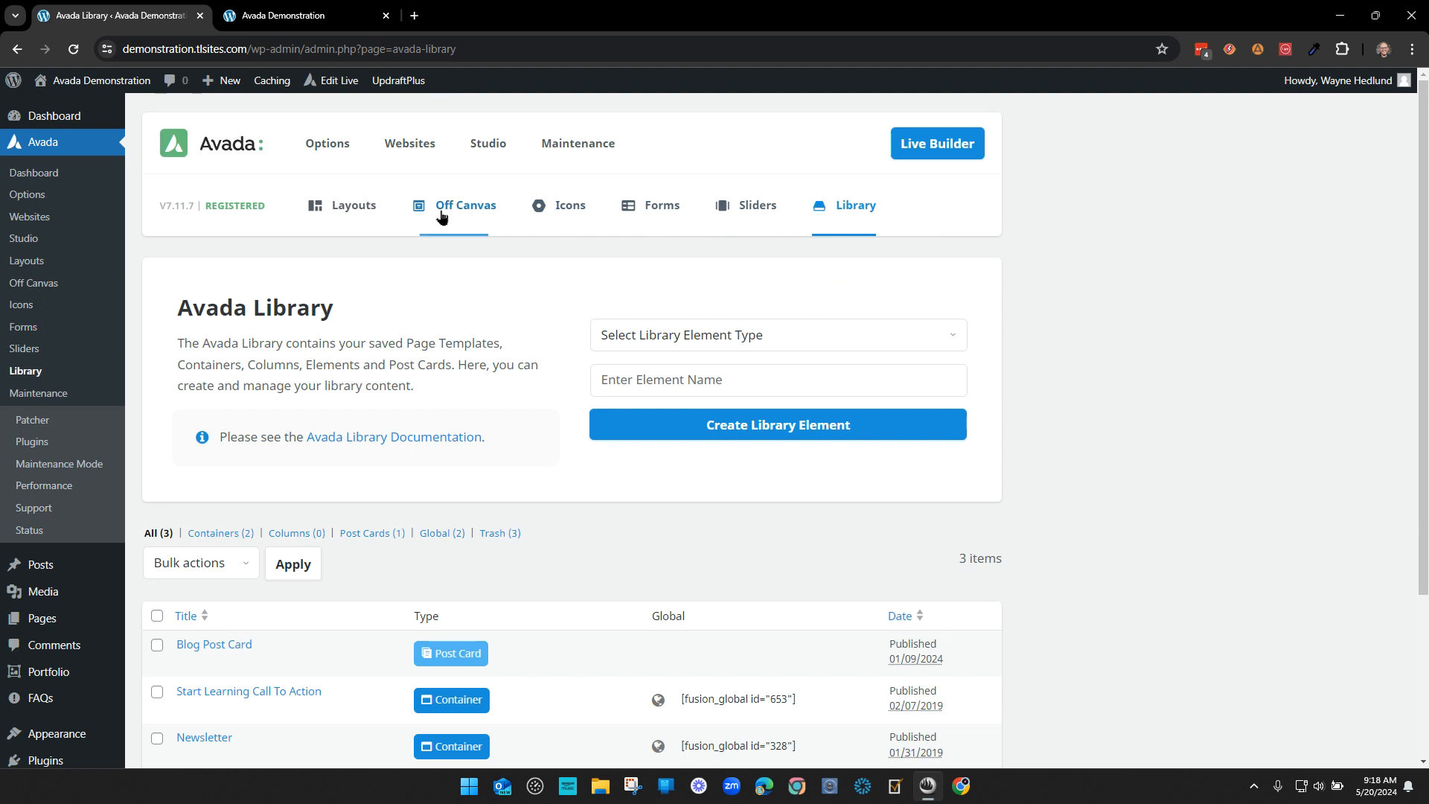
{"action": "mouse_move", "coordinate": [326, 225]}
{"action": "mouse_move", "coordinate": [328, 149]}
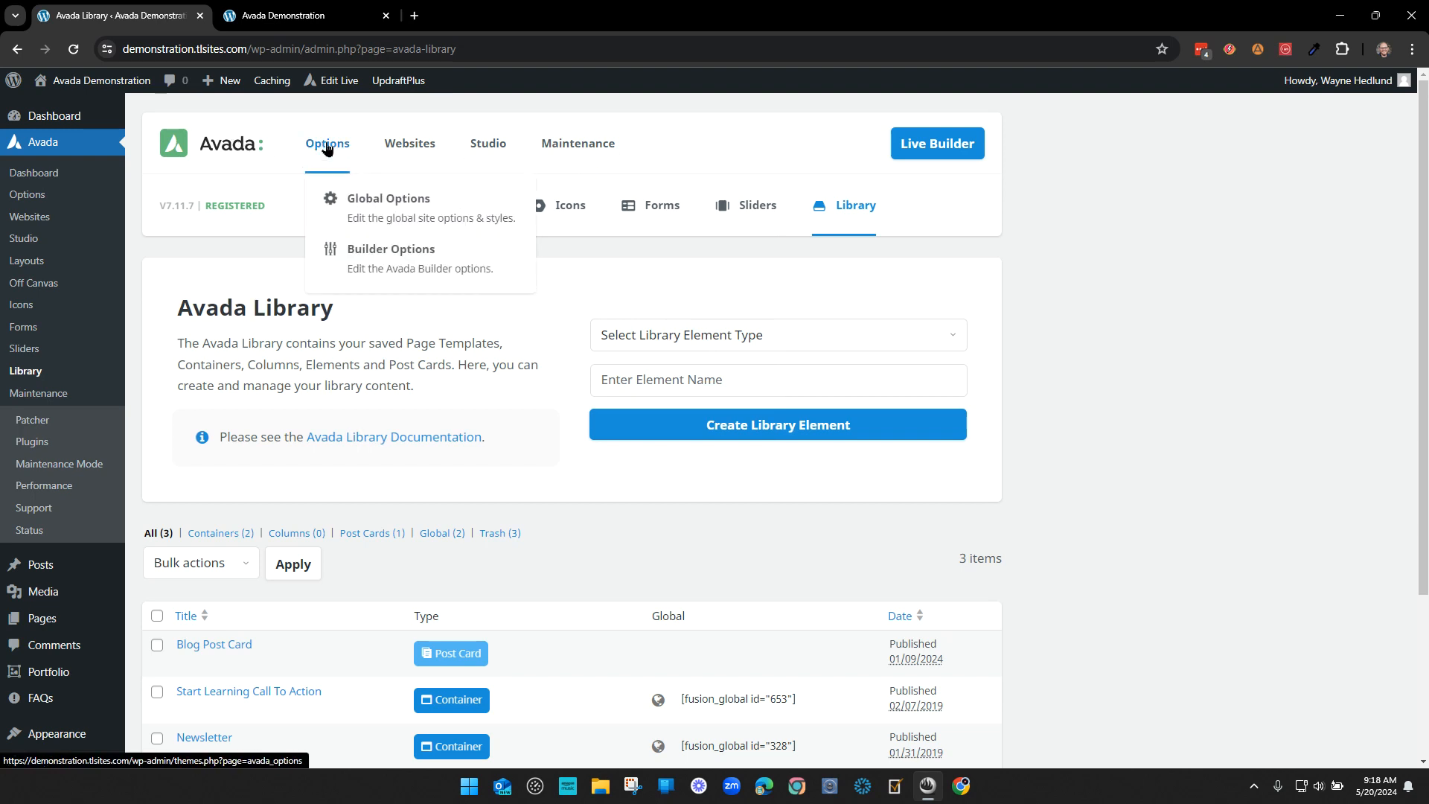
{"action": "left_click", "coordinate": [367, 198]}
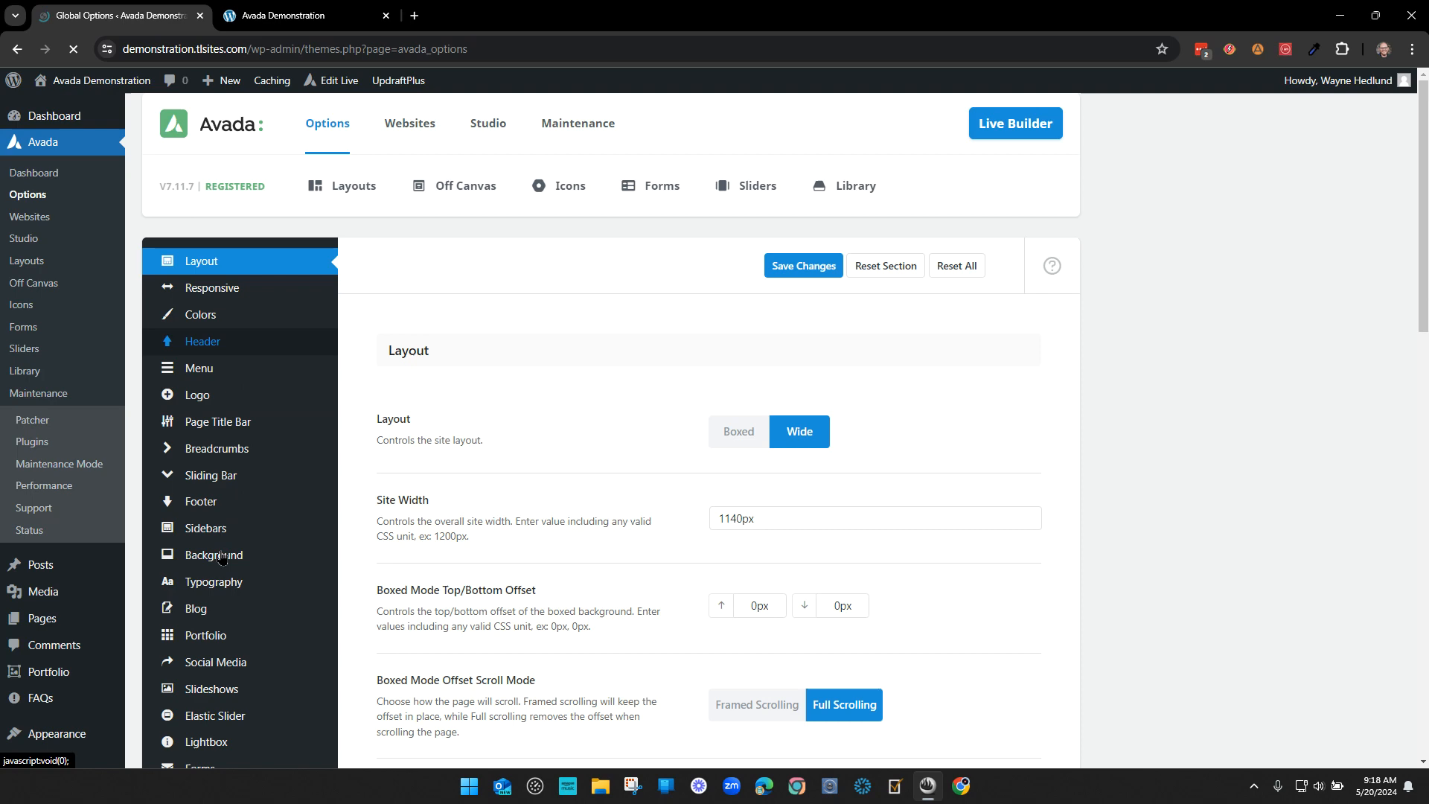
{"action": "scroll", "coordinate": [234, 661], "scroll_direction": "down", "scroll_amount": 6}
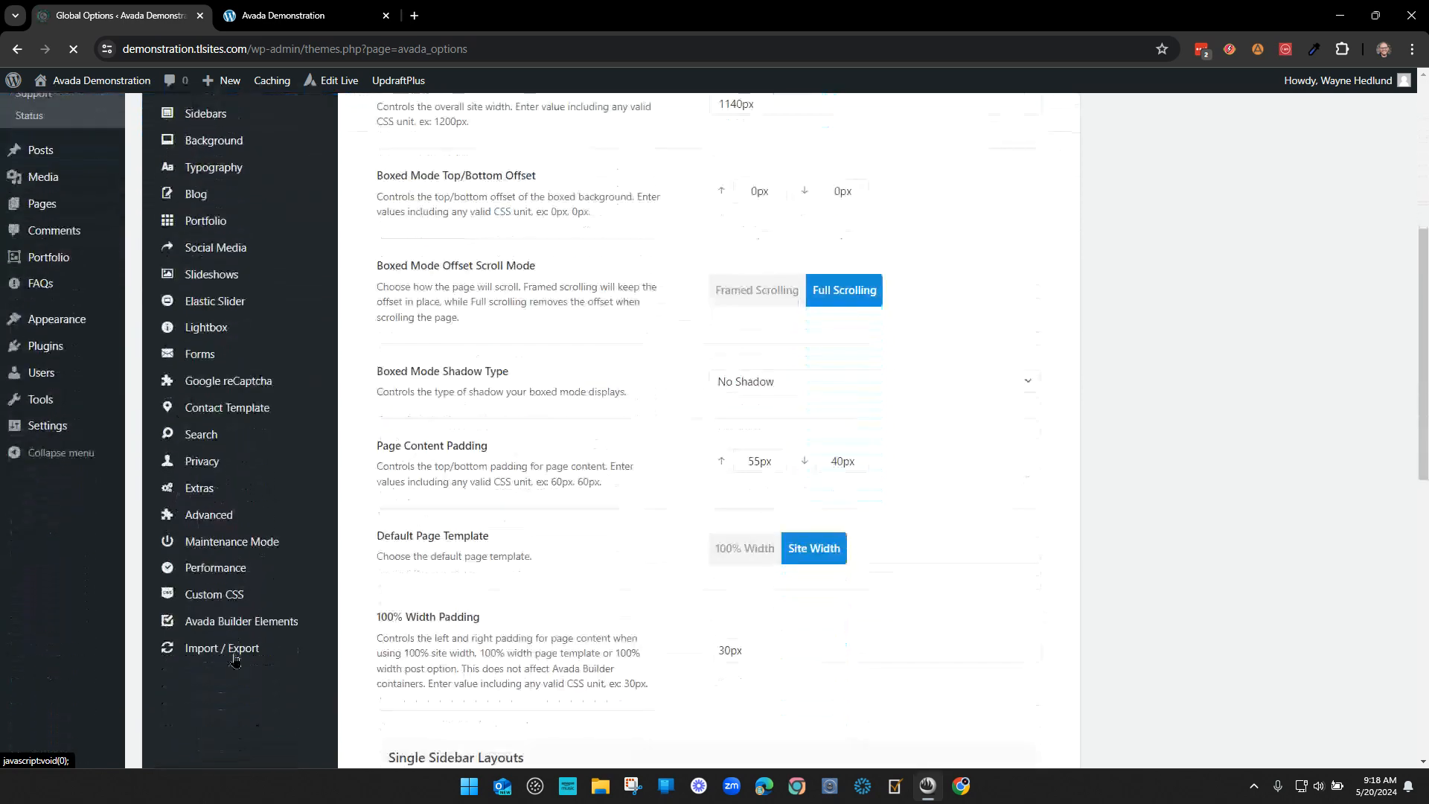
{"action": "scroll", "coordinate": [246, 633], "scroll_direction": "up", "scroll_amount": 5}
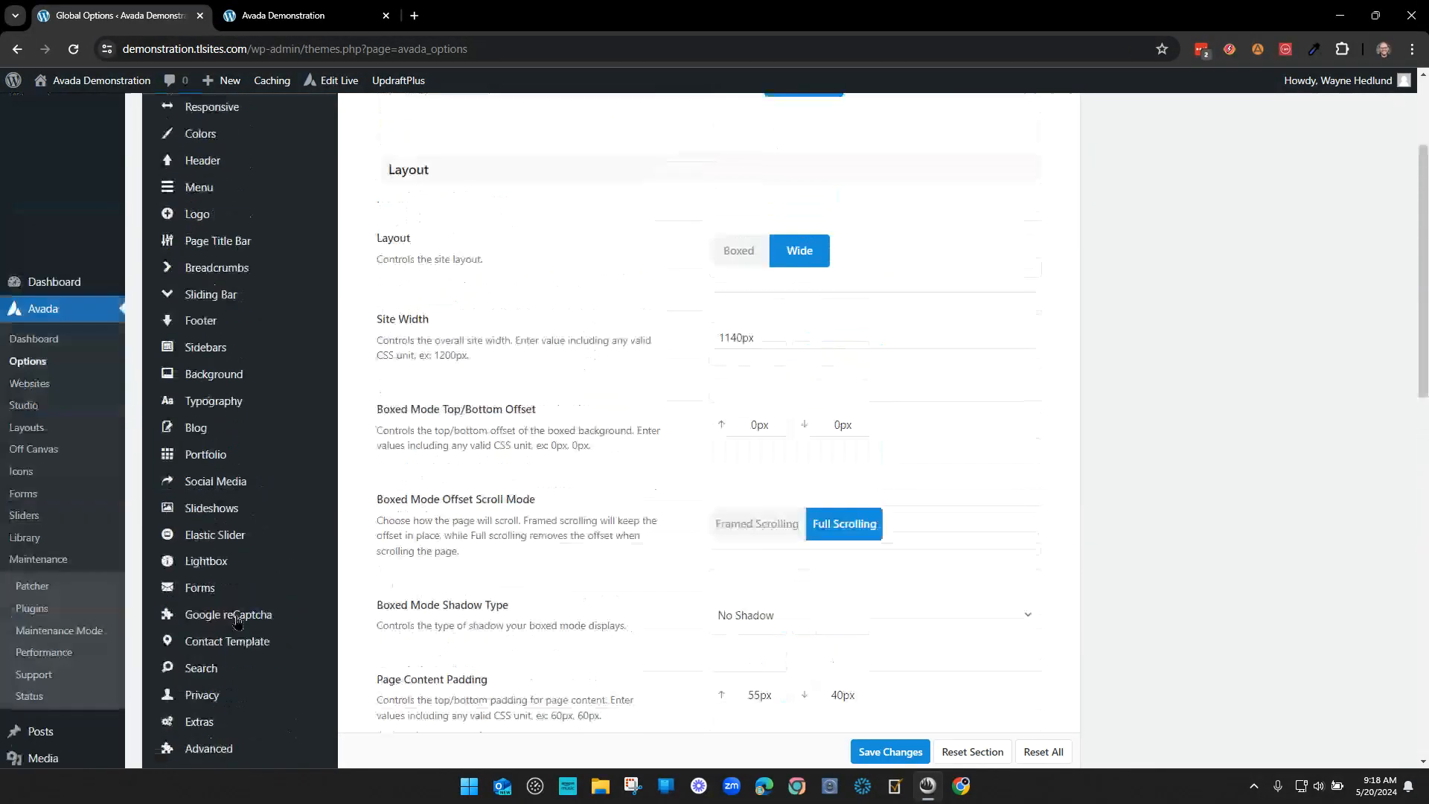
{"action": "scroll", "coordinate": [249, 611], "scroll_direction": "up", "scroll_amount": 2}
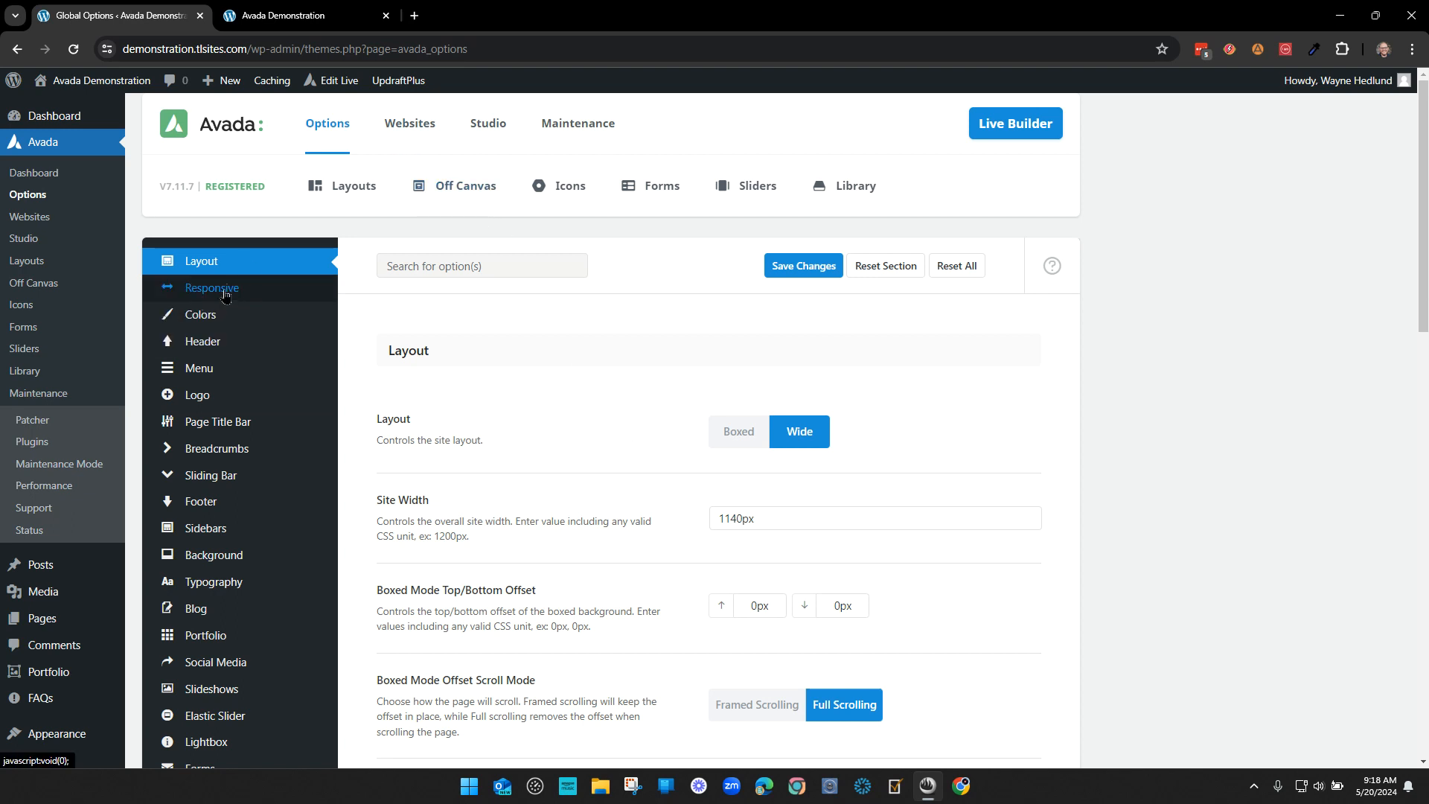
- Open the Colors section of Global Options and compare its palette and primary color with the homepage's colors
{"action": "left_click", "coordinate": [224, 316]}
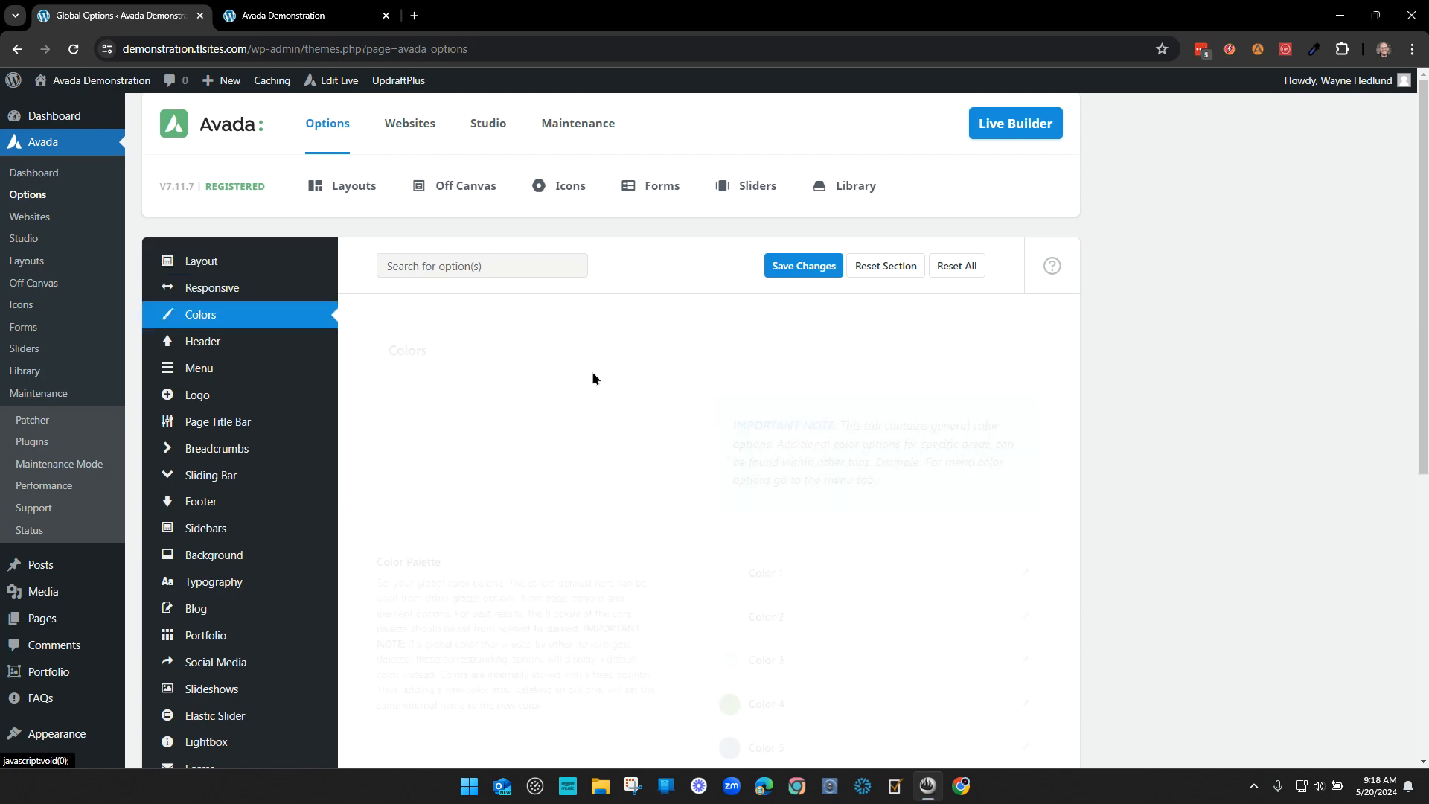
{"action": "scroll", "coordinate": [610, 451], "scroll_direction": "down", "scroll_amount": 3}
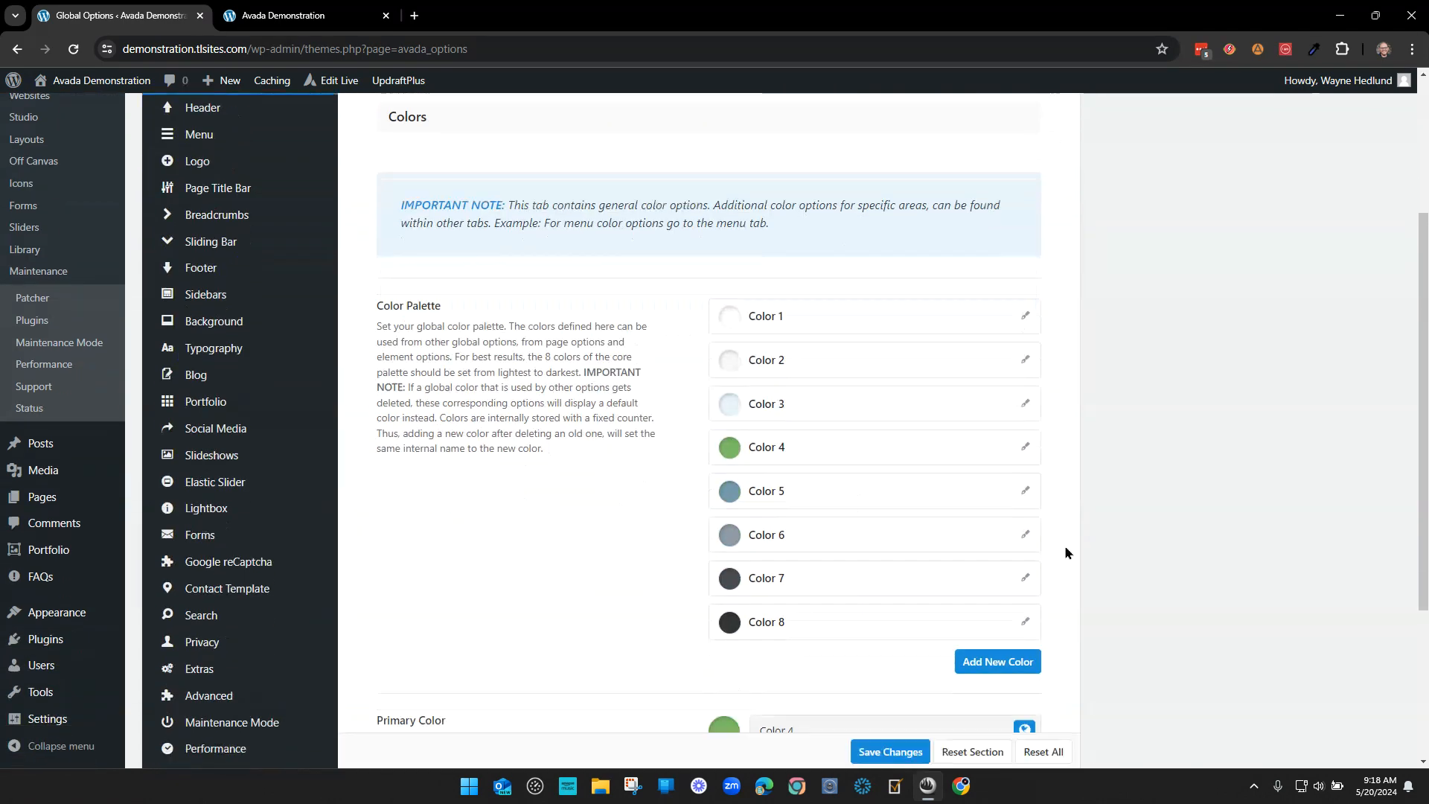
{"action": "scroll", "coordinate": [821, 447], "scroll_direction": "down", "scroll_amount": 4}
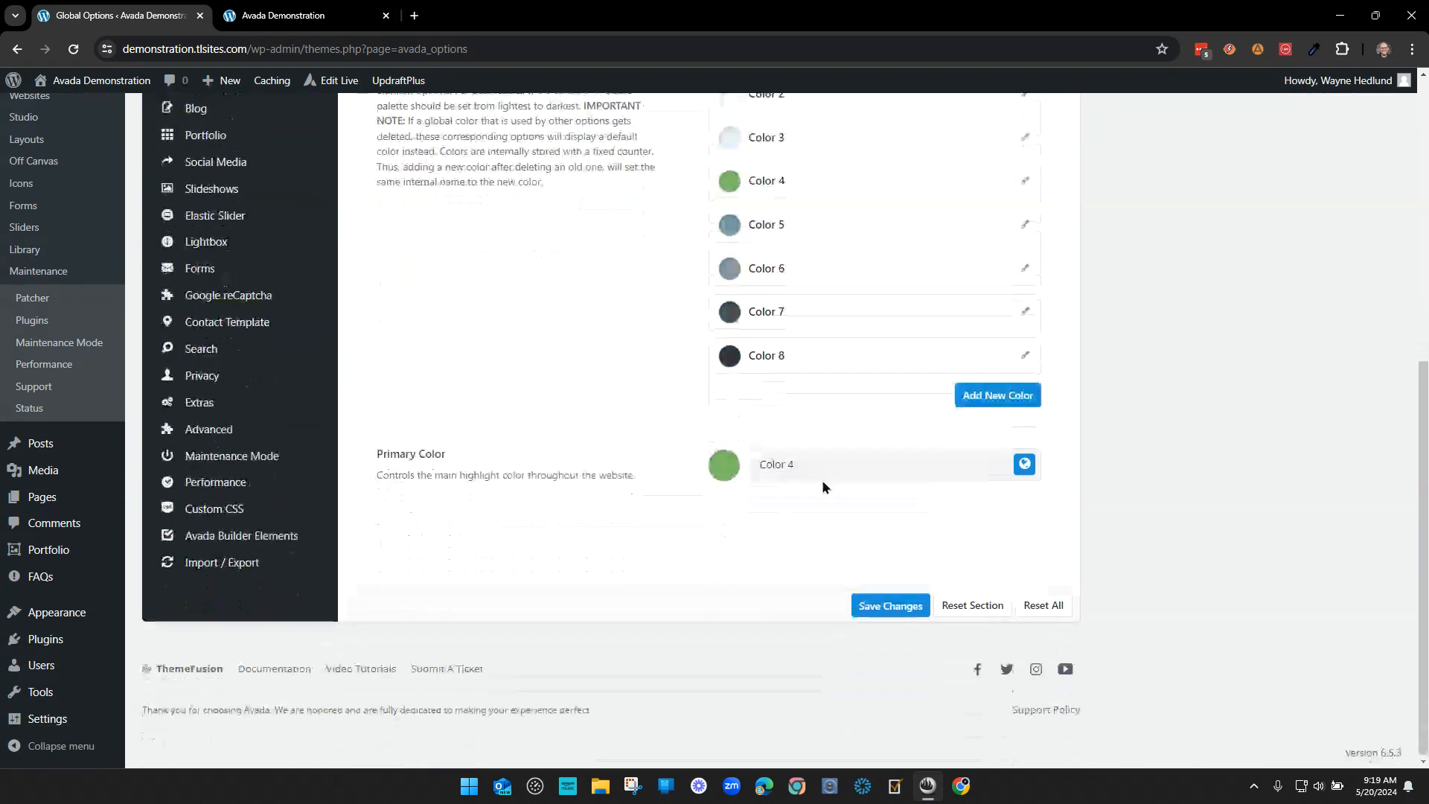
{"action": "scroll", "coordinate": [821, 479], "scroll_direction": "up", "scroll_amount": 5}
{"action": "left_click", "coordinate": [323, 14]}
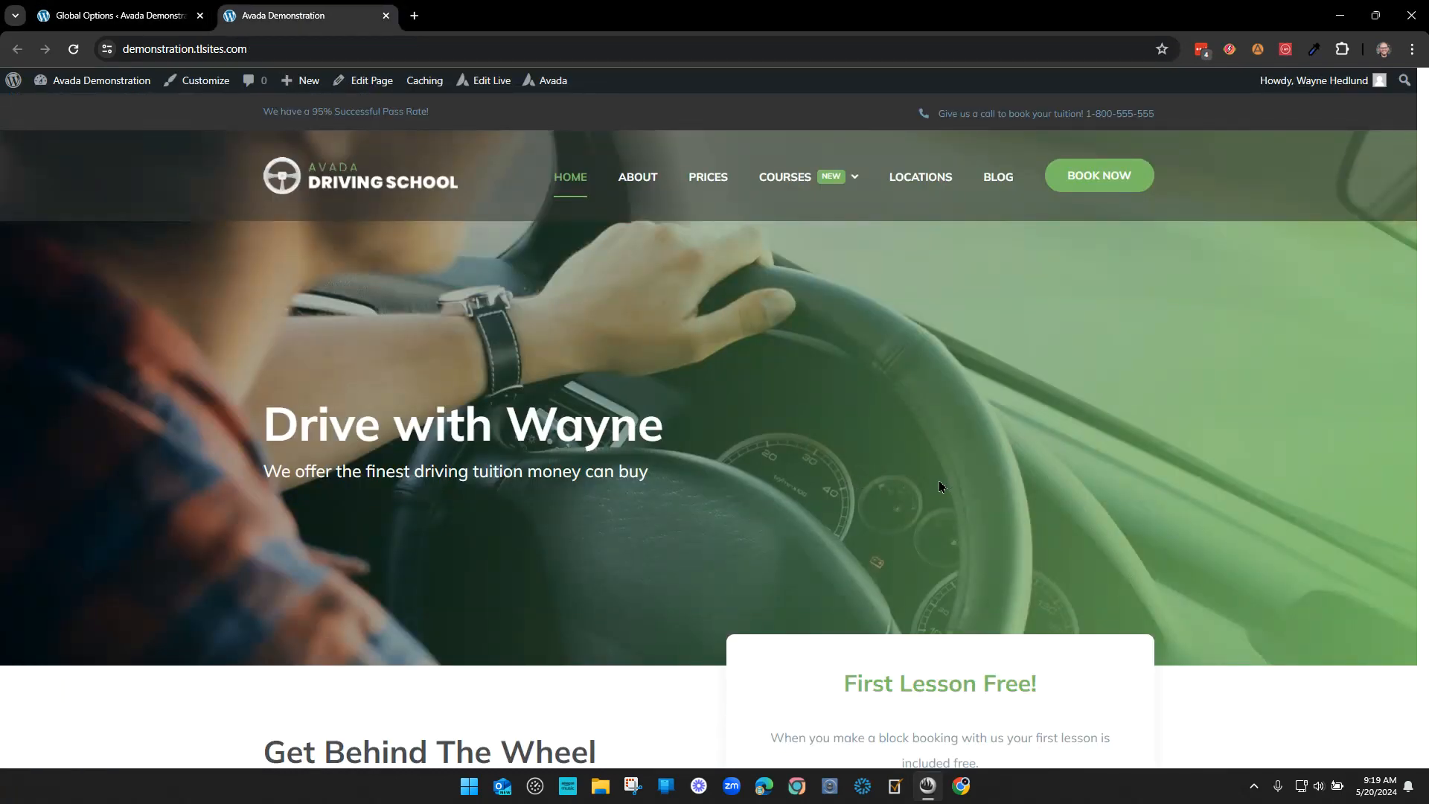
{"action": "left_click", "coordinate": [119, 15]}
{"action": "scroll", "coordinate": [828, 410], "scroll_direction": "down", "scroll_amount": 2}
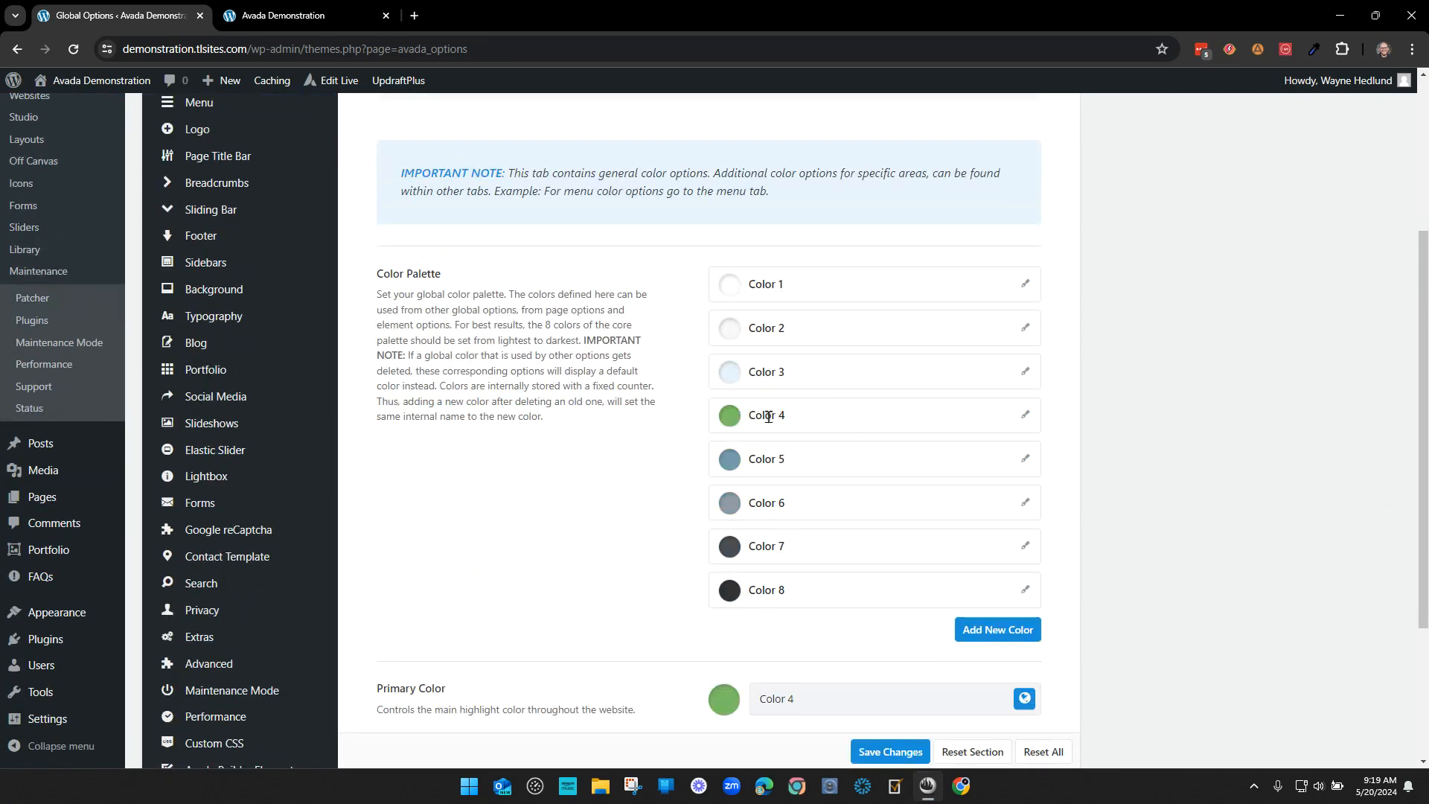
{"action": "left_click", "coordinate": [306, 9]}
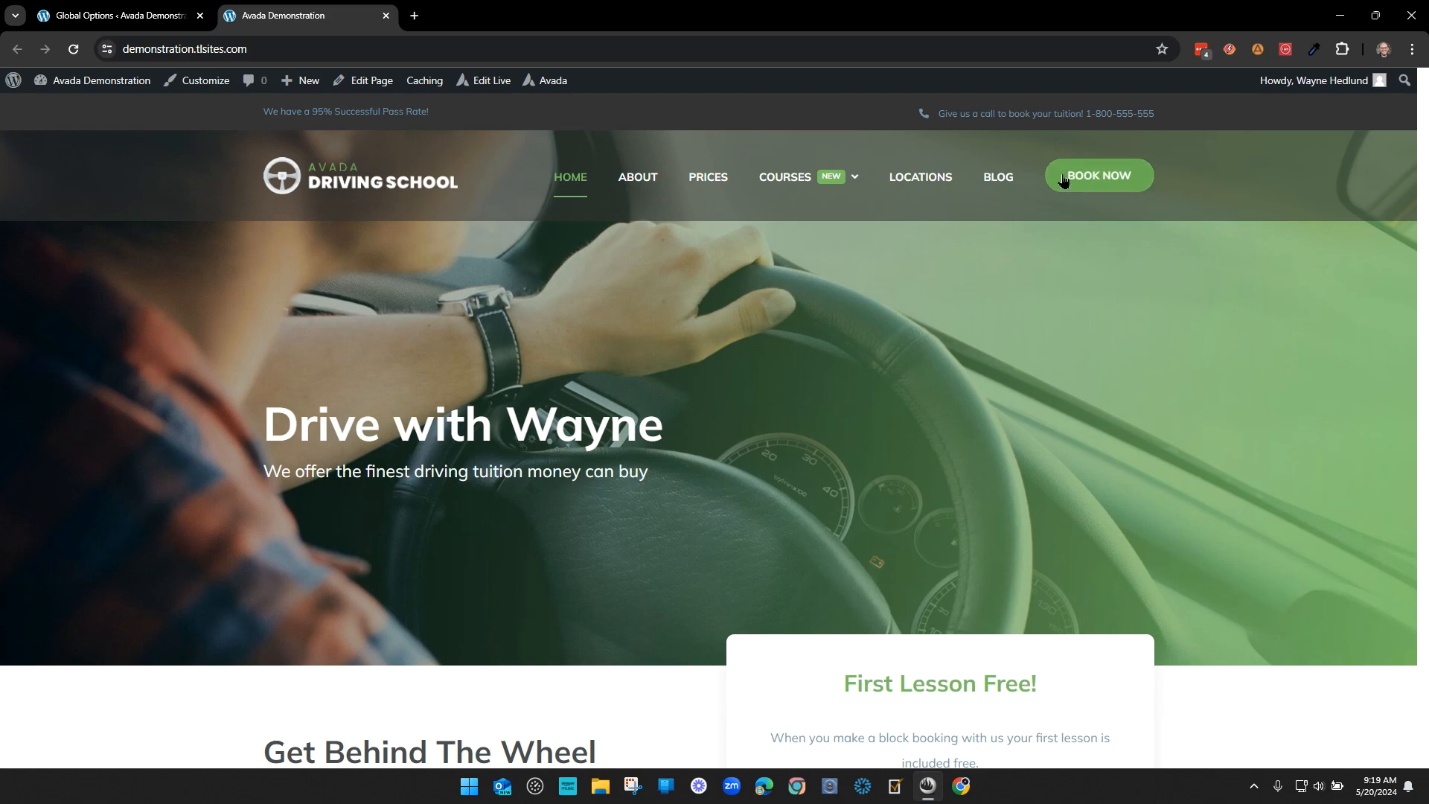
- Open Color 4 of the global color palette for editing and copy its color code
{"action": "left_click", "coordinate": [133, 16]}
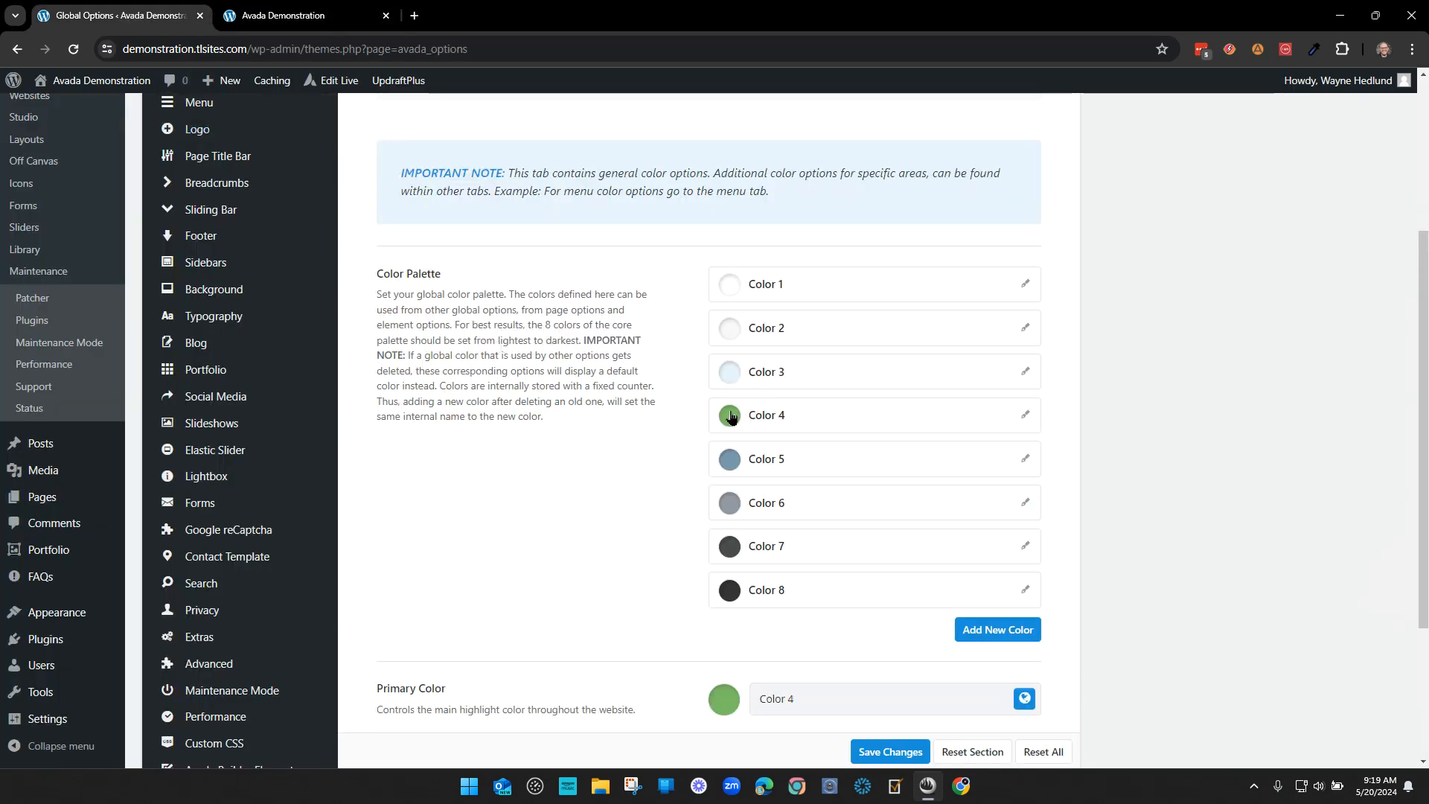
{"action": "left_click", "coordinate": [1024, 416]}
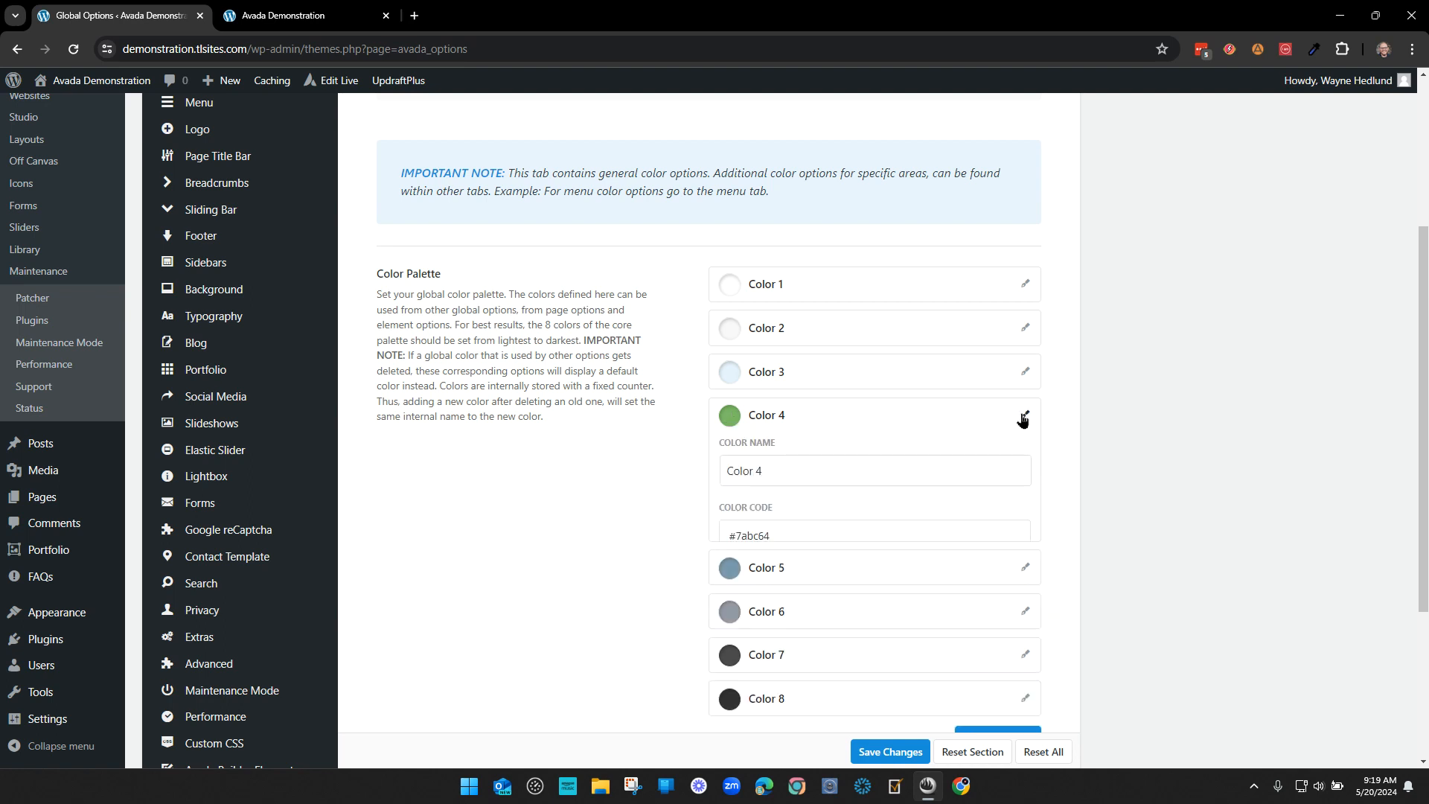
{"action": "scroll", "coordinate": [1152, 583], "scroll_direction": "down", "scroll_amount": 2}
{"action": "left_click", "coordinate": [748, 384]}
{"action": "key", "text": "ctrl+c"}
{"action": "left_click", "coordinate": [1099, 455]}
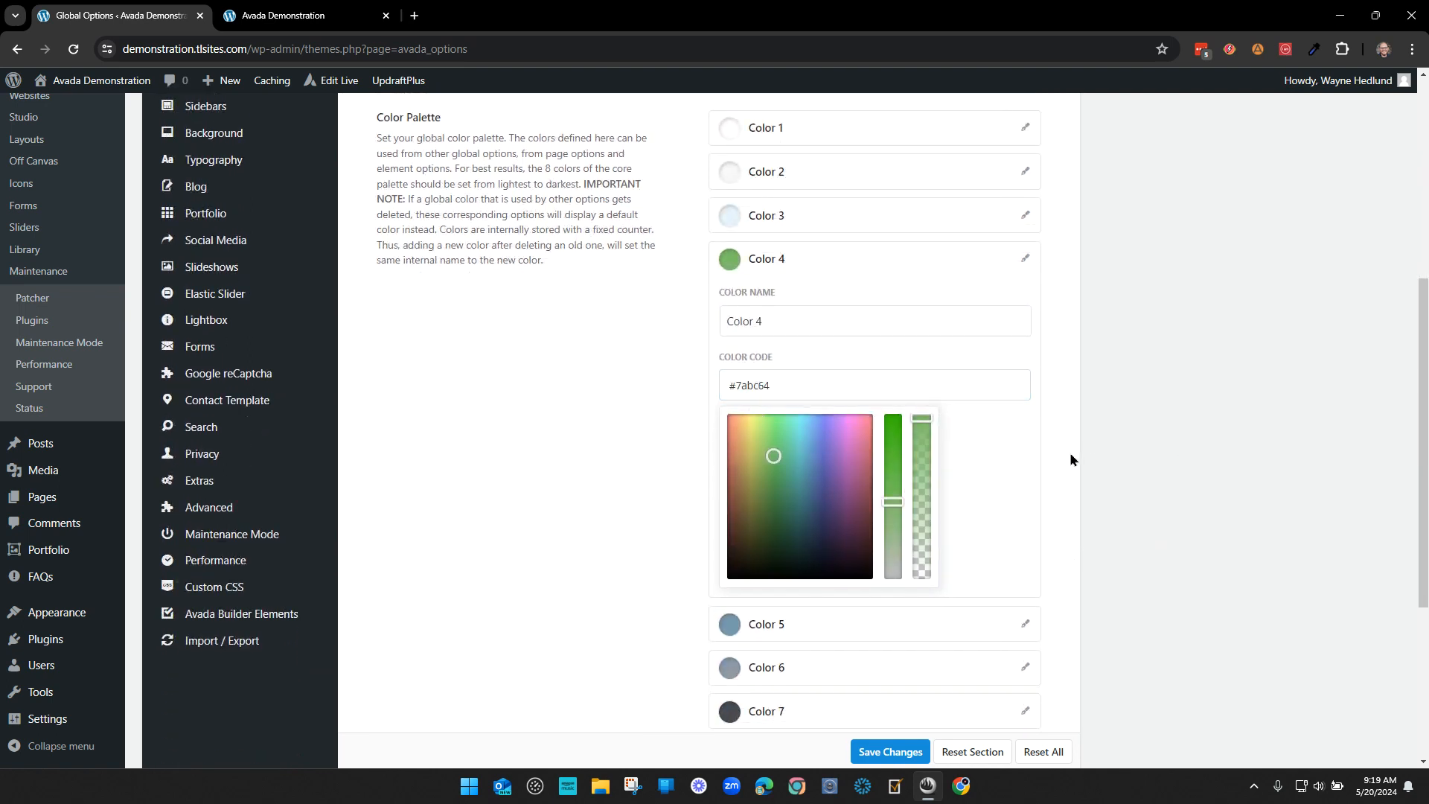
- Pick a purple shade, #9e62bc, for Color 4 in the global color palette
{"action": "left_click", "coordinate": [828, 528]}
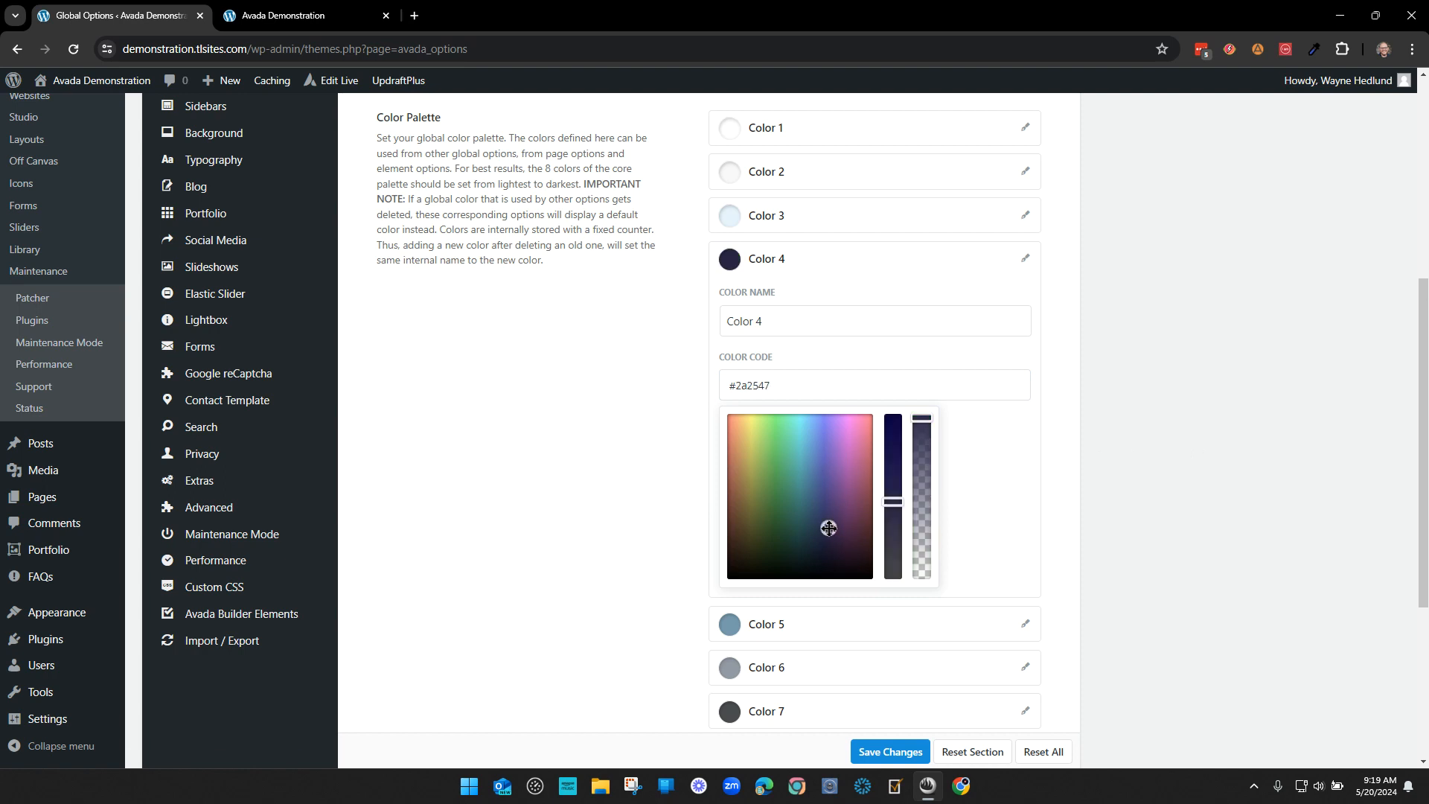
{"action": "left_click", "coordinate": [828, 461]}
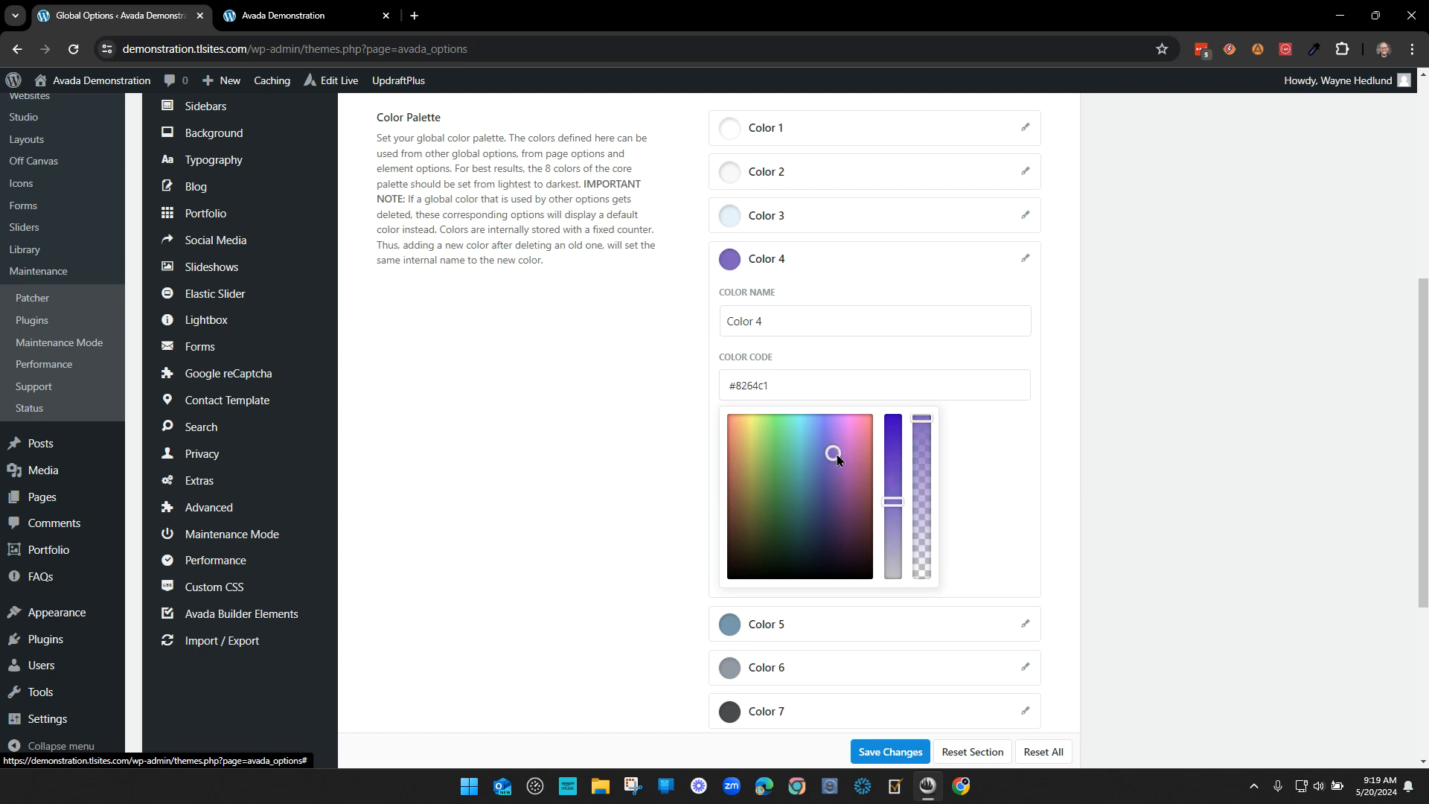
{"action": "left_click", "coordinate": [841, 455]}
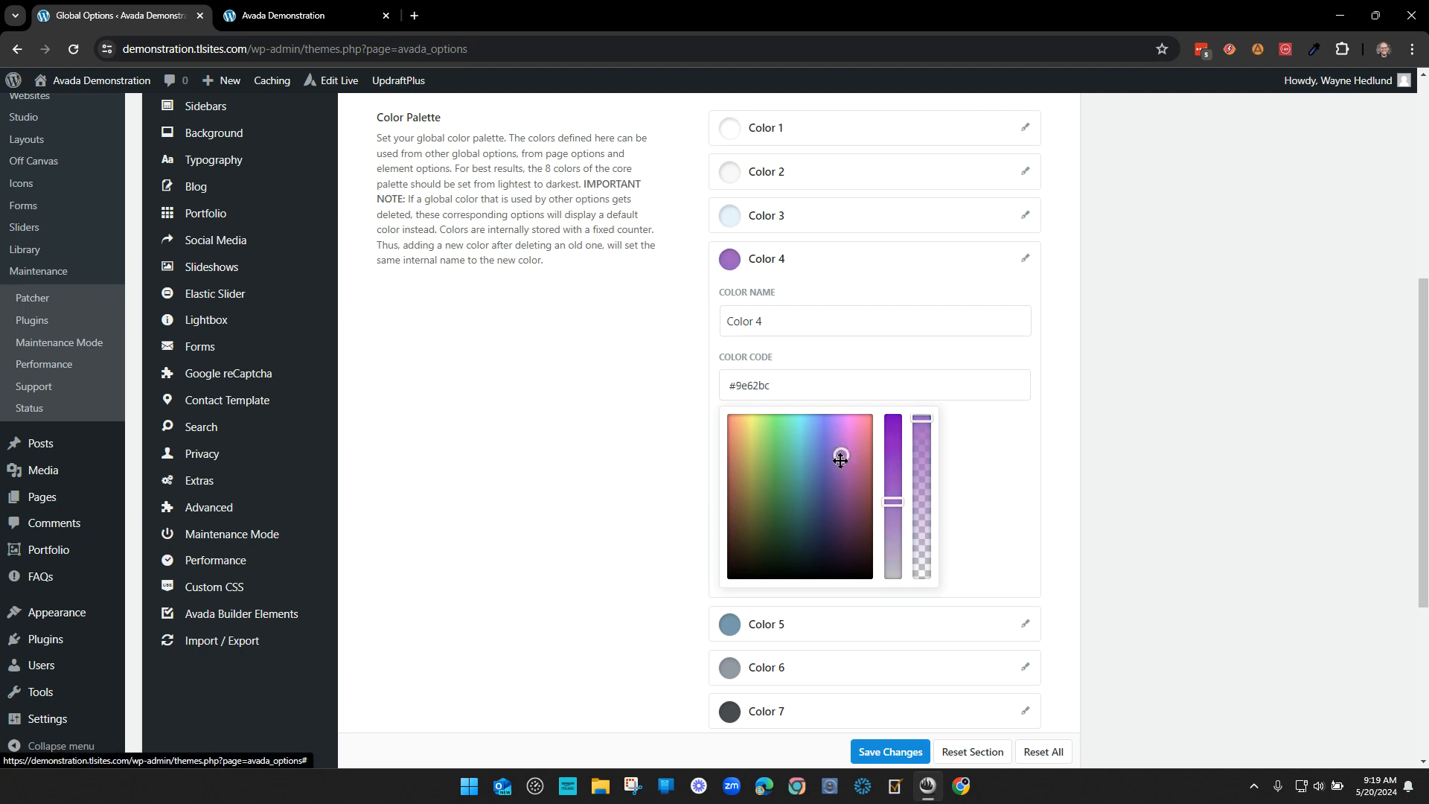
- Save the purple Color 4 in the global palette and reload the driving school homepage
{"action": "left_click", "coordinate": [893, 753]}
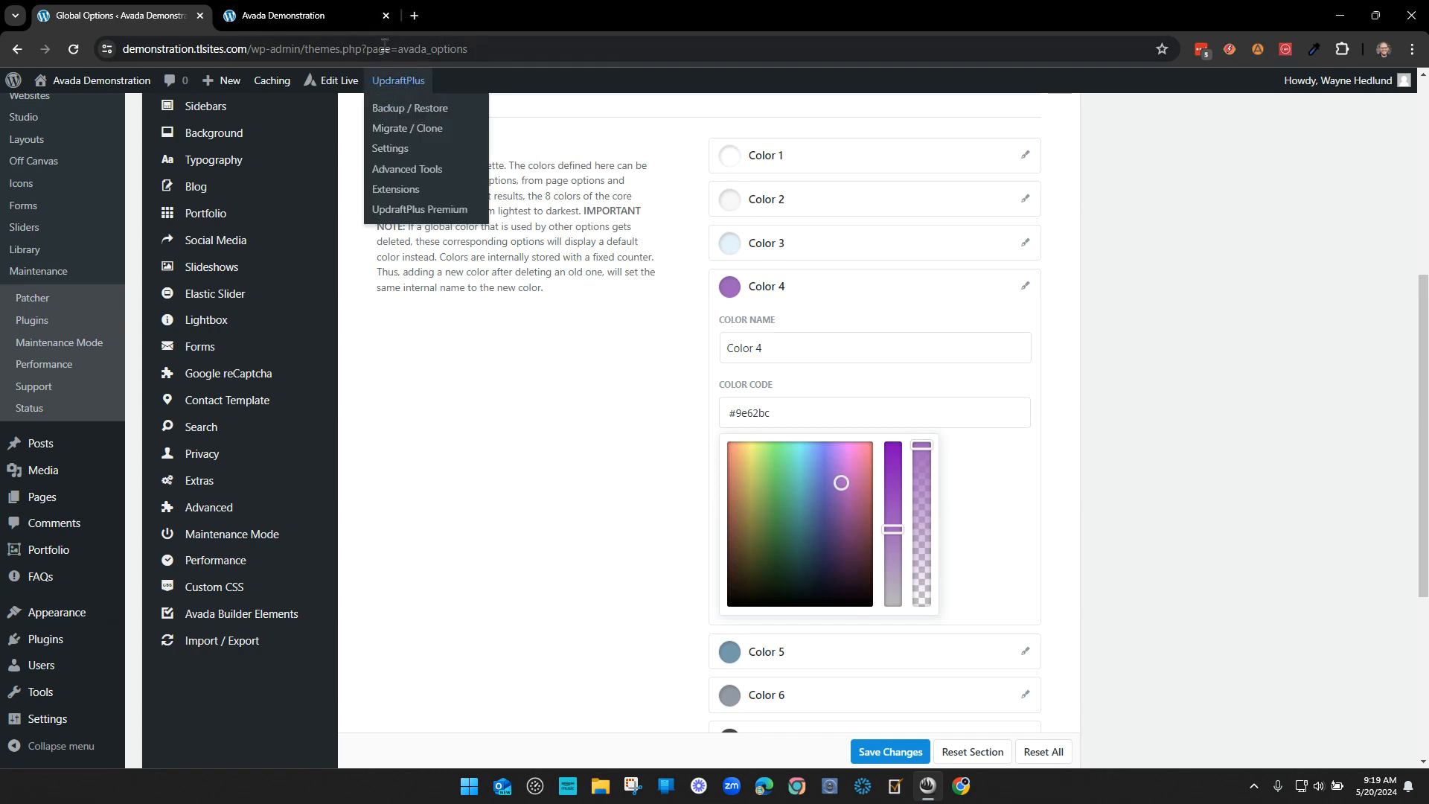
{"action": "left_click", "coordinate": [268, 17]}
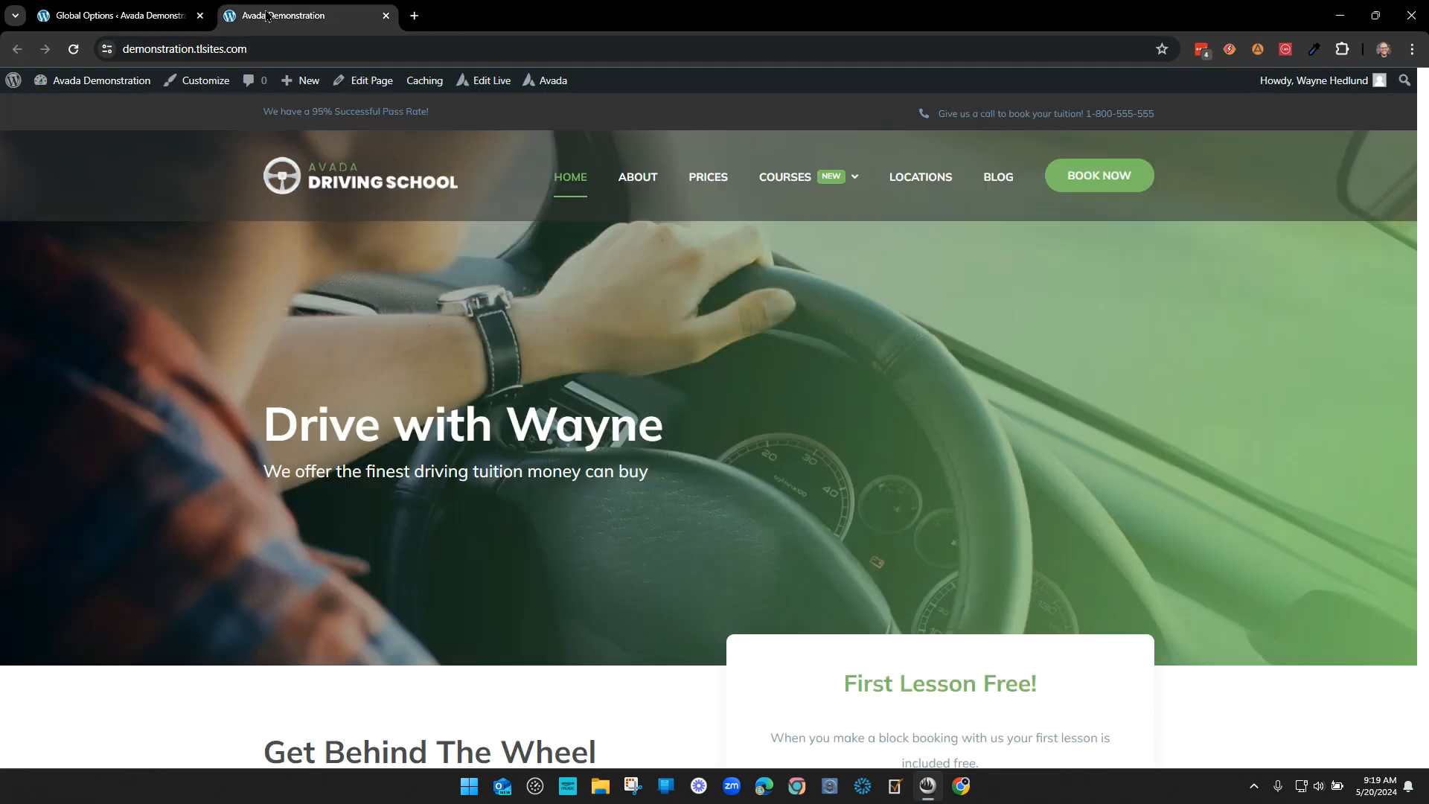
{"action": "left_click", "coordinate": [73, 49]}
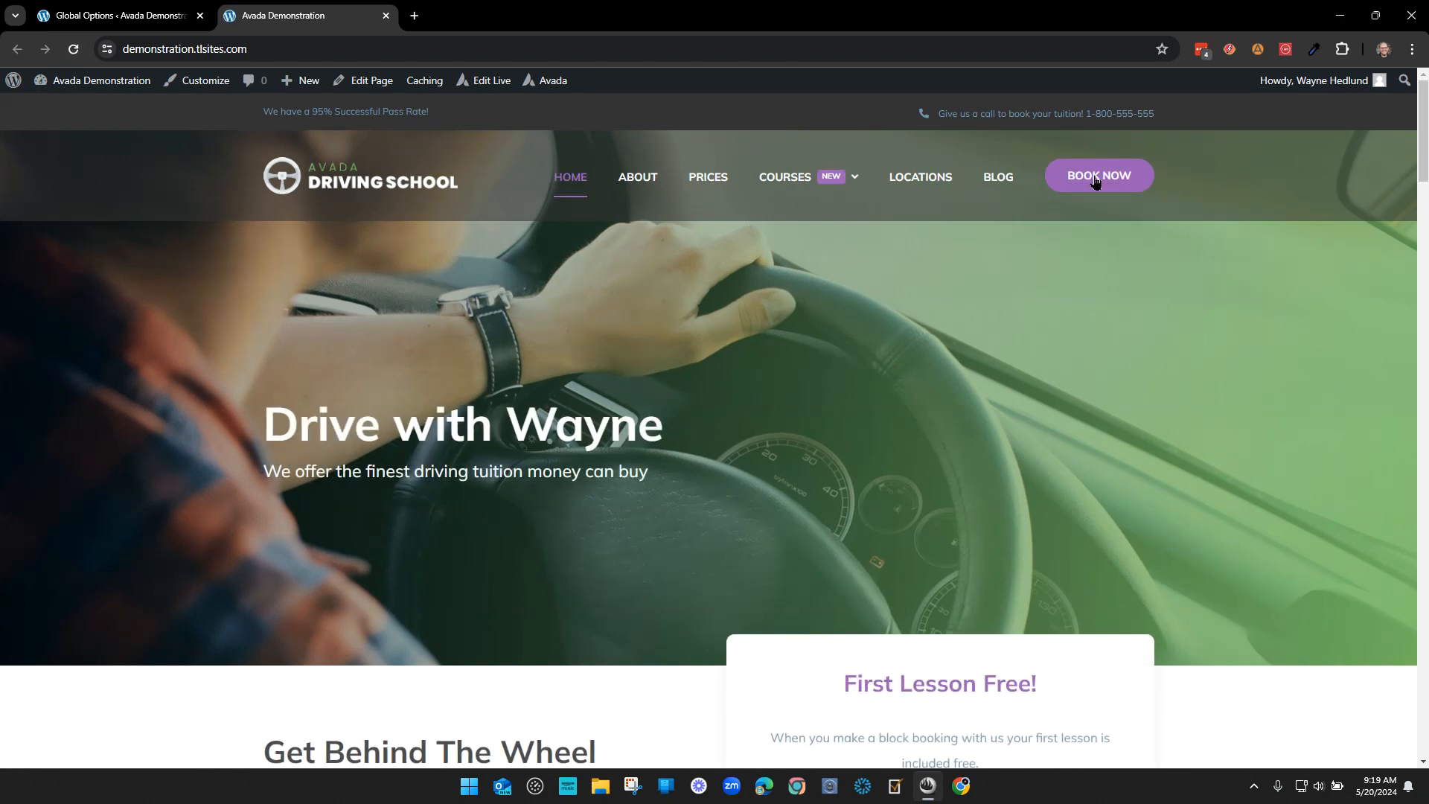
- Examine the homepage from the header through Latest News for elements that use the new Color 4
{"action": "scroll", "coordinate": [1176, 431], "scroll_direction": "down", "scroll_amount": 5}
{"action": "scroll", "coordinate": [1107, 536], "scroll_direction": "down", "scroll_amount": 6}
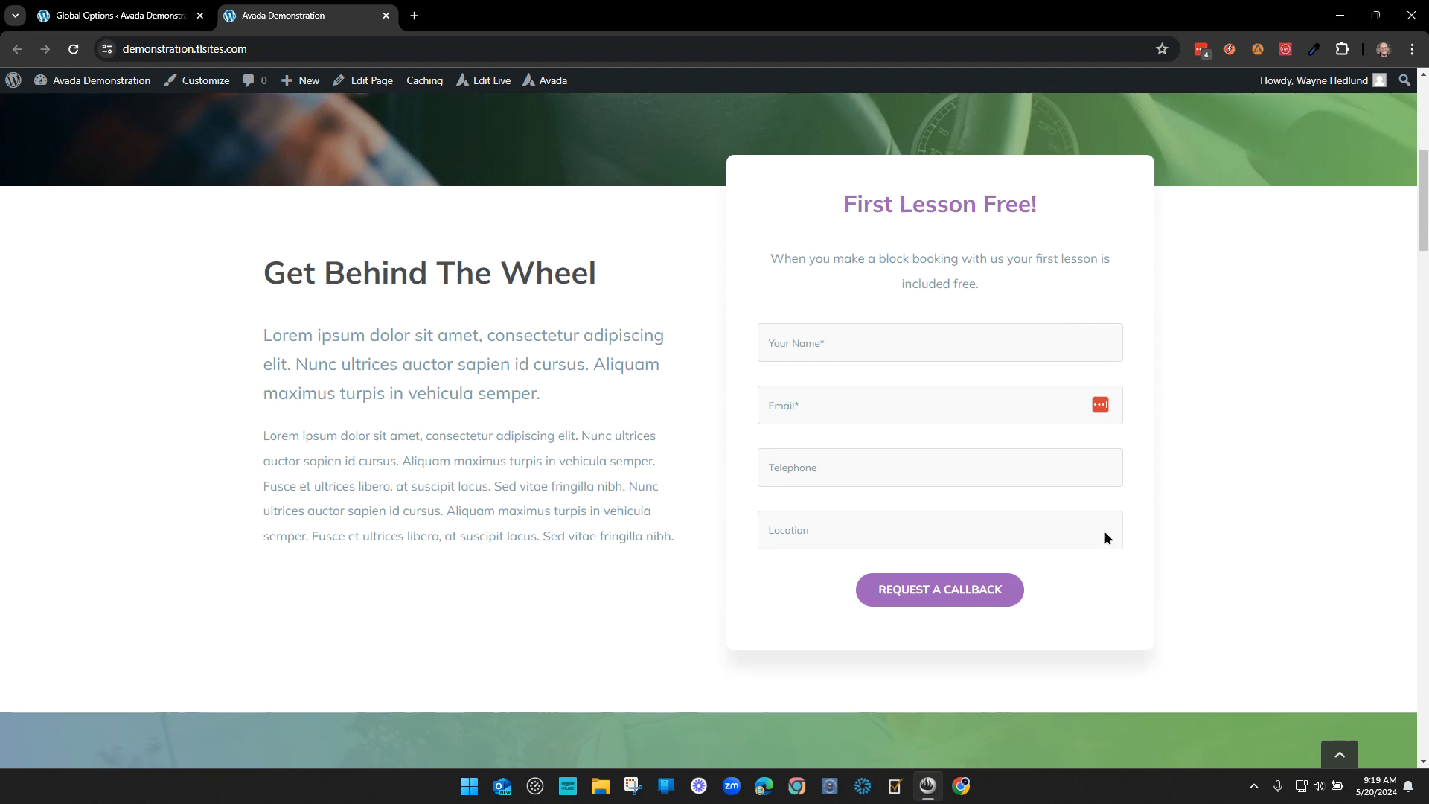
{"action": "scroll", "coordinate": [1095, 530], "scroll_direction": "down", "scroll_amount": 2}
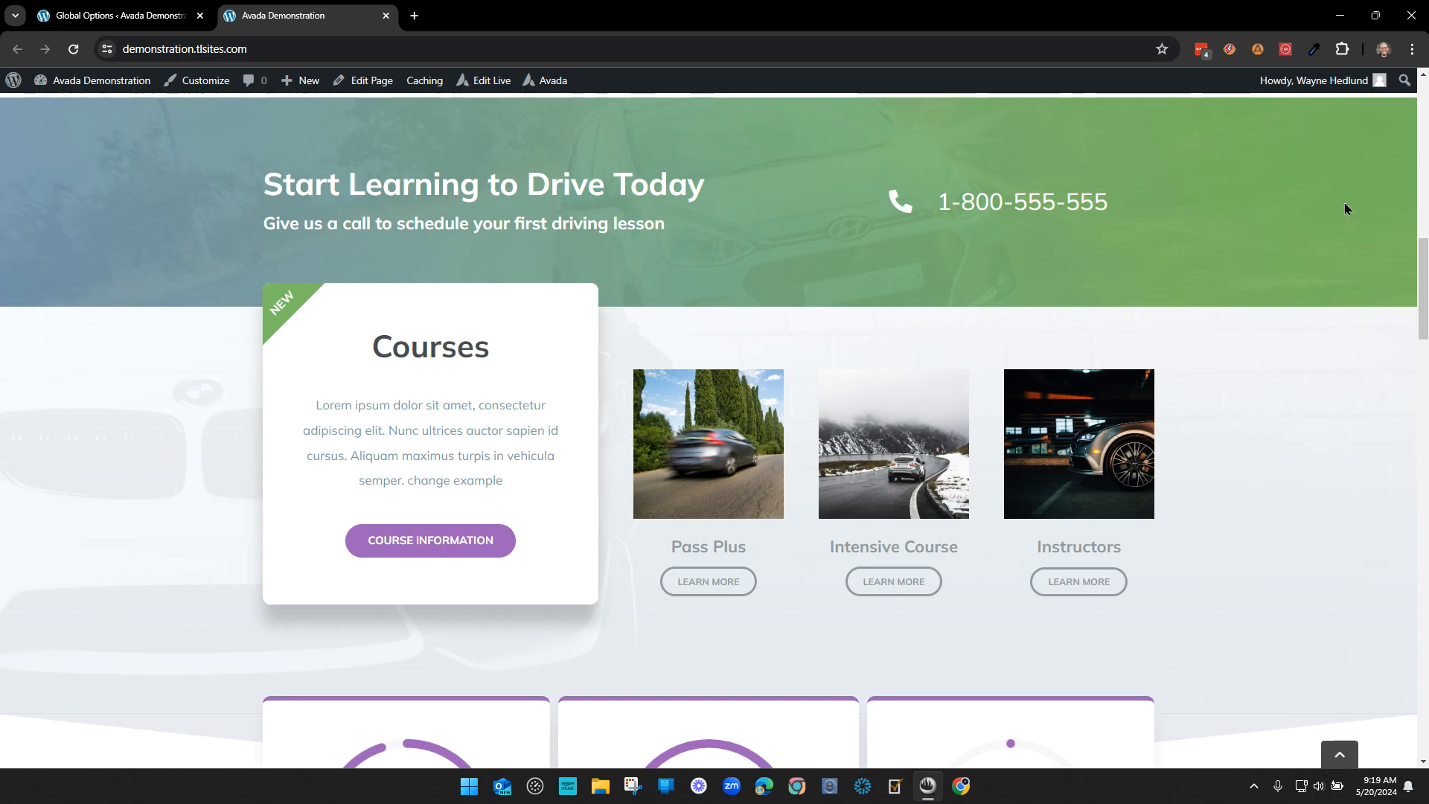
{"action": "scroll", "coordinate": [561, 561], "scroll_direction": "down", "scroll_amount": 15}
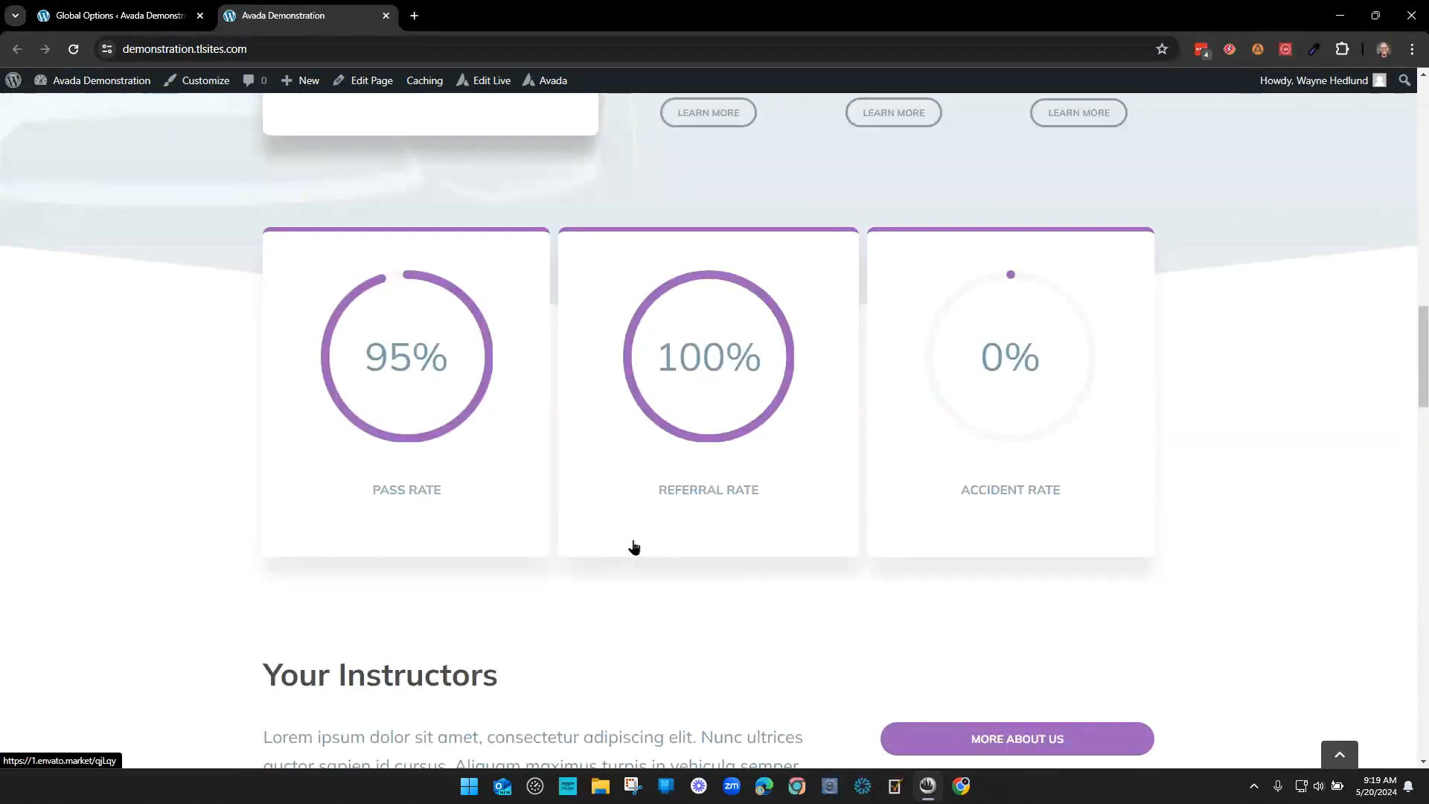
{"action": "scroll", "coordinate": [641, 547], "scroll_direction": "down", "scroll_amount": 12}
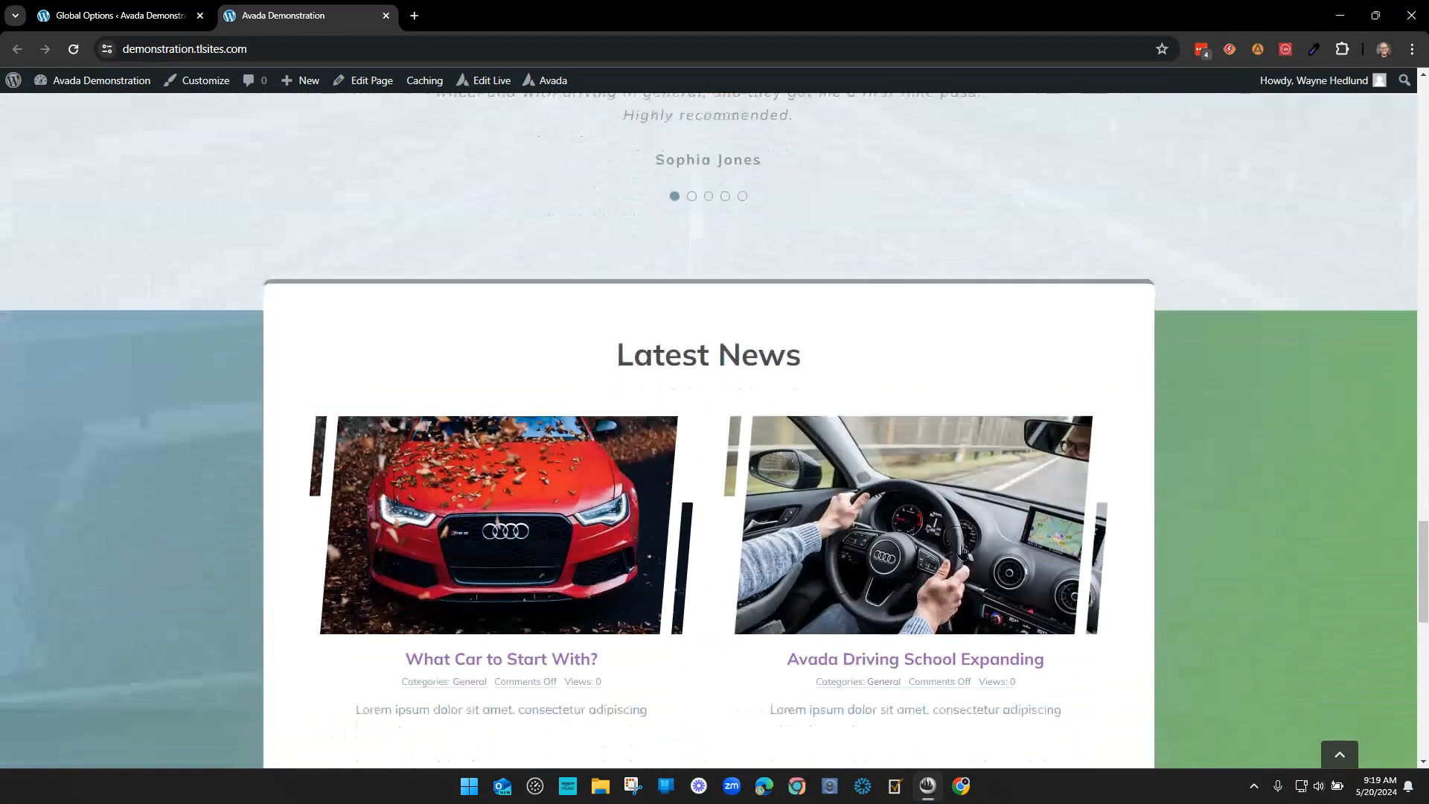
{"action": "scroll", "coordinate": [778, 521], "scroll_direction": "up", "scroll_amount": 14}
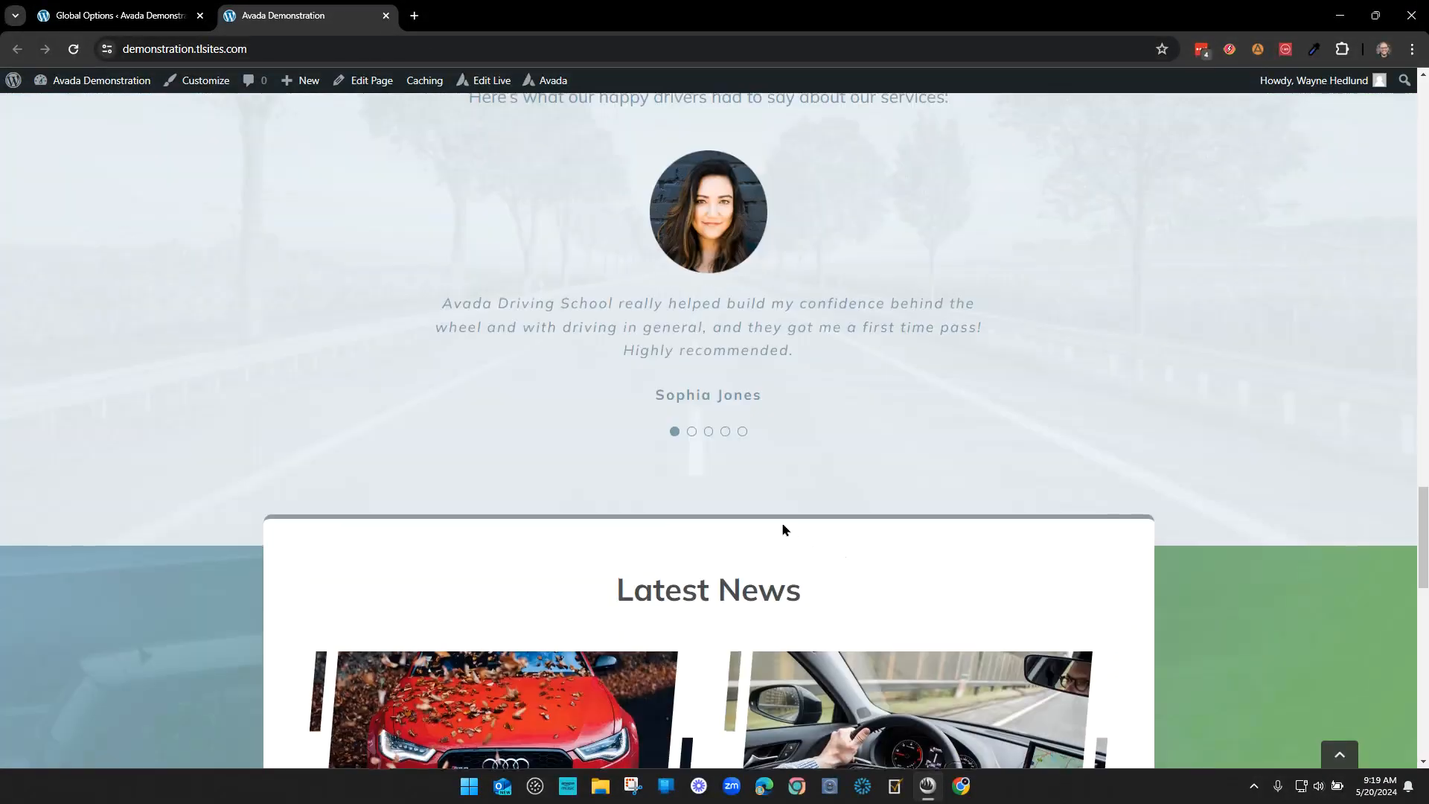
- Restore Color 4 in the global palette to the copied code #7abc64 and save the changes
{"action": "left_click", "coordinate": [106, 16]}
{"action": "left_click_drag", "start_coordinate": [864, 385], "coordinate": [680, 398]}
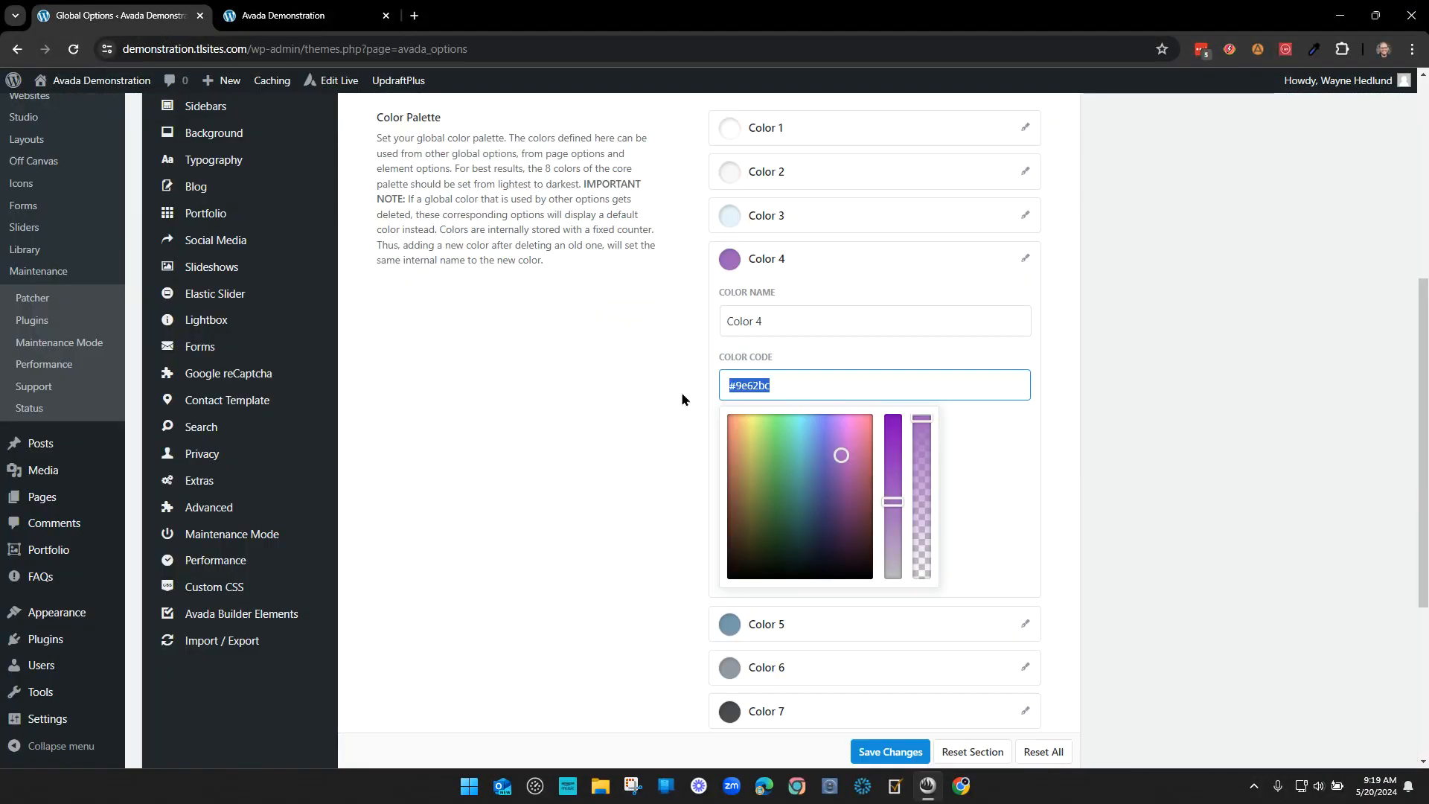
{"action": "key", "text": "ctrl+v"}
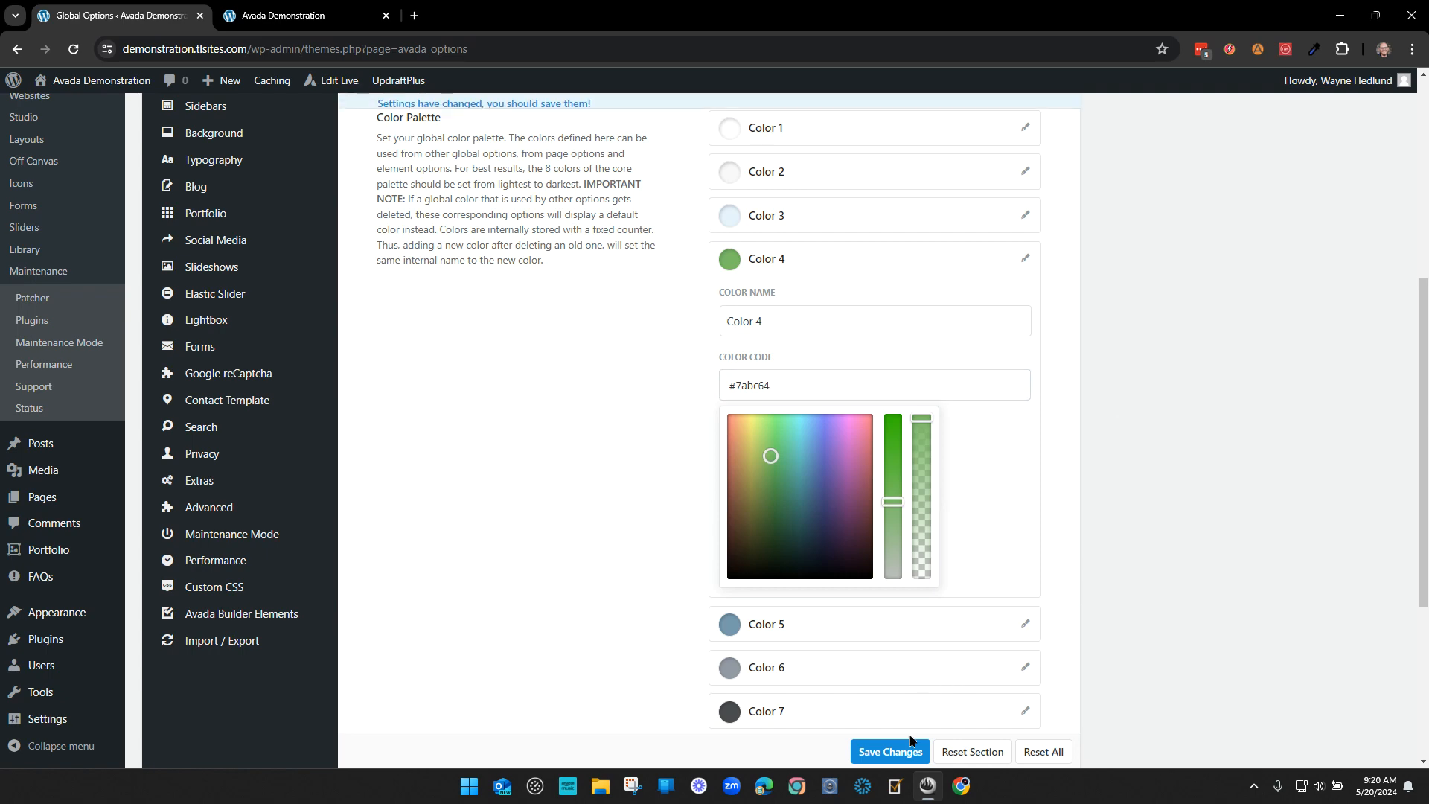
{"action": "left_click", "coordinate": [890, 752]}
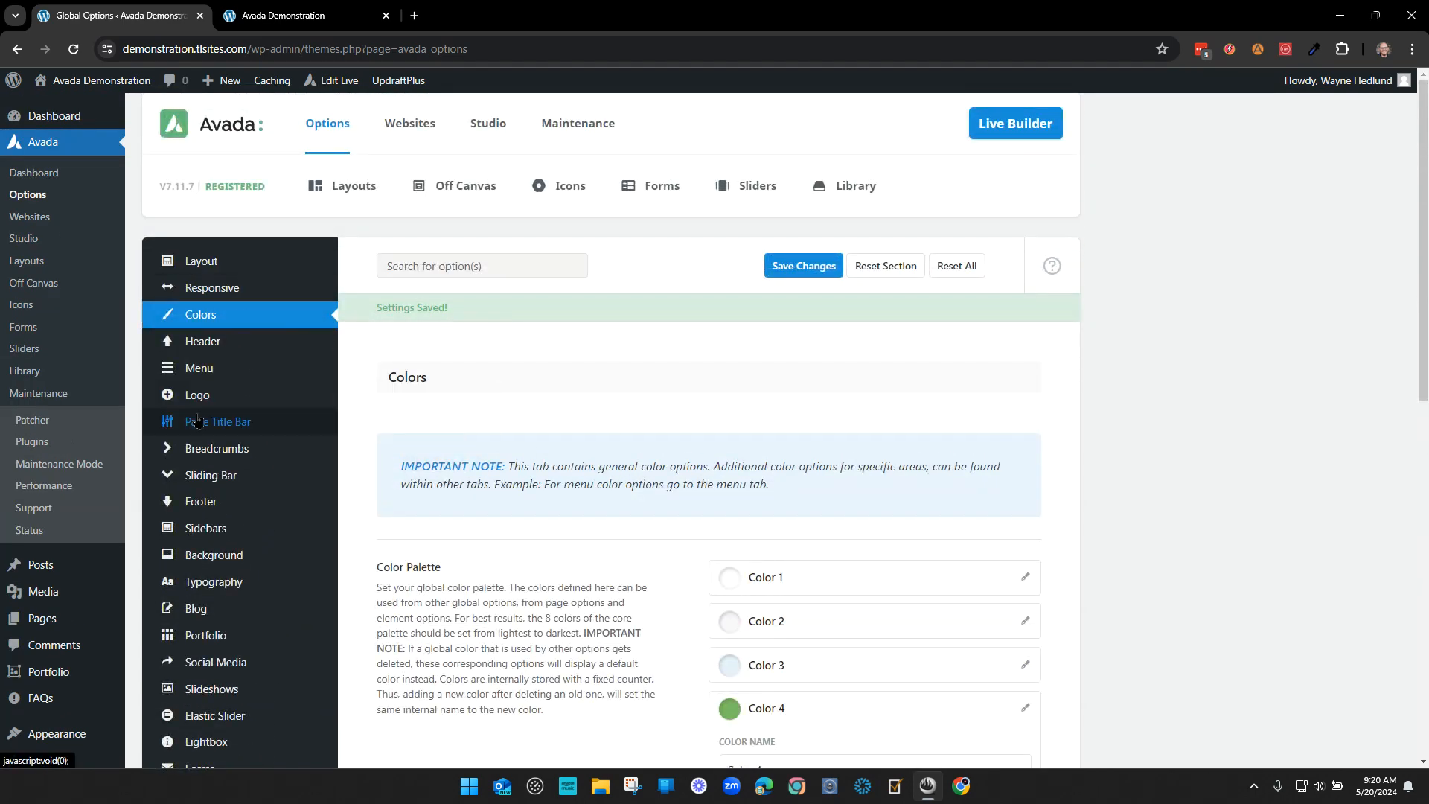
- Open the Logo section of Global Options and review its default, retina, sticky header and mobile logo settings
{"action": "left_click", "coordinate": [362, 400]}
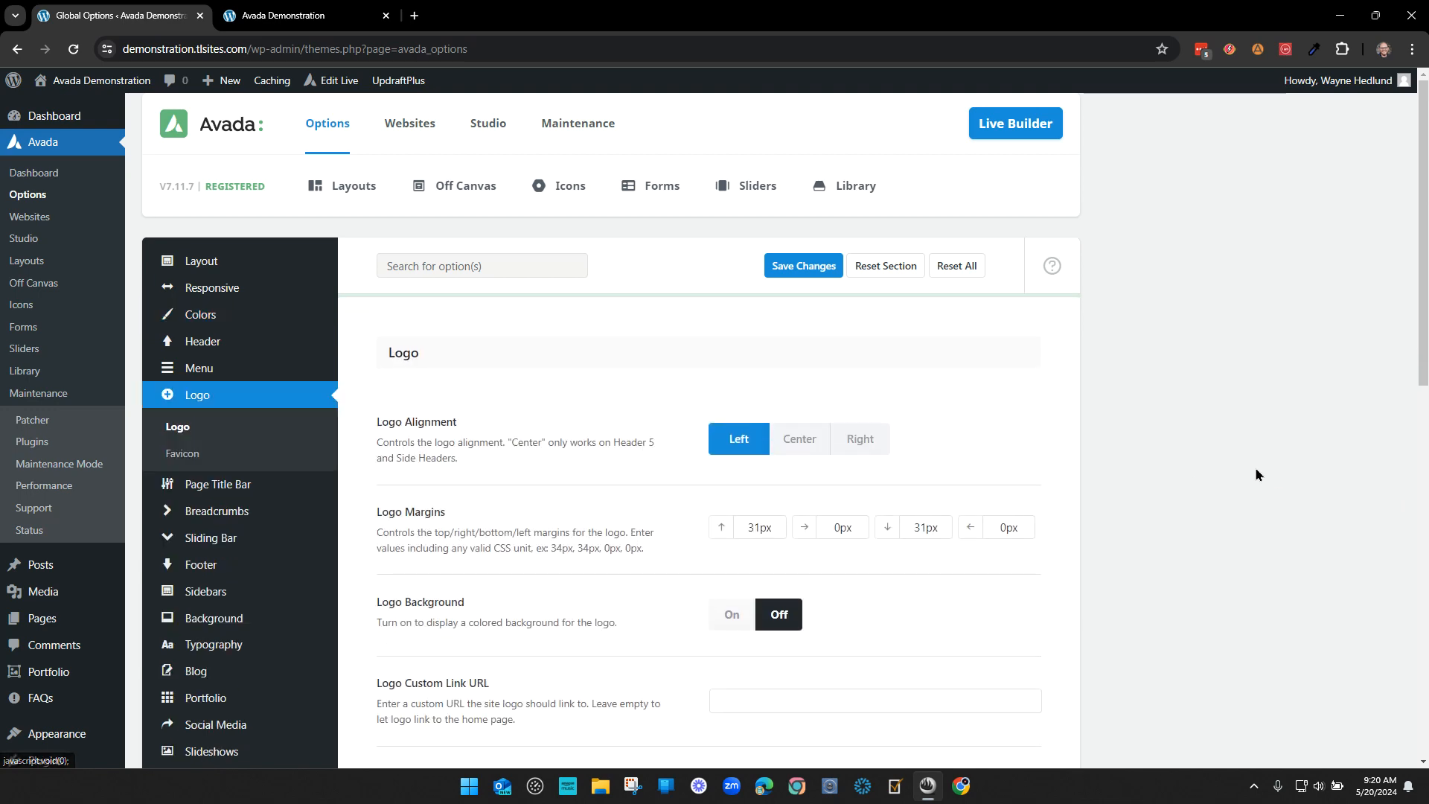
{"action": "scroll", "coordinate": [1265, 466], "scroll_direction": "down", "scroll_amount": 8}
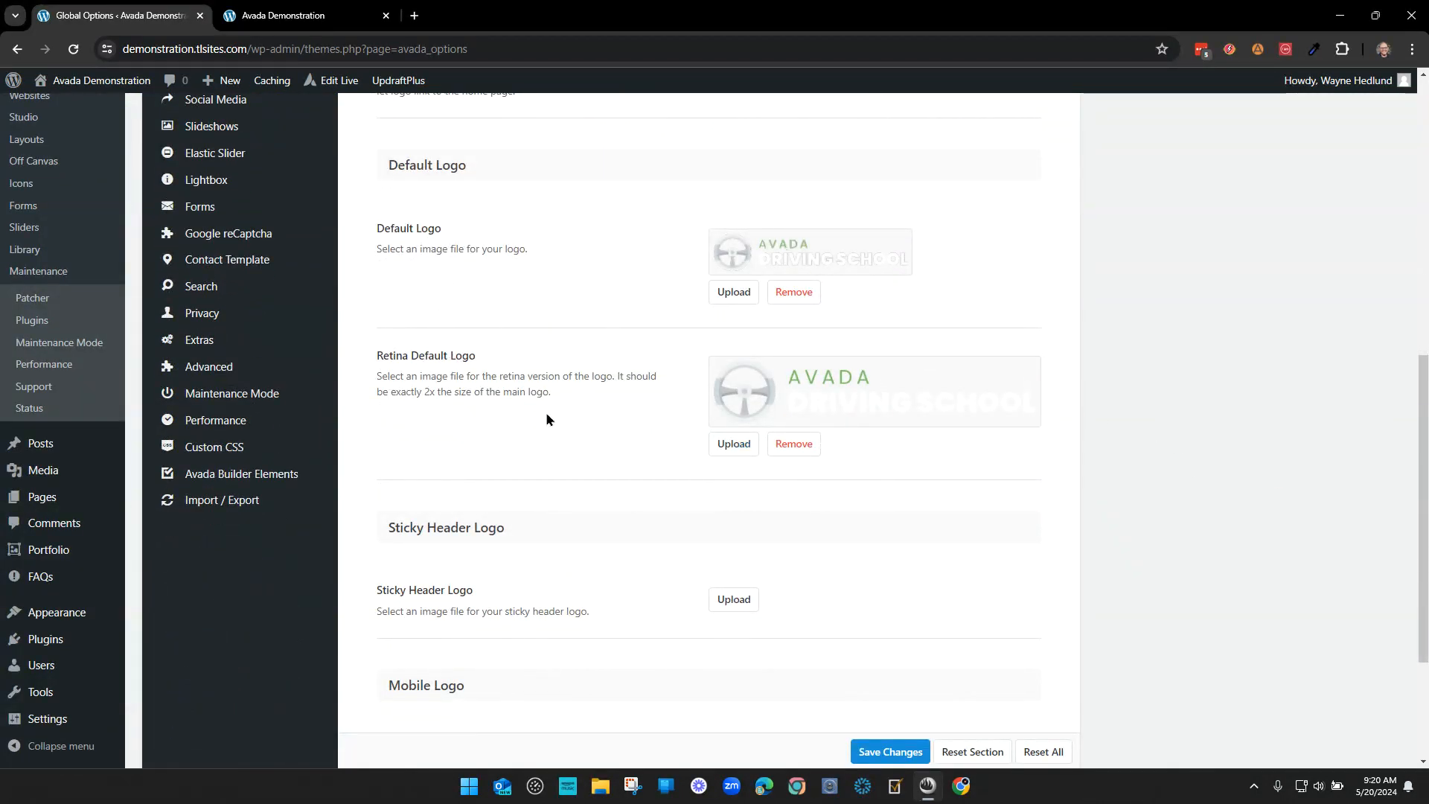
{"action": "scroll", "coordinate": [549, 417], "scroll_direction": "down", "scroll_amount": 4}
{"action": "scroll", "coordinate": [584, 427], "scroll_direction": "up", "scroll_amount": 6}
{"action": "scroll", "coordinate": [591, 423], "scroll_direction": "down", "scroll_amount": 3}
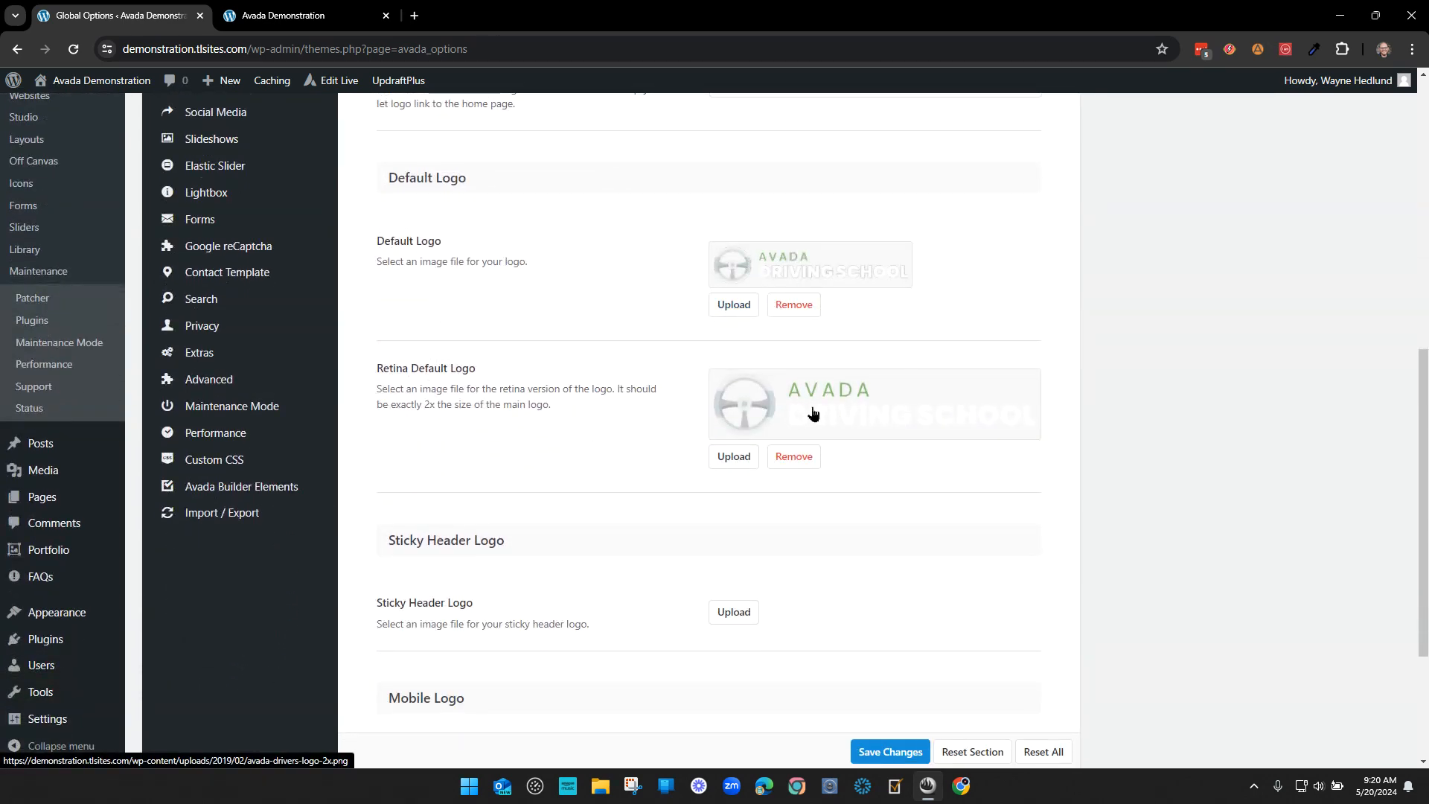
- Check the logo in the homepage header, and return to the Logo settings in Global Options
{"action": "left_click", "coordinate": [320, 16]}
{"action": "middle_click", "coordinate": [240, 580]}
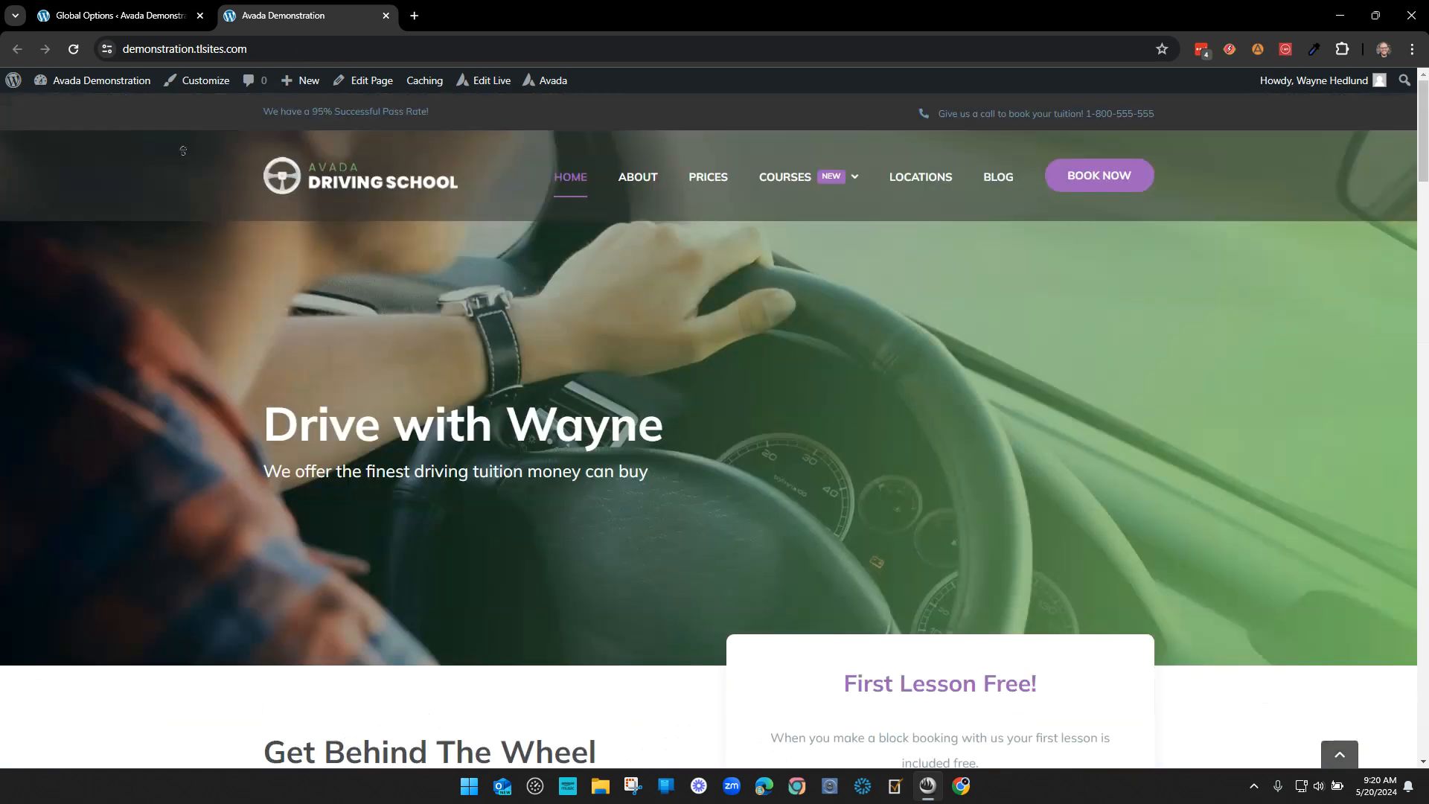
{"action": "left_click", "coordinate": [122, 18]}
{"action": "scroll", "coordinate": [387, 396], "scroll_direction": "up", "scroll_amount": 2}
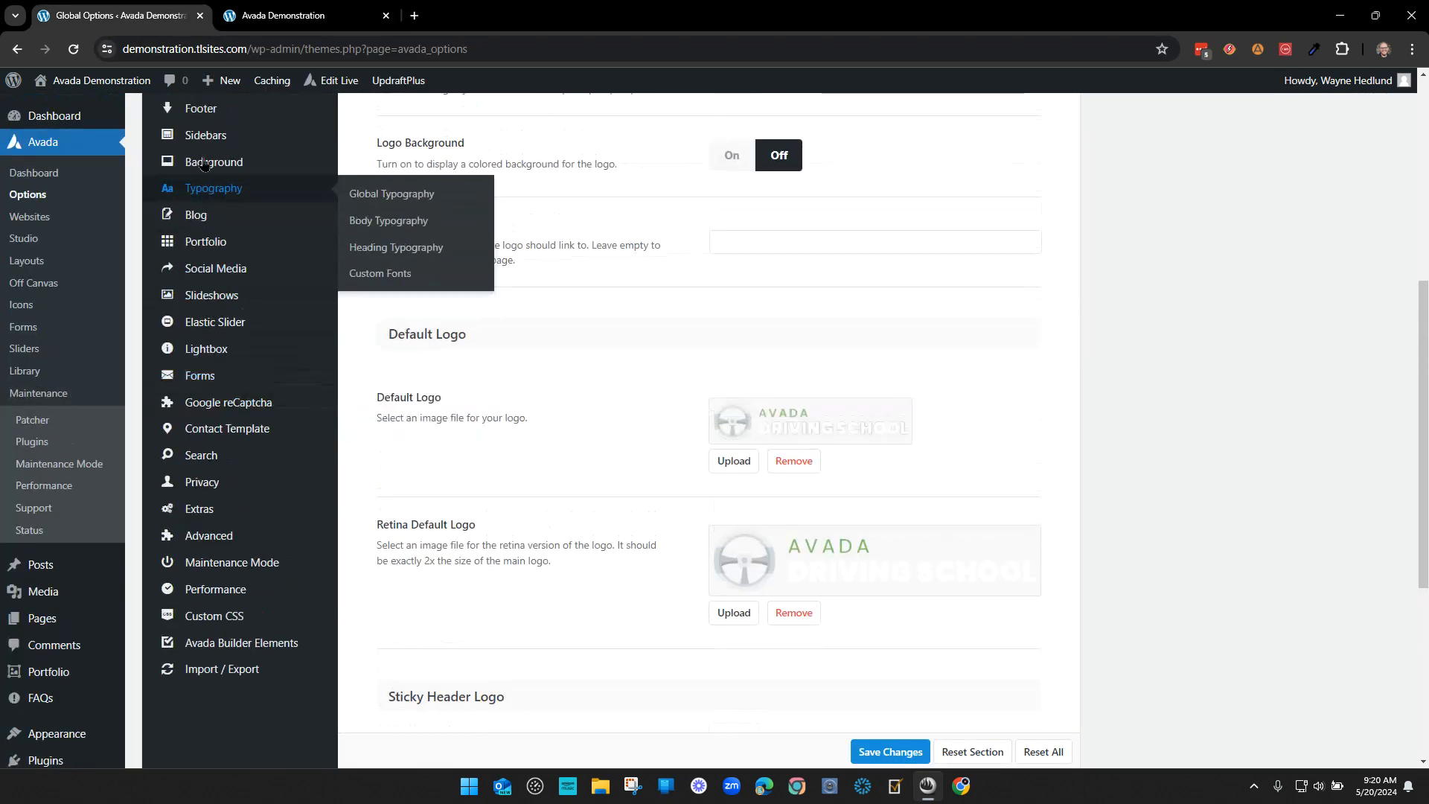
{"action": "scroll", "coordinate": [230, 476], "scroll_direction": "up", "scroll_amount": 3}
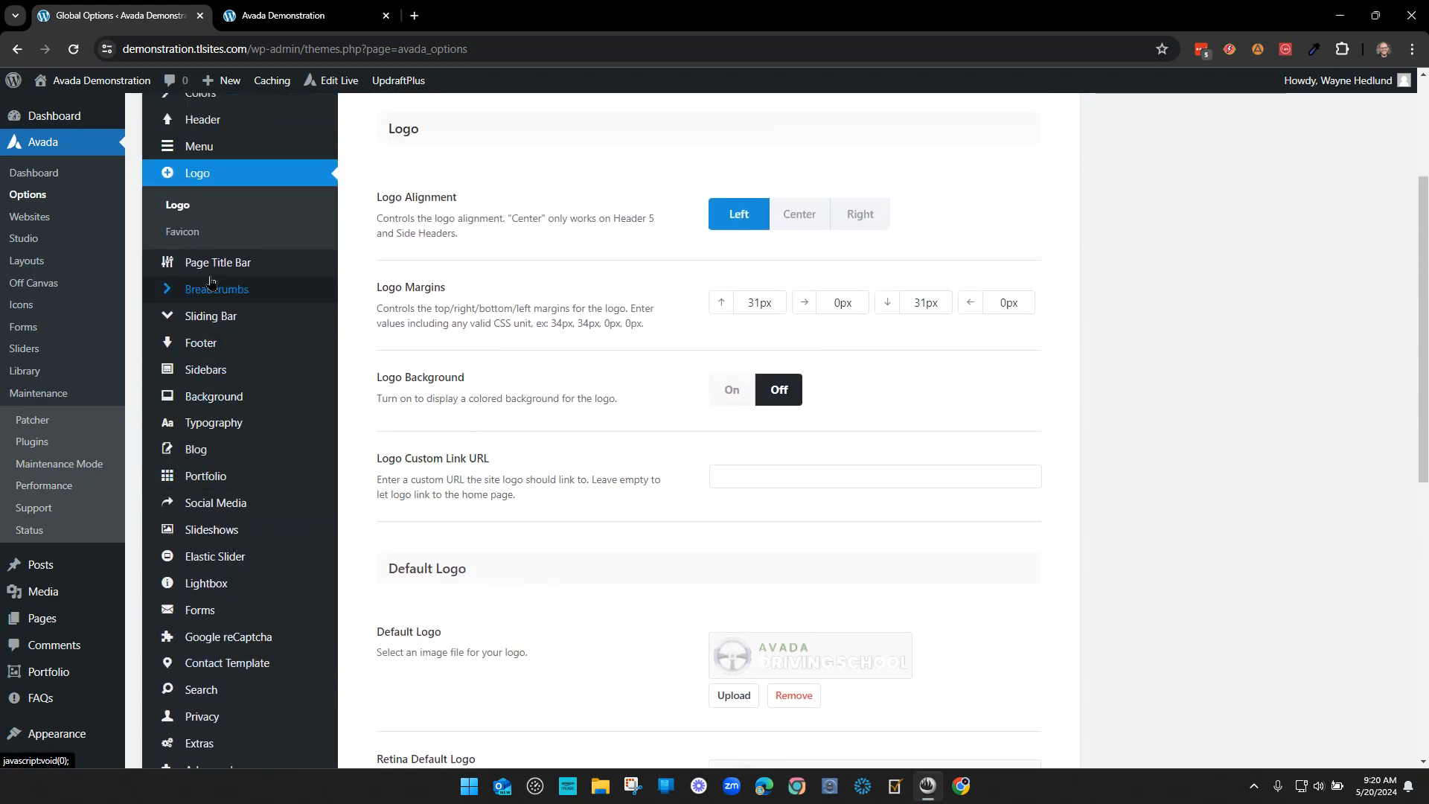
{"action": "scroll", "coordinate": [442, 506], "scroll_direction": "up", "scroll_amount": 3}
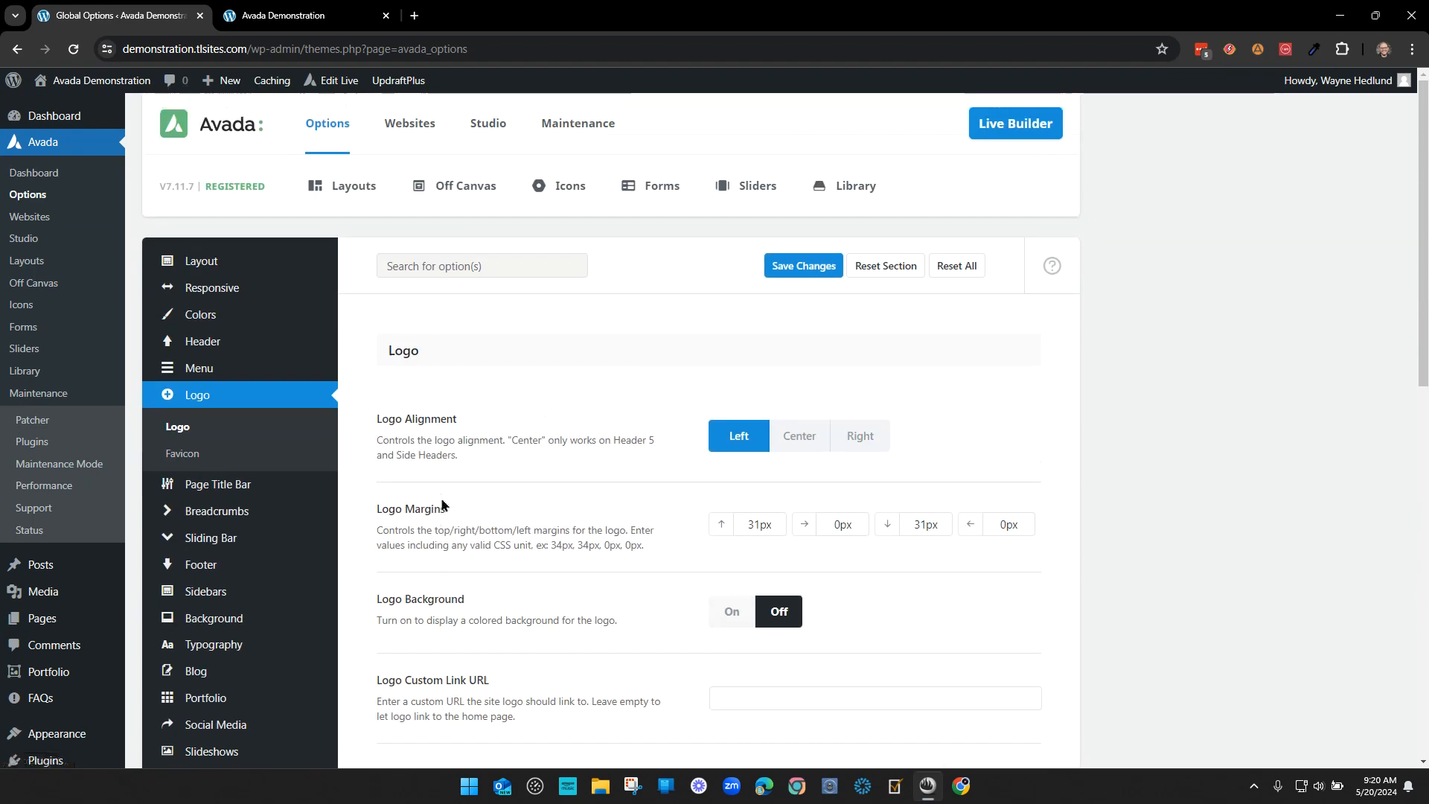
- Search Global Options for "favicon" and check the icon on the homepage's browser tab
{"action": "left_click", "coordinate": [449, 268]}
{"action": "type", "text": "favicon"}
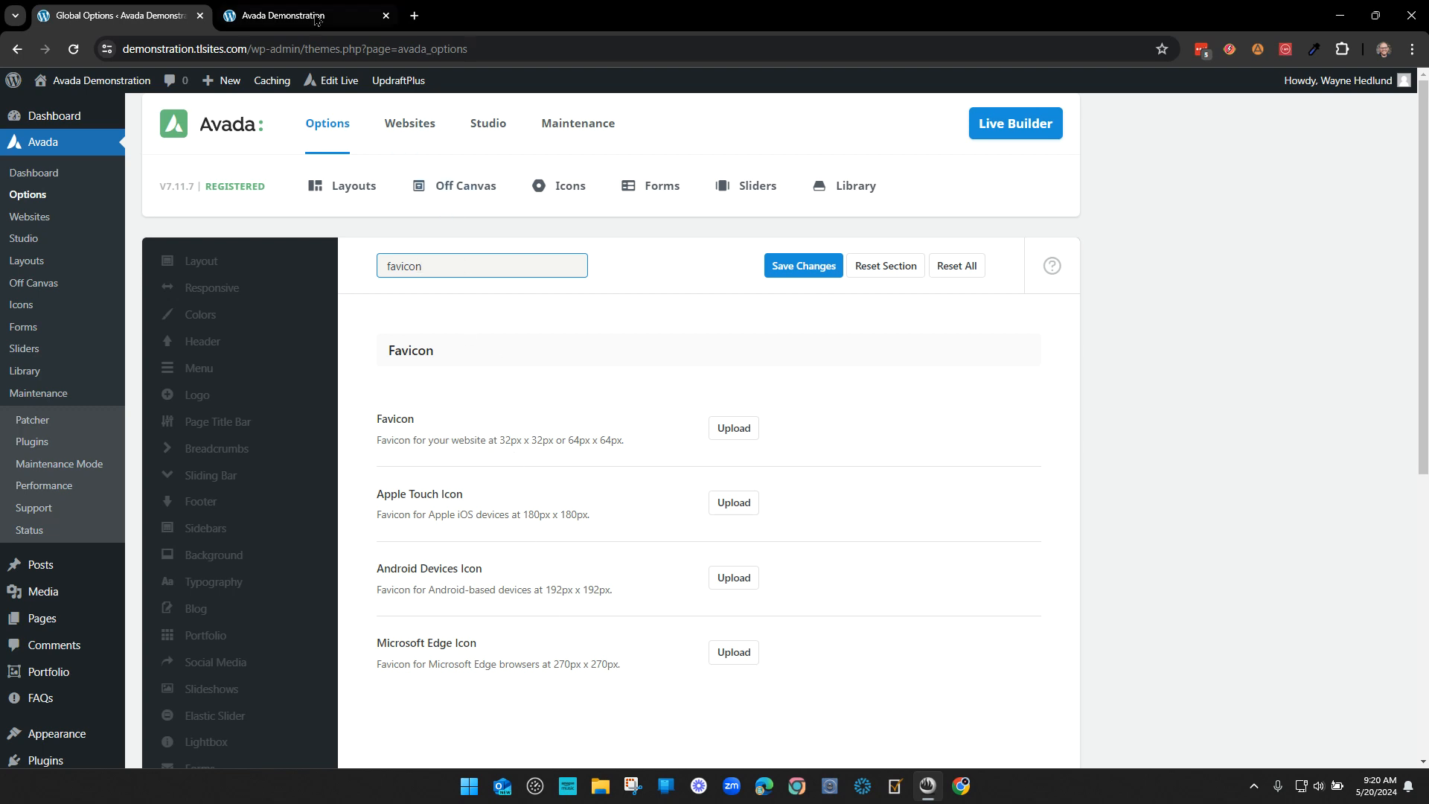
{"action": "mouse_move", "coordinate": [235, 20]}
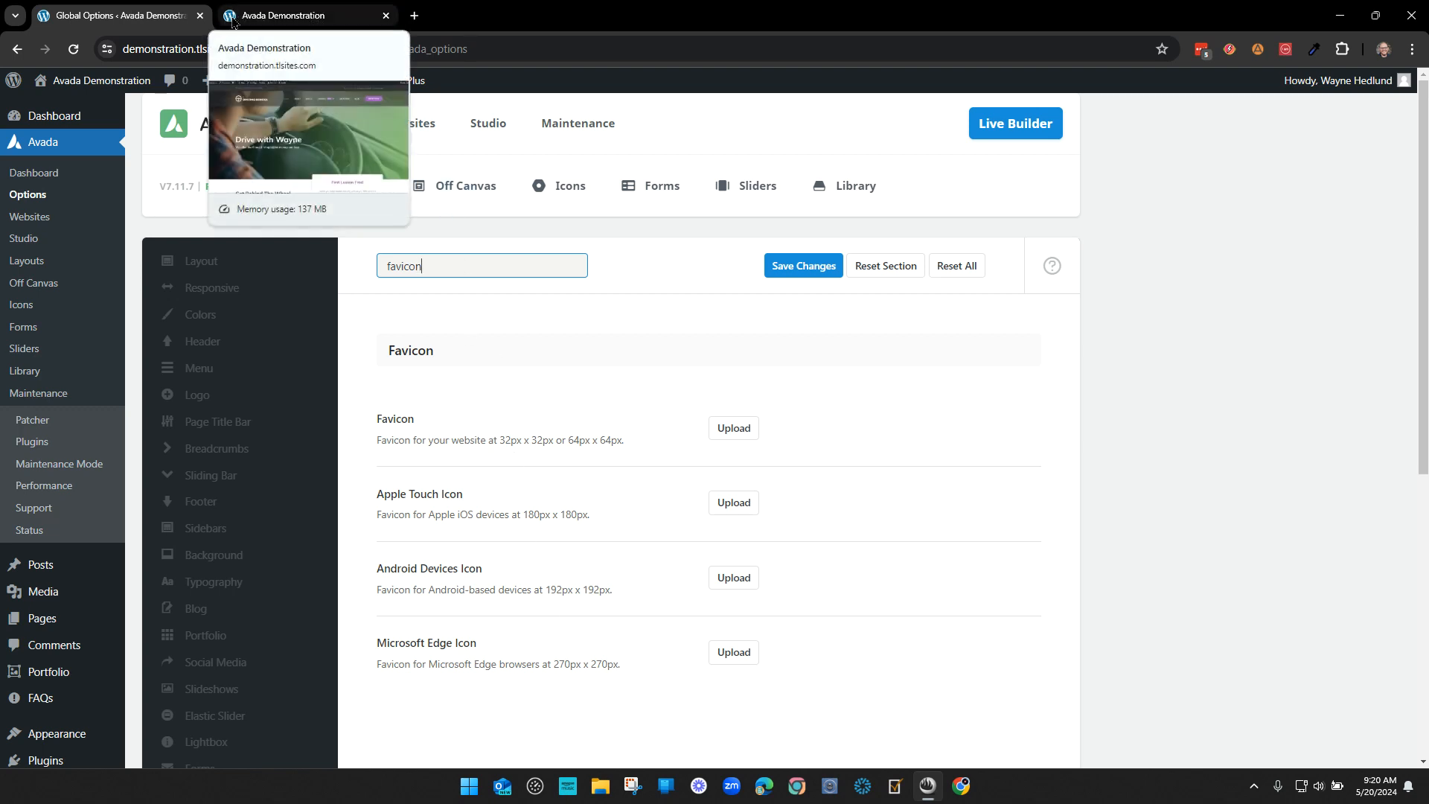
{"action": "left_click", "coordinate": [267, 19]}
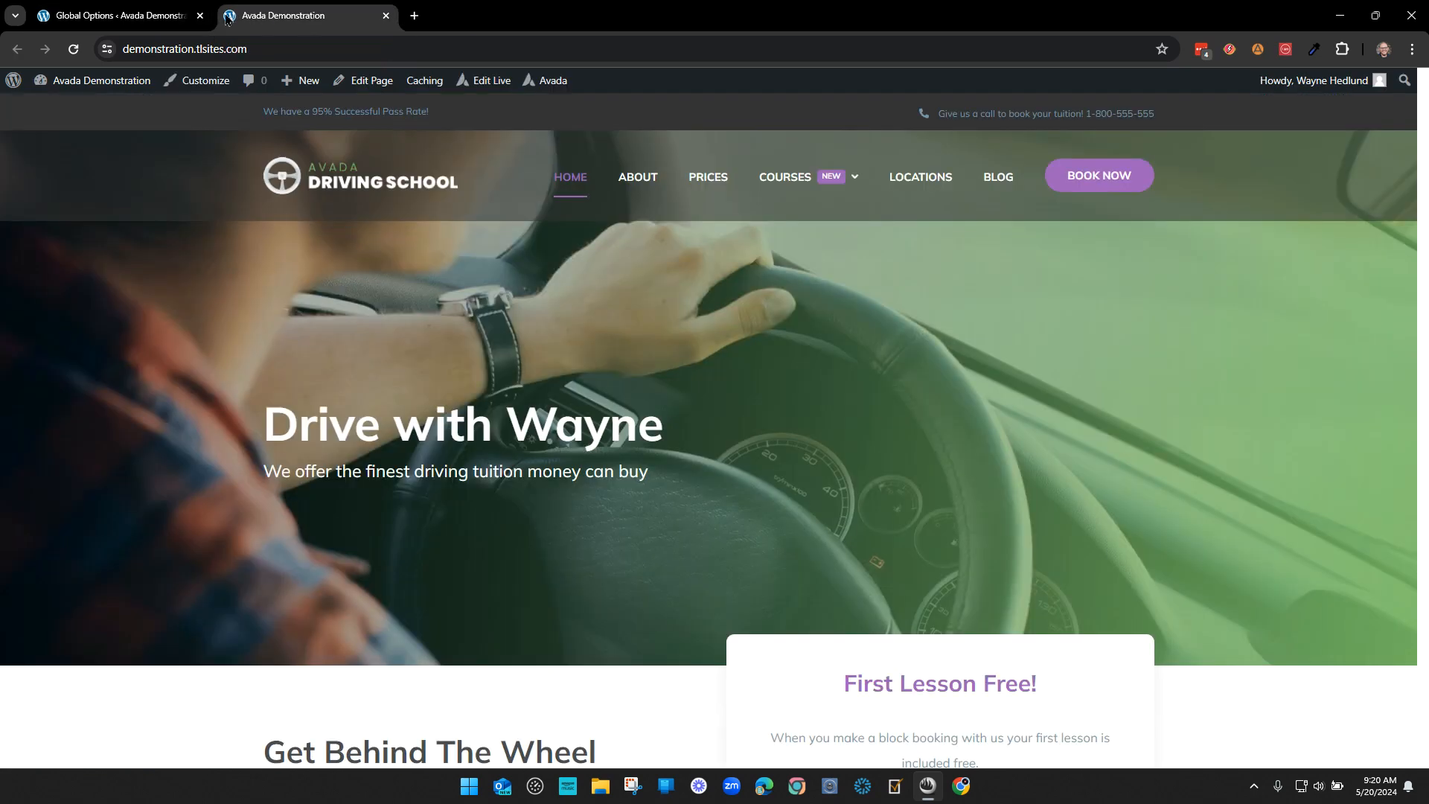
{"action": "left_click", "coordinate": [164, 16]}
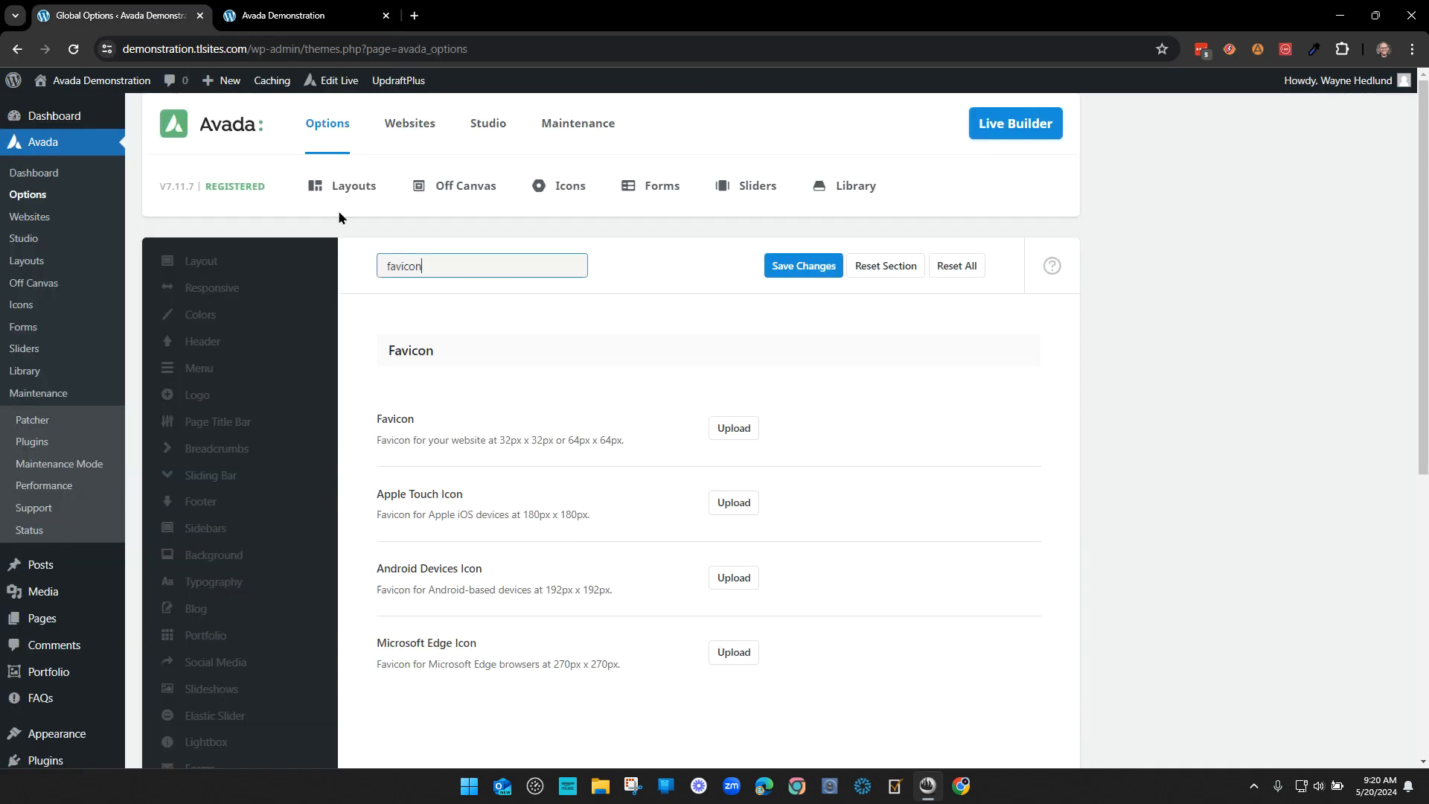
- Set the site favicon to driving-favicon.png from the media library, save, and reload the homepage to check it
{"action": "left_click", "coordinate": [733, 428]}
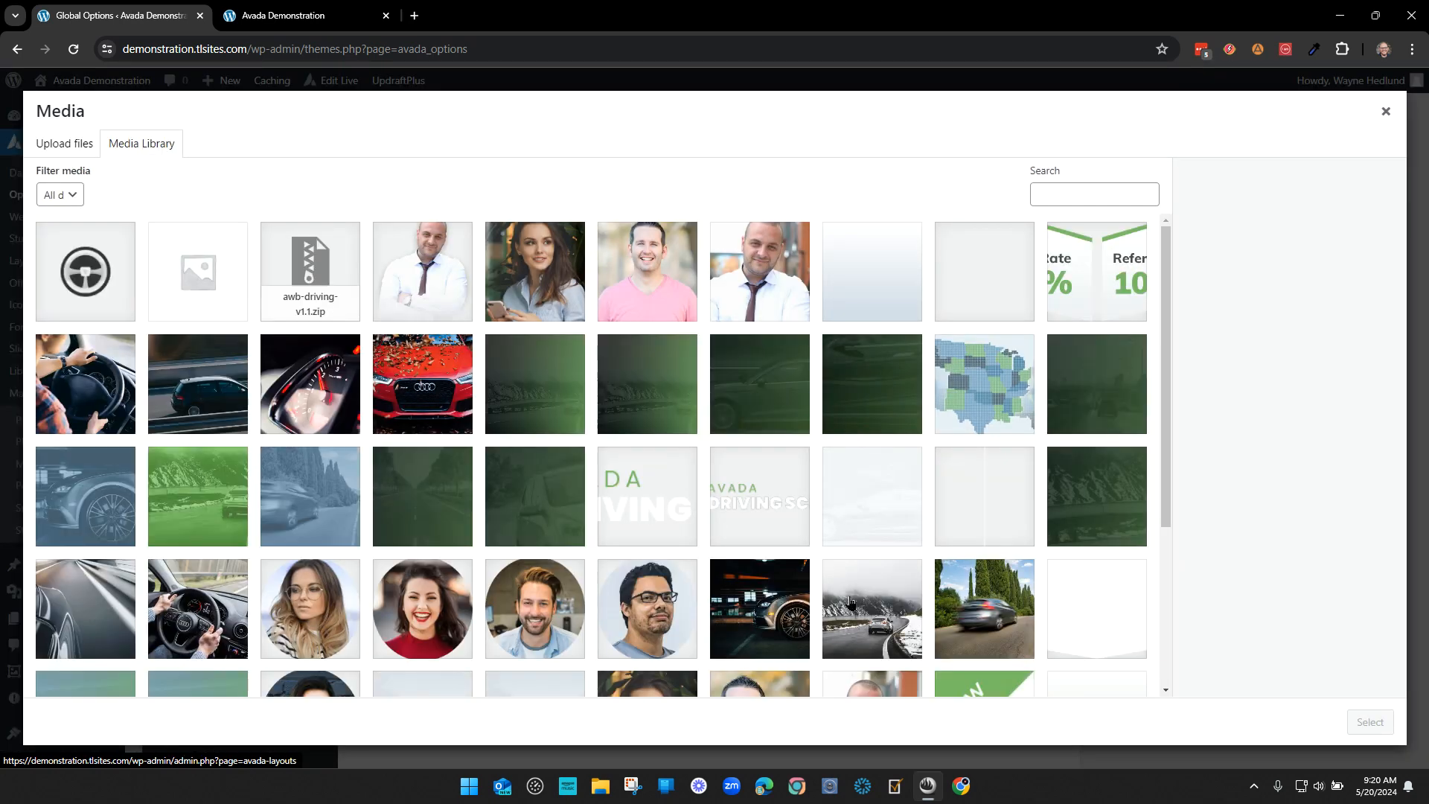
{"action": "left_click", "coordinate": [91, 277]}
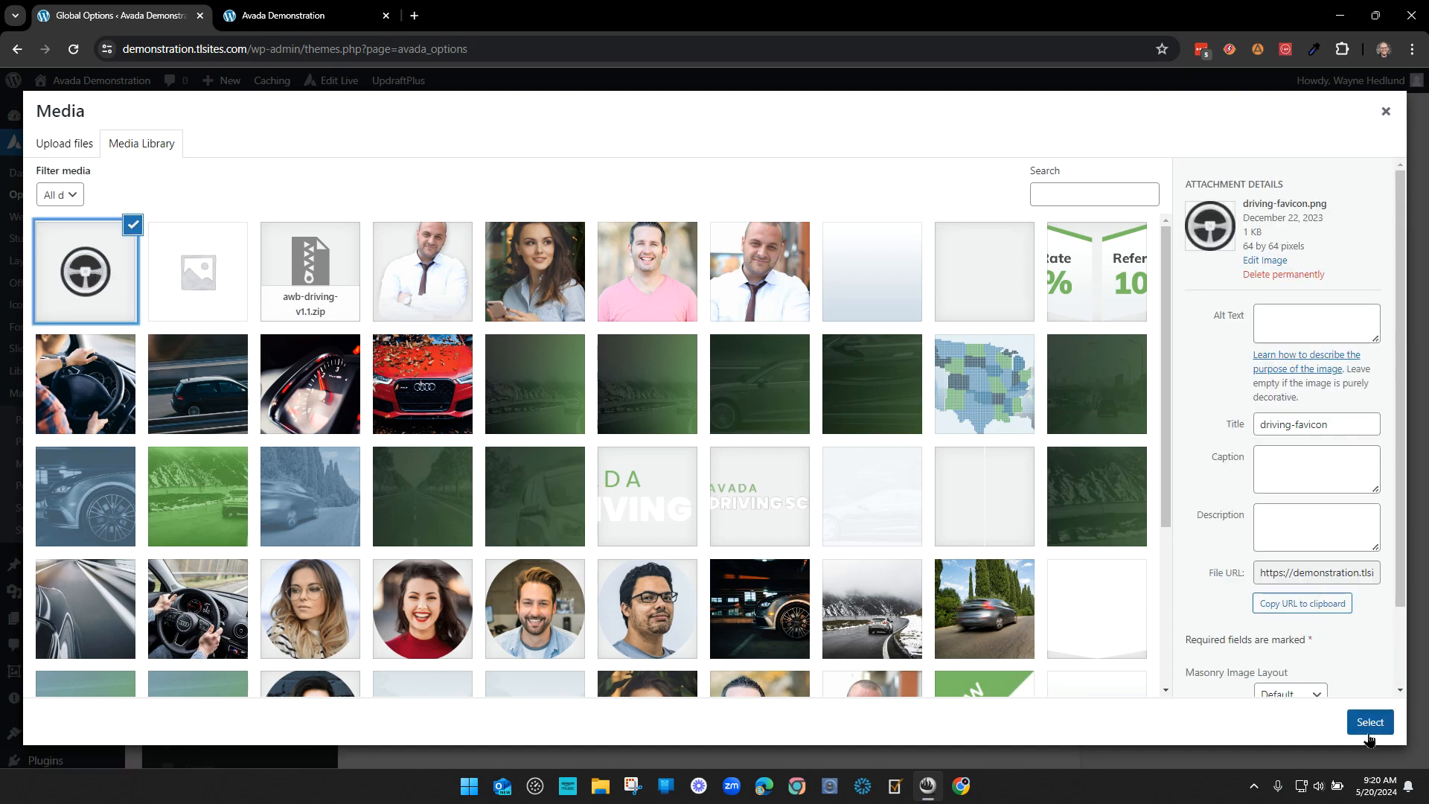
{"action": "left_click", "coordinate": [1370, 722]}
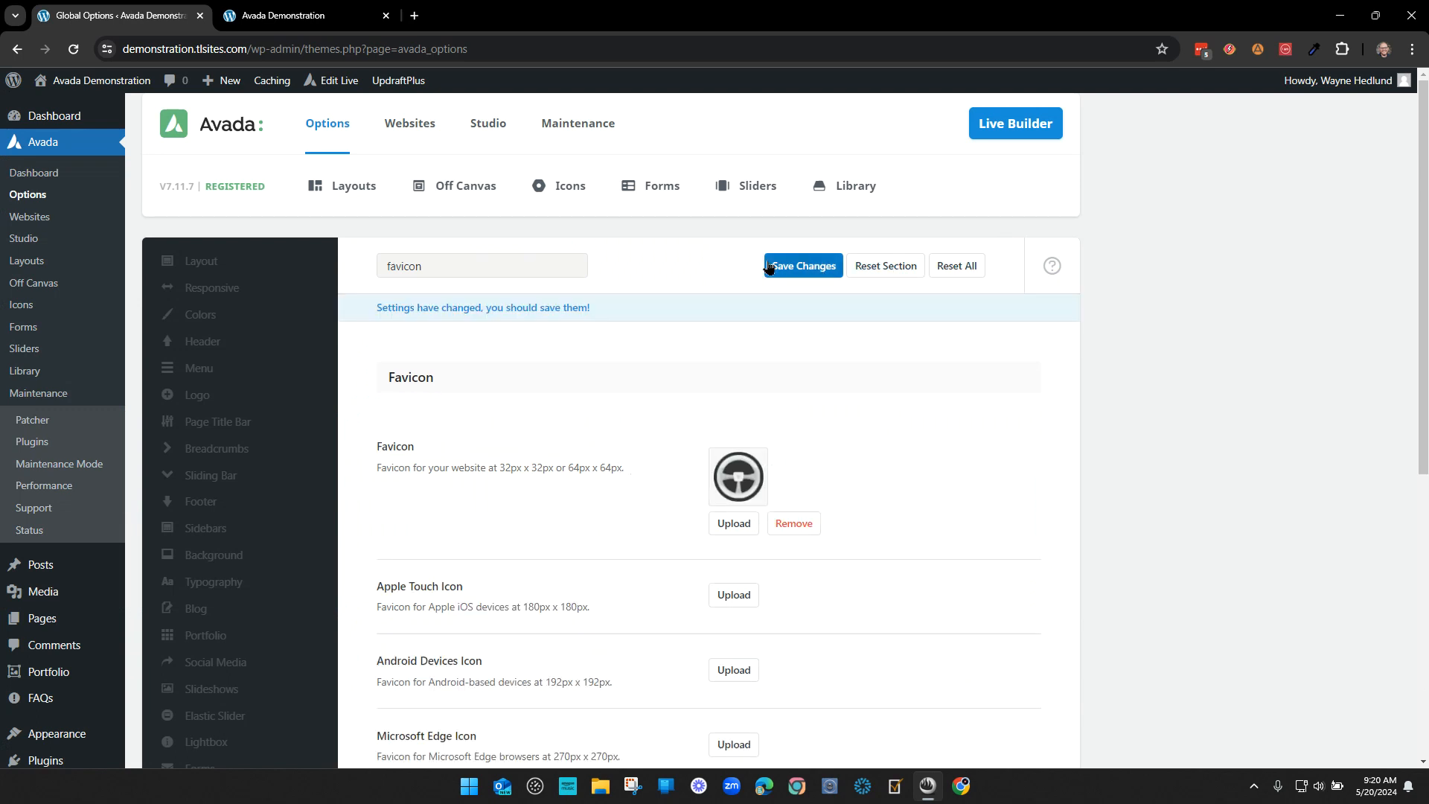
{"action": "left_click", "coordinate": [793, 268]}
{"action": "left_click", "coordinate": [302, 17]}
{"action": "left_click", "coordinate": [74, 51]}
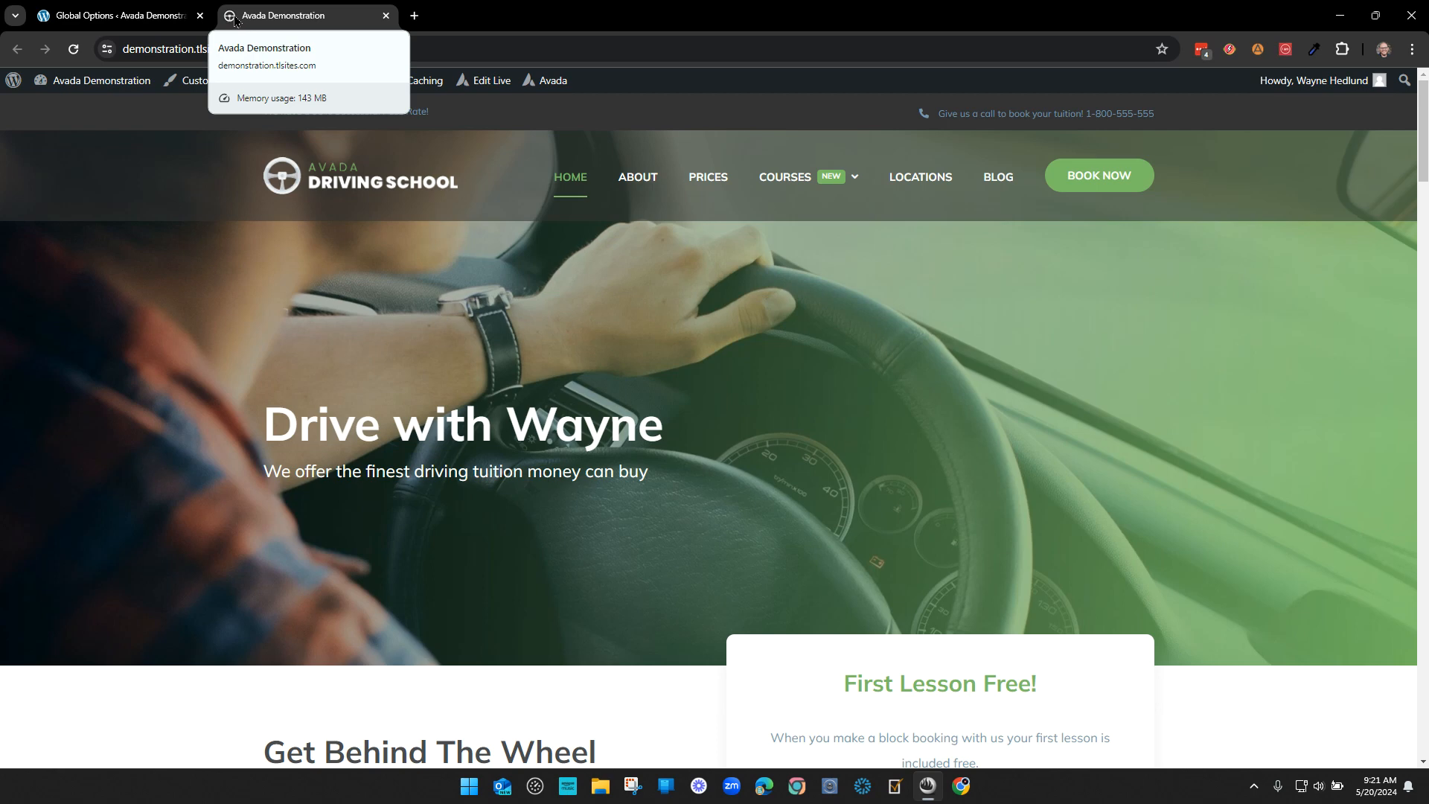
- Return to Global Options, clear the favicon search and look over the Logo section again
{"action": "left_click", "coordinate": [115, 15]}
{"action": "double_click", "coordinate": [446, 269]}
{"action": "key", "text": "BackSpace"}
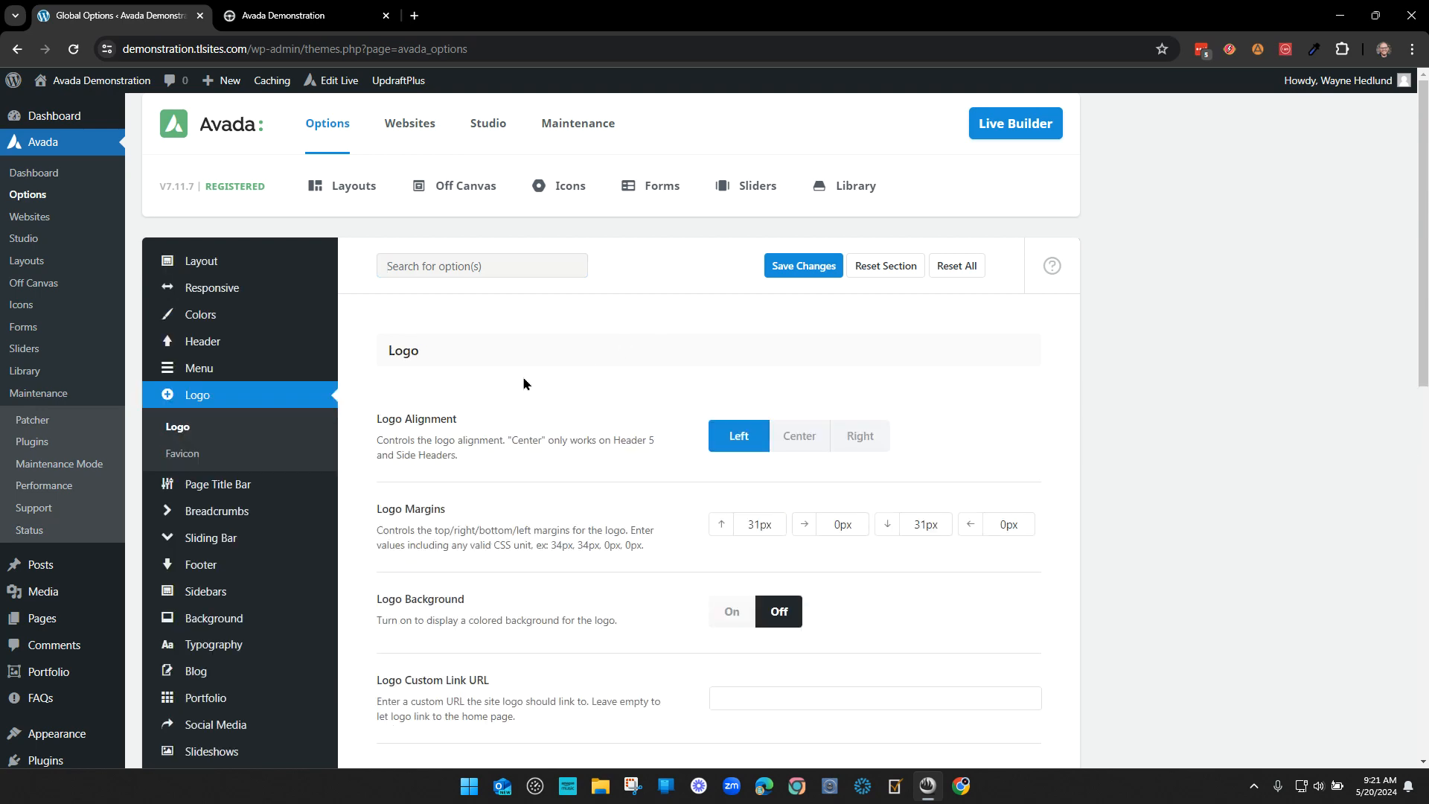
{"action": "scroll", "coordinate": [283, 514], "scroll_direction": "down", "scroll_amount": 6}
{"action": "scroll", "coordinate": [280, 513], "scroll_direction": "up", "scroll_amount": 6}
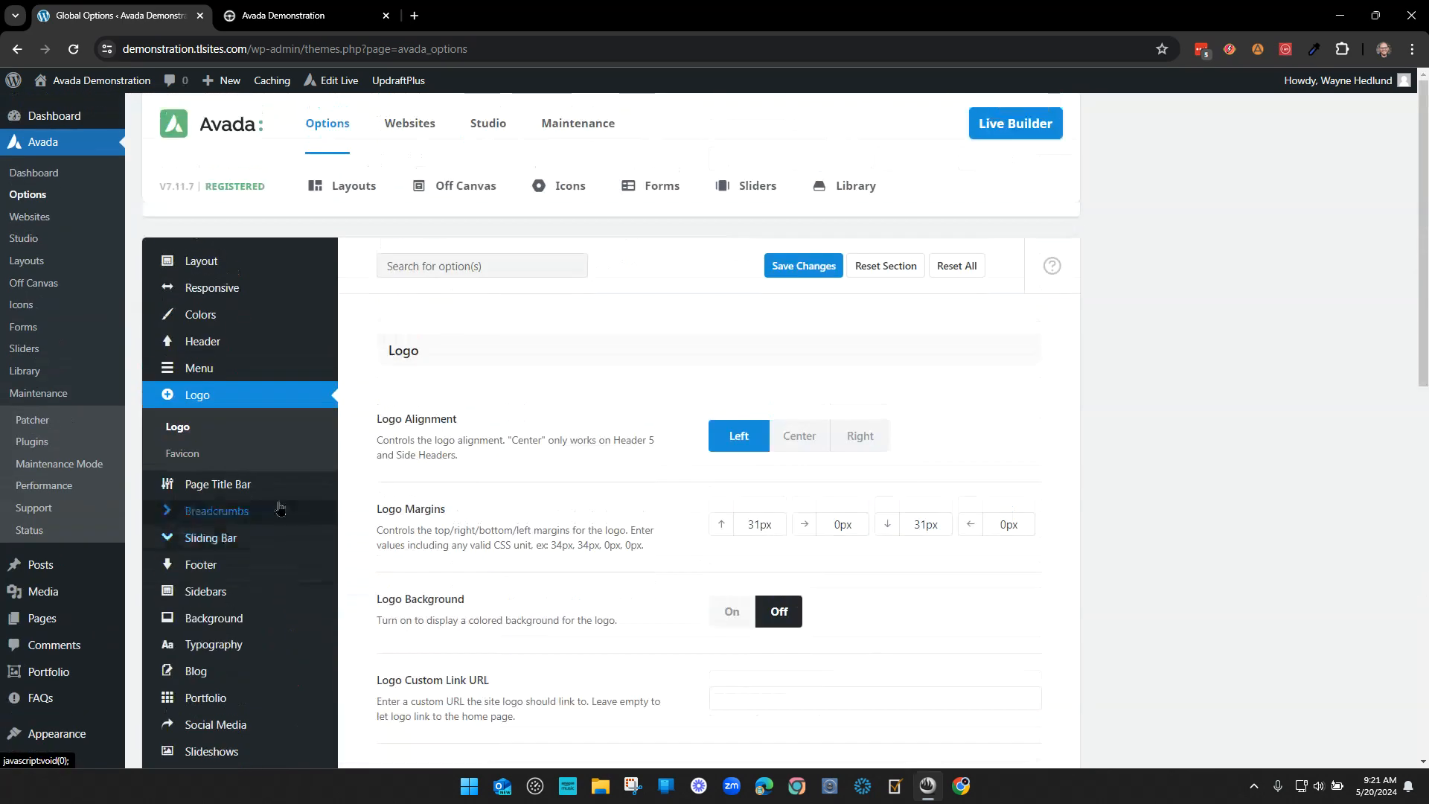